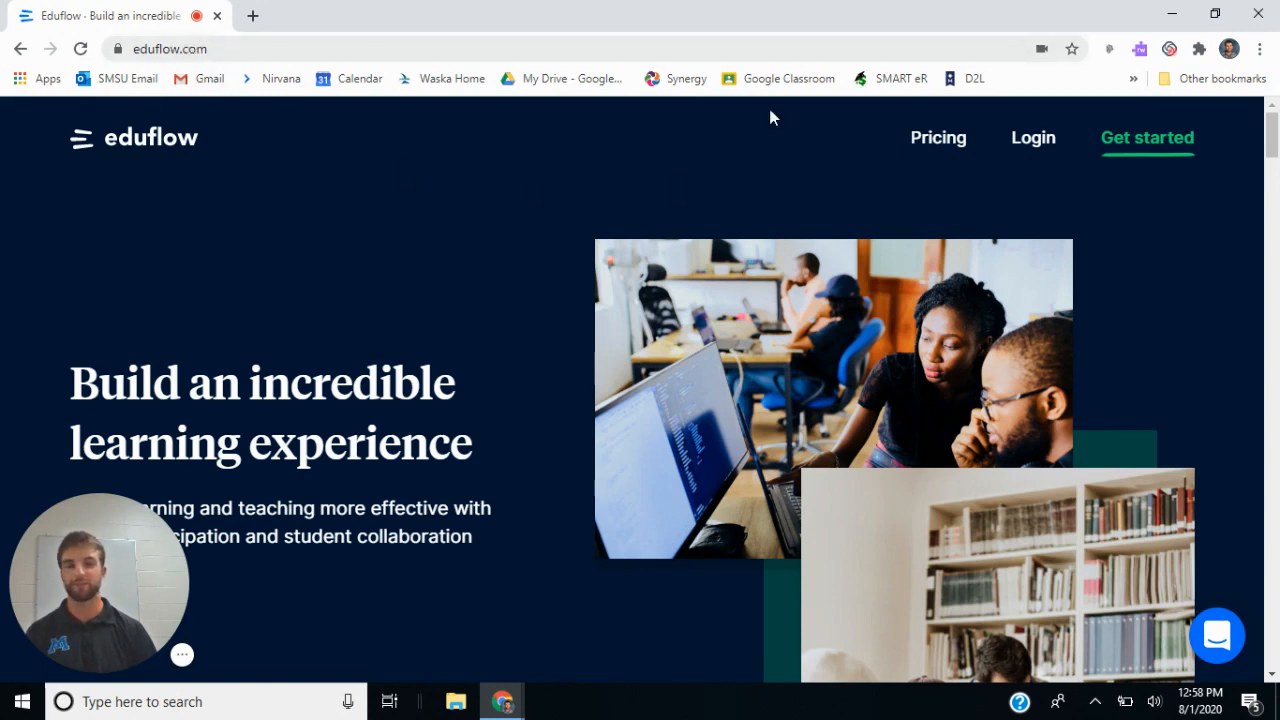
Log in to Eduflow through Google using the school account.
click(1032, 142)
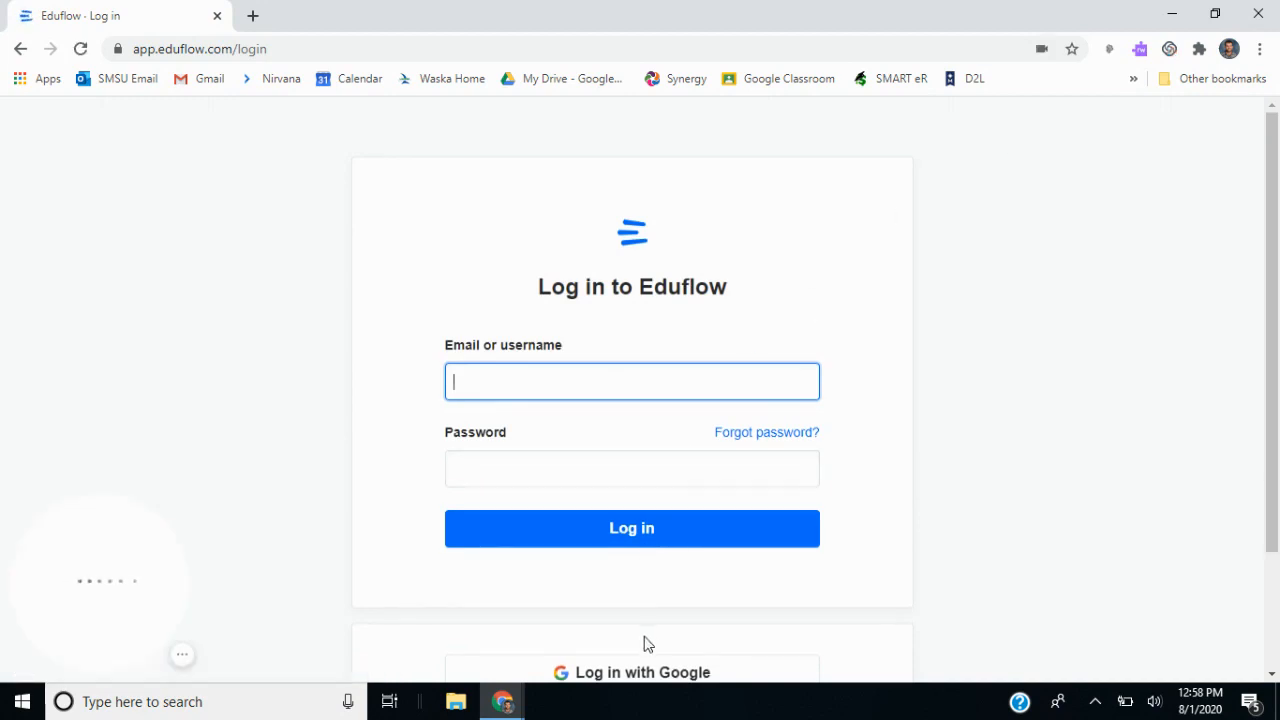
click(634, 670)
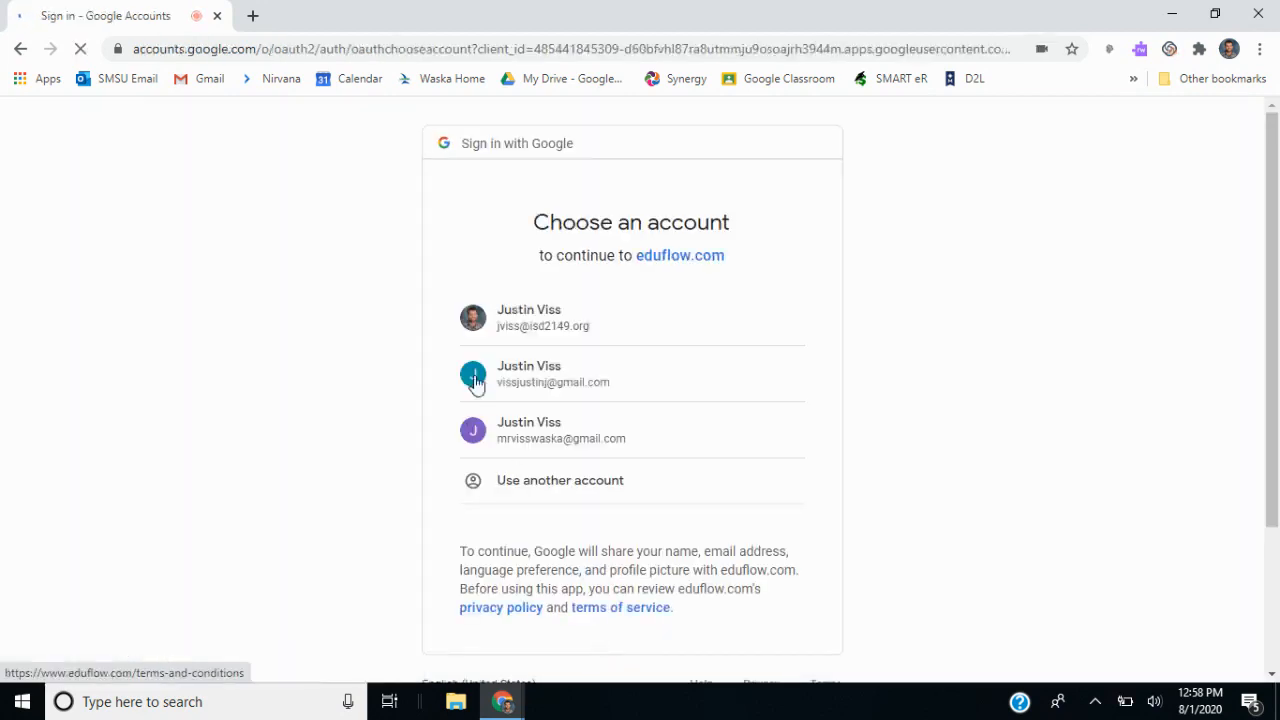
click(545, 318)
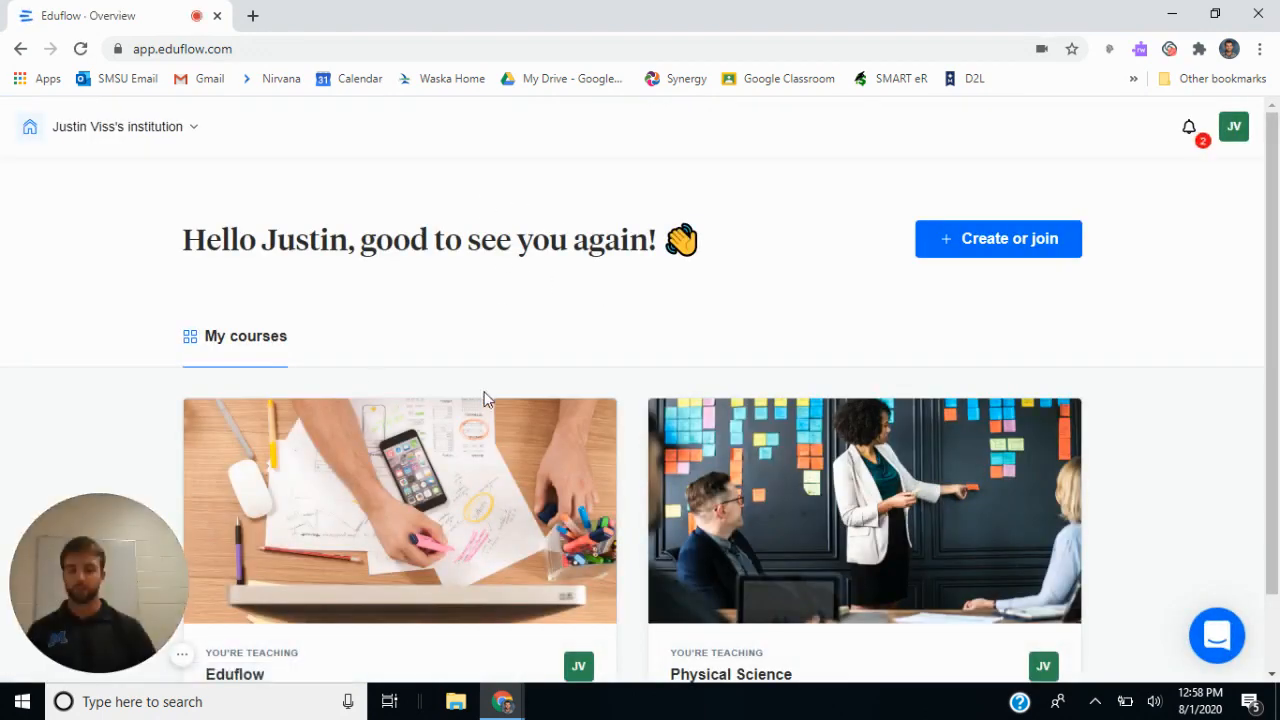
Check the options for creating or joining a course and open the empty Eduflow course.
scroll(484, 398, down, 1)
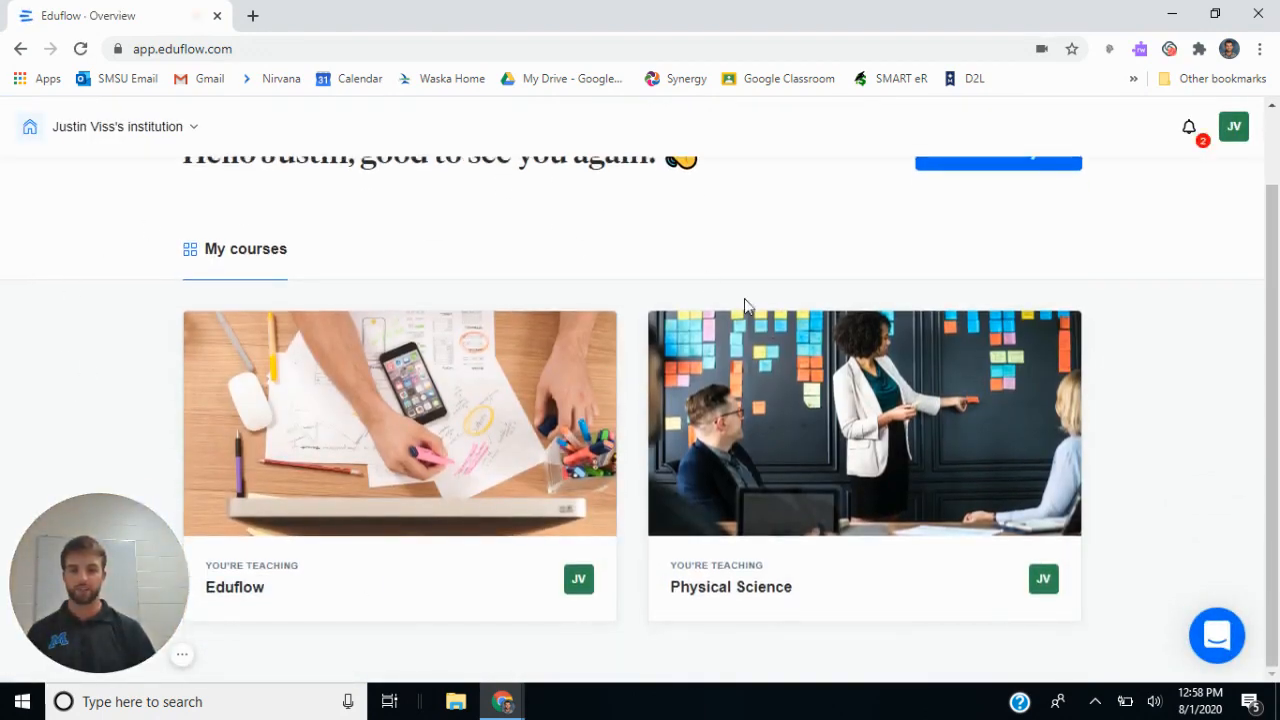
scroll(1000, 450, up, 1)
scroll(880, 410, down, 1)
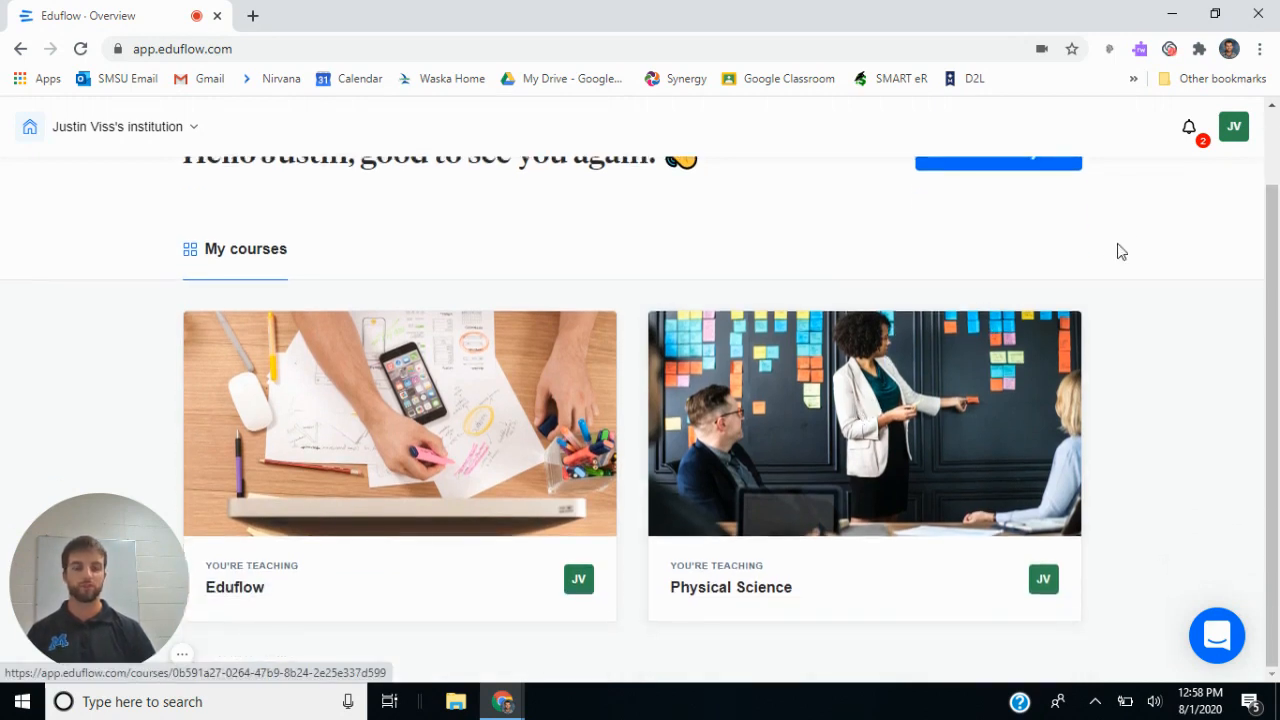
scroll(1150, 300, up, 1)
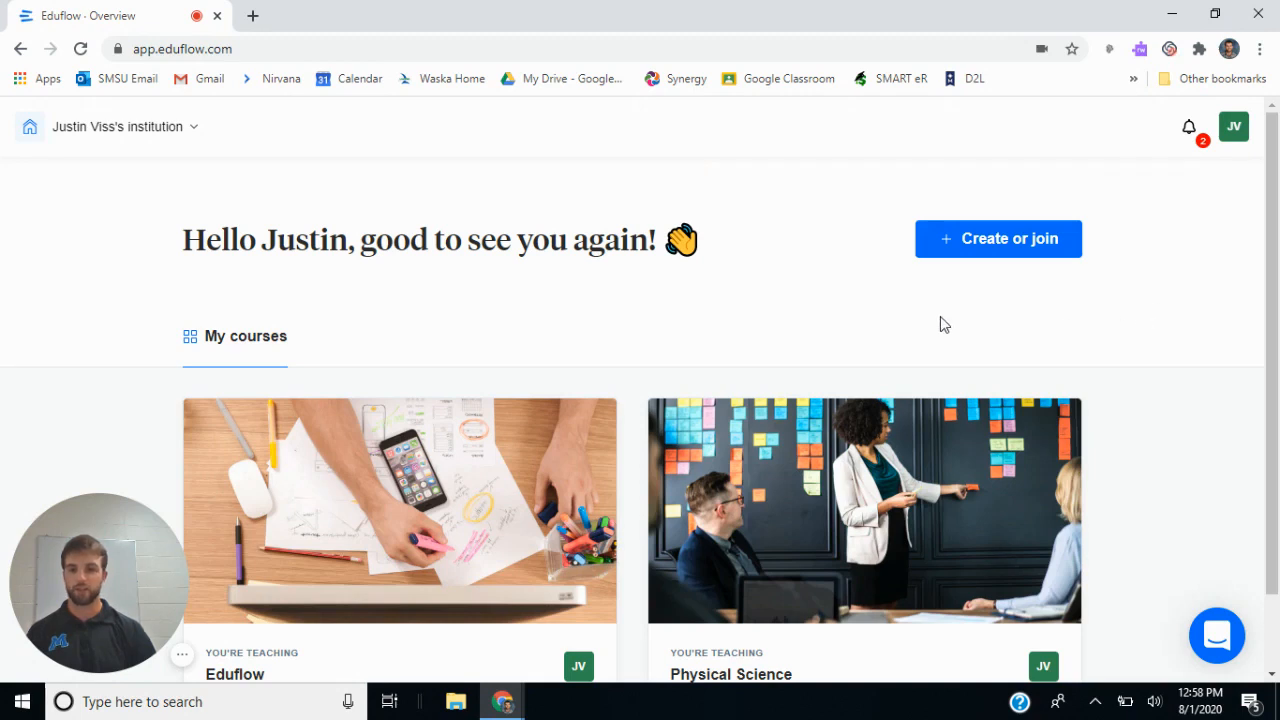
click(989, 256)
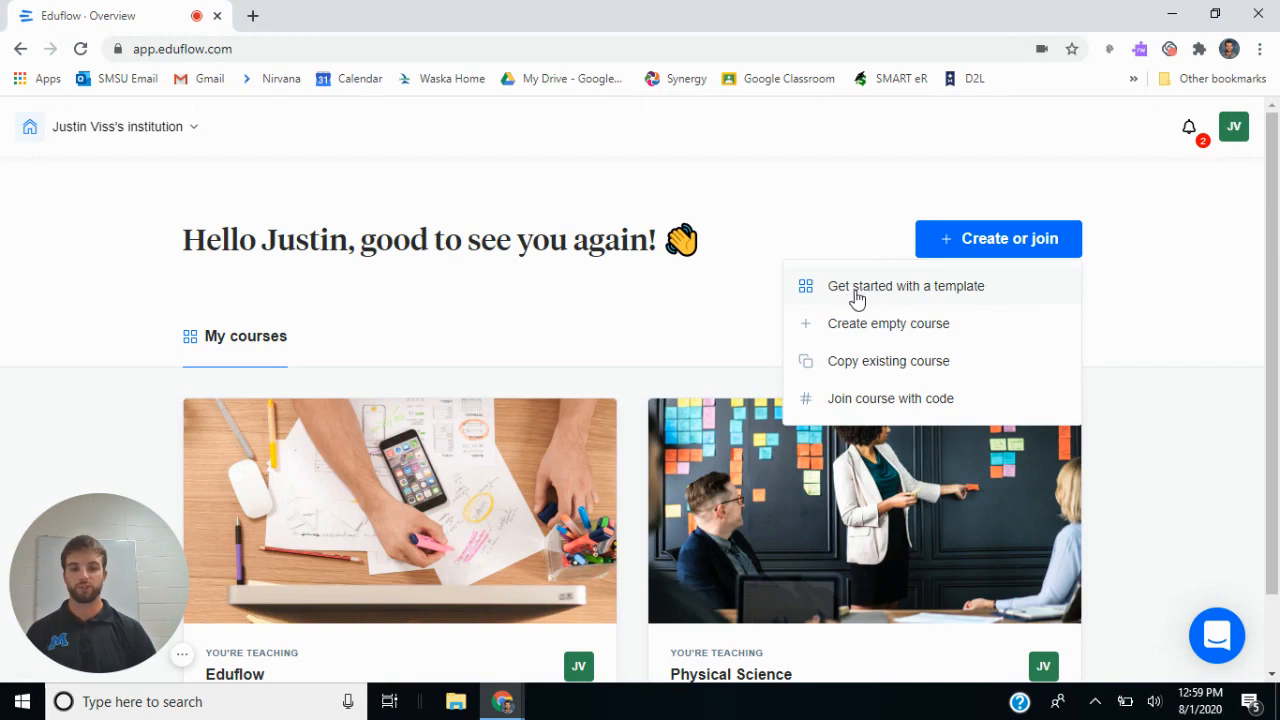
click(893, 329)
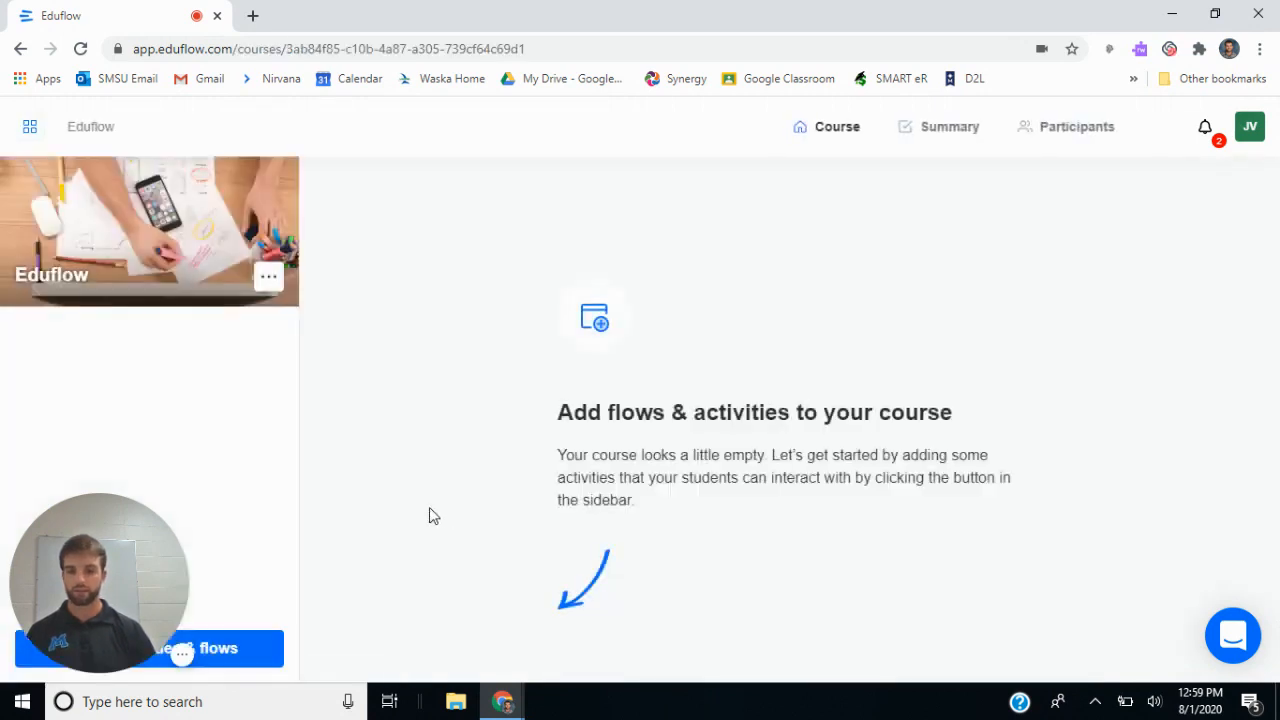
Open the course's catalogue of activities and flows and examine the available activities and pre-made review flows.
drag(134, 575, 981, 257)
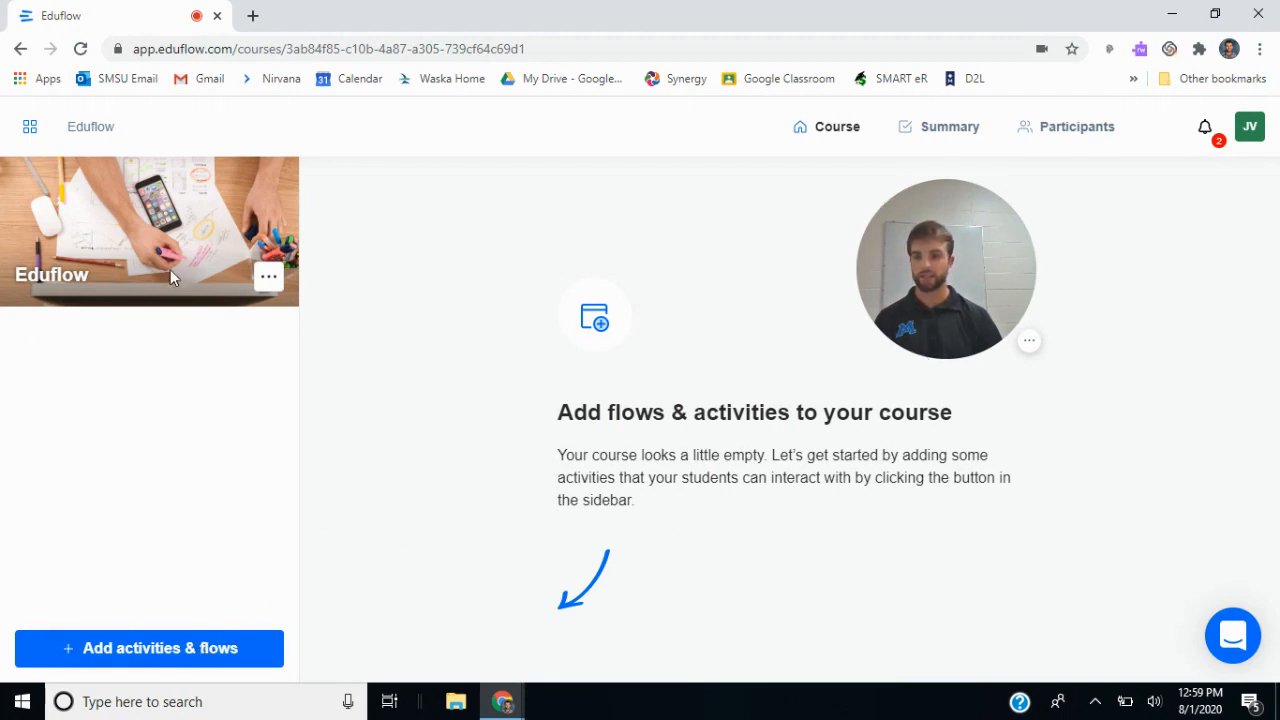
click(151, 648)
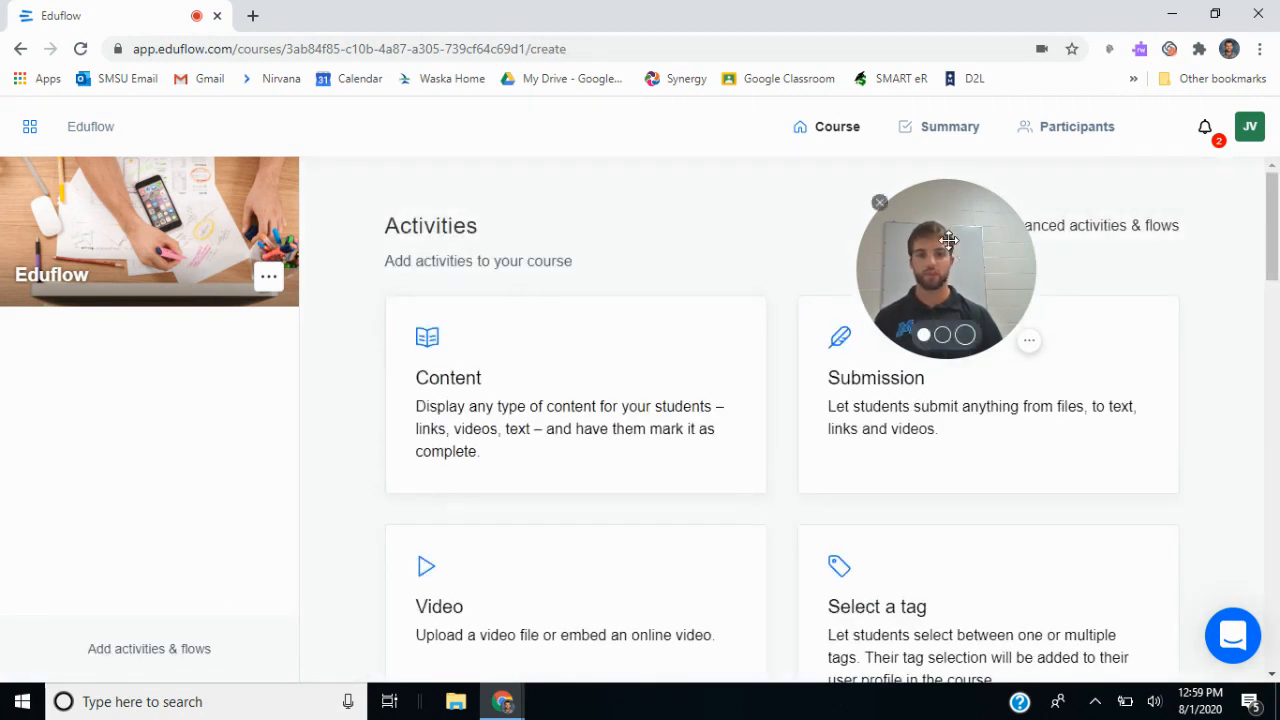
drag(966, 244, 735, 170)
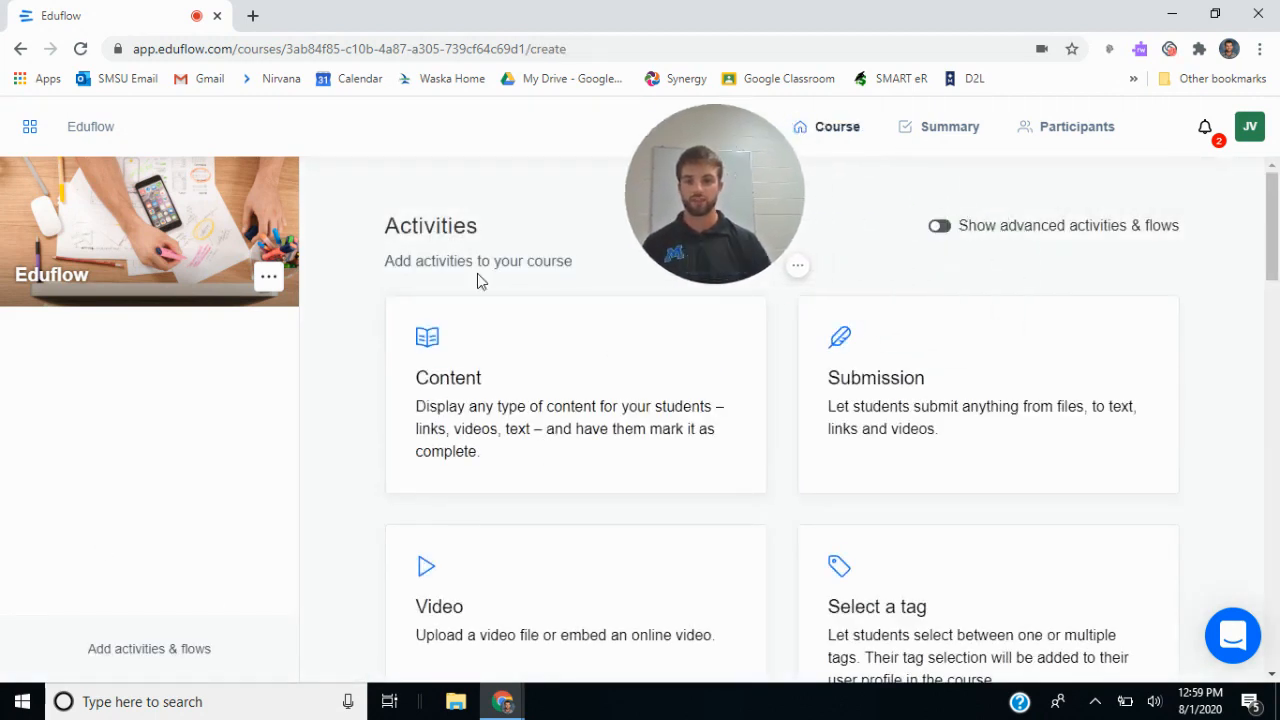
drag(691, 127, 138, 127)
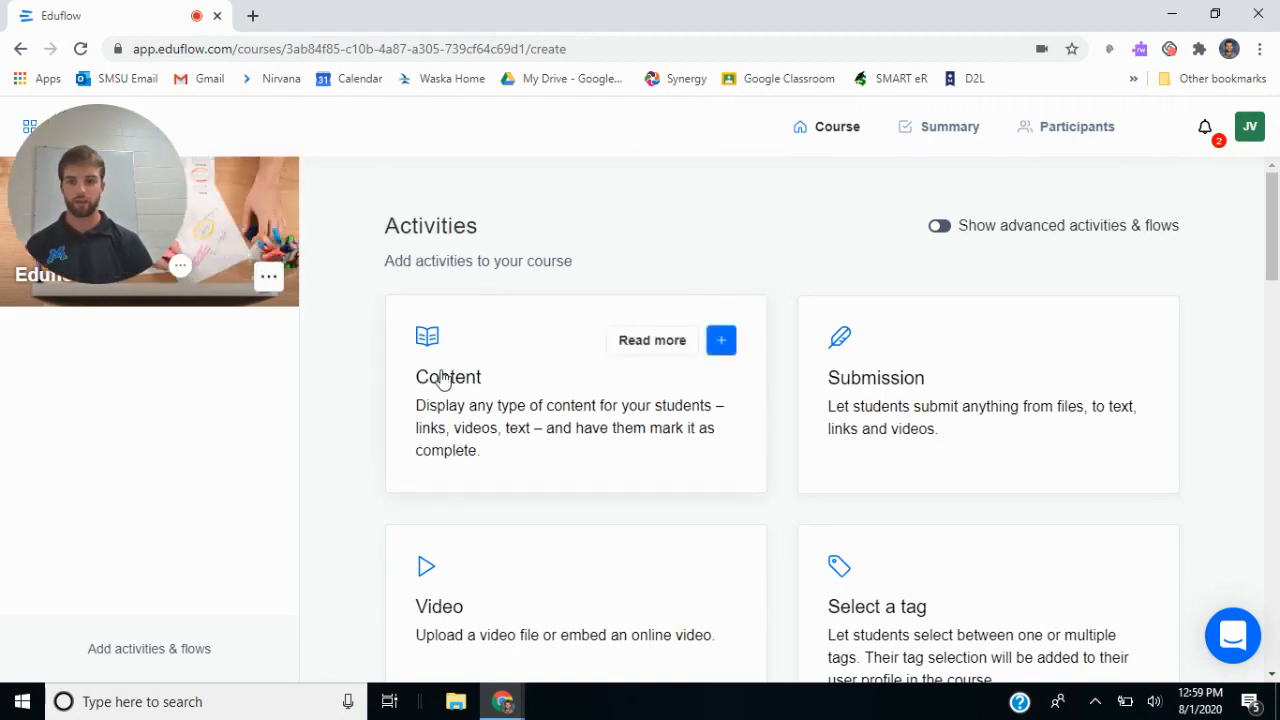
scroll(650, 315, down, 1)
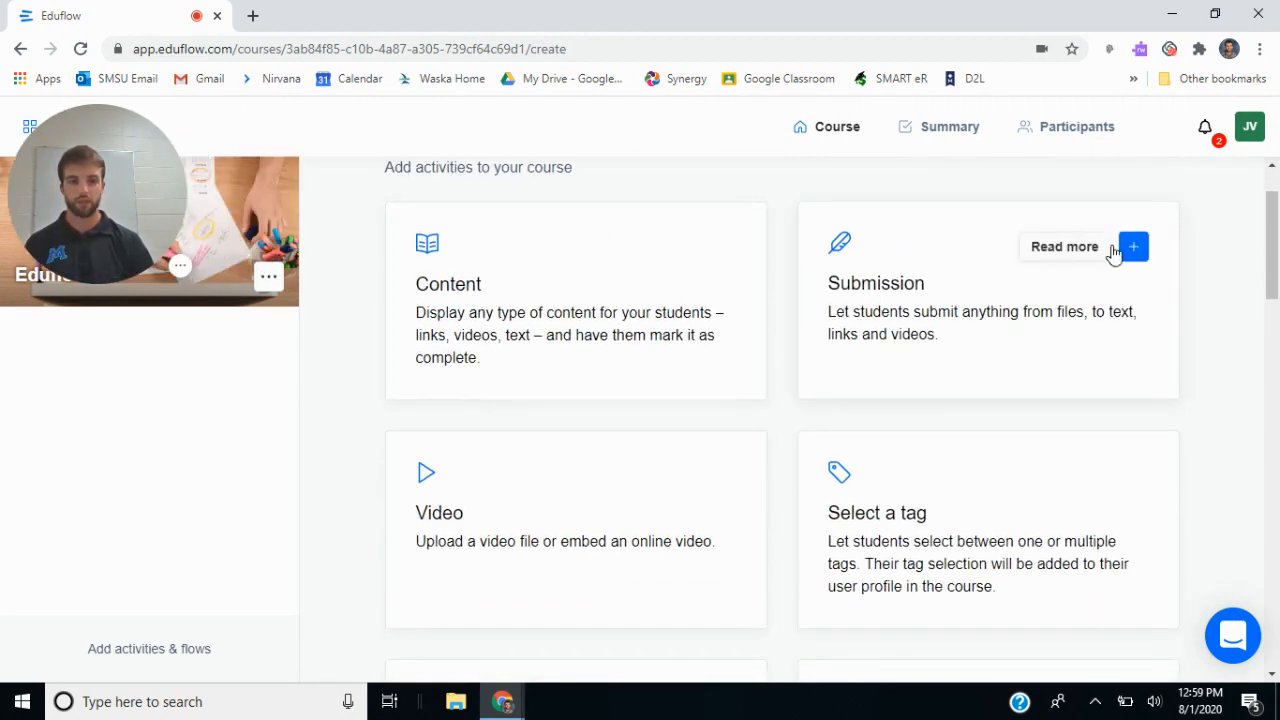
scroll(630, 350, down, 2)
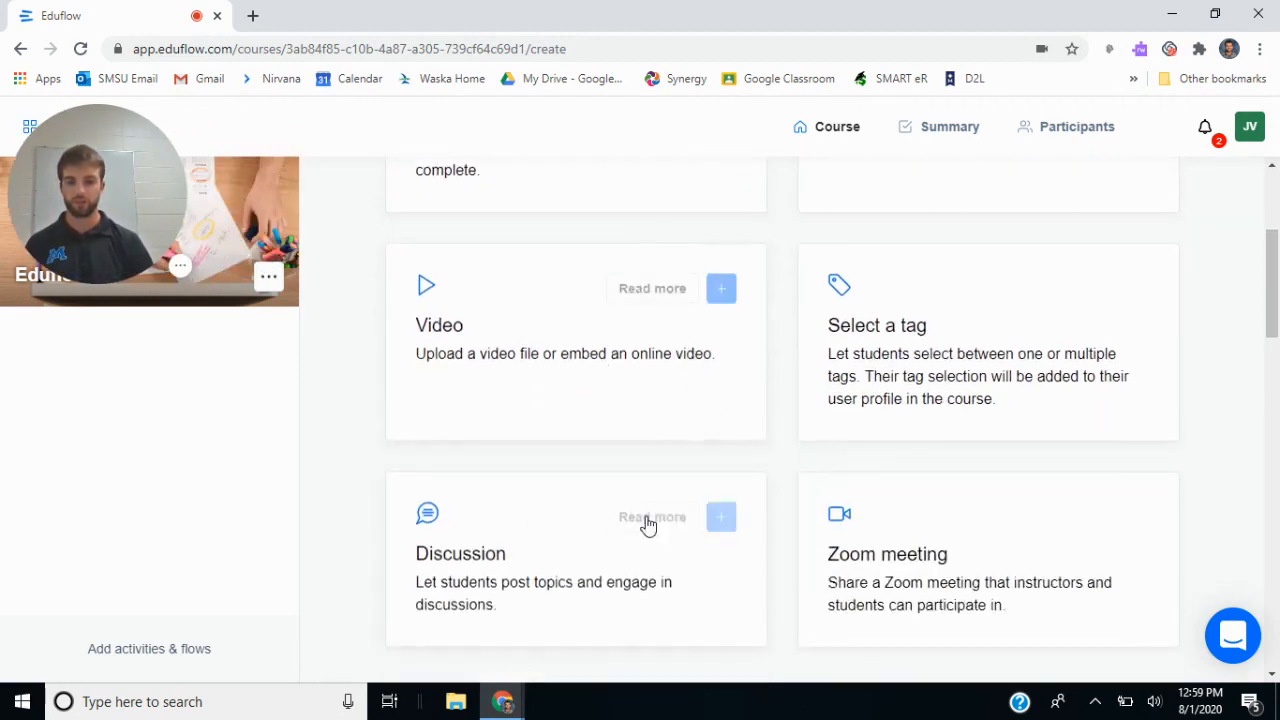
scroll(594, 509, down, 5)
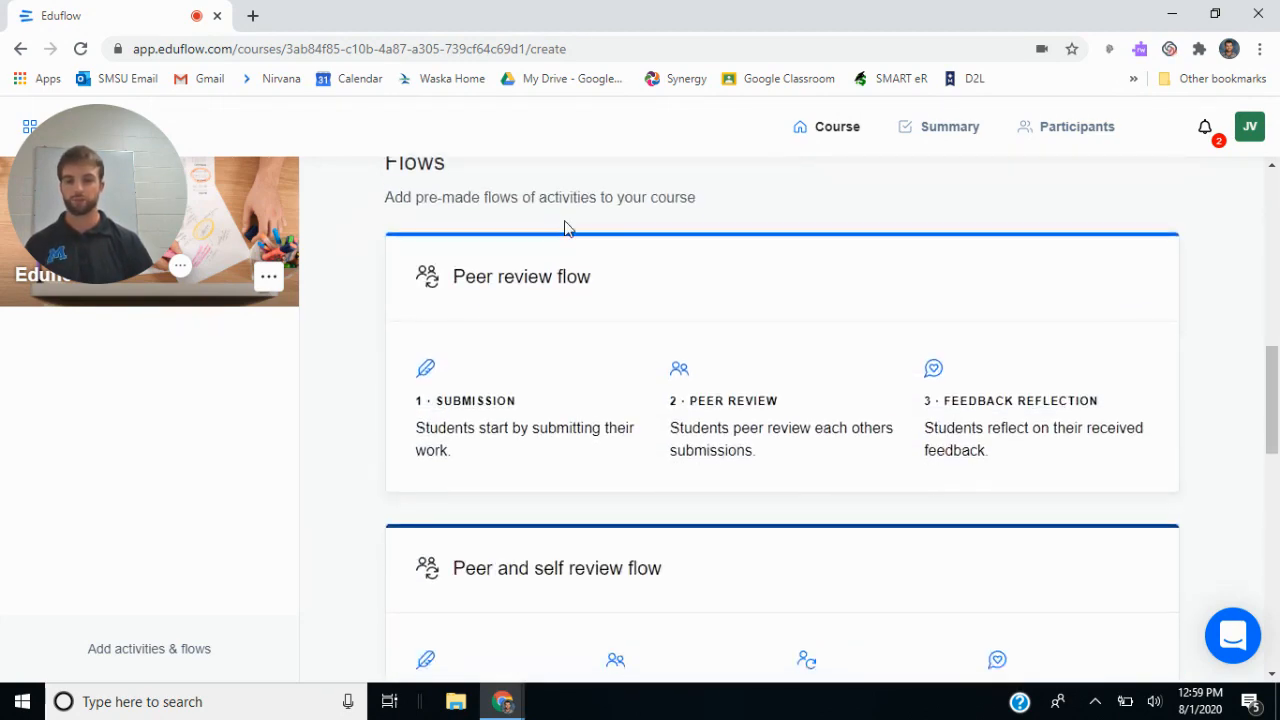
scroll(930, 420, down, 2)
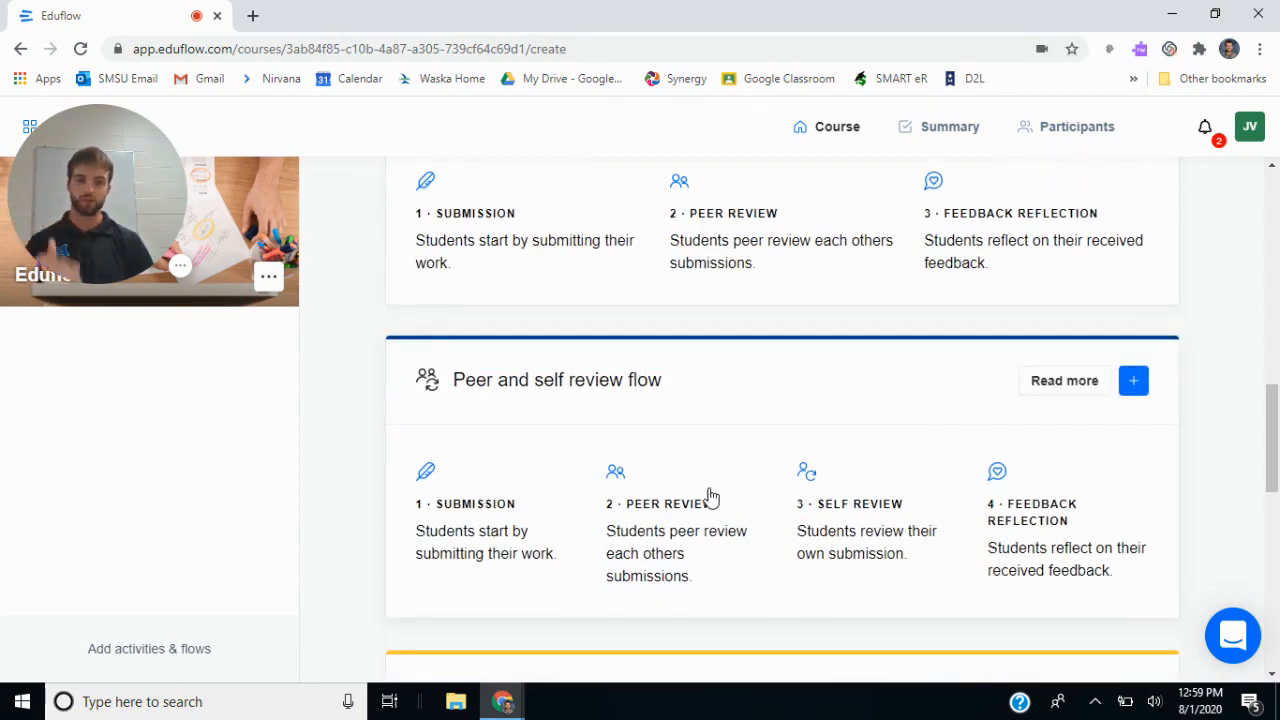
scroll(1009, 526, down, 4)
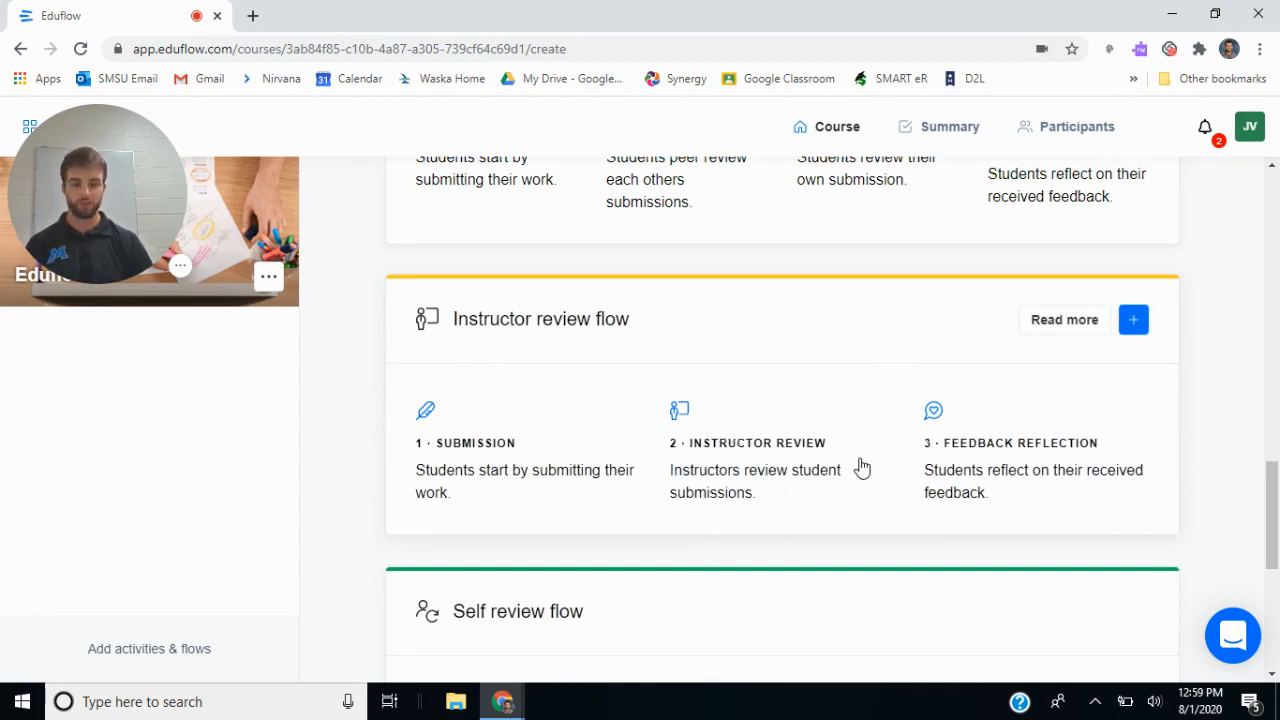
scroll(862, 468, down, 5)
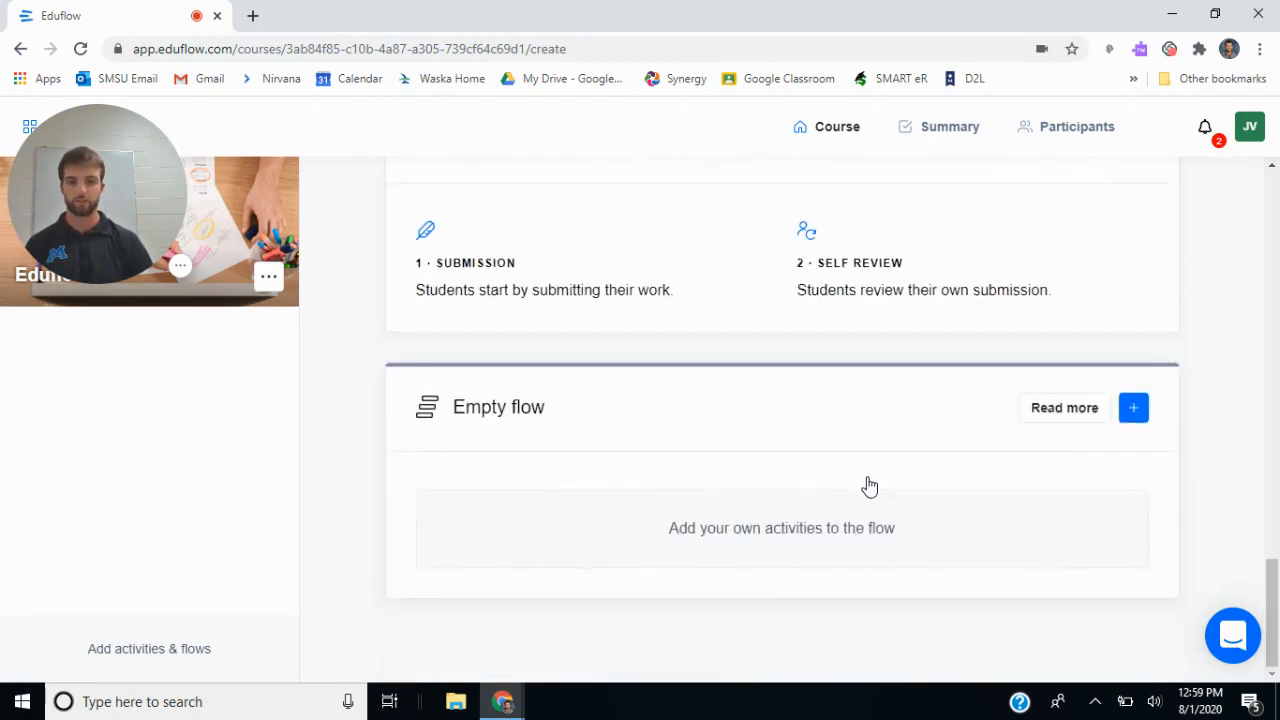
scroll(868, 485, up, 5)
scroll(860, 486, down, 5)
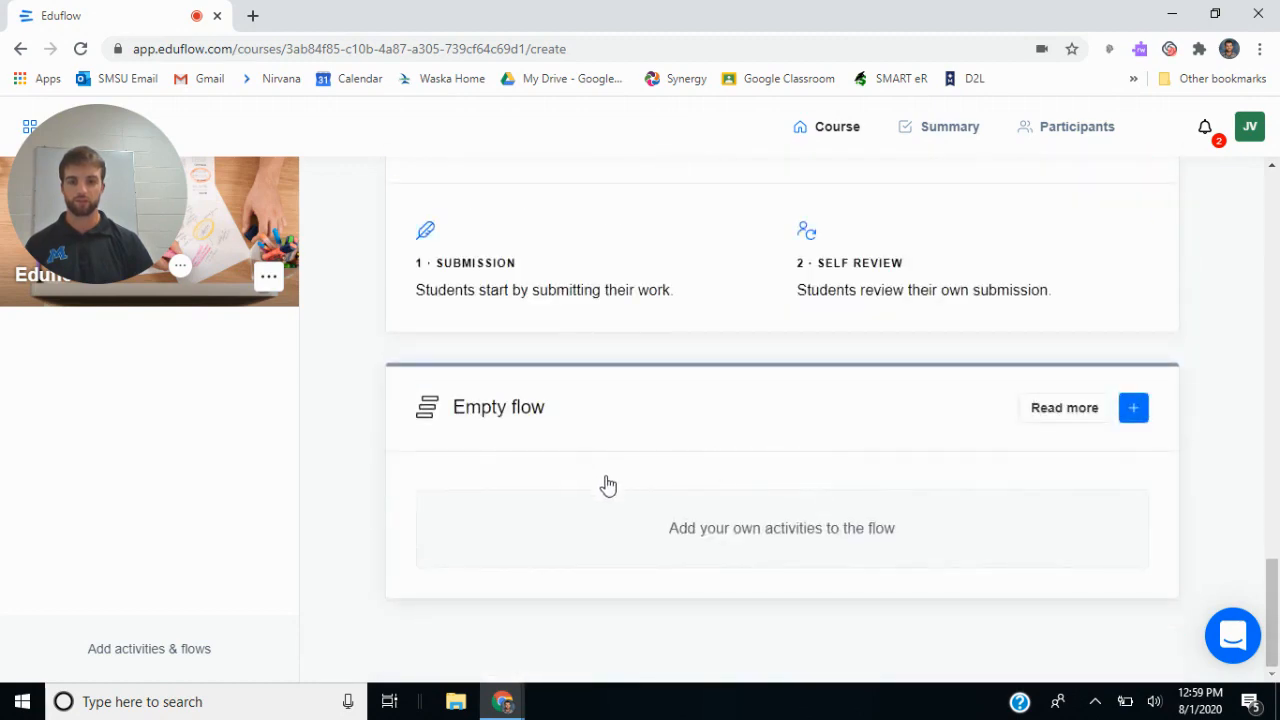
scroll(857, 497, up, 5)
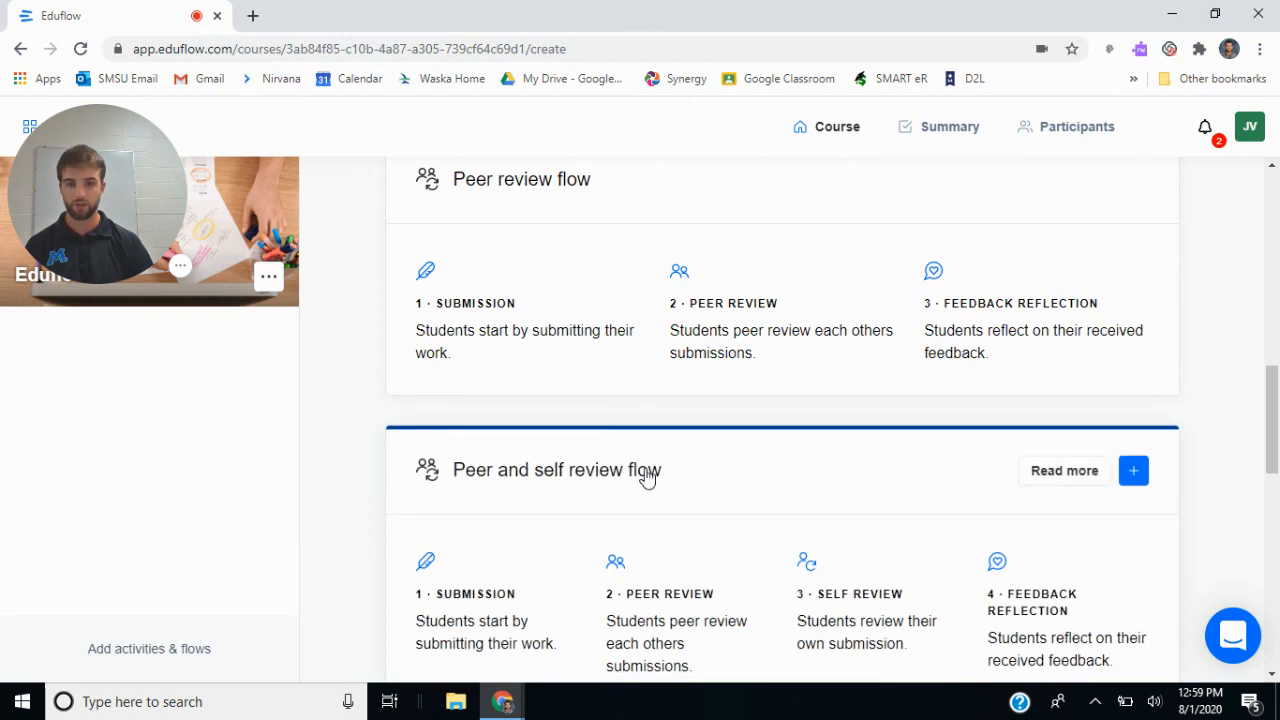
Add a peer and self review flow to the course and rename it Lab Report 1.
click(1130, 478)
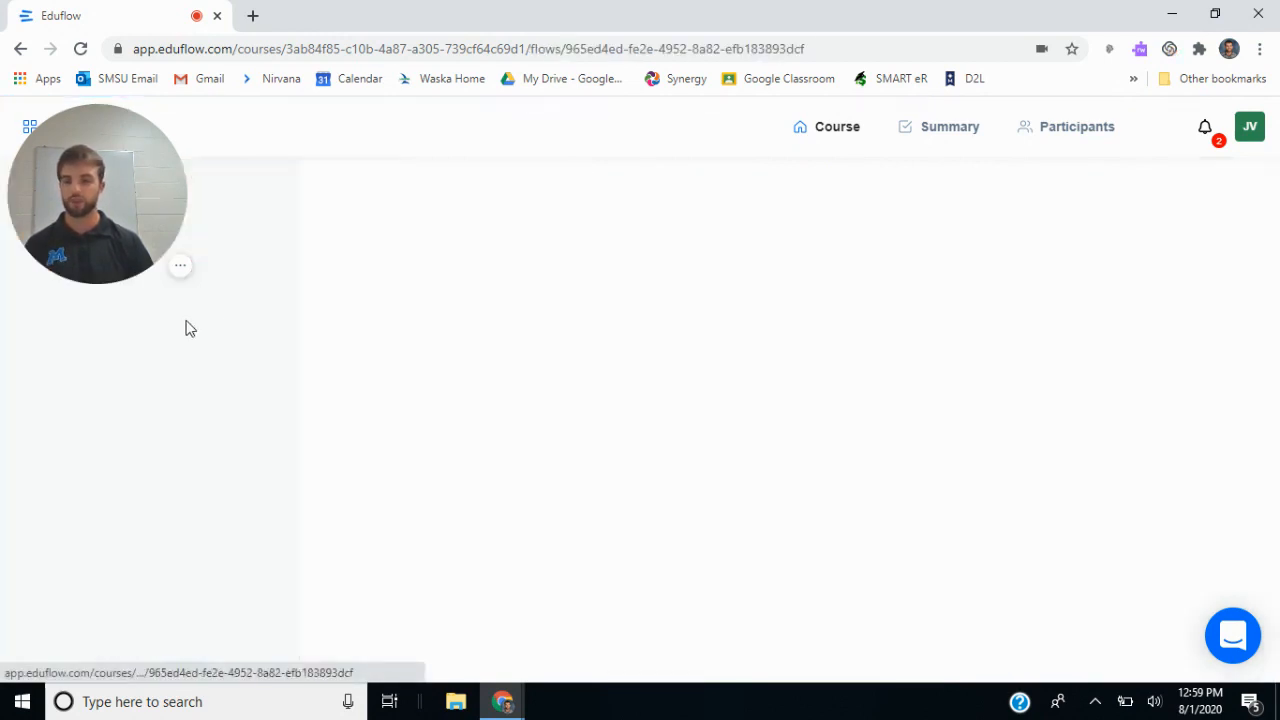
click(267, 356)
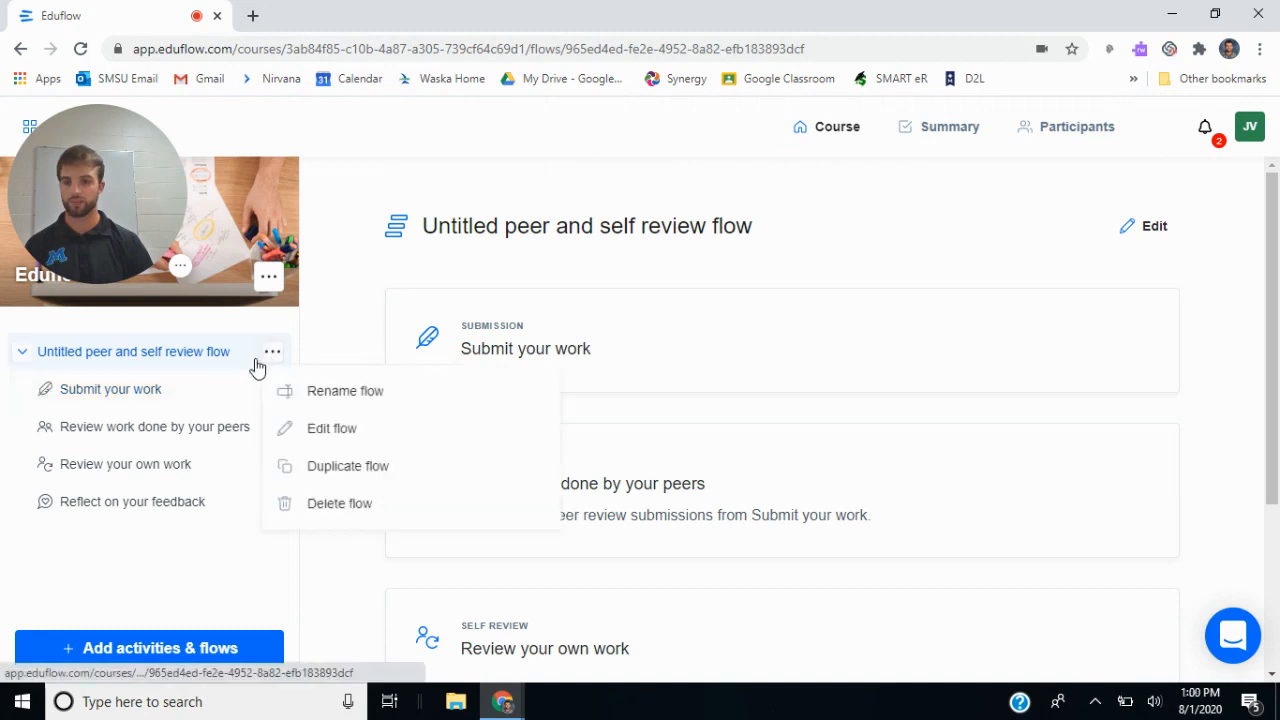
click(330, 400)
drag(219, 357, 6, 358)
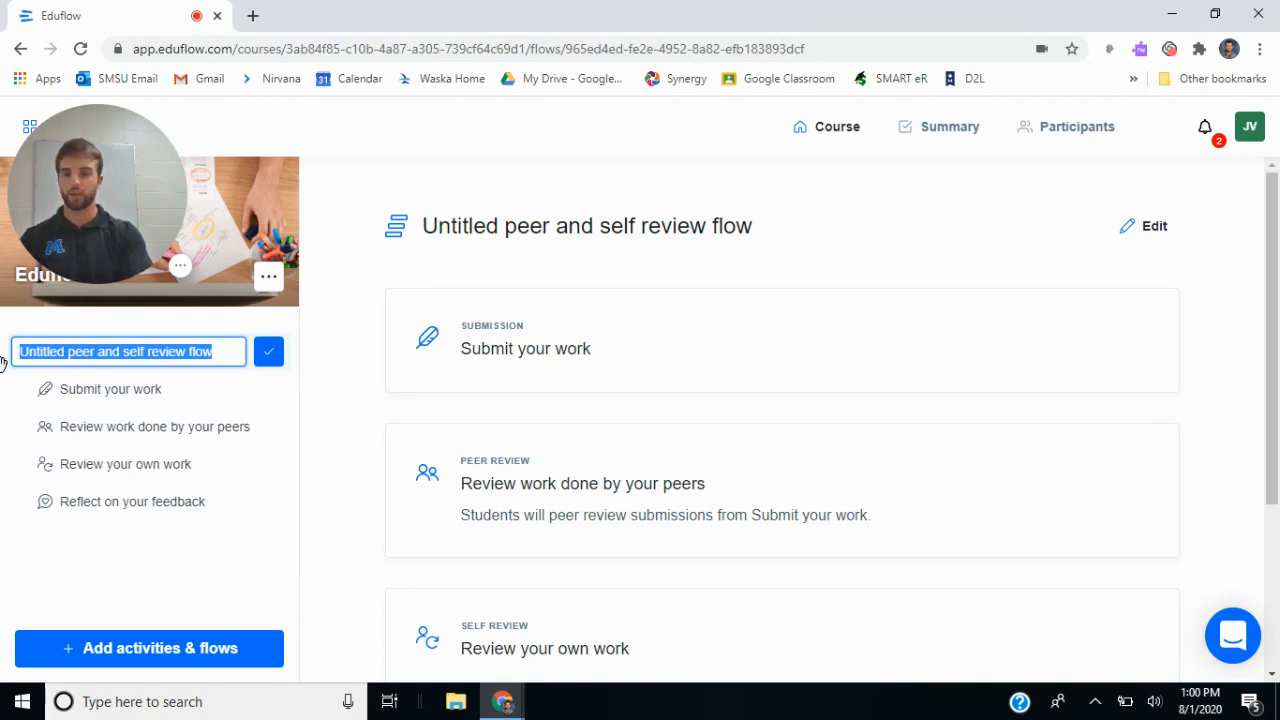
text(Lab R)
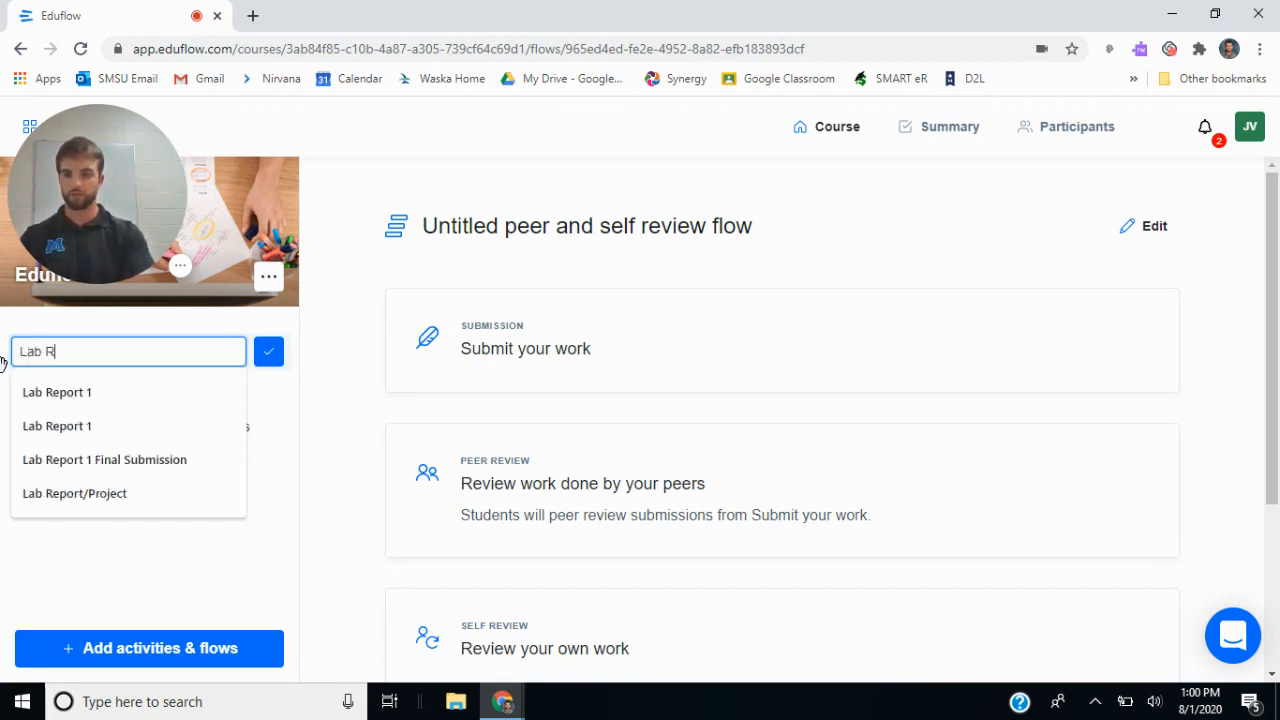
text(eport 1)
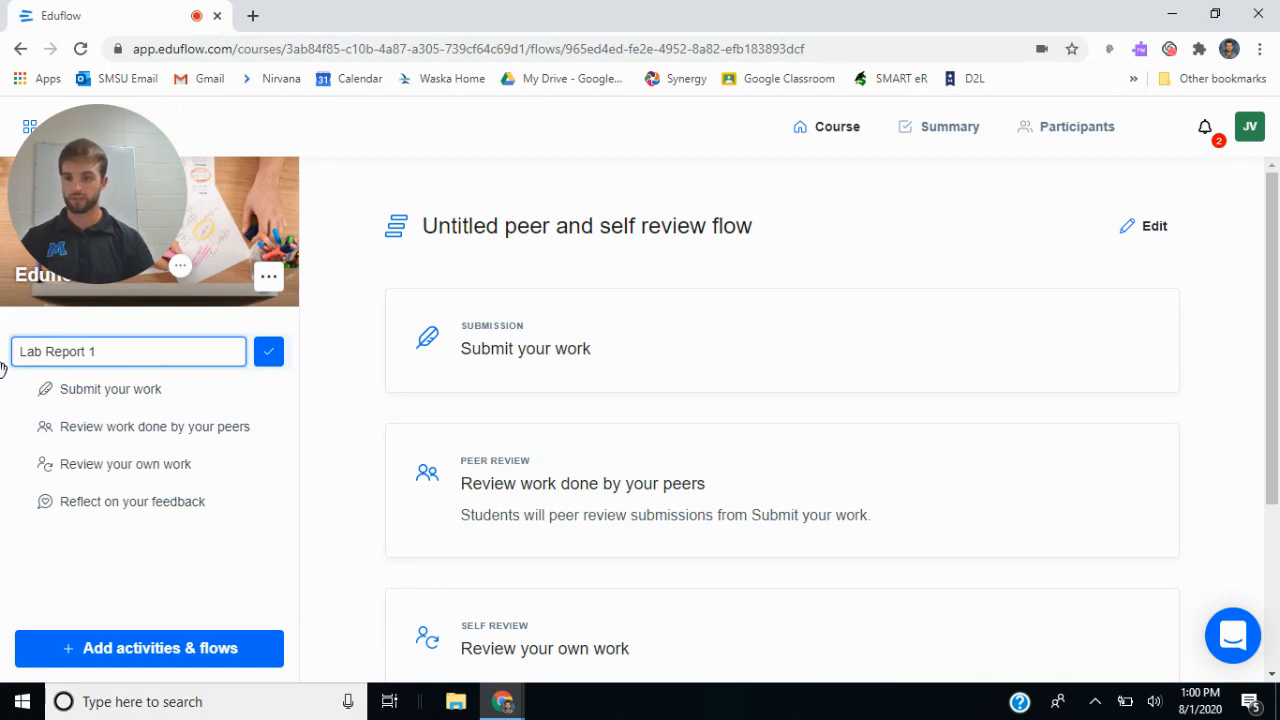
key(Return)
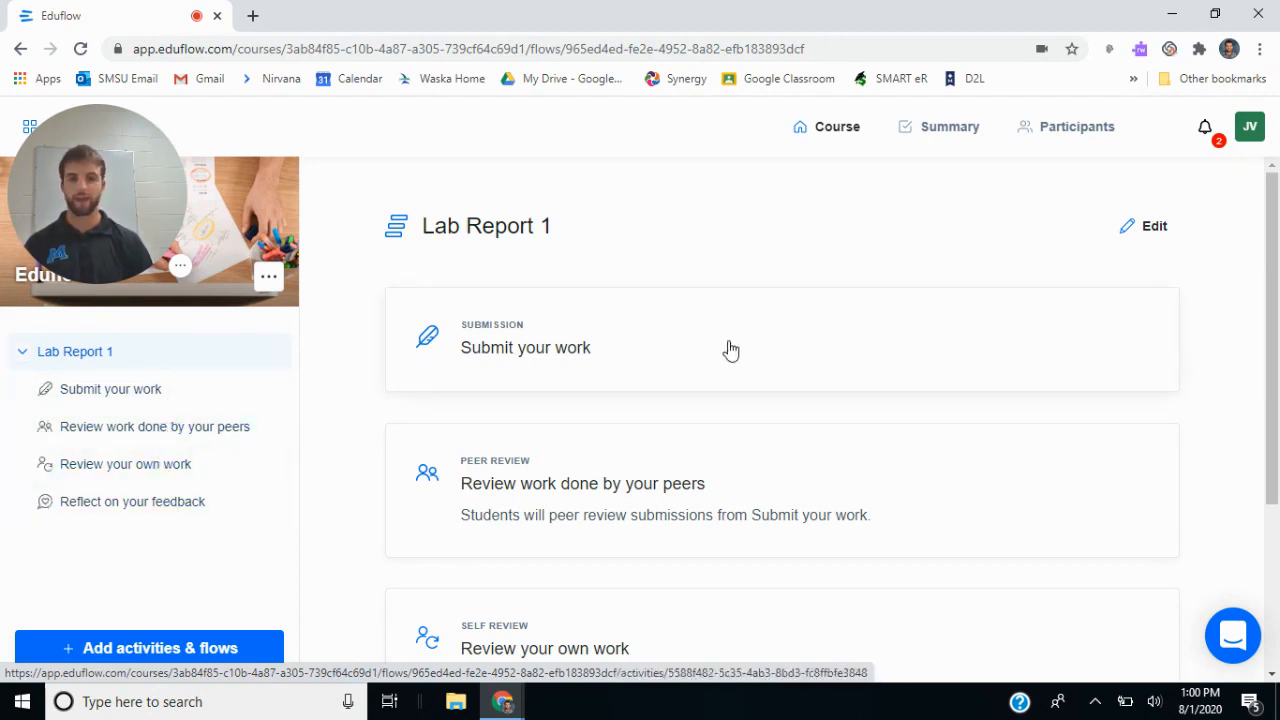
Edit the Submit your work activity, attach the Eduflow Lab Report Sample PDF to its description, and preview the file.
scroll(694, 369, down, 1)
click(152, 391)
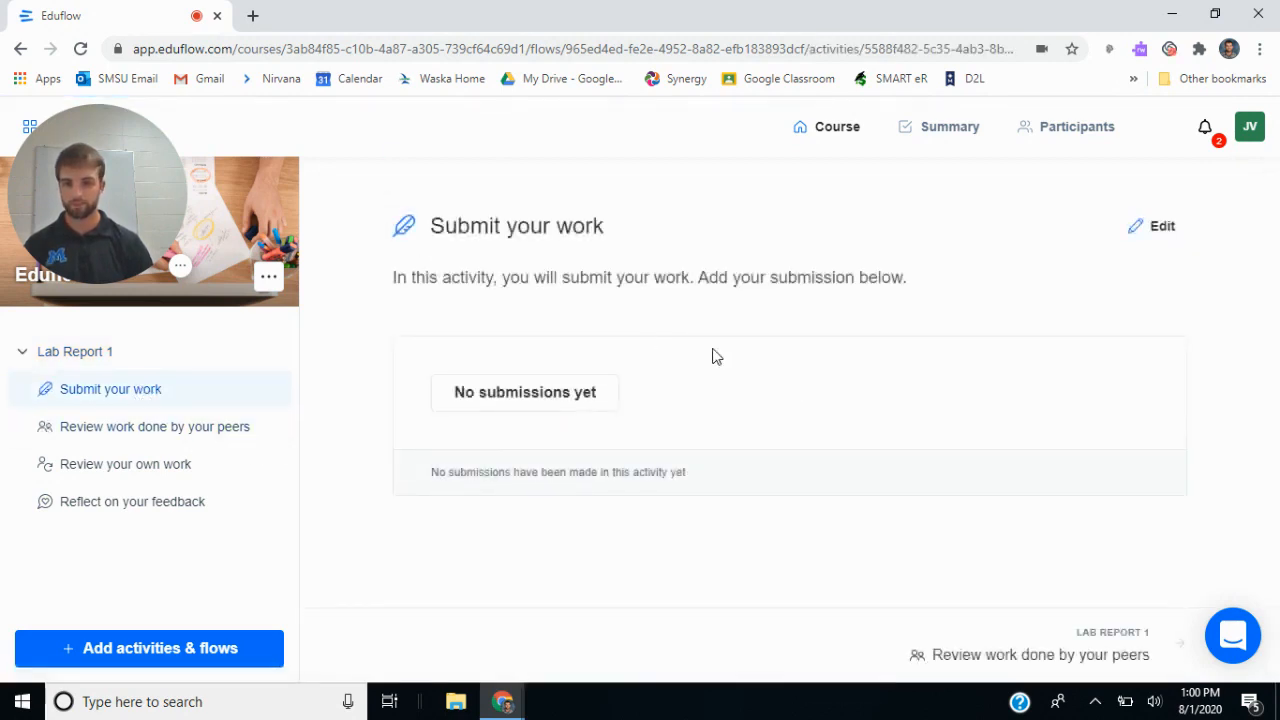
click(1168, 233)
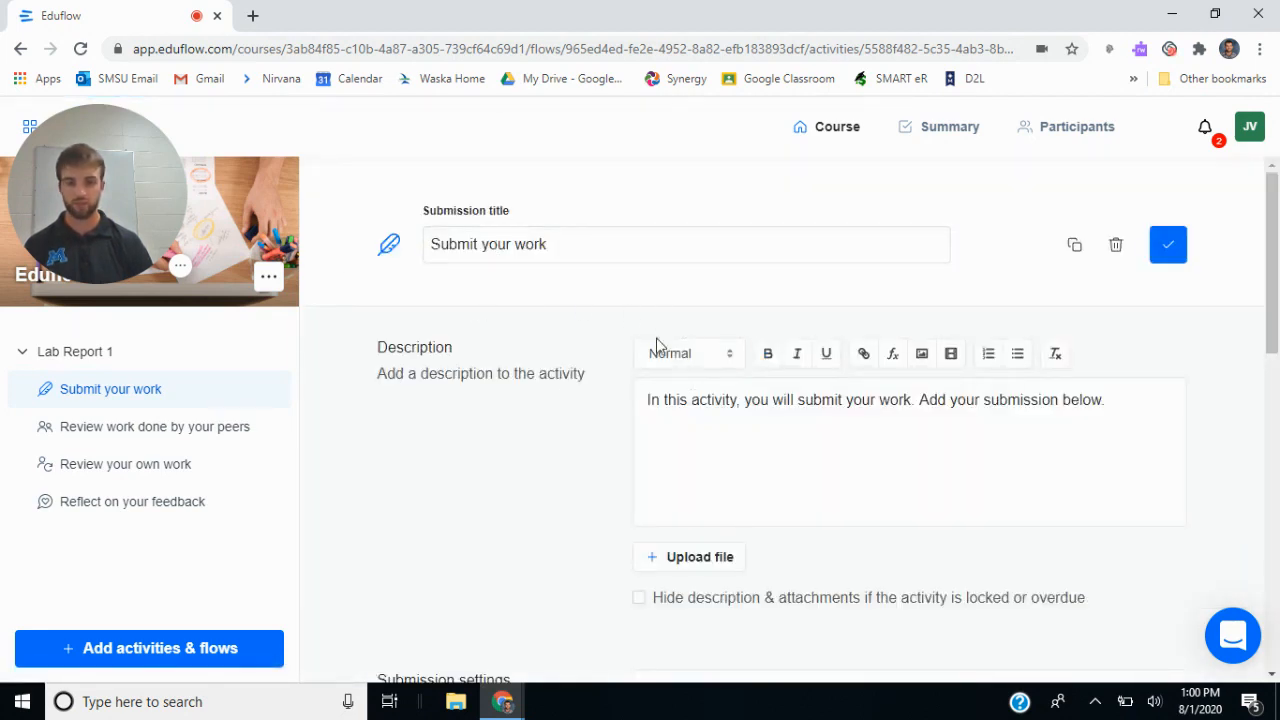
scroll(700, 346, down, 1)
click(707, 476)
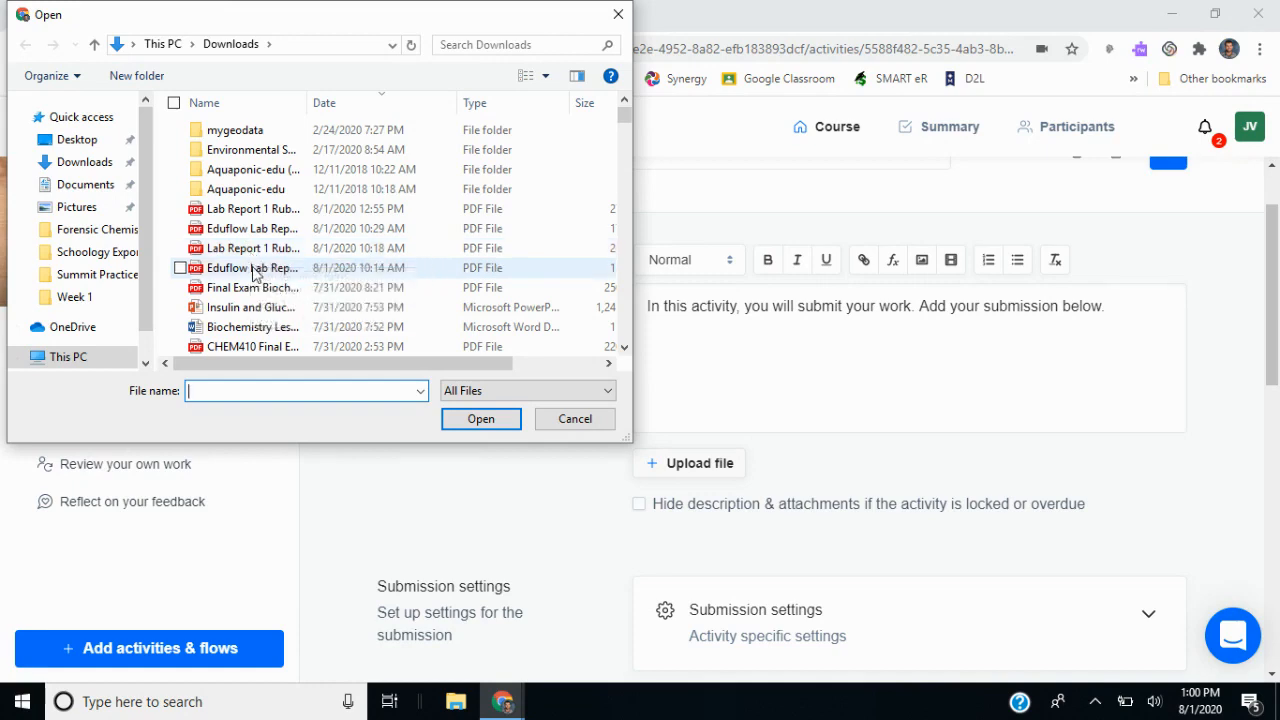
double_click(255, 270)
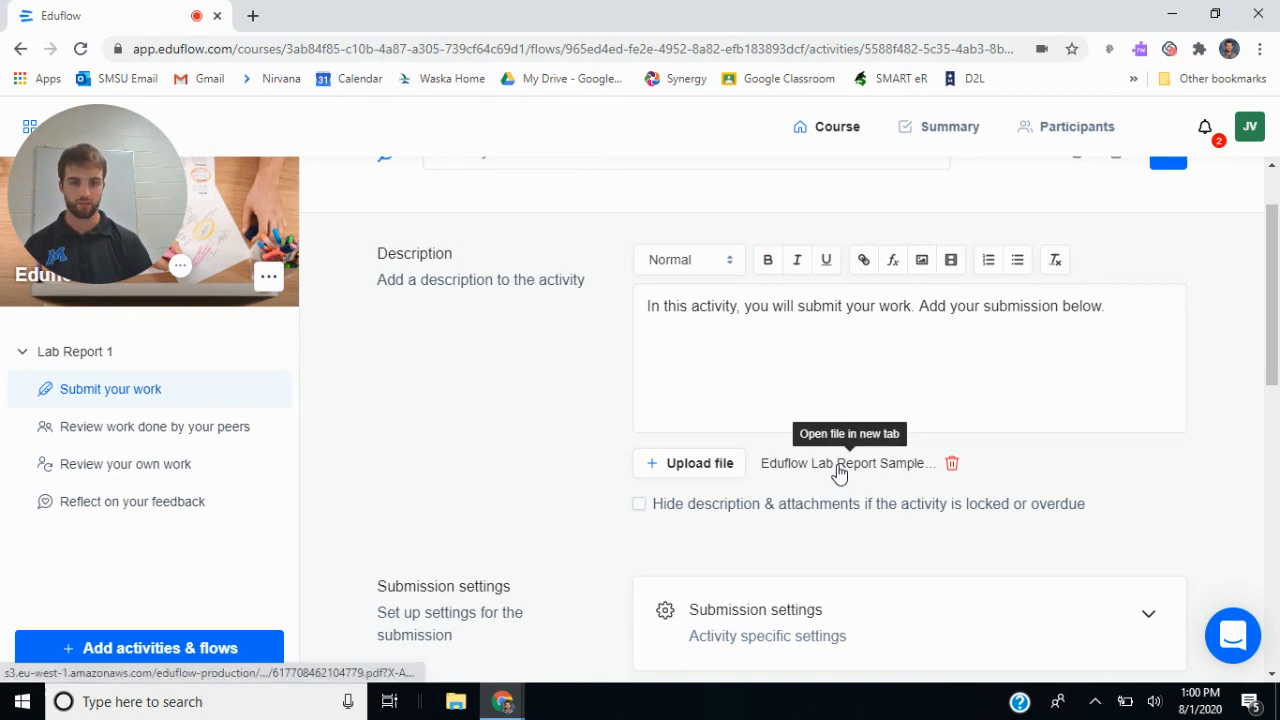
click(840, 464)
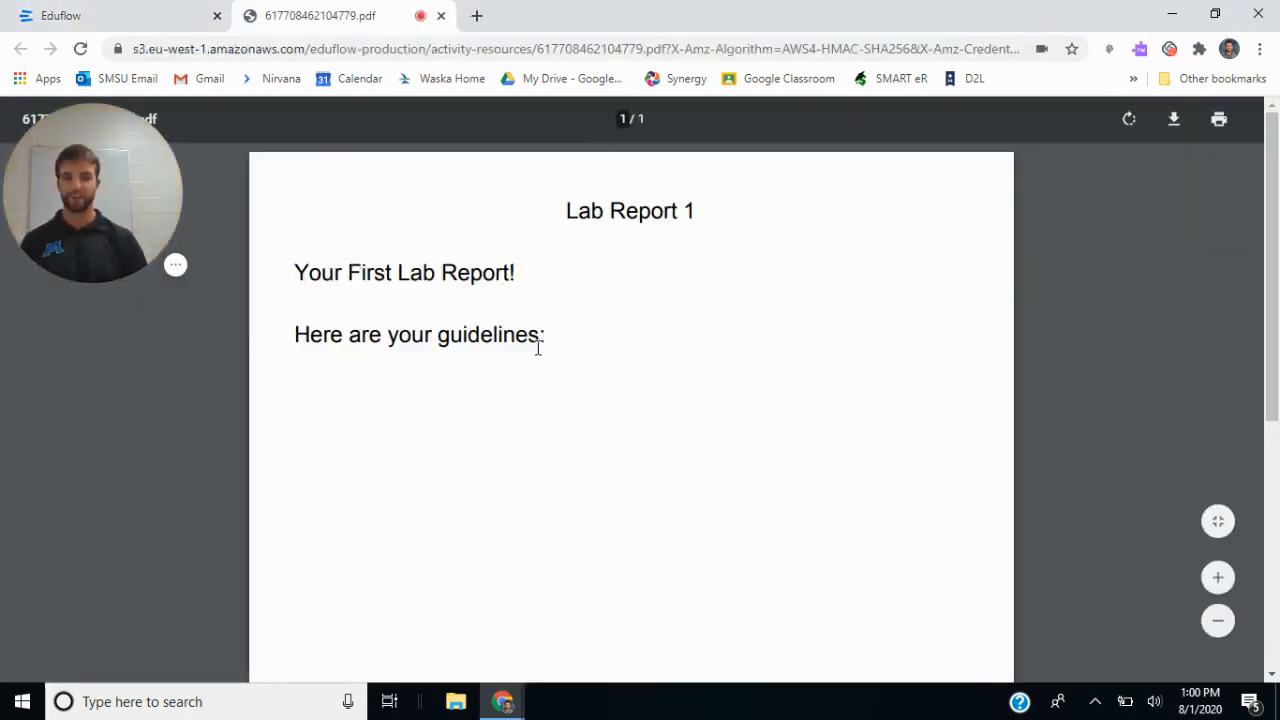
click(440, 16)
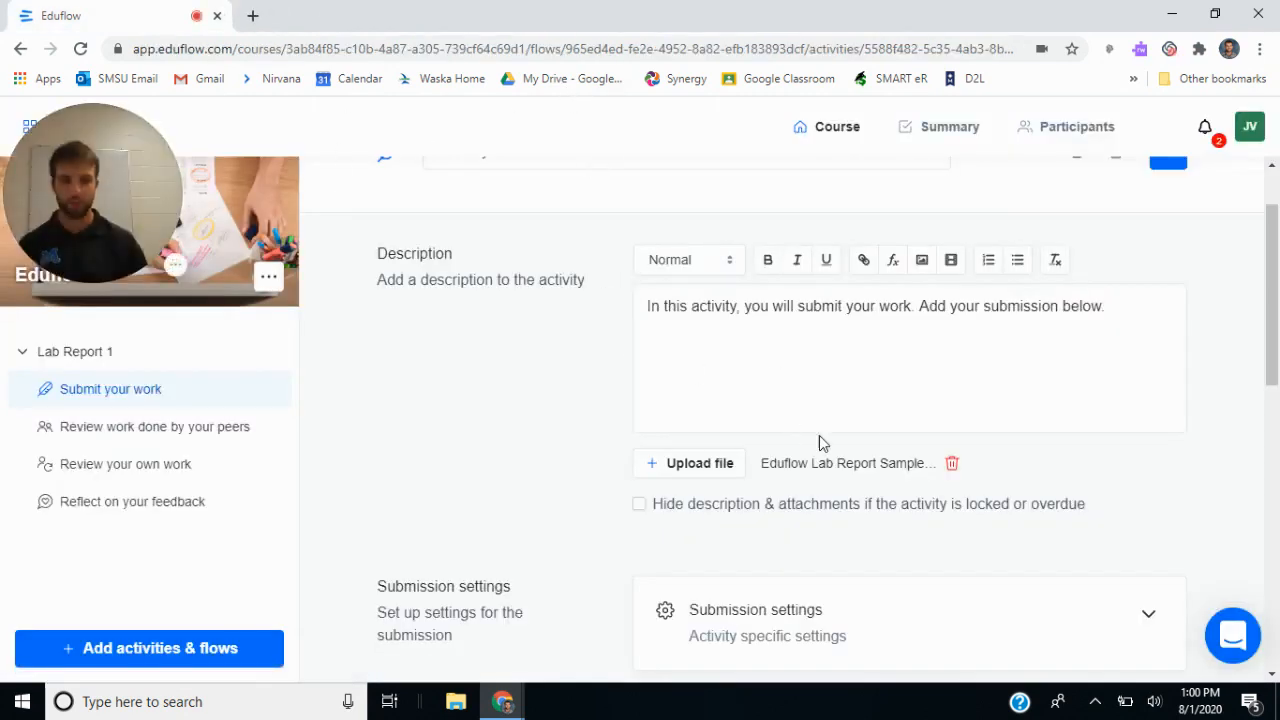
Review the Submit your work activity's submission settings, including multiple attachments, allowed formats and video options.
scroll(819, 443, down, 2)
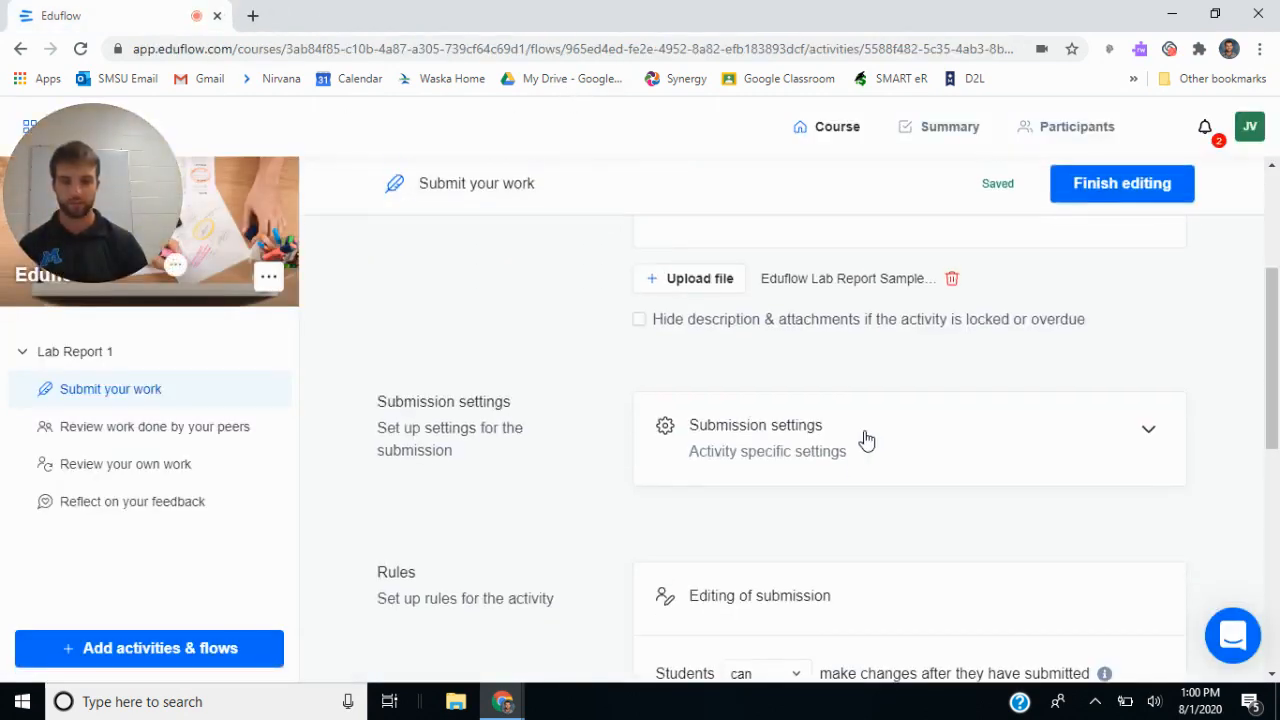
click(1146, 428)
scroll(722, 327, down, 3)
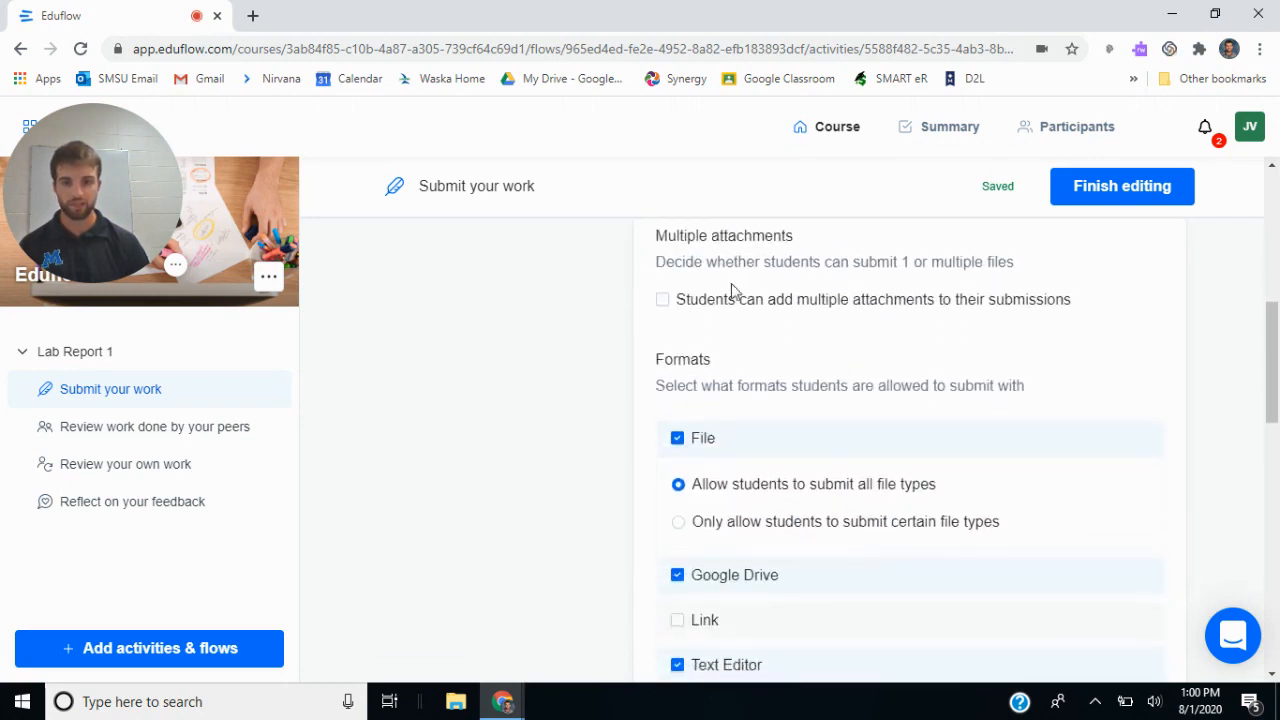
scroll(740, 280, down, 2)
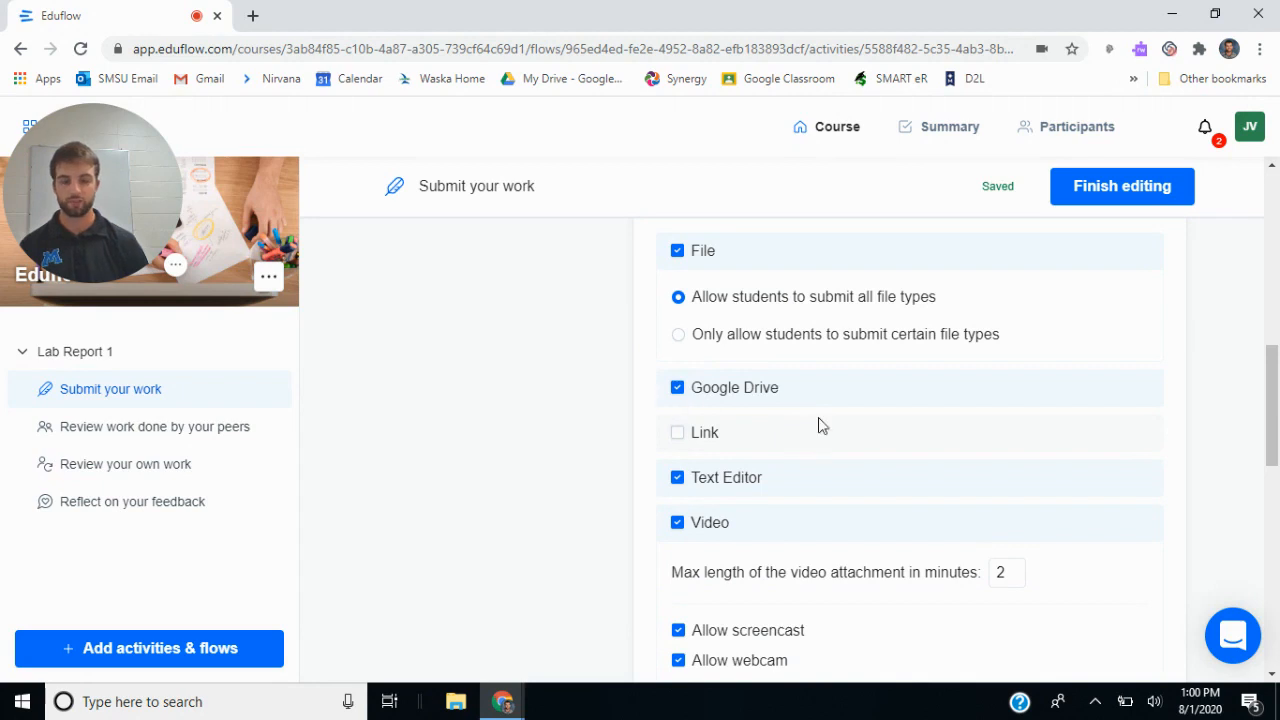
scroll(700, 428, down, 2)
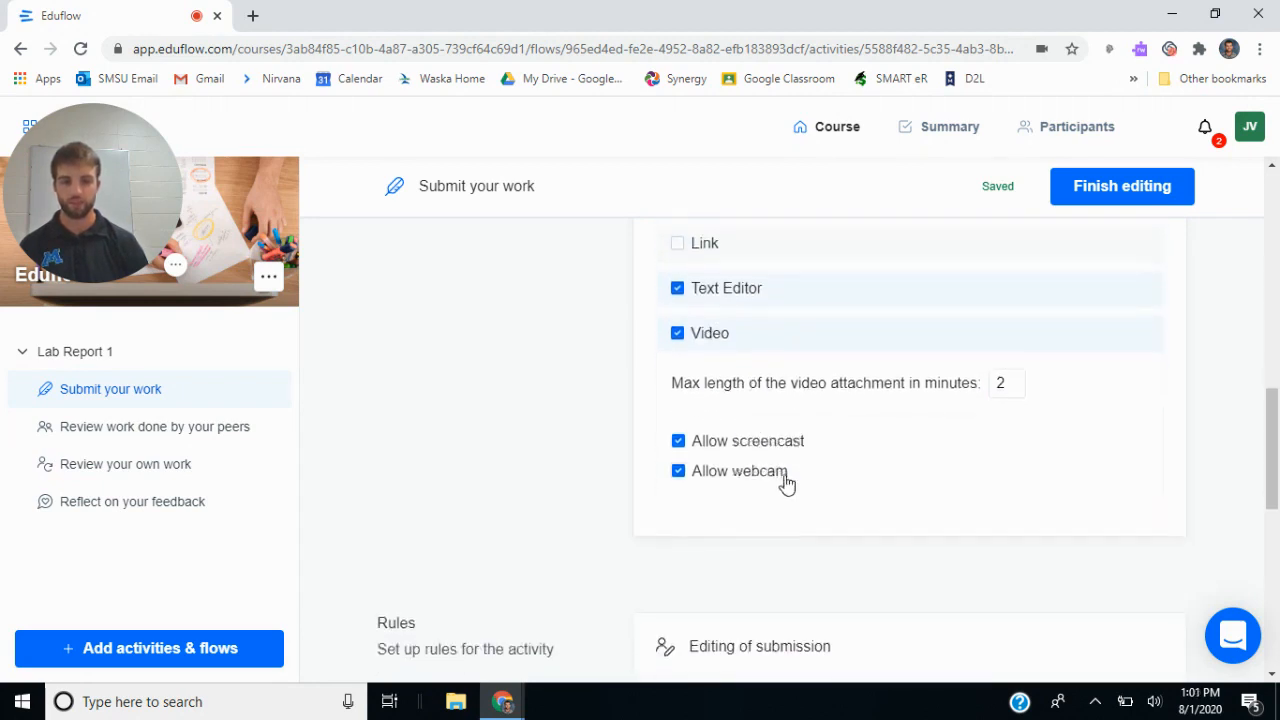
Check the submission's rules, including the choices for editing after submitting, student subsets, visibility and prerequisites.
scroll(760, 440, down, 2)
scroll(826, 325, down, 1)
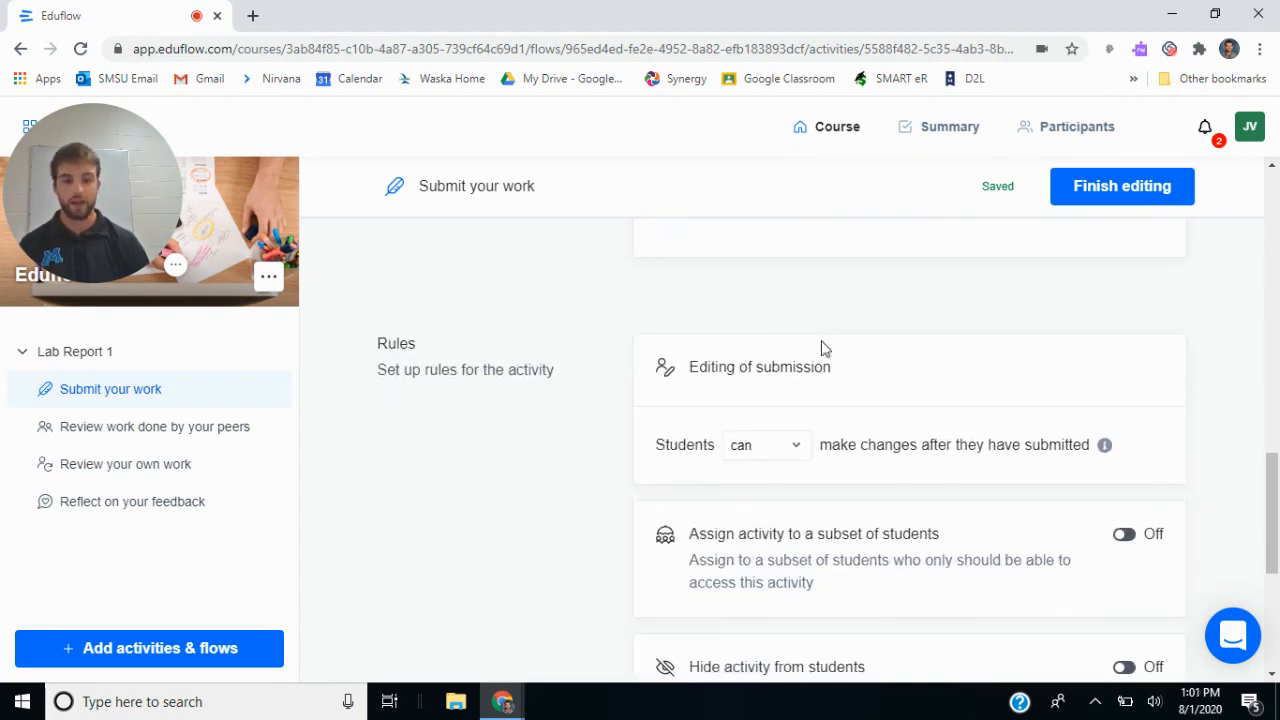
click(790, 447)
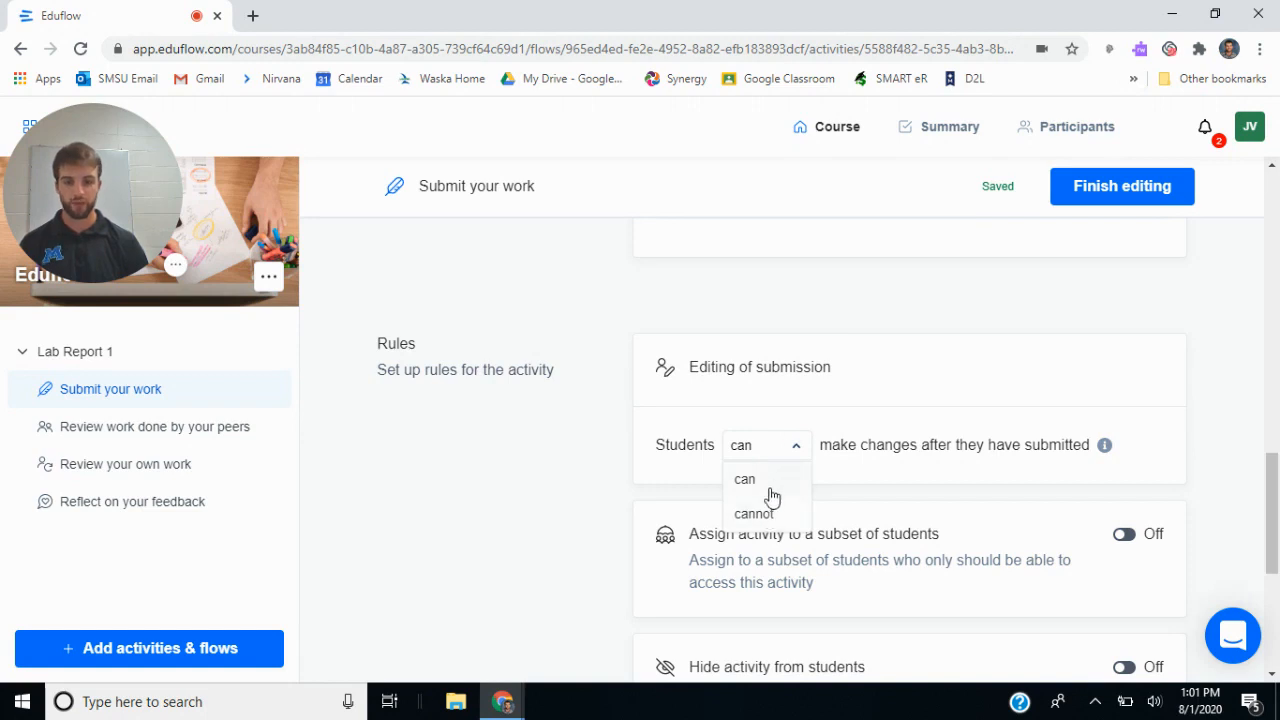
click(852, 450)
scroll(860, 400, down, 3)
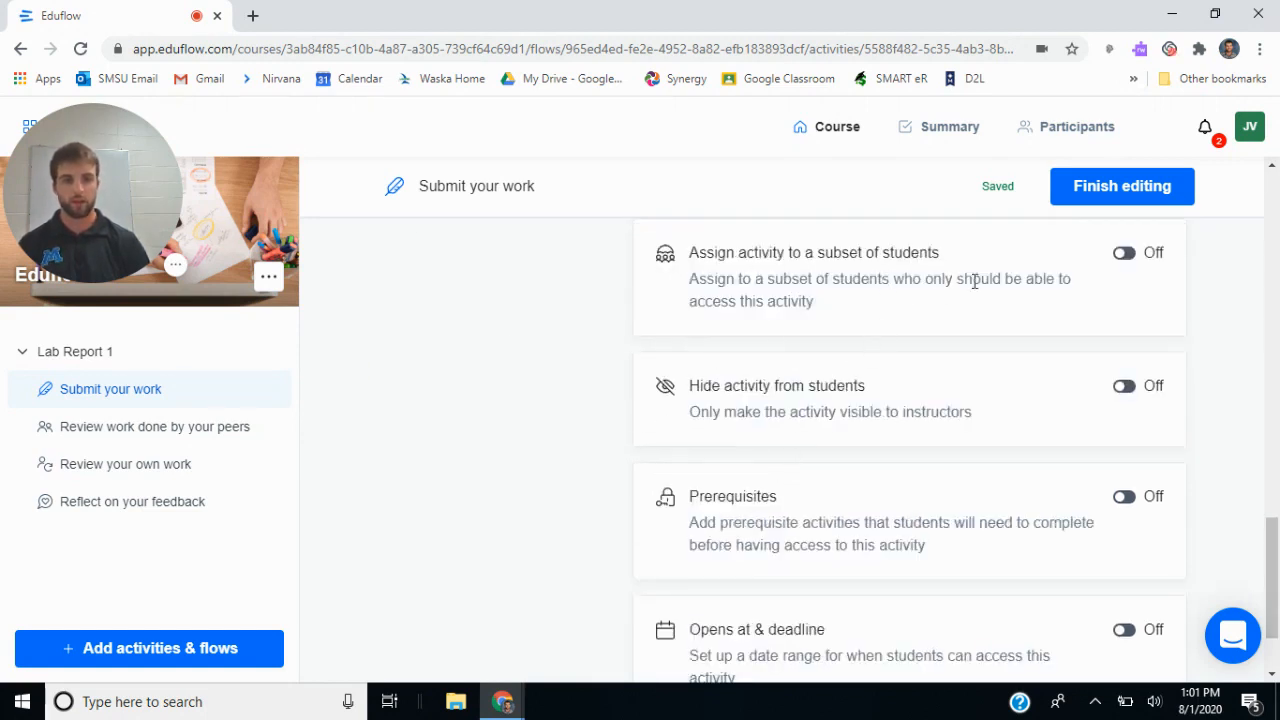
scroll(969, 343, down, 1)
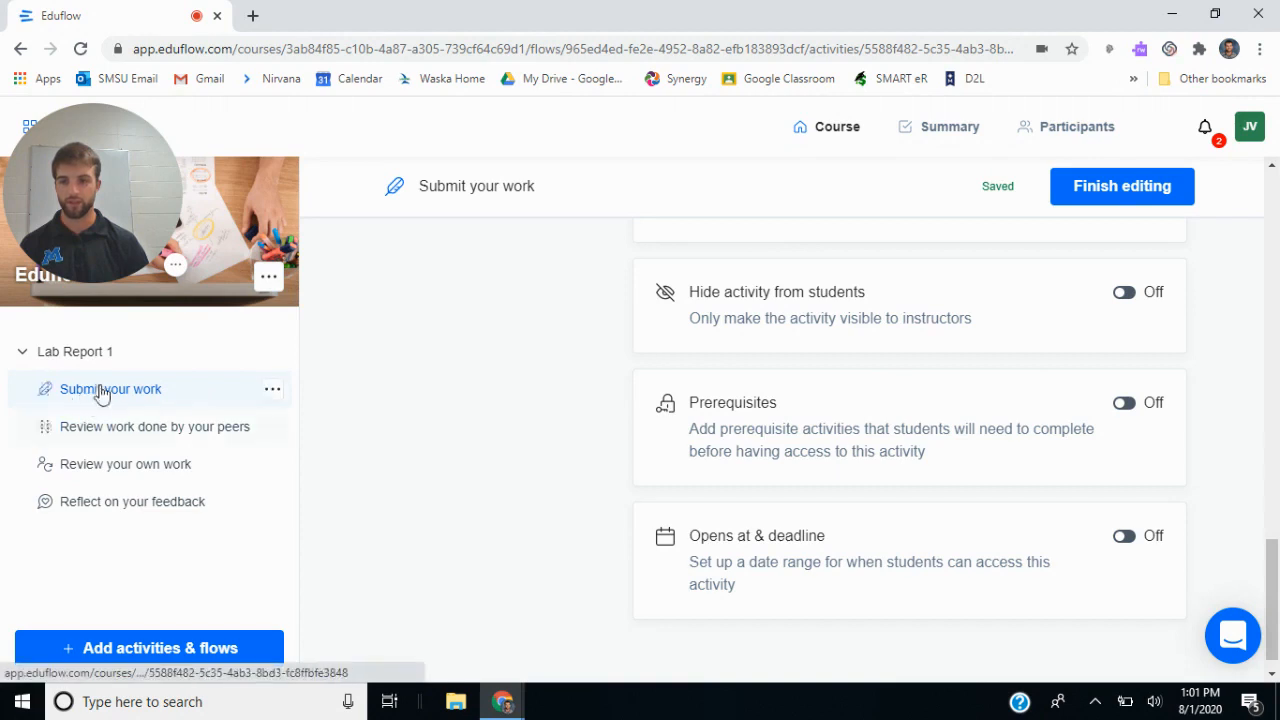
Turn on the opens at and deadline rule for the Submit your work activity and finish editing it.
click(1122, 509)
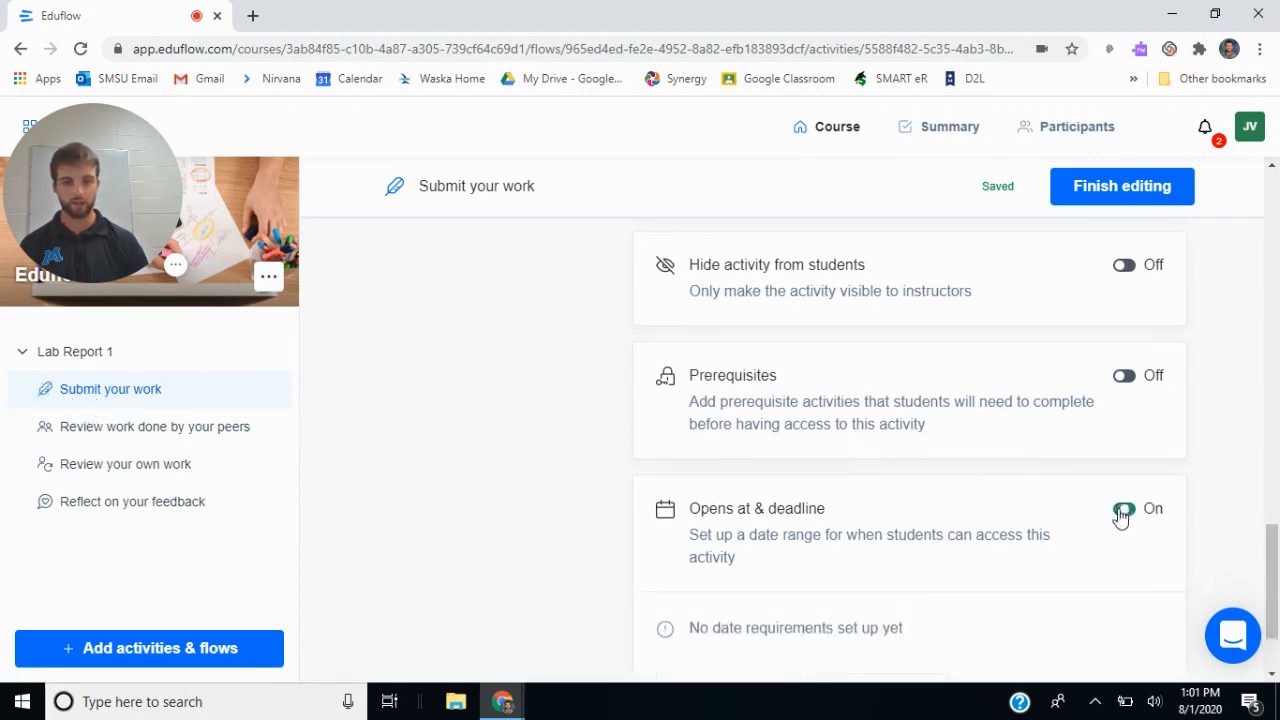
scroll(823, 494, down, 2)
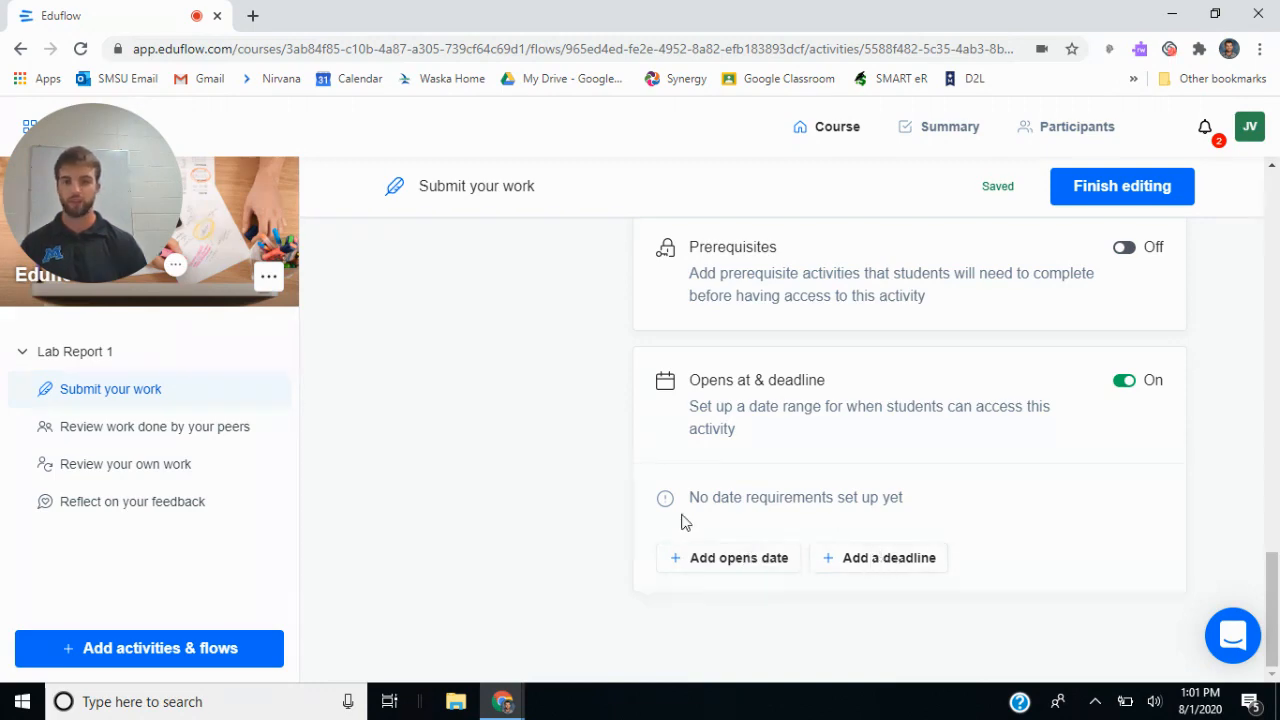
scroll(510, 507, up, 15)
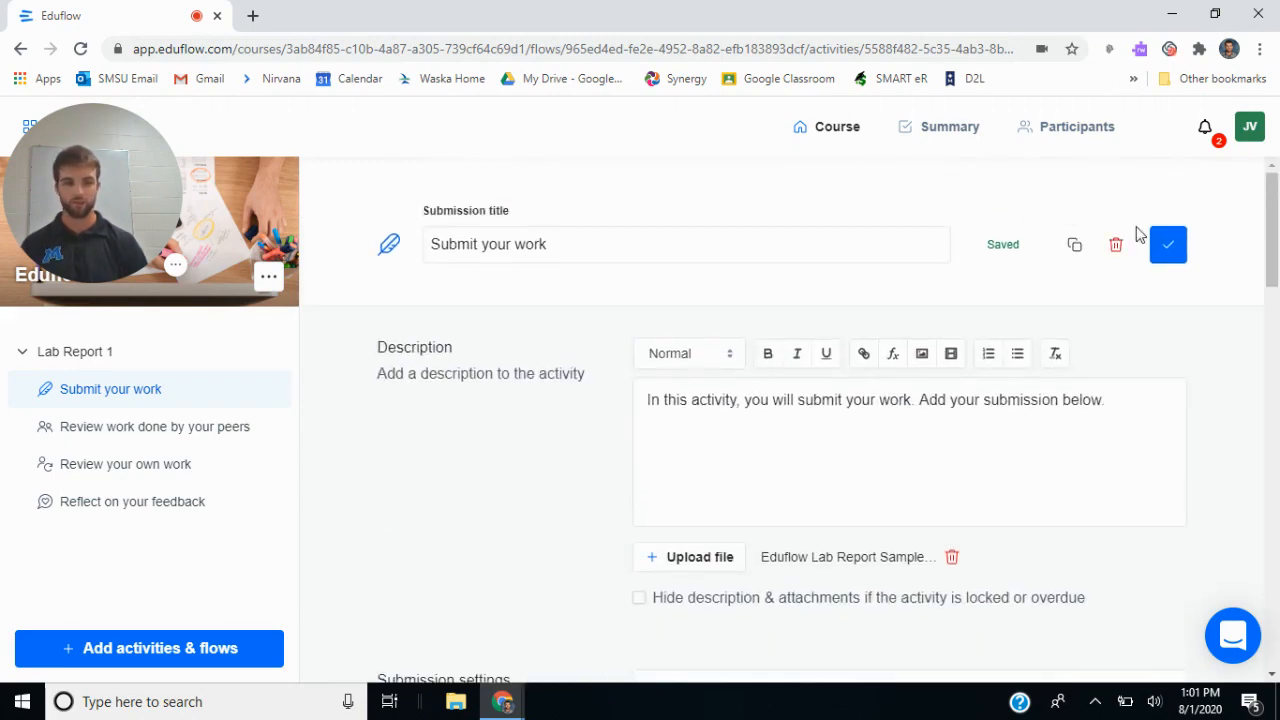
click(1167, 194)
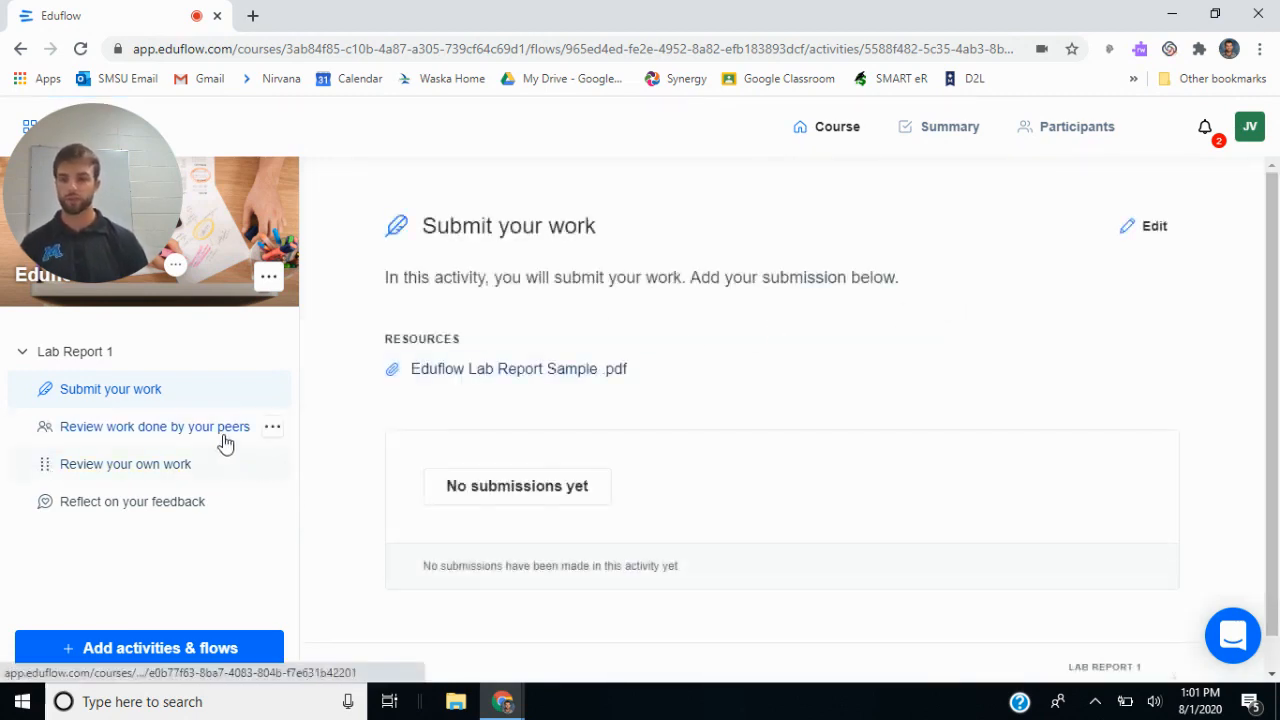
Edit the Review work done by your peers activity, attach the Lab Report 1 Rubric PDF to its description, and preview the file.
click(140, 445)
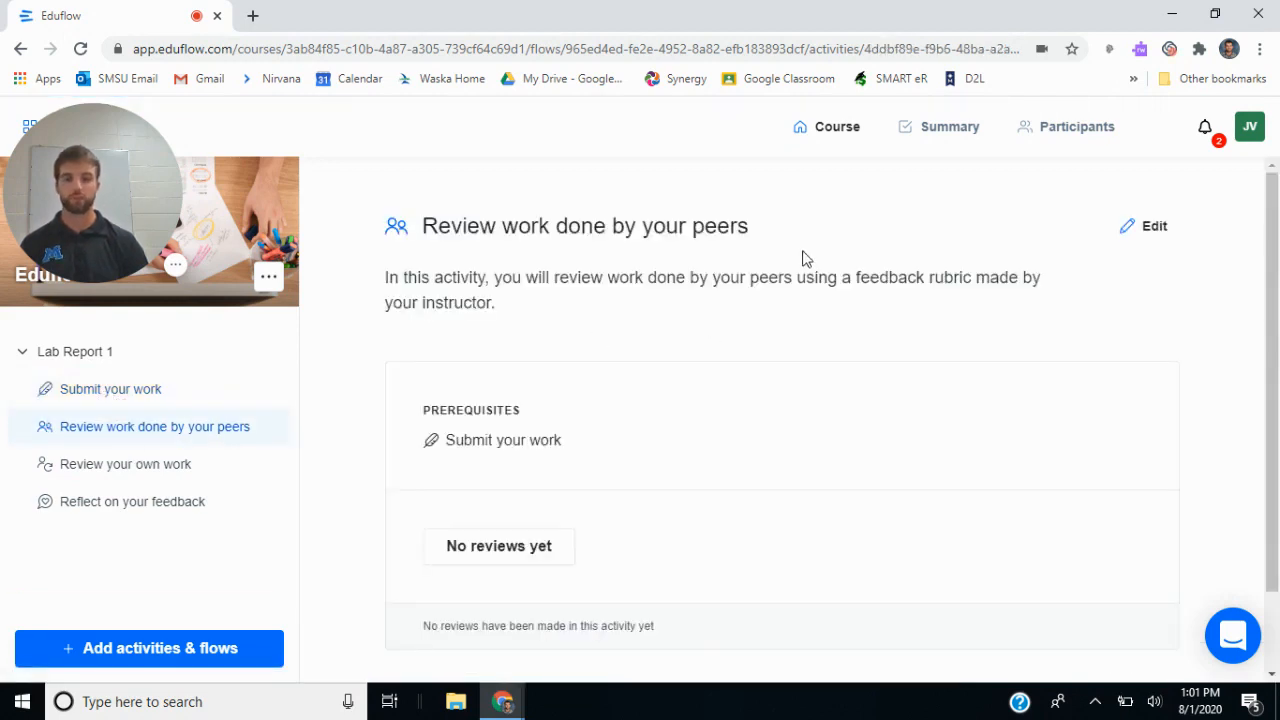
scroll(810, 270, down, 1)
scroll(826, 271, up, 1)
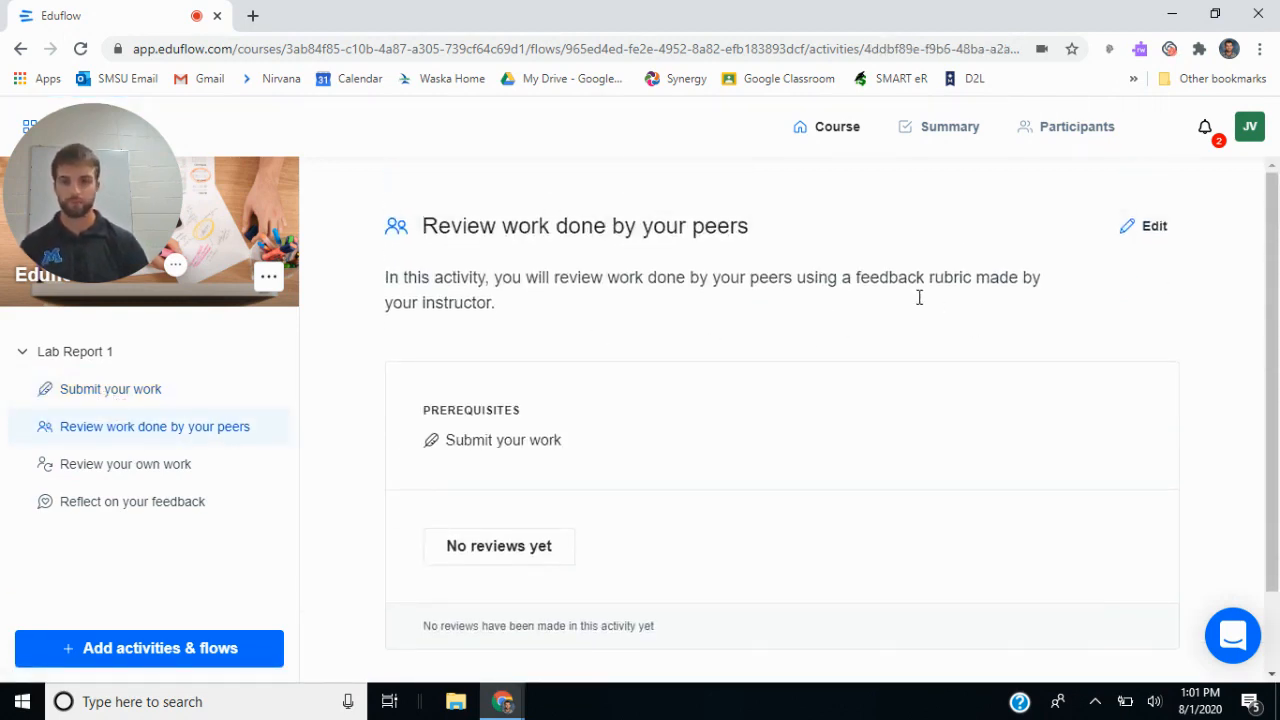
click(1140, 230)
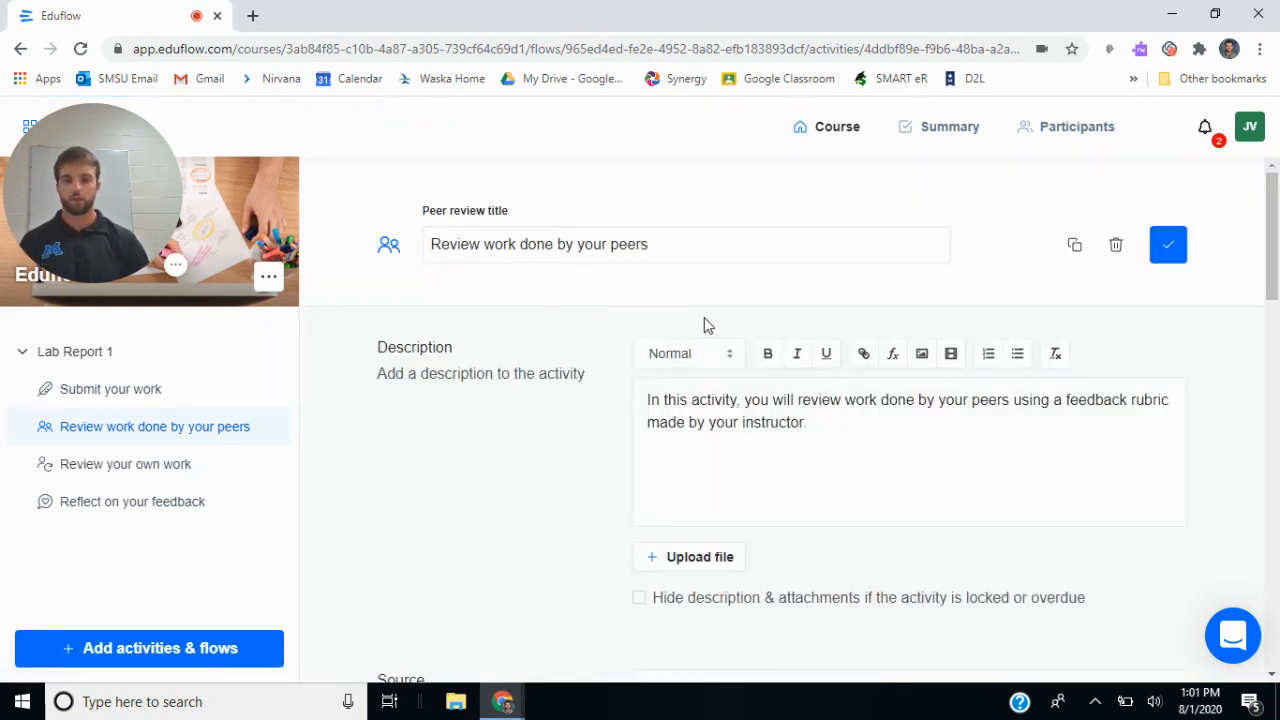
scroll(775, 360, down, 1)
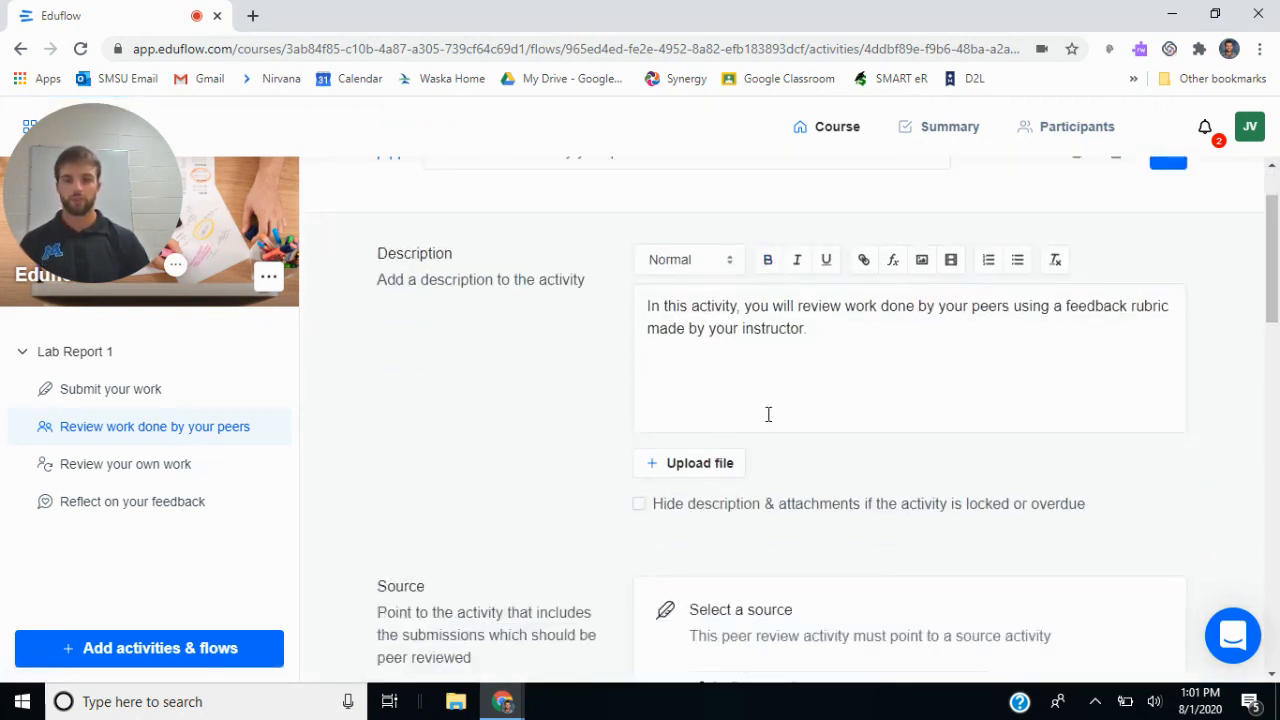
click(695, 468)
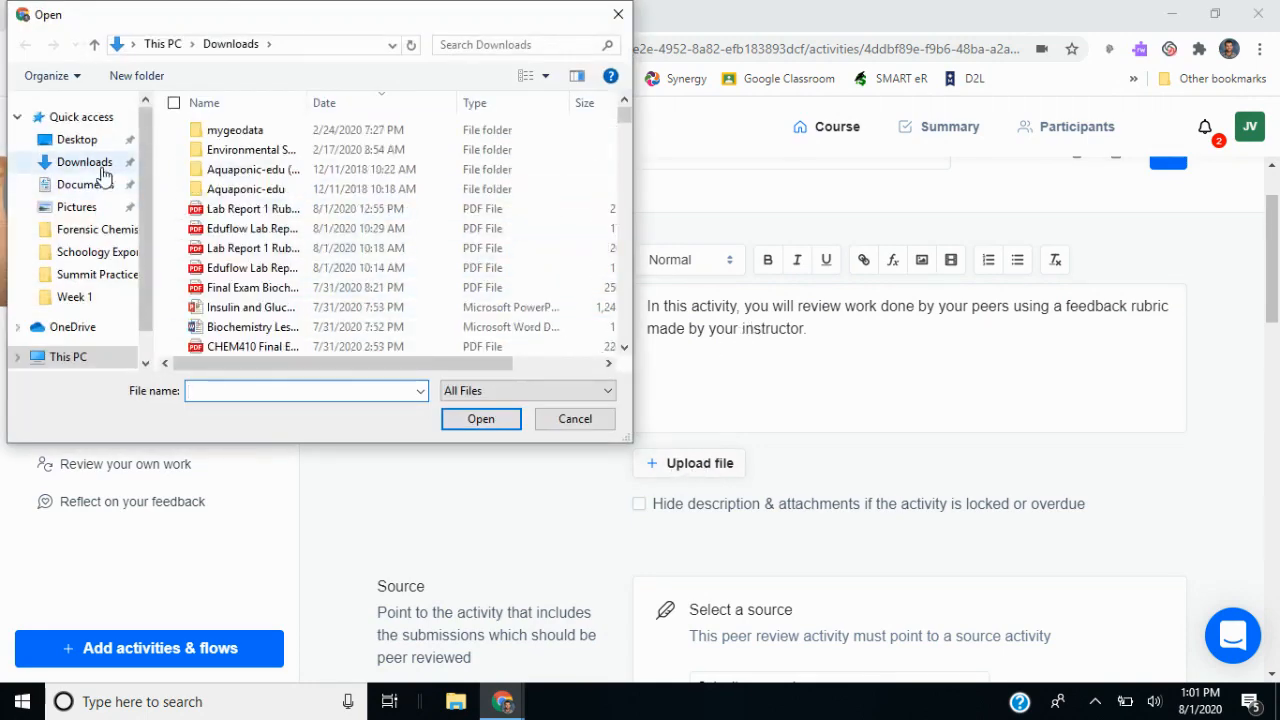
double_click(255, 209)
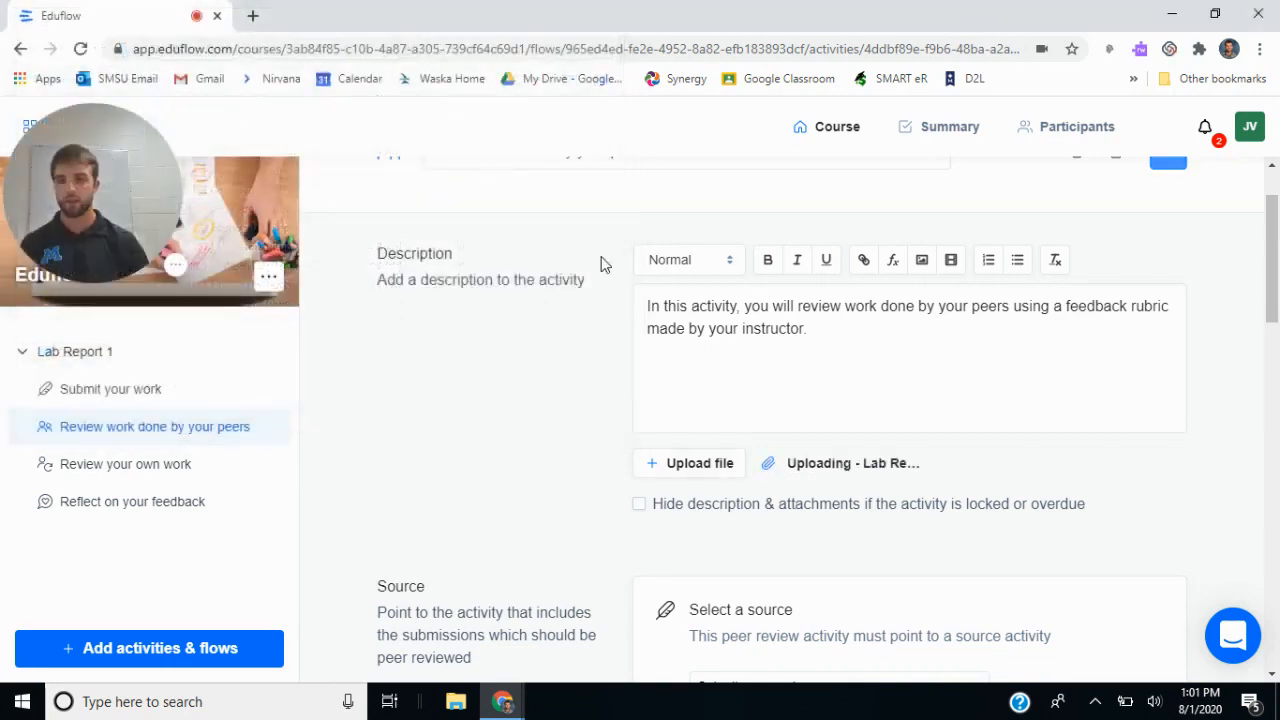
click(820, 466)
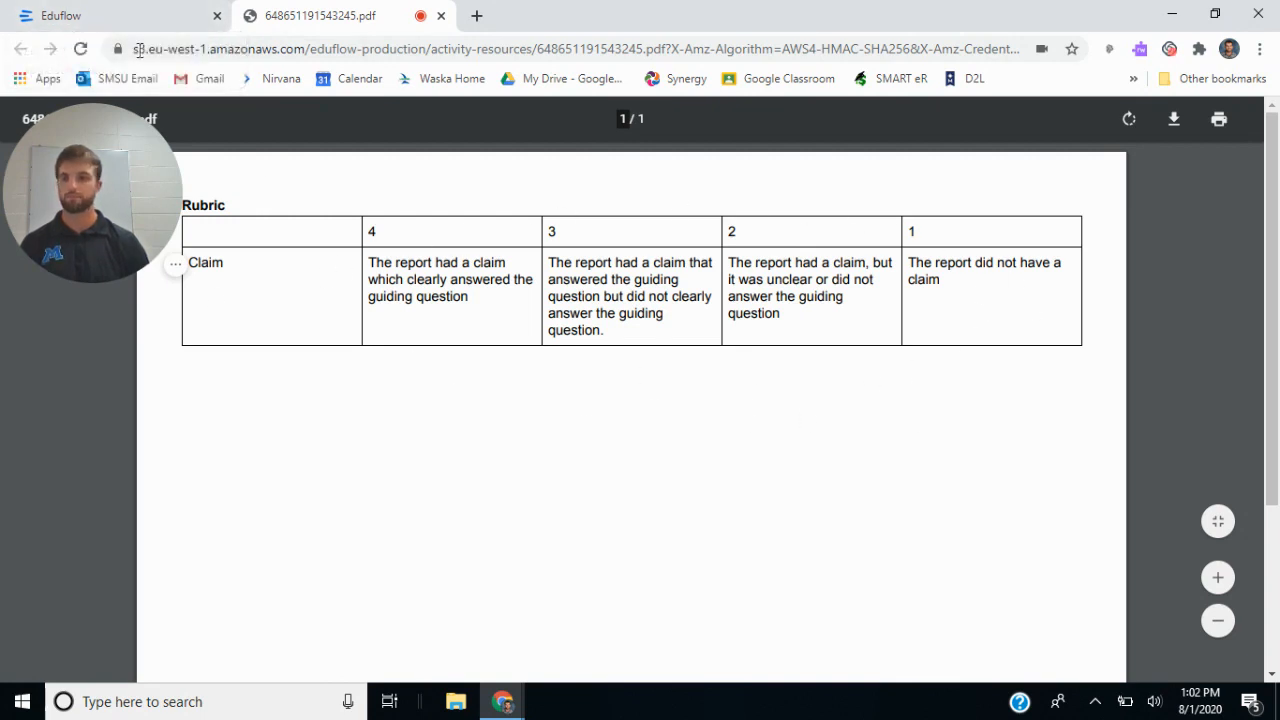
click(134, 17)
Check the peer review's source activity and its settings for the number of reviews per student.
scroll(740, 349, down, 2)
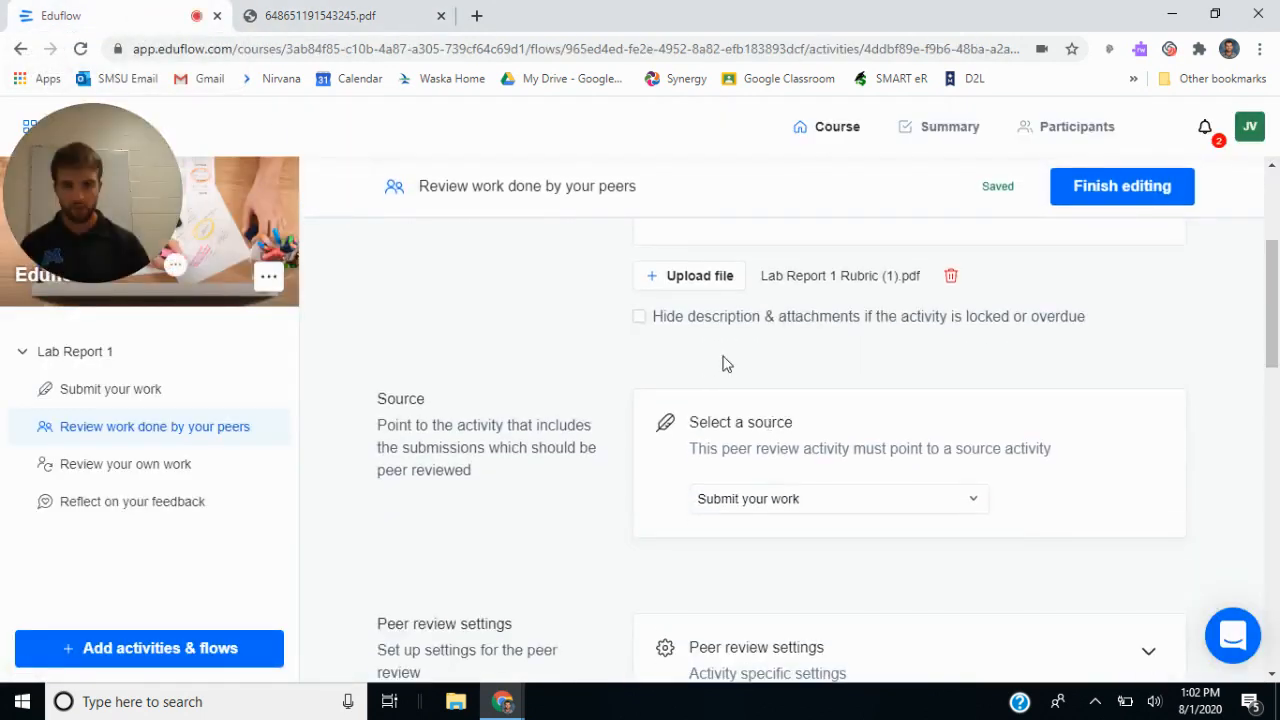
scroll(797, 377, down, 1)
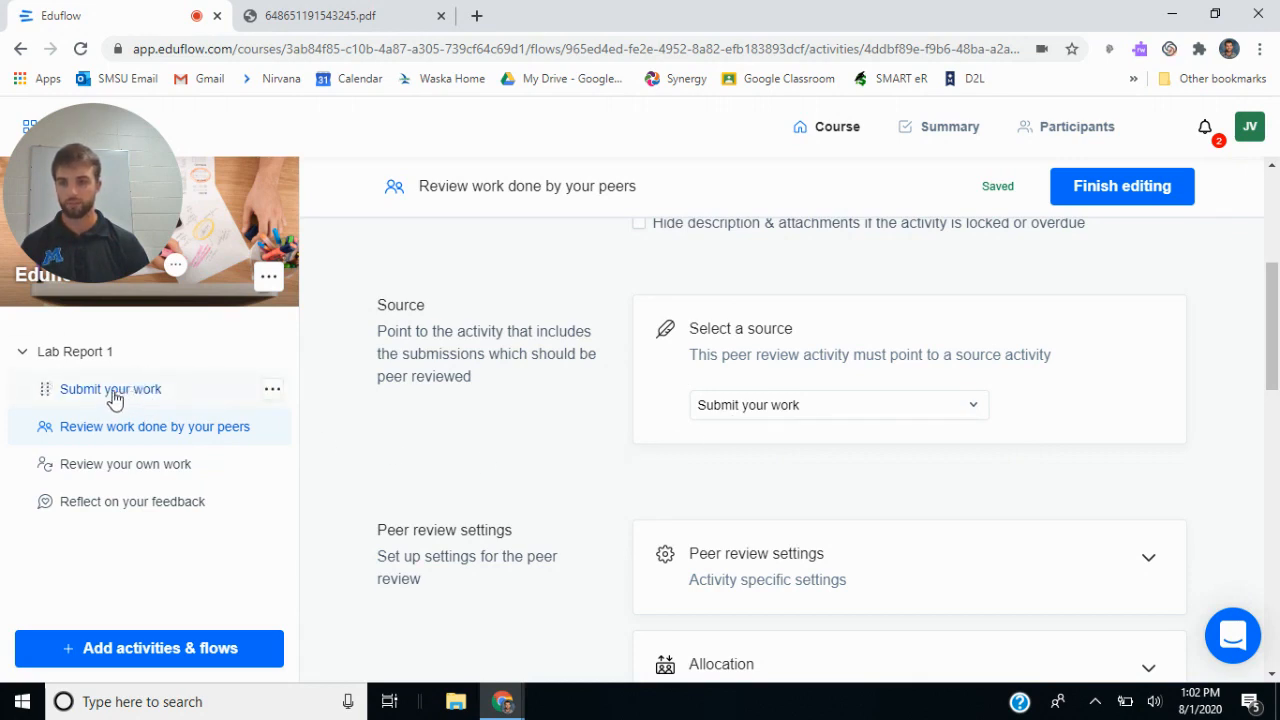
scroll(731, 374, down, 2)
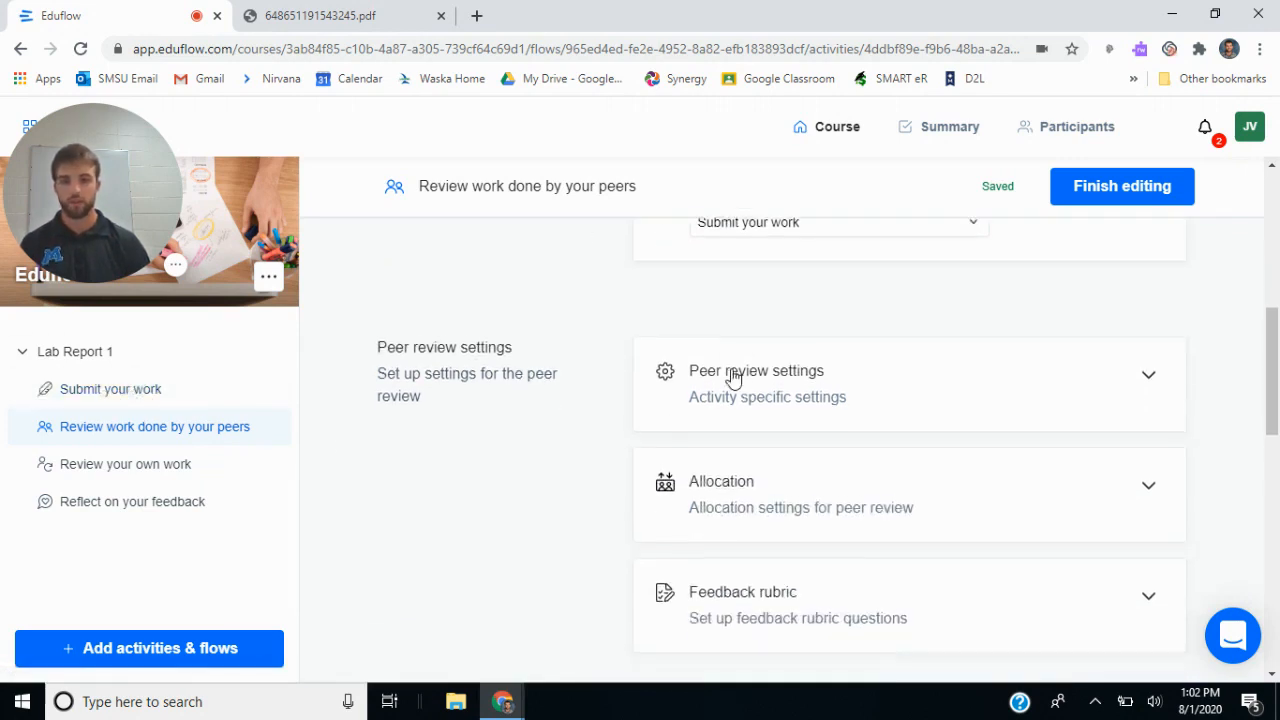
scroll(911, 343, down, 1)
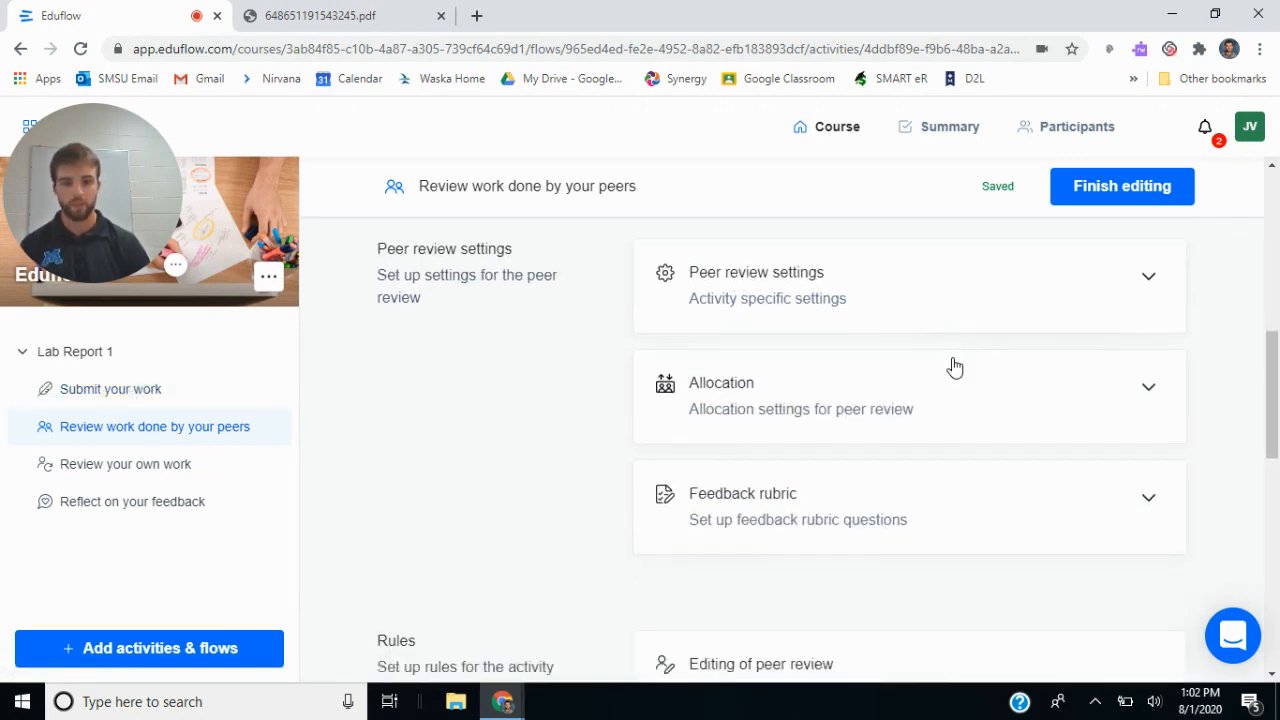
click(1147, 278)
scroll(1020, 352, down, 1)
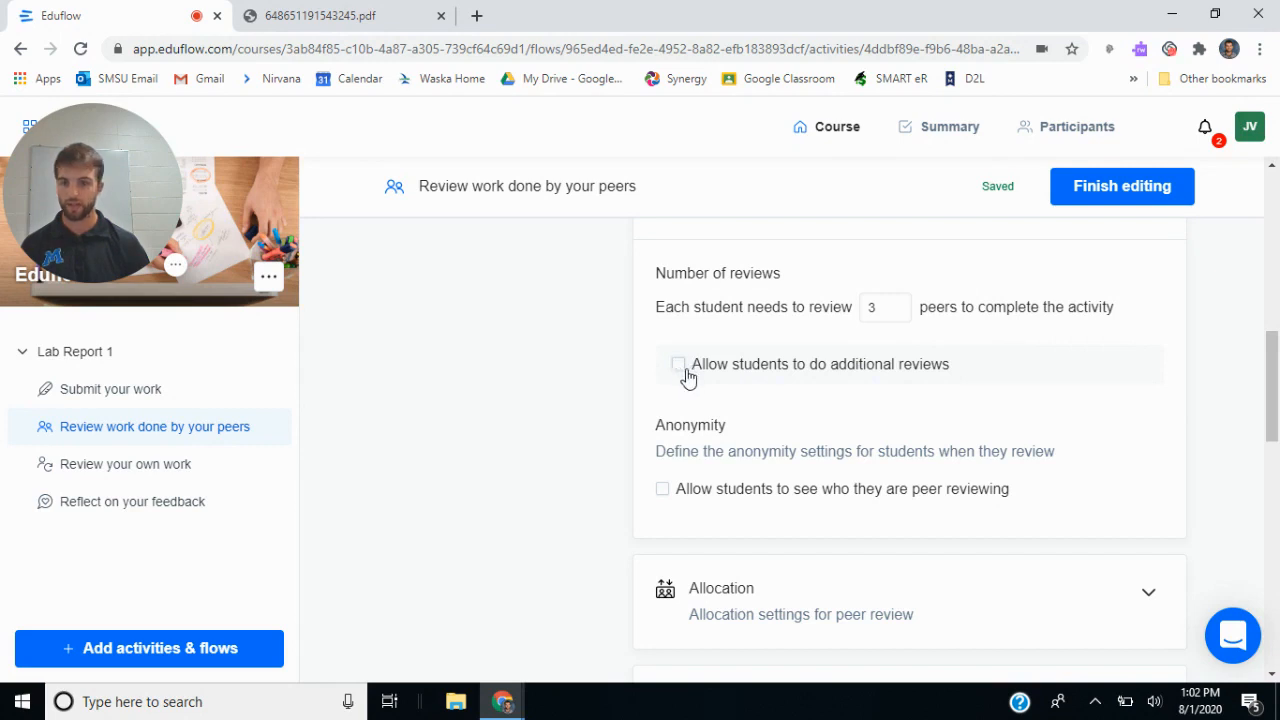
Try allowing students to see who they are peer reviewing, and clear that anonymity option again.
scroll(706, 388, down, 1)
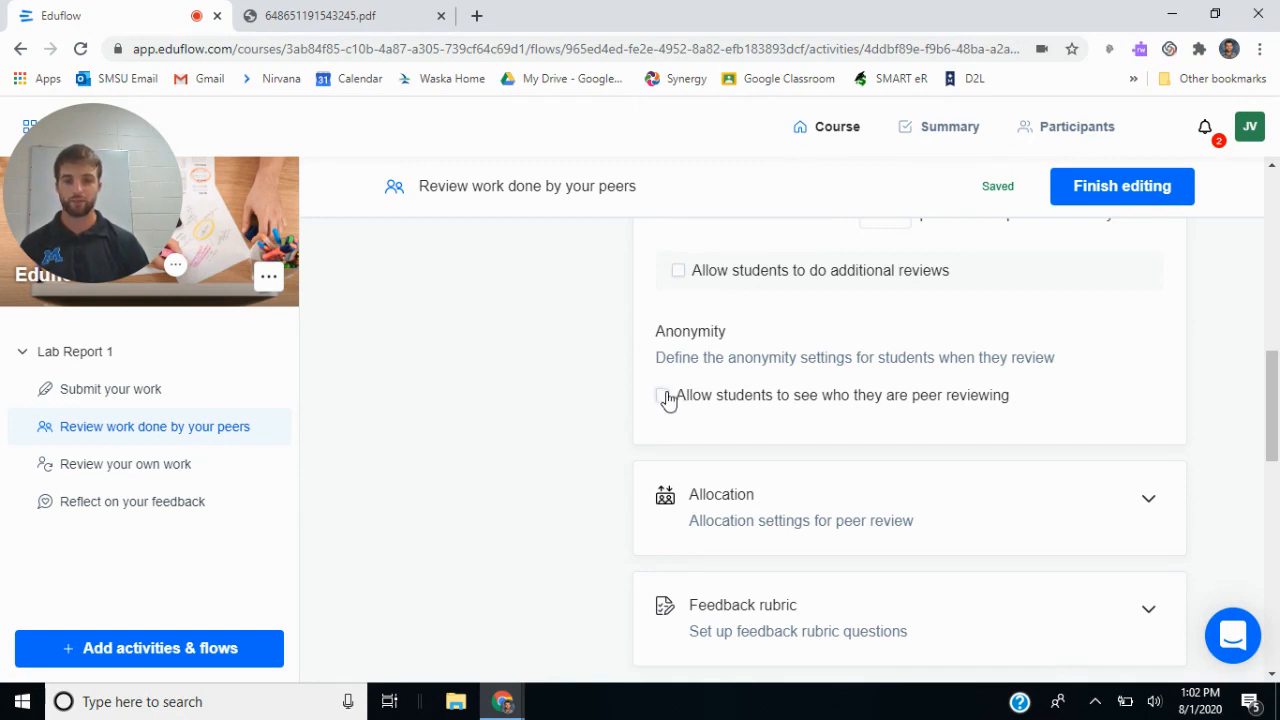
click(664, 396)
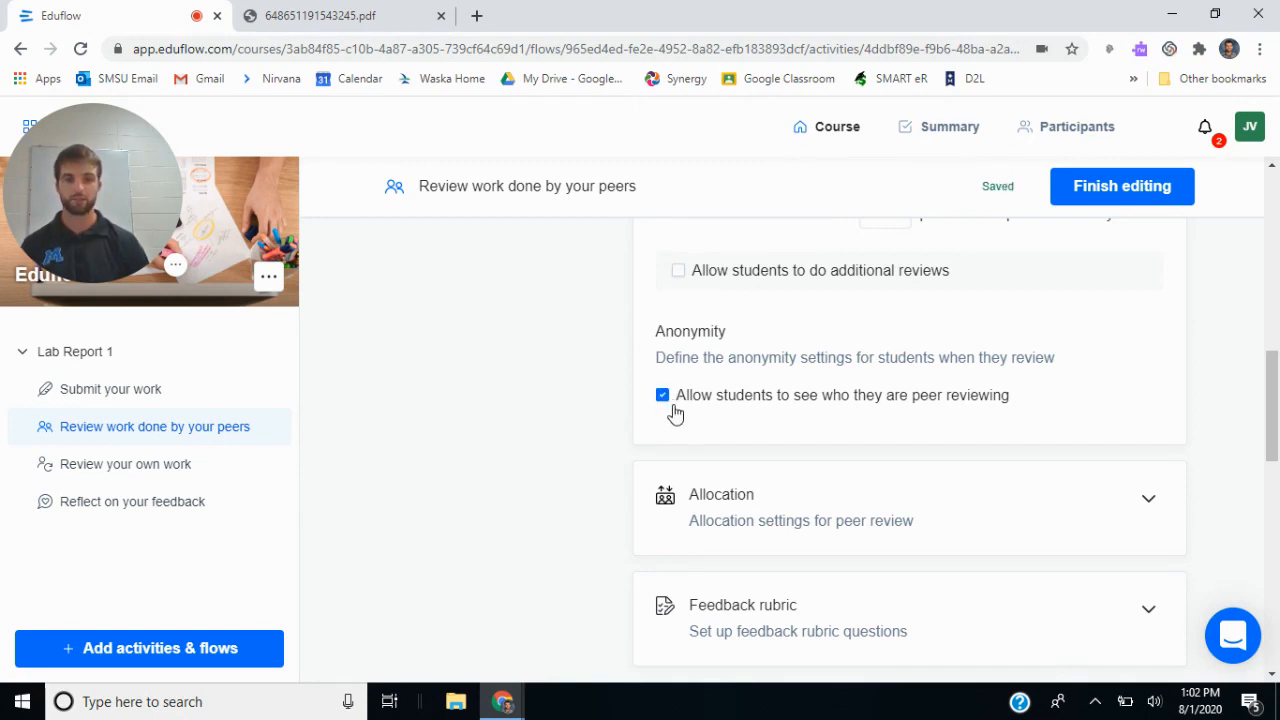
click(663, 397)
Examine the peer review's allocation settings and compare the smart and custom allocation options.
scroll(665, 380, down, 1)
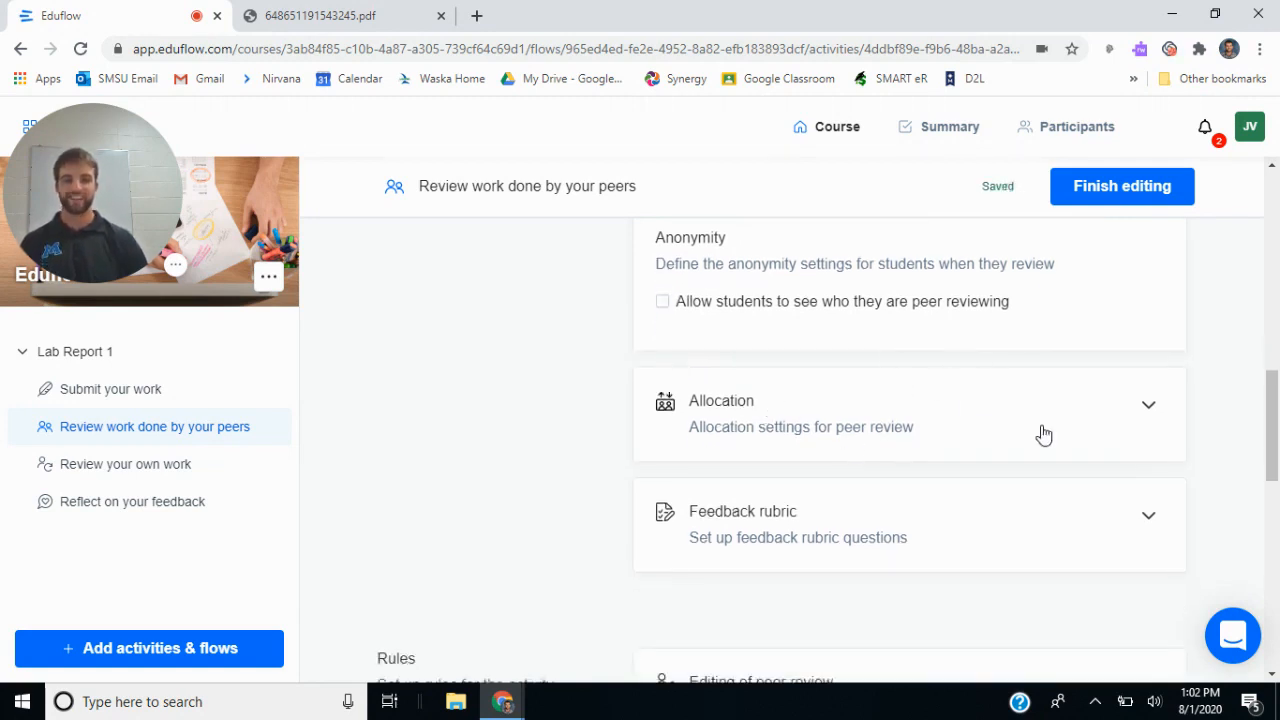
click(1150, 406)
scroll(1030, 420, down, 2)
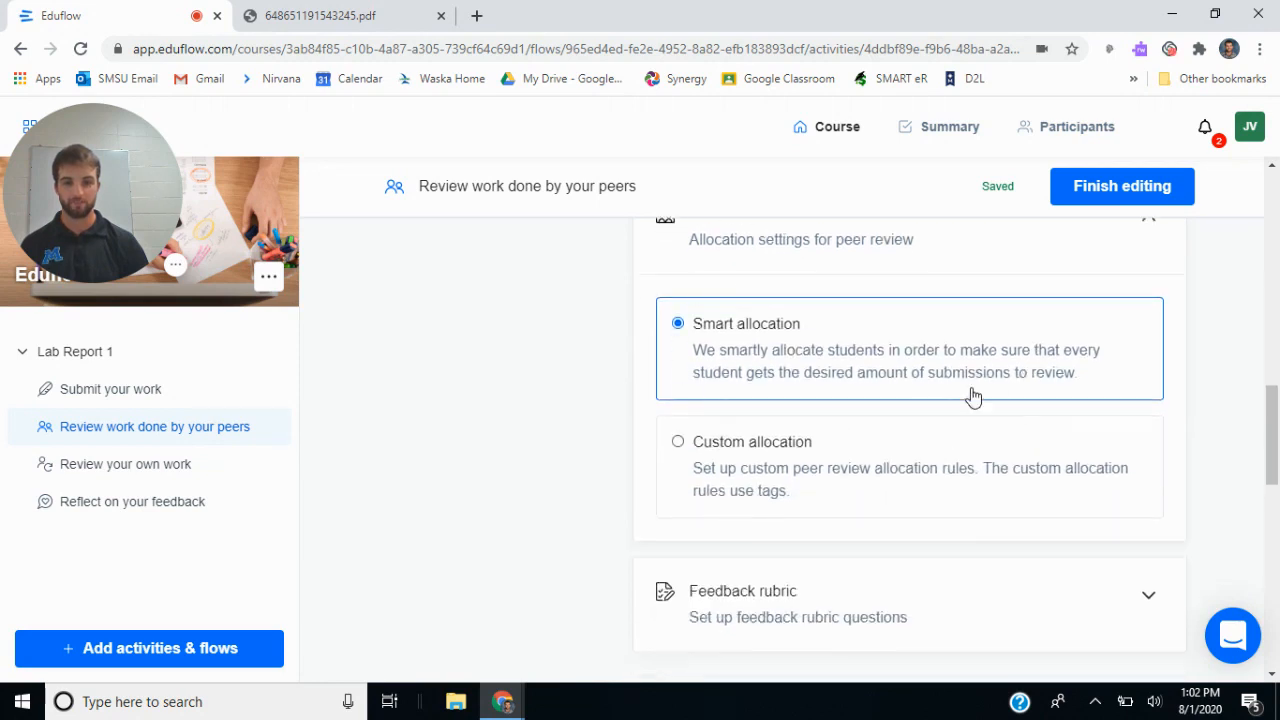
scroll(766, 331, up, 2)
scroll(846, 314, down, 2)
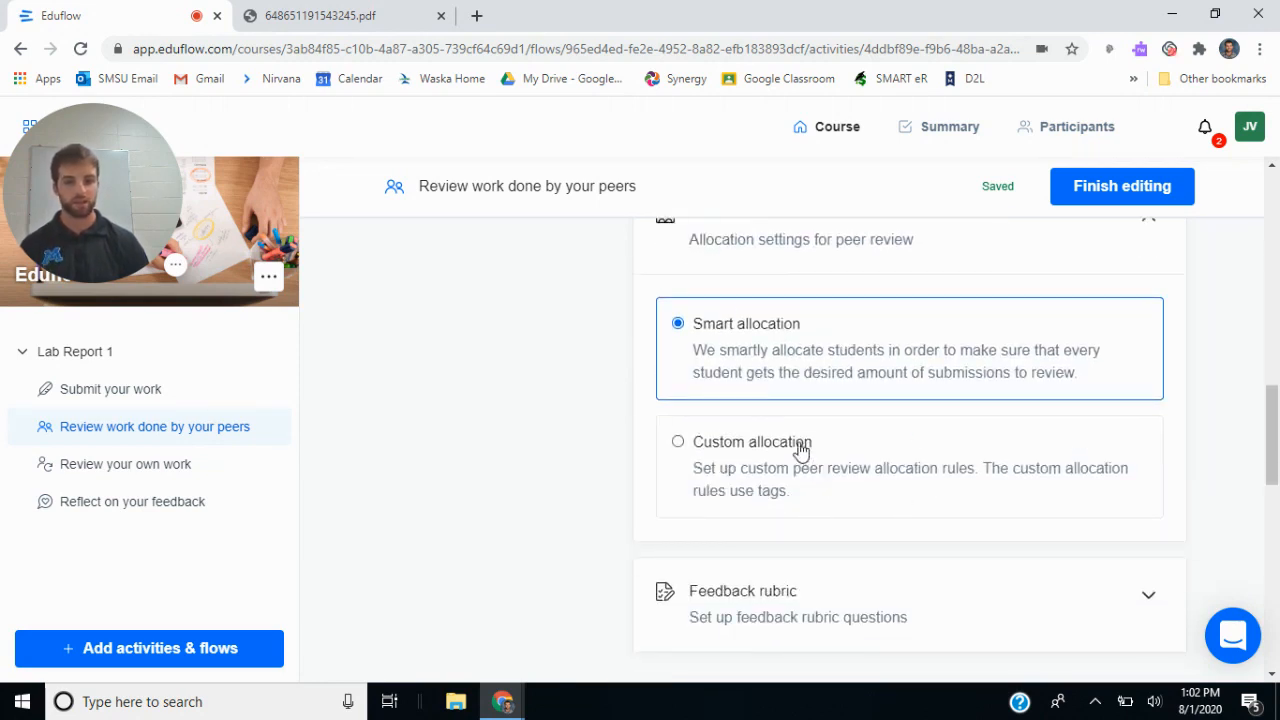
scroll(1027, 489, up, 1)
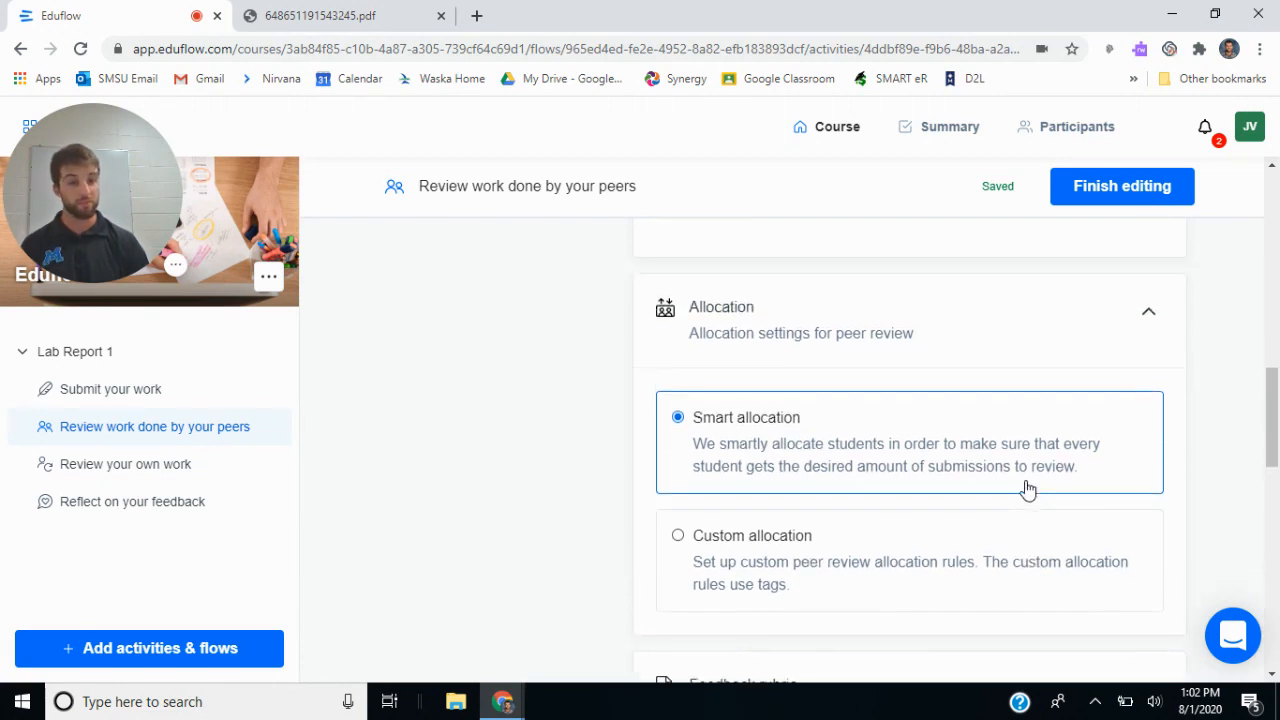
click(1148, 314)
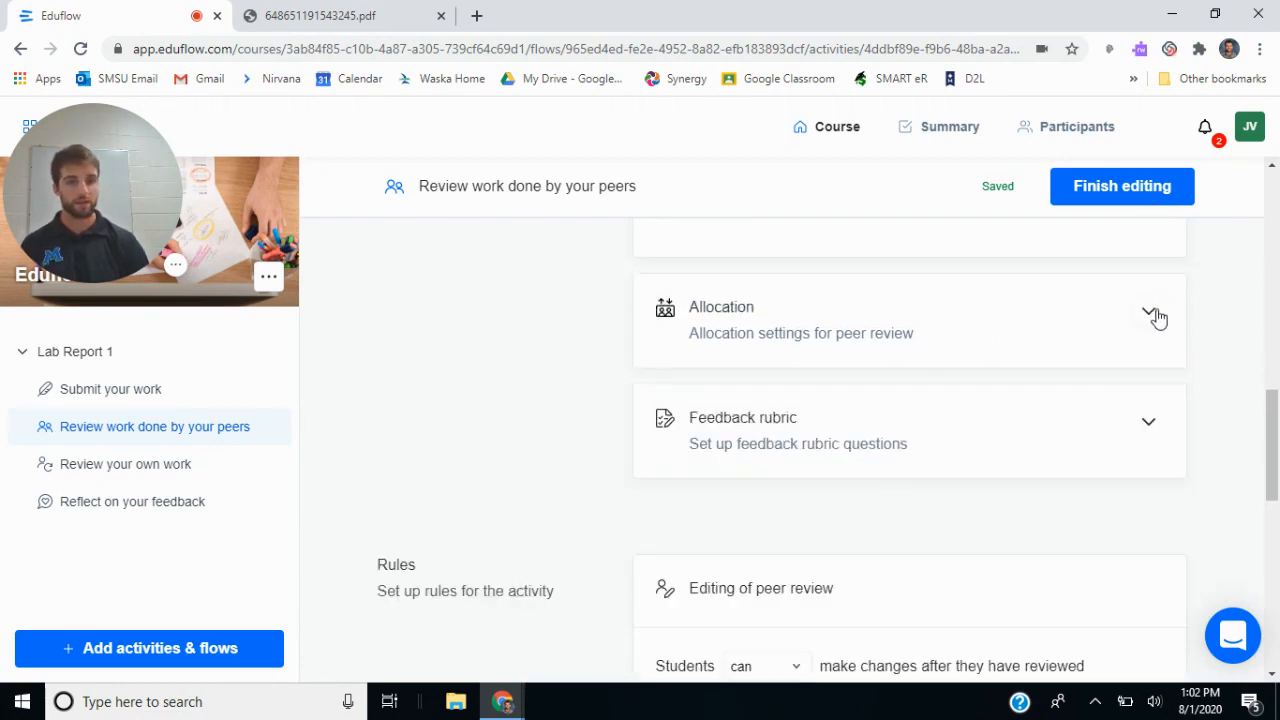
click(1150, 314)
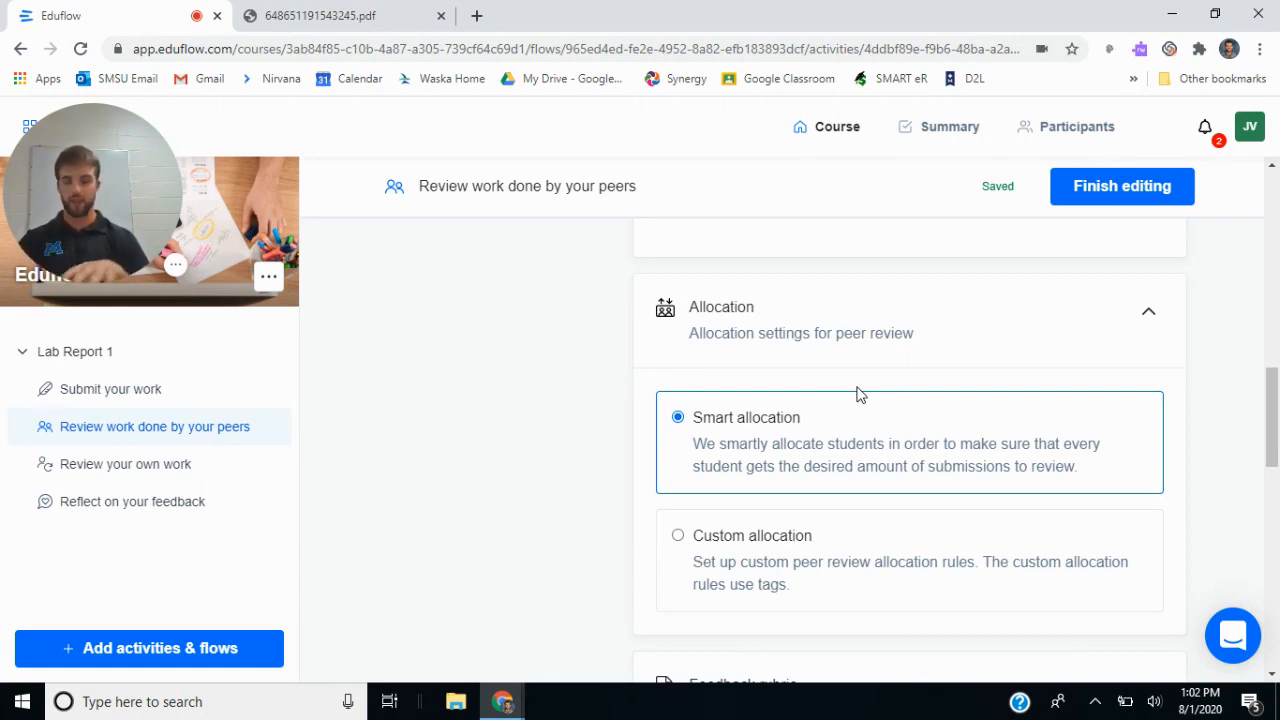
click(1150, 314)
Examine the peer review's rules for editing, student subset, visibility, prerequisites and deadline, and finish editing the activity.
scroll(1089, 391, down, 2)
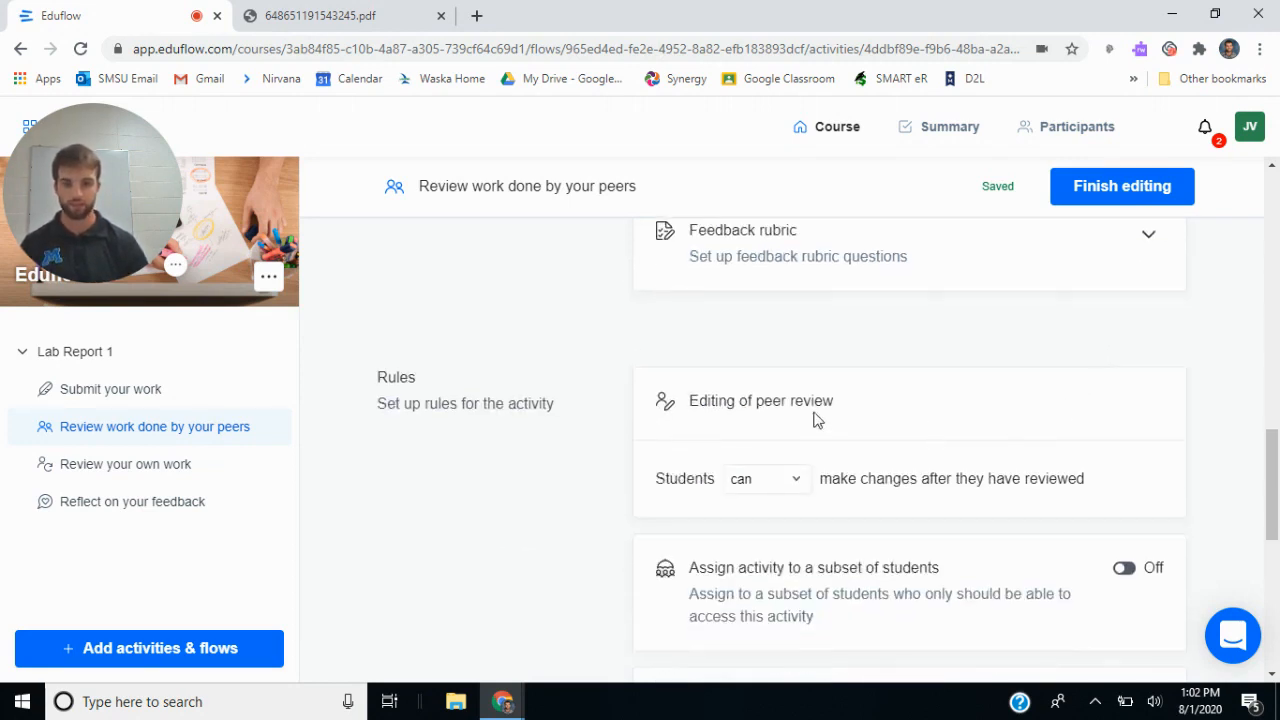
scroll(851, 403, down, 1)
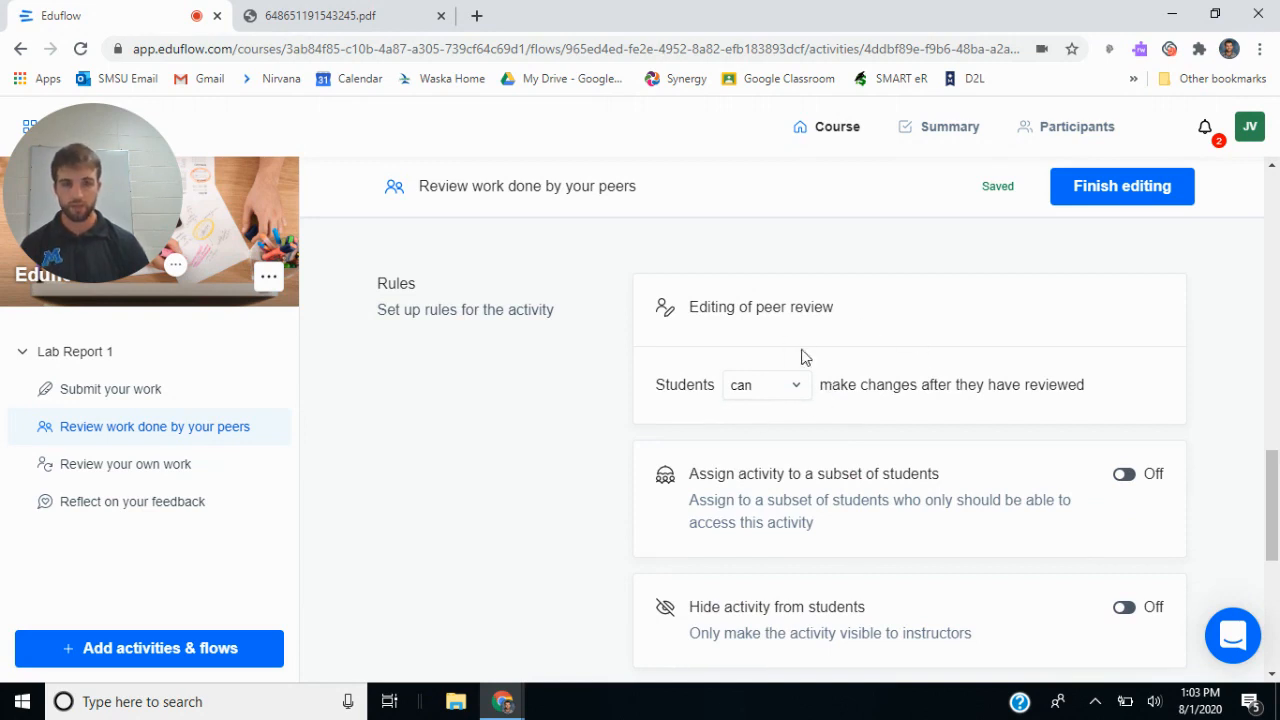
click(781, 414)
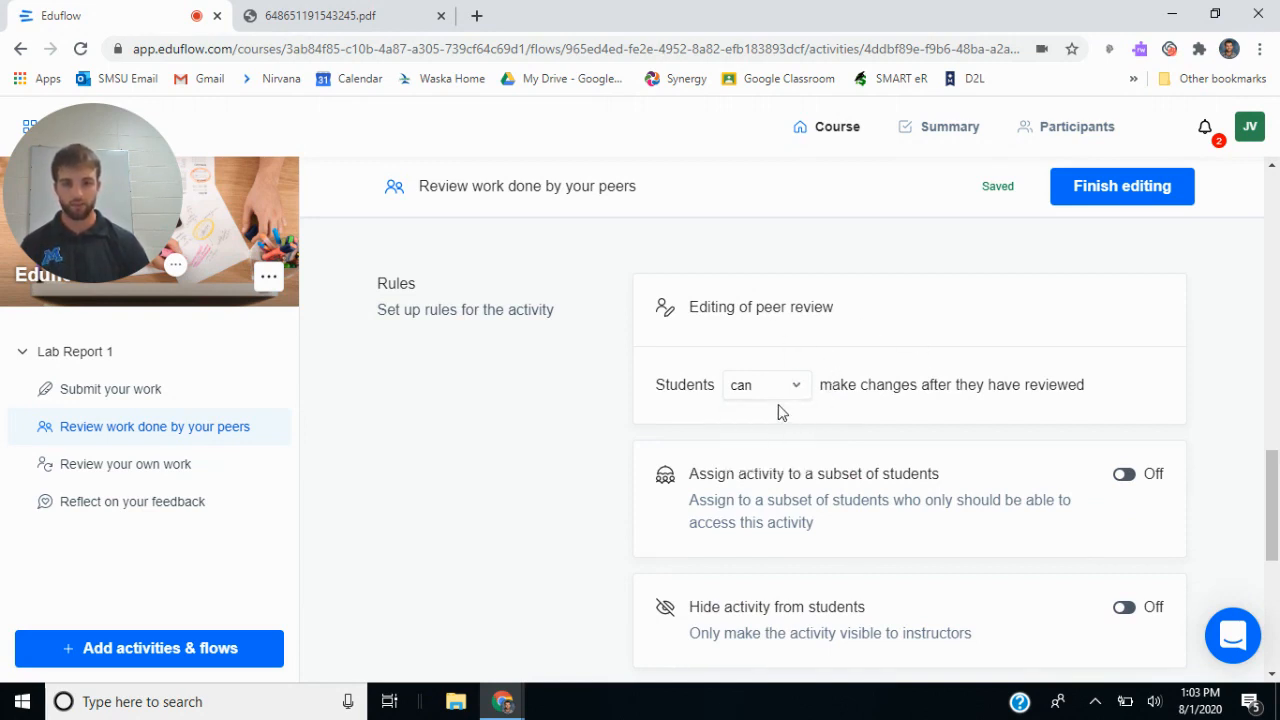
scroll(1007, 372, down, 2)
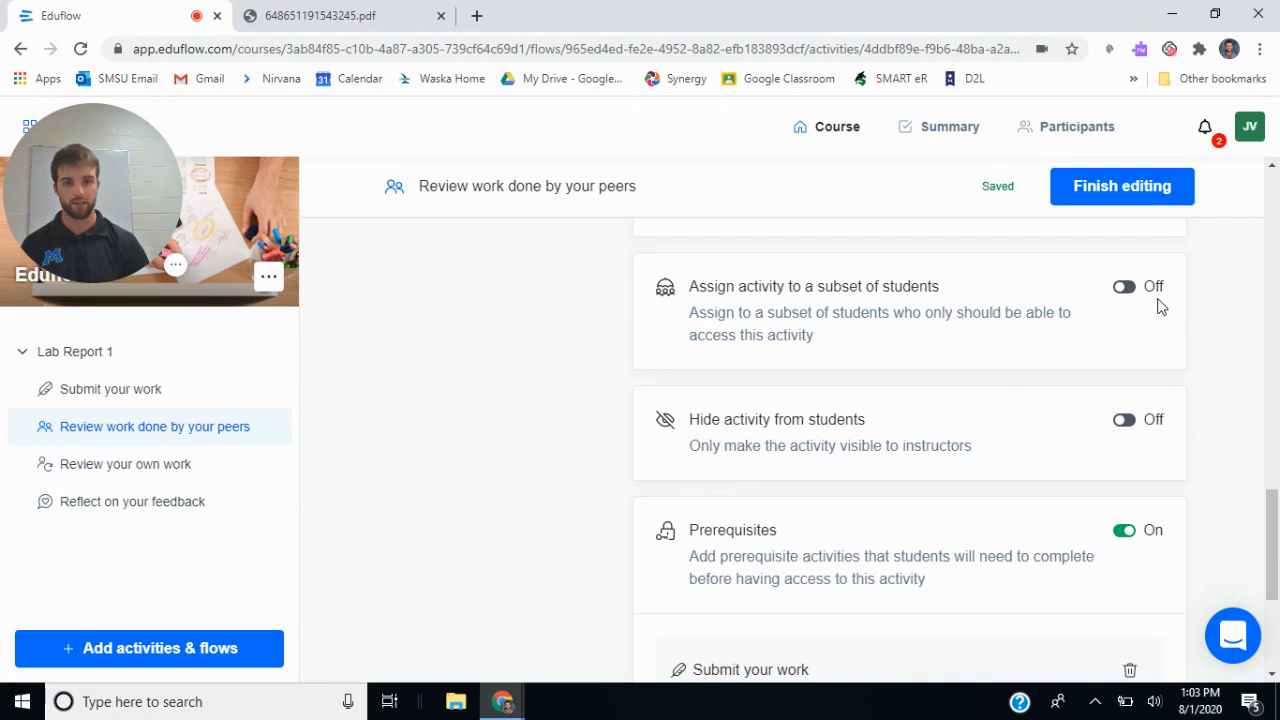
scroll(831, 326, down, 2)
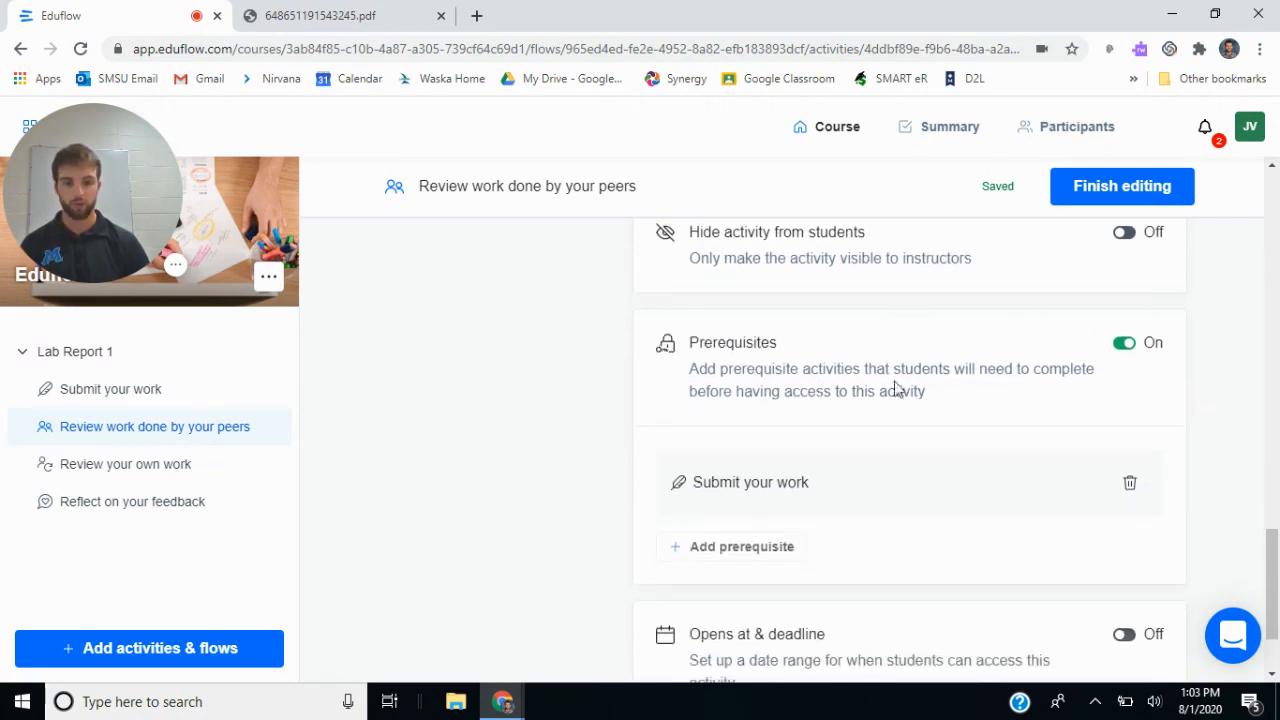
scroll(801, 474, down, 1)
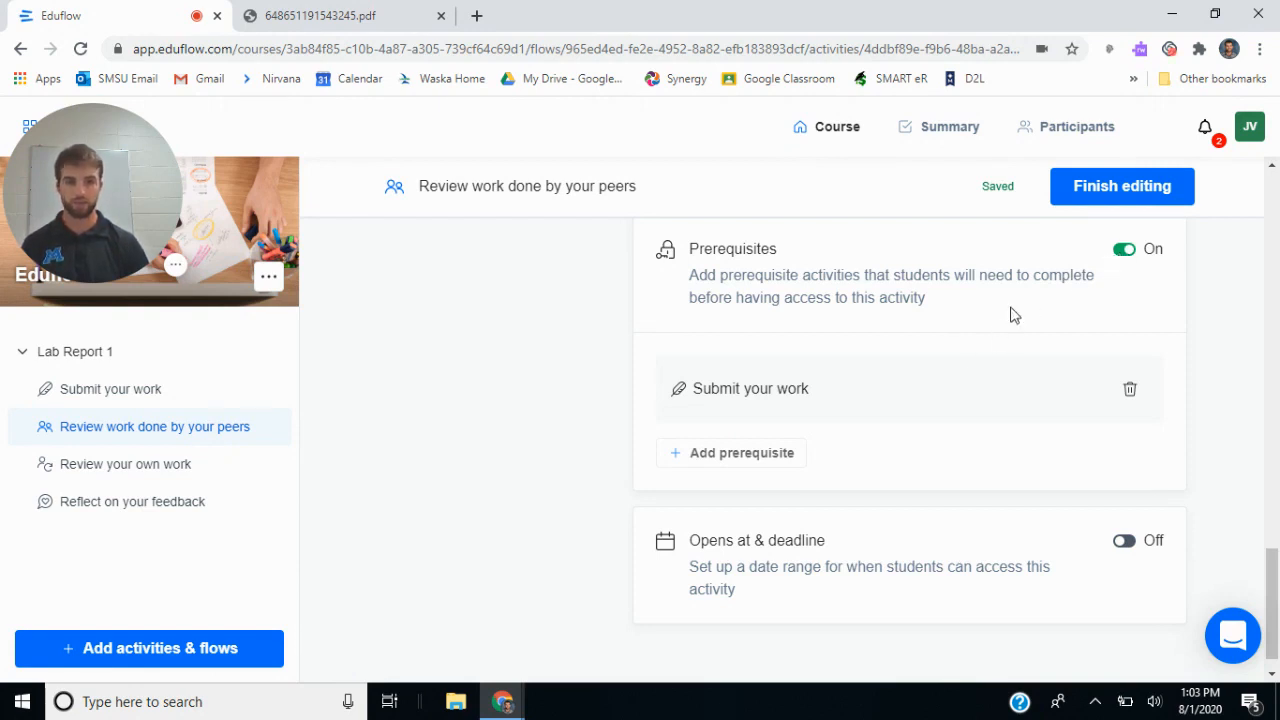
scroll(1020, 455, down, 1)
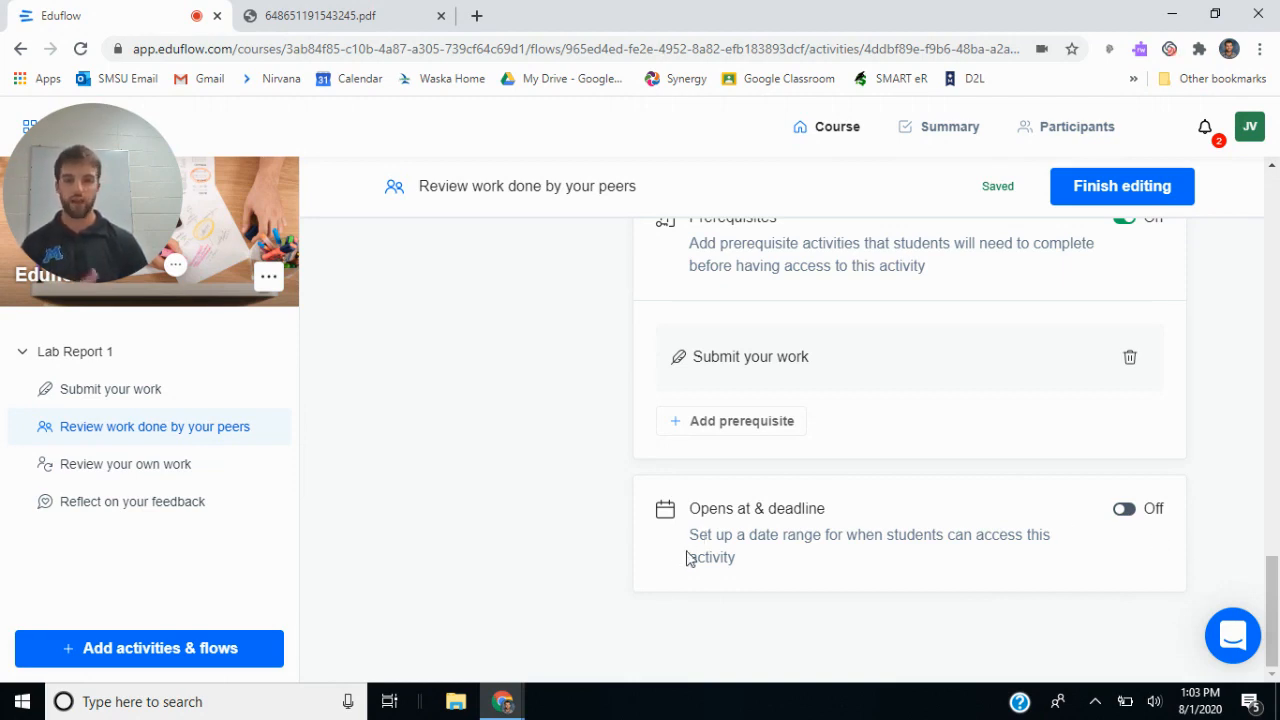
click(1080, 198)
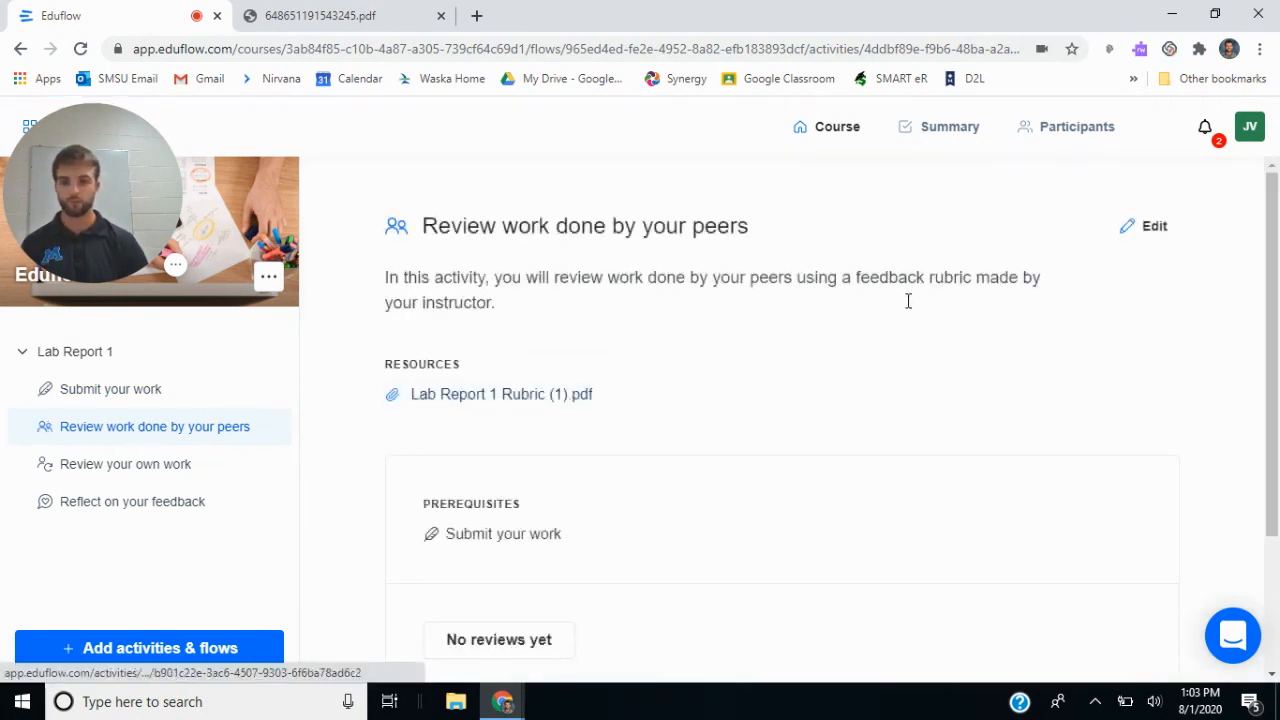
Reopen the Review work done by your peers activity for editing and open its feedback rubric questions.
click(1152, 229)
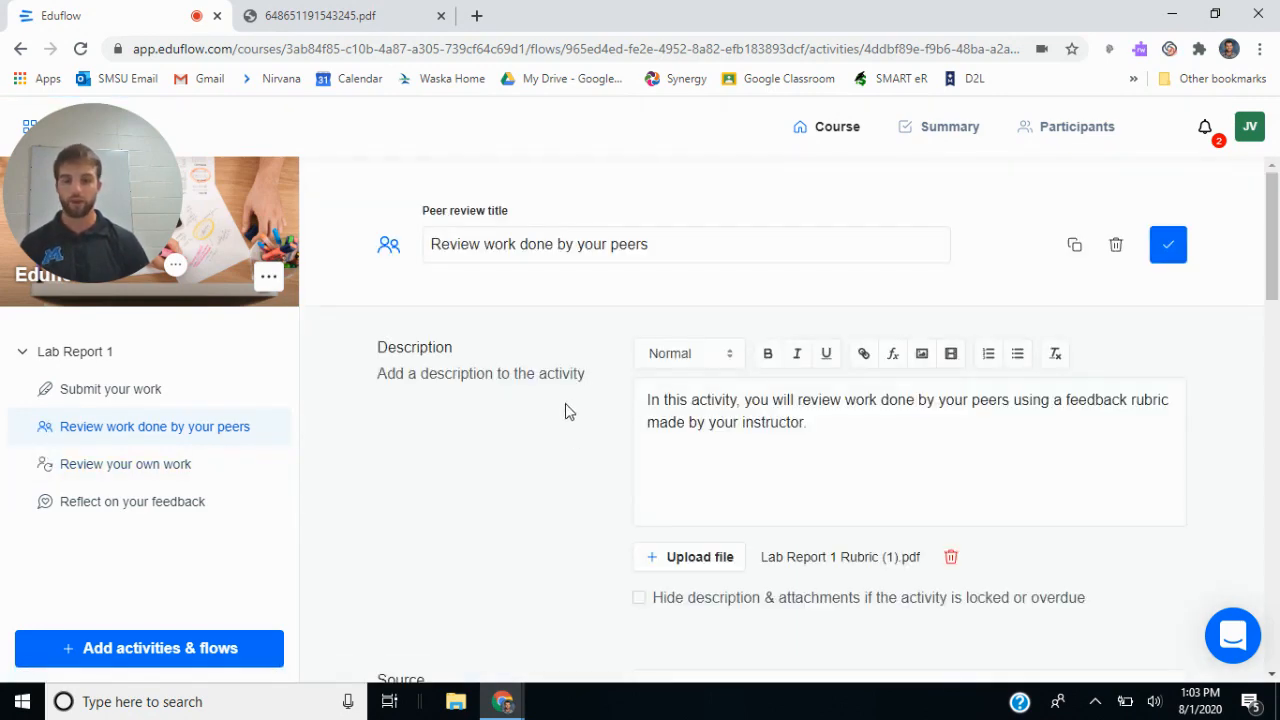
scroll(760, 423, down, 5)
scroll(760, 450, down, 5)
scroll(943, 337, up, 3)
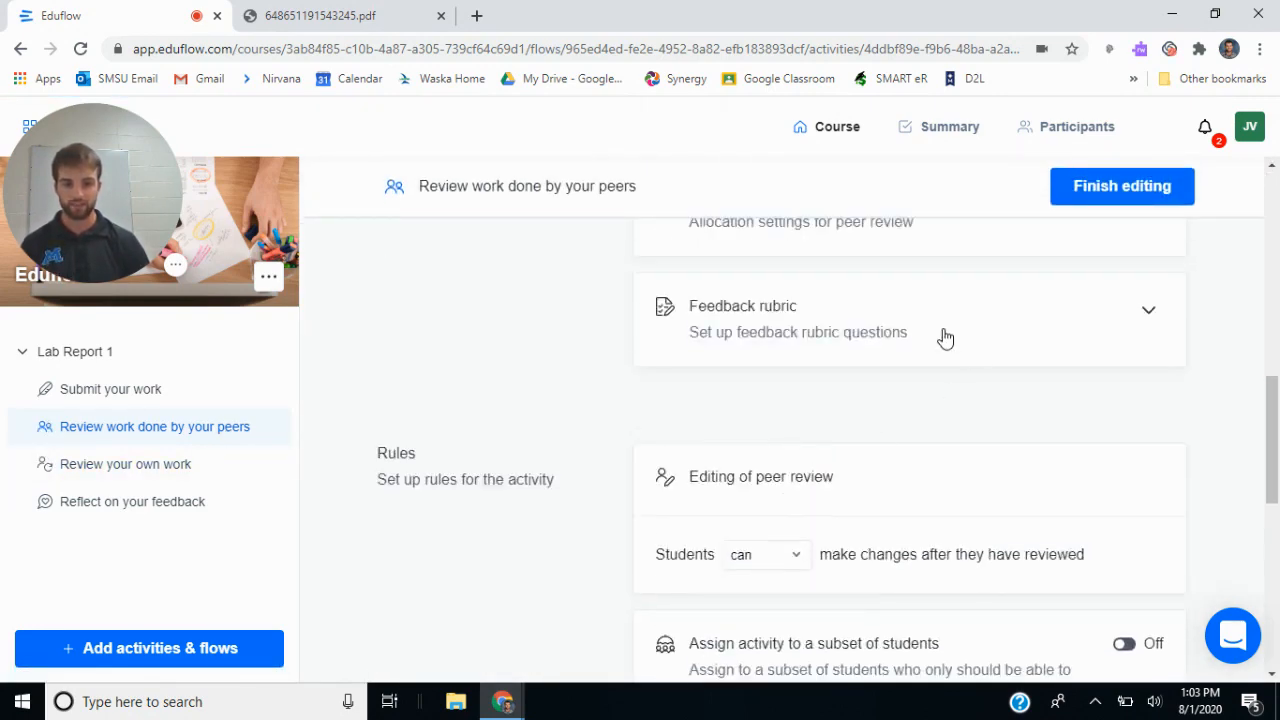
scroll(740, 400, up, 3)
scroll(760, 380, up, 5)
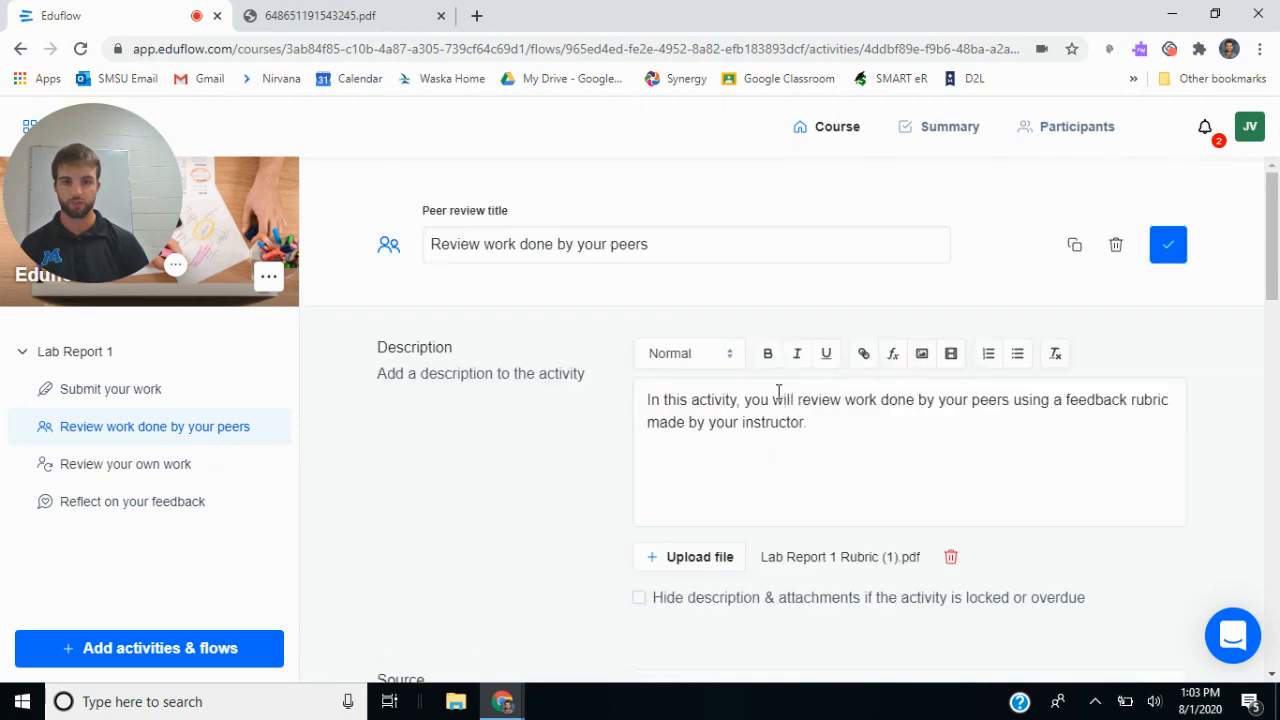
scroll(750, 305, down, 2)
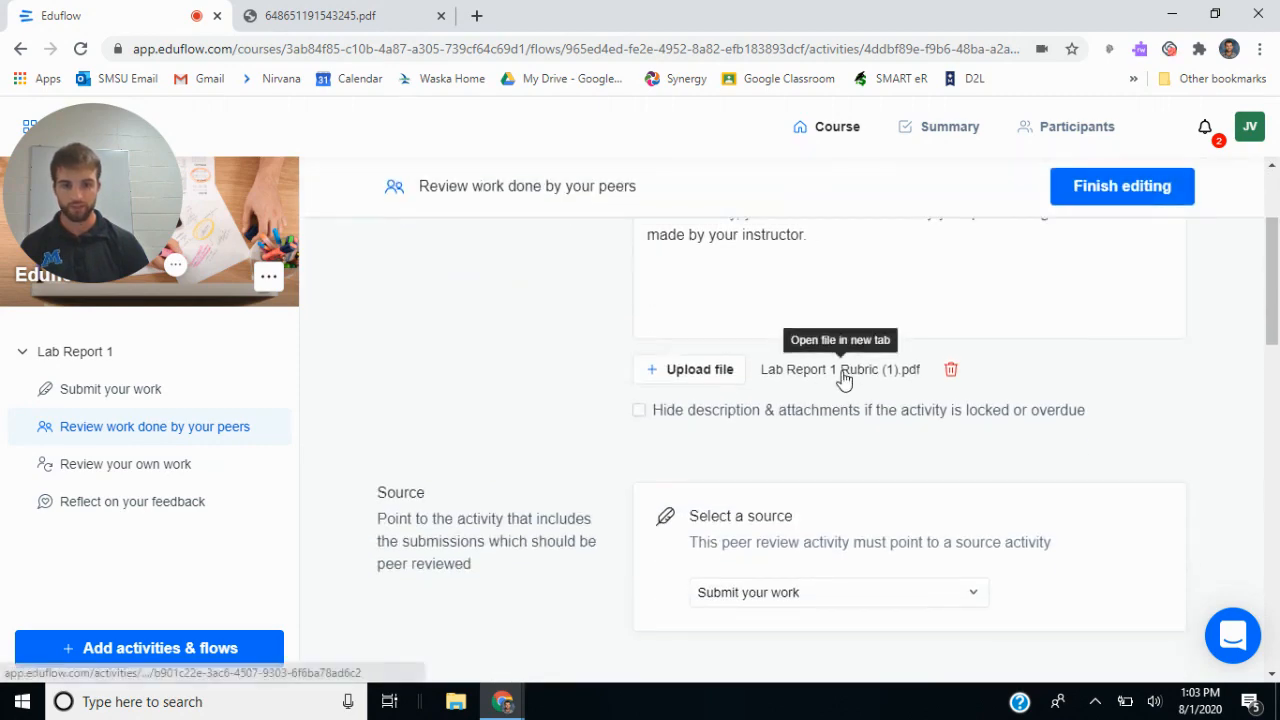
scroll(840, 380, down, 5)
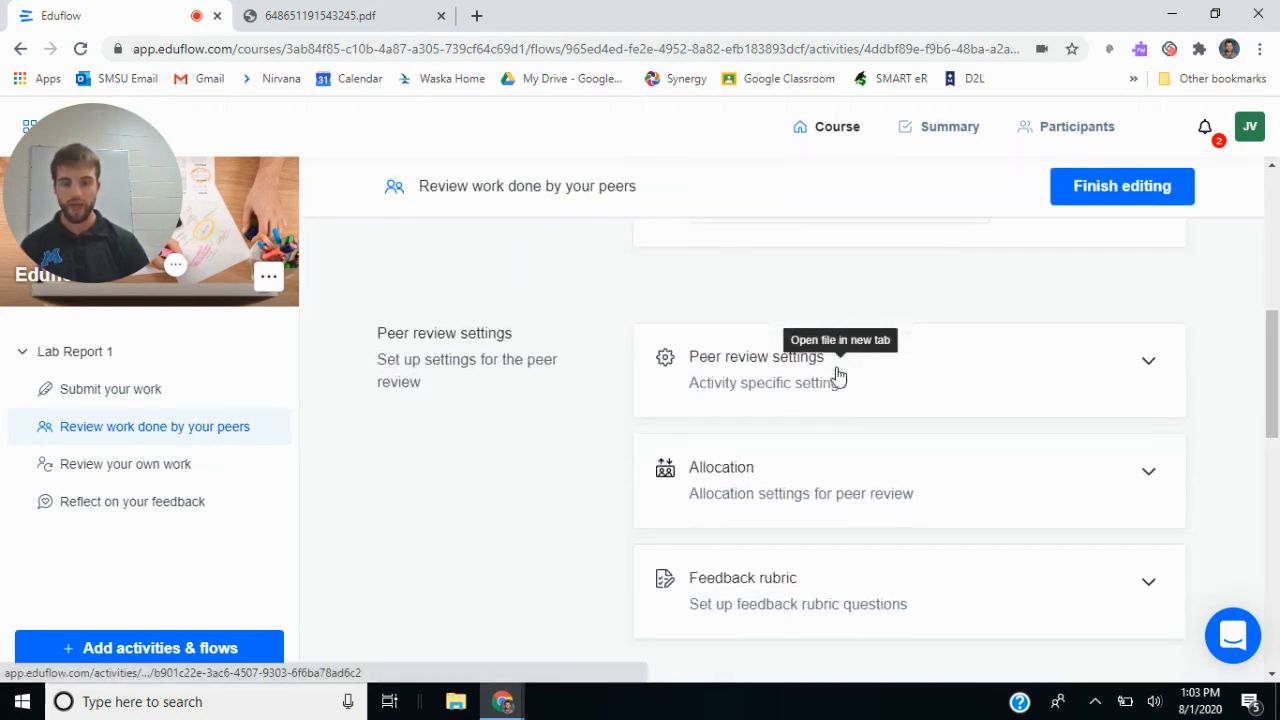
click(1148, 410)
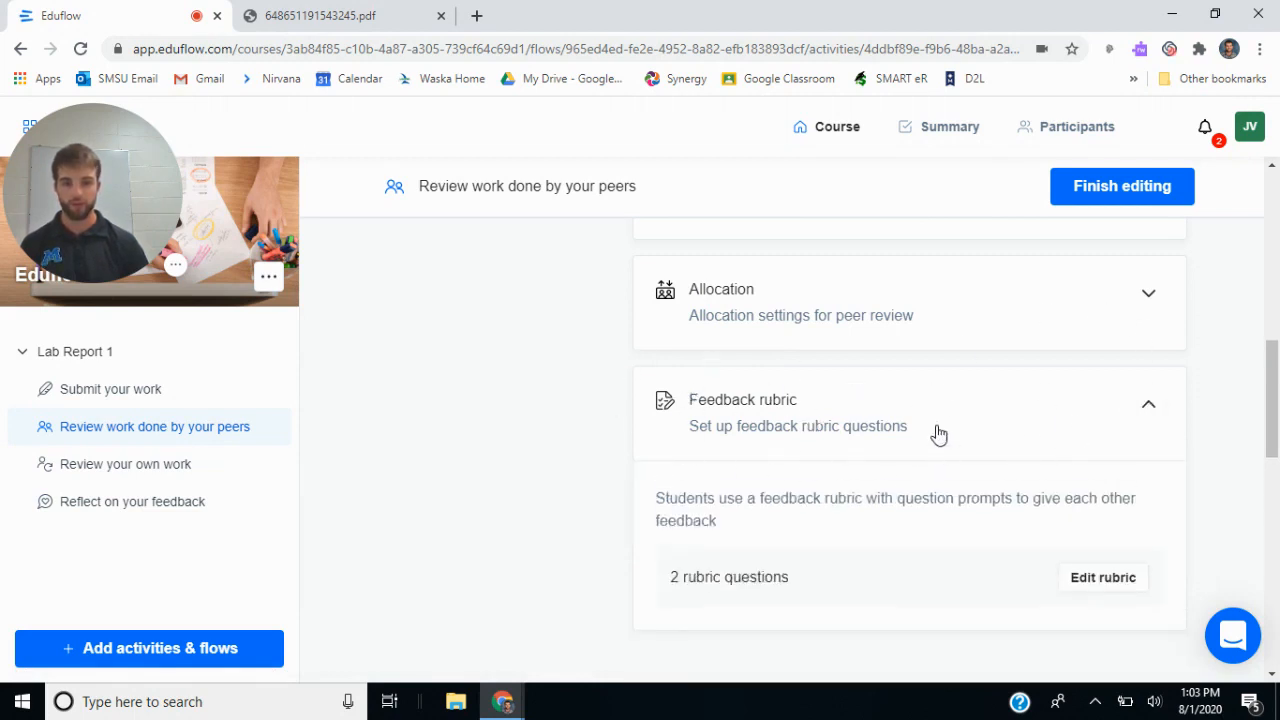
scroll(694, 494, down, 2)
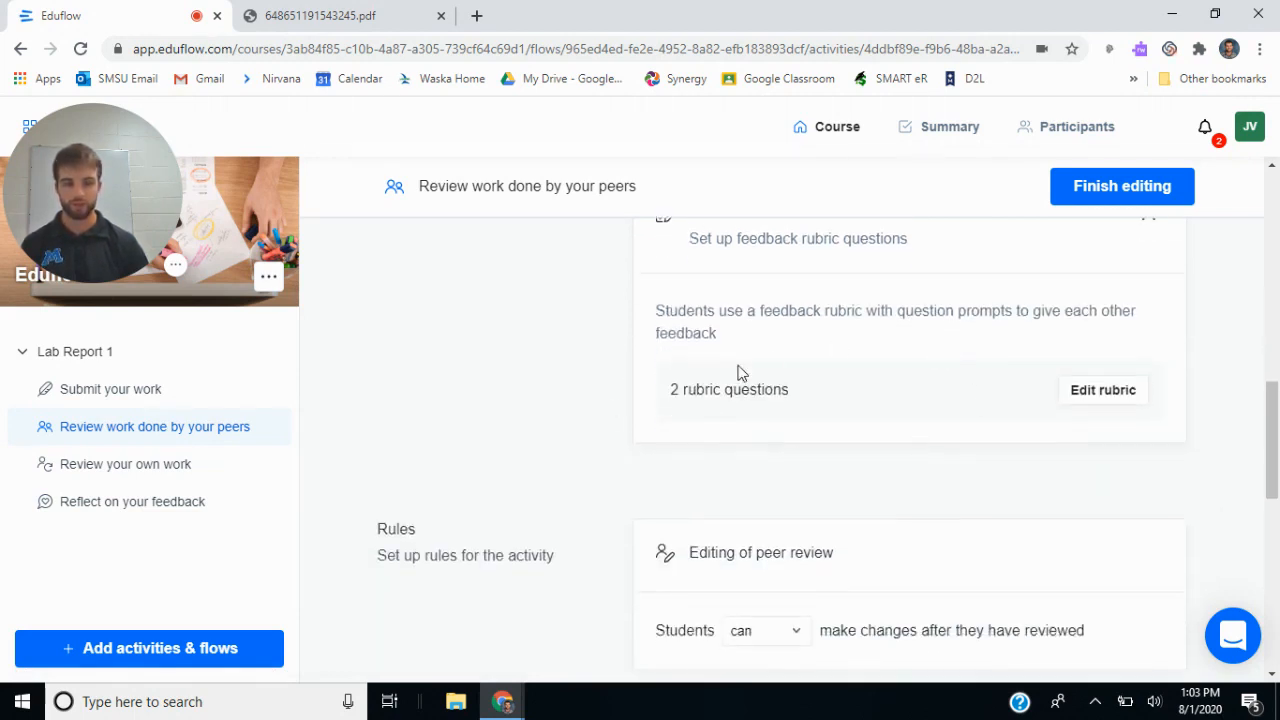
click(1100, 391)
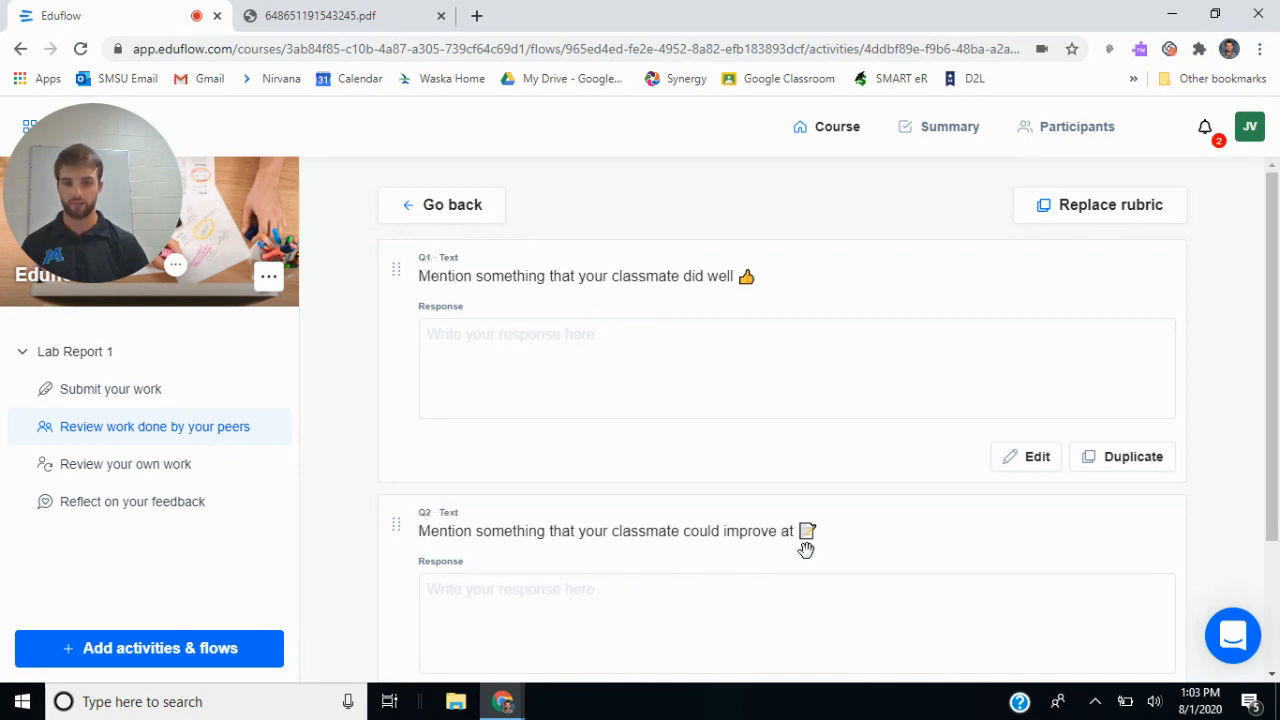
Add a third feedback question with the Scale answer type and copy "Claim" from the rubric PDF as its text.
scroll(611, 556, down, 2)
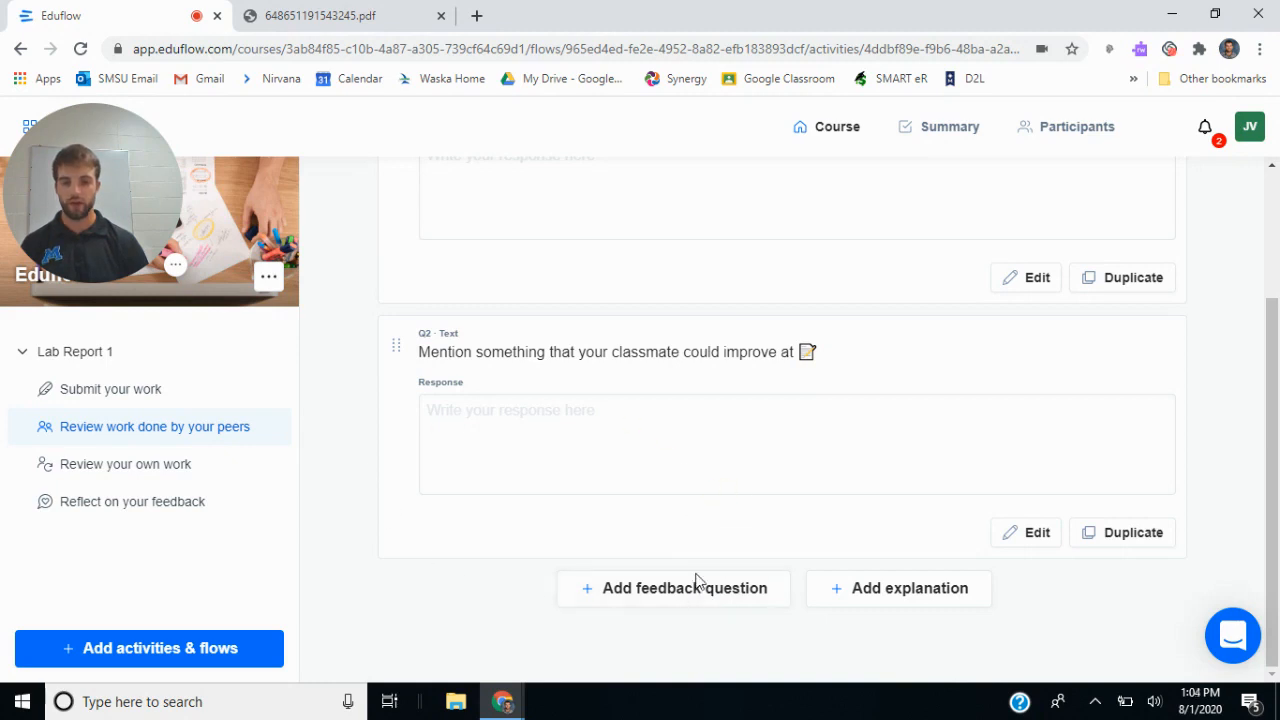
click(699, 593)
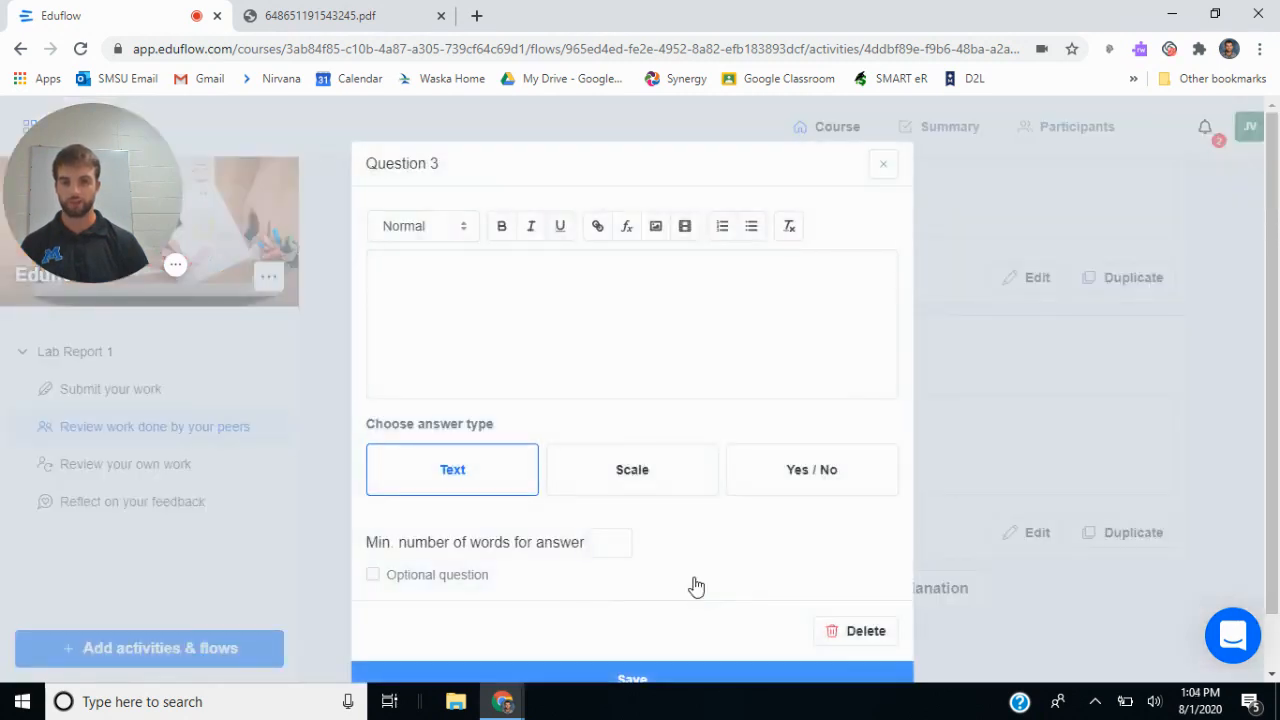
click(639, 304)
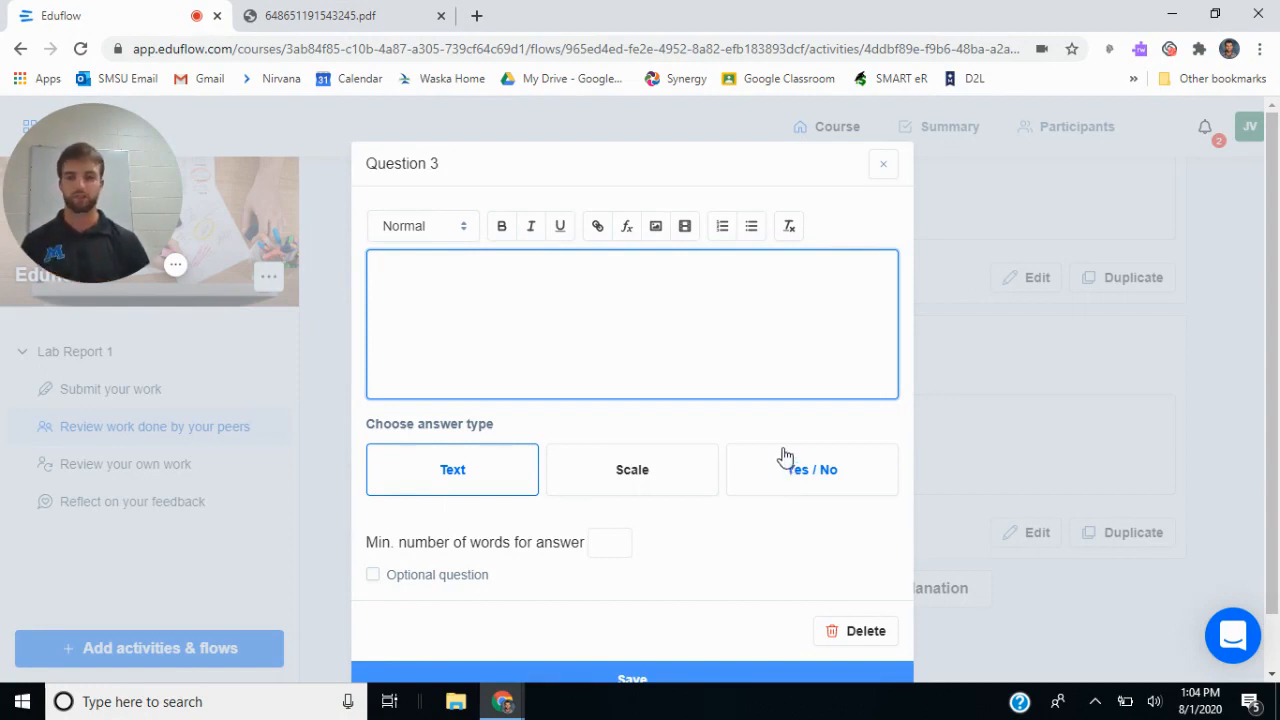
click(650, 487)
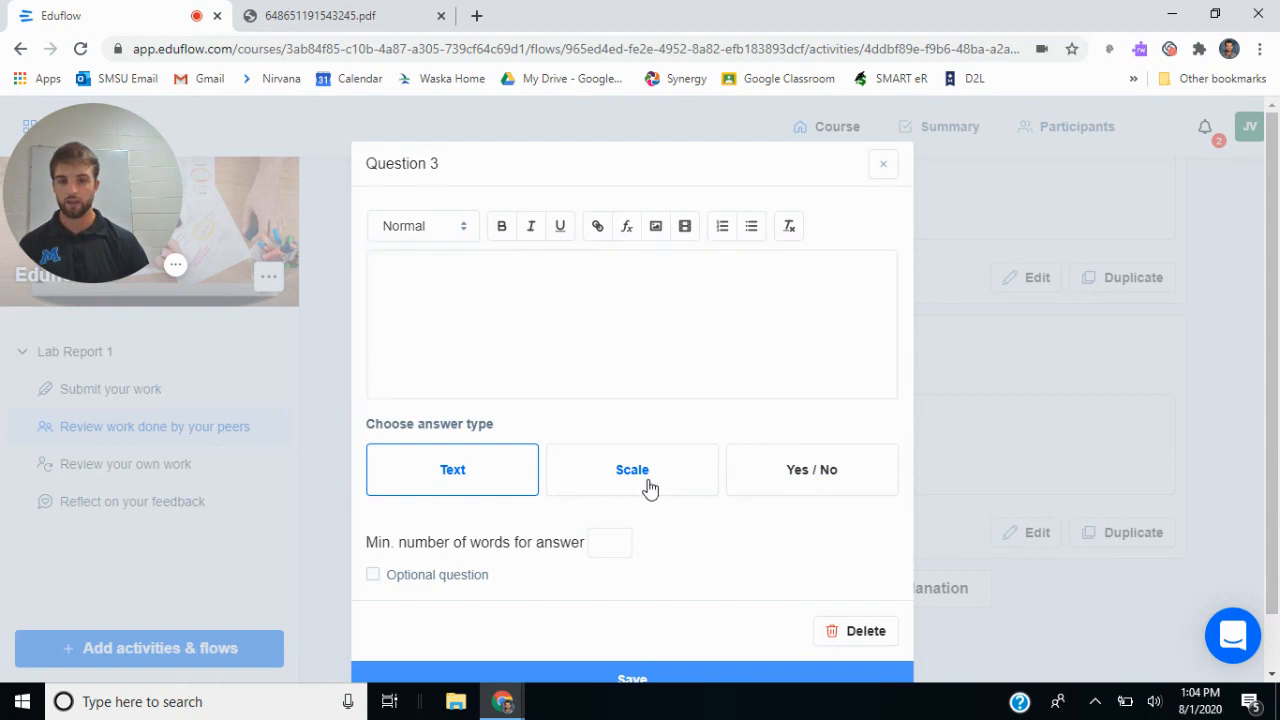
click(526, 333)
click(320, 15)
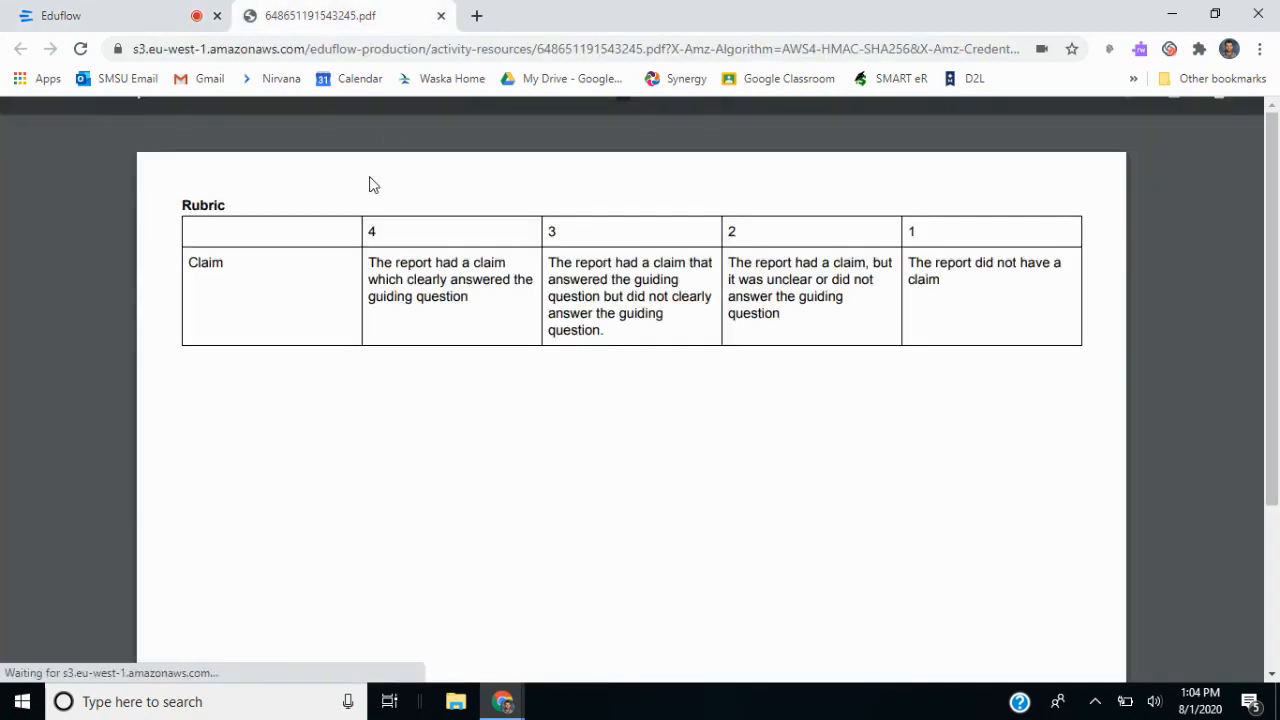
drag(213, 270, 192, 273)
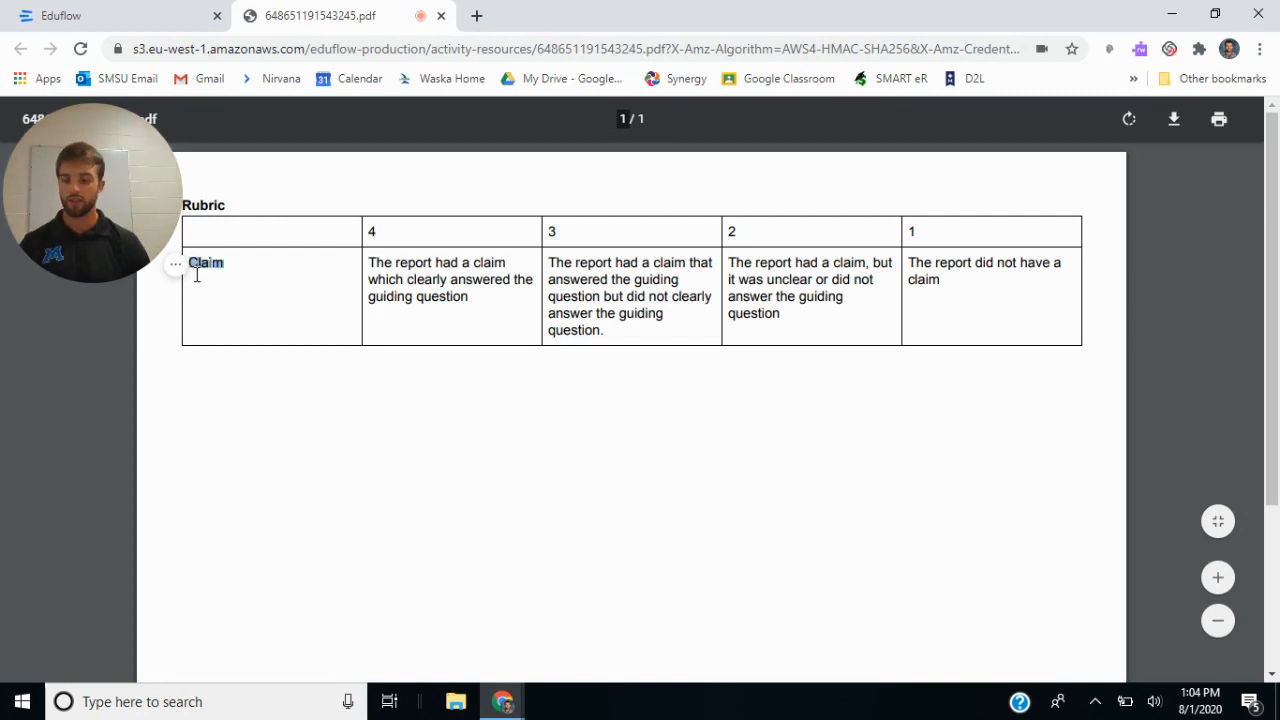
key(ctrl+c)
click(168, 14)
key(ctrl+v)
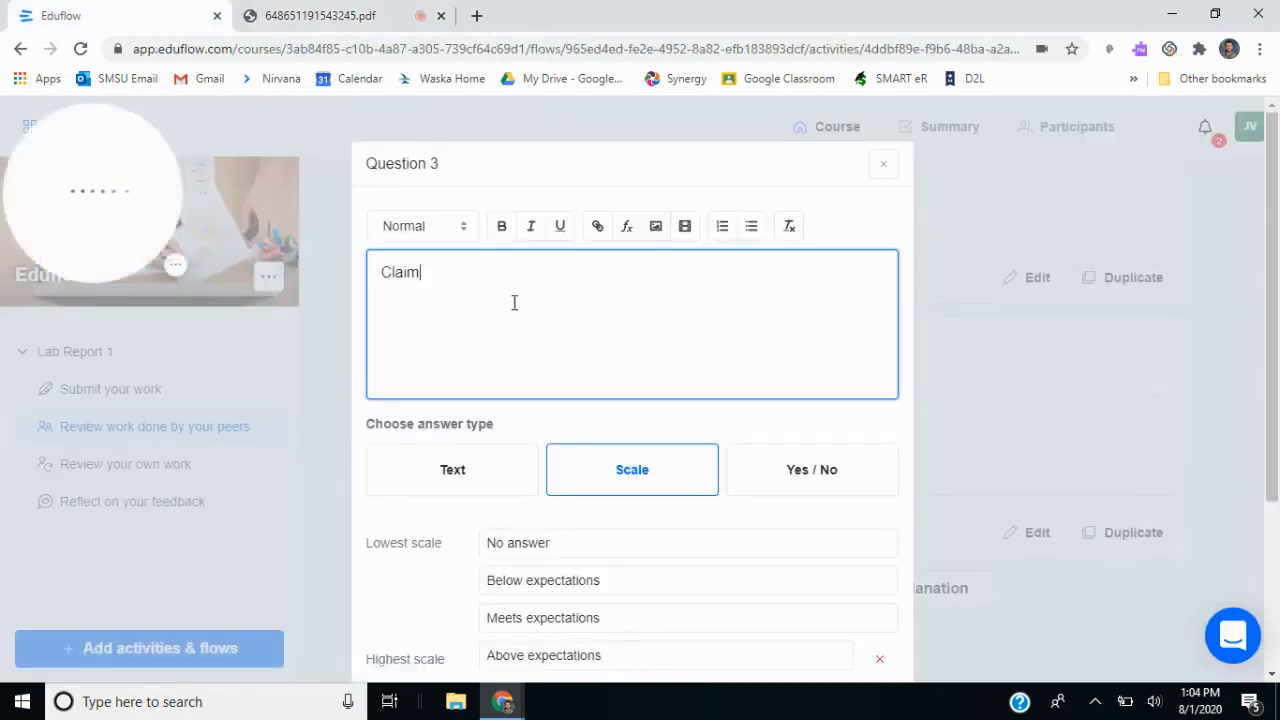
Replace the Claim question's lowest scale answer with "The report did not have a claim", copied from the PDF rubric.
scroll(520, 310, down, 1)
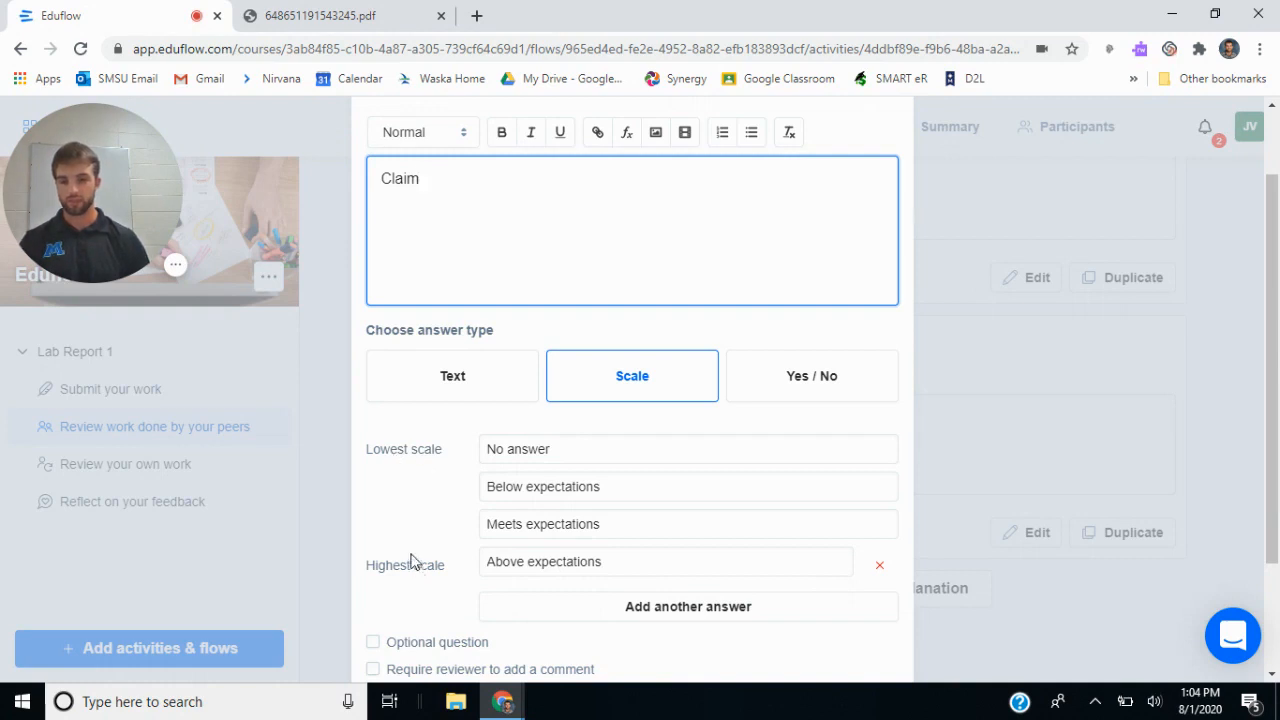
click(322, 15)
drag(944, 286, 912, 266)
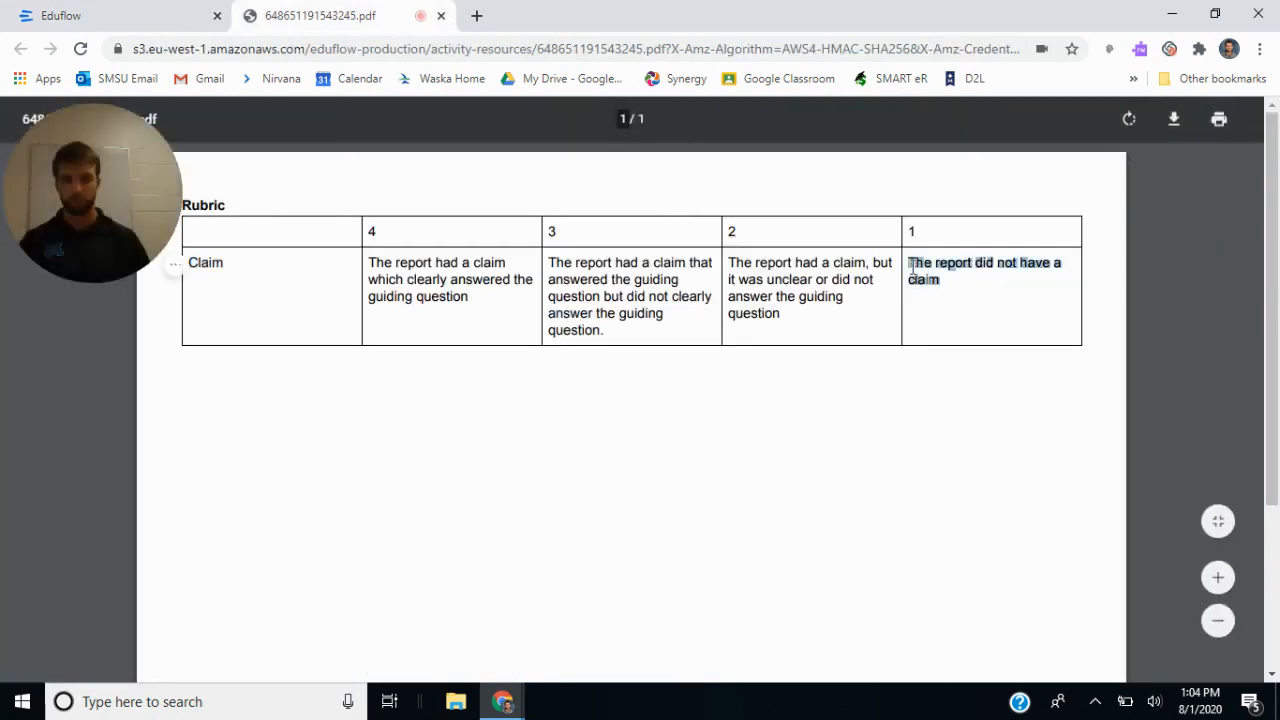
key(ctrl+Tab)
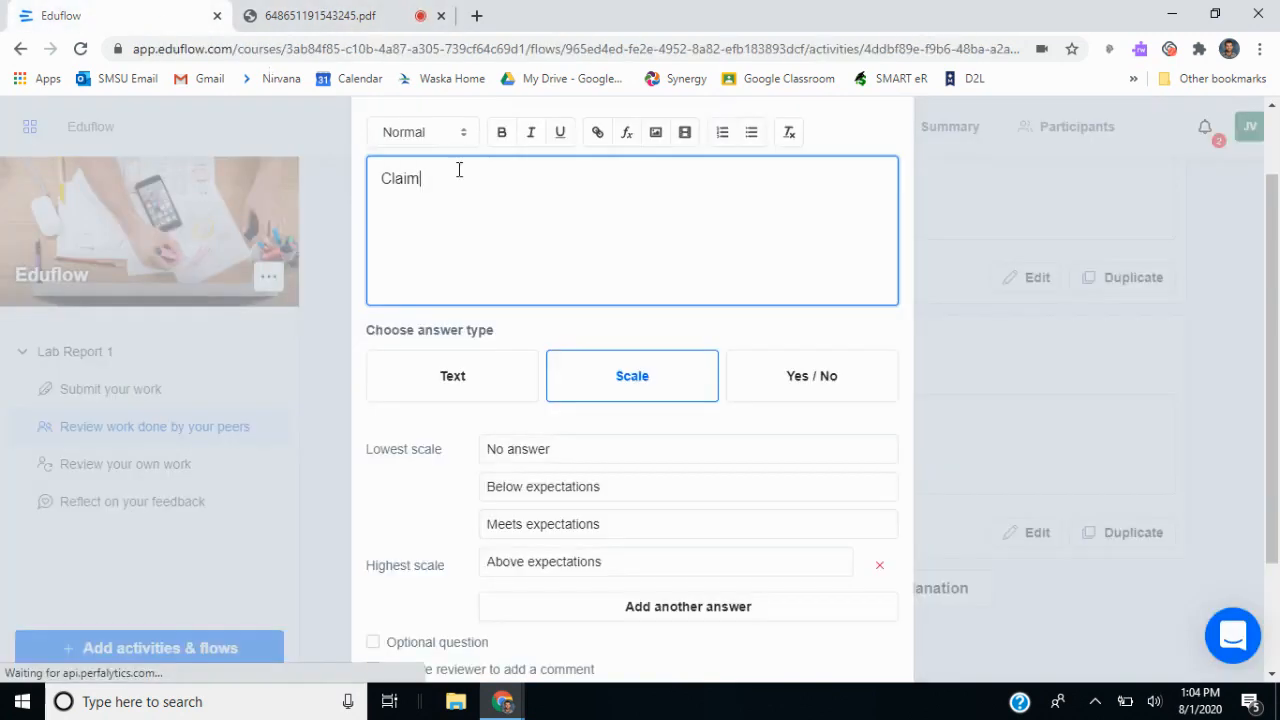
triple_click(640, 447)
key(ctrl+v)
Copy the rubric's level 2 text, "The report had a claim, but it was unclear or did not answer the guiding question", into the second scale answer.
key(ctrl+Tab)
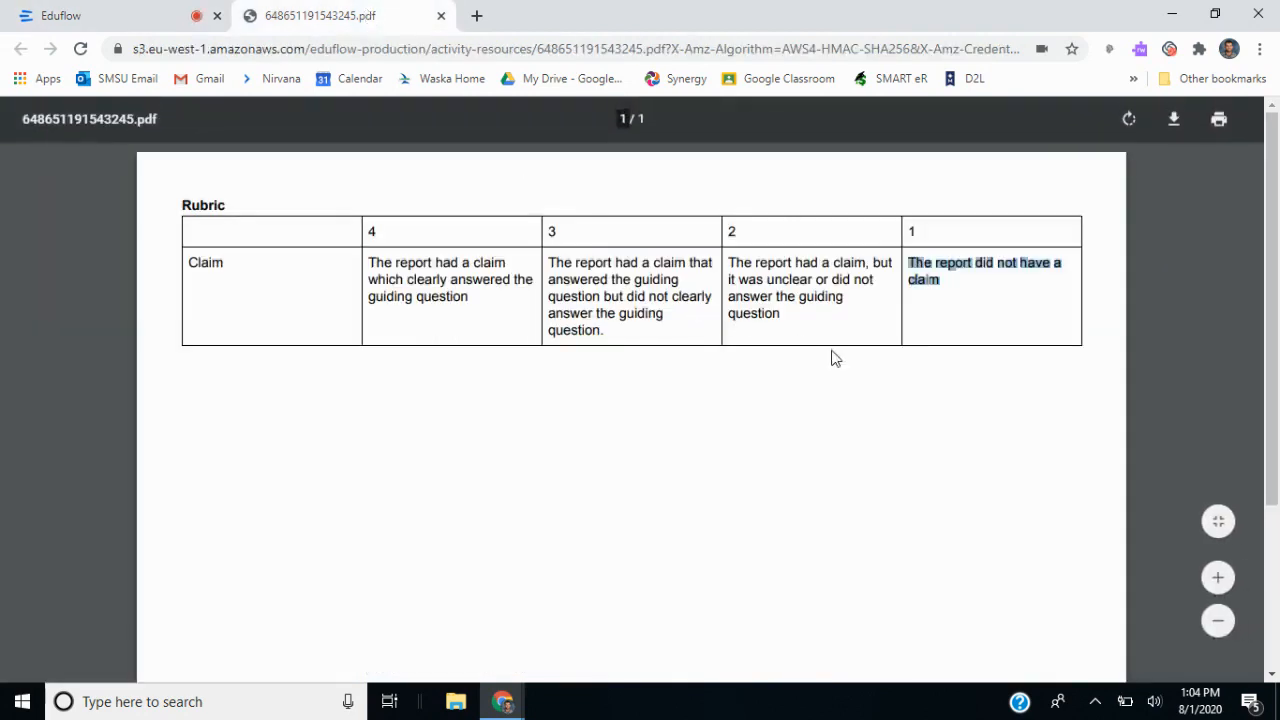
click(800, 335)
drag(787, 316, 717, 263)
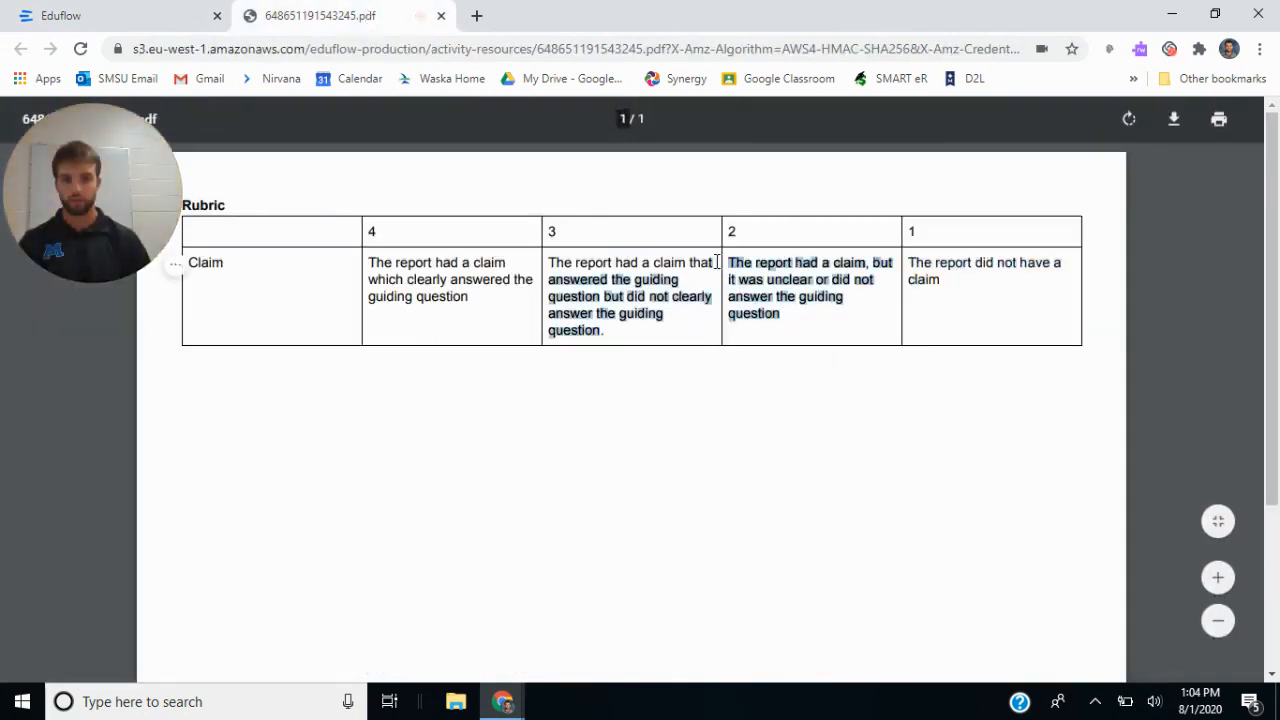
click(771, 308)
drag(781, 316, 730, 266)
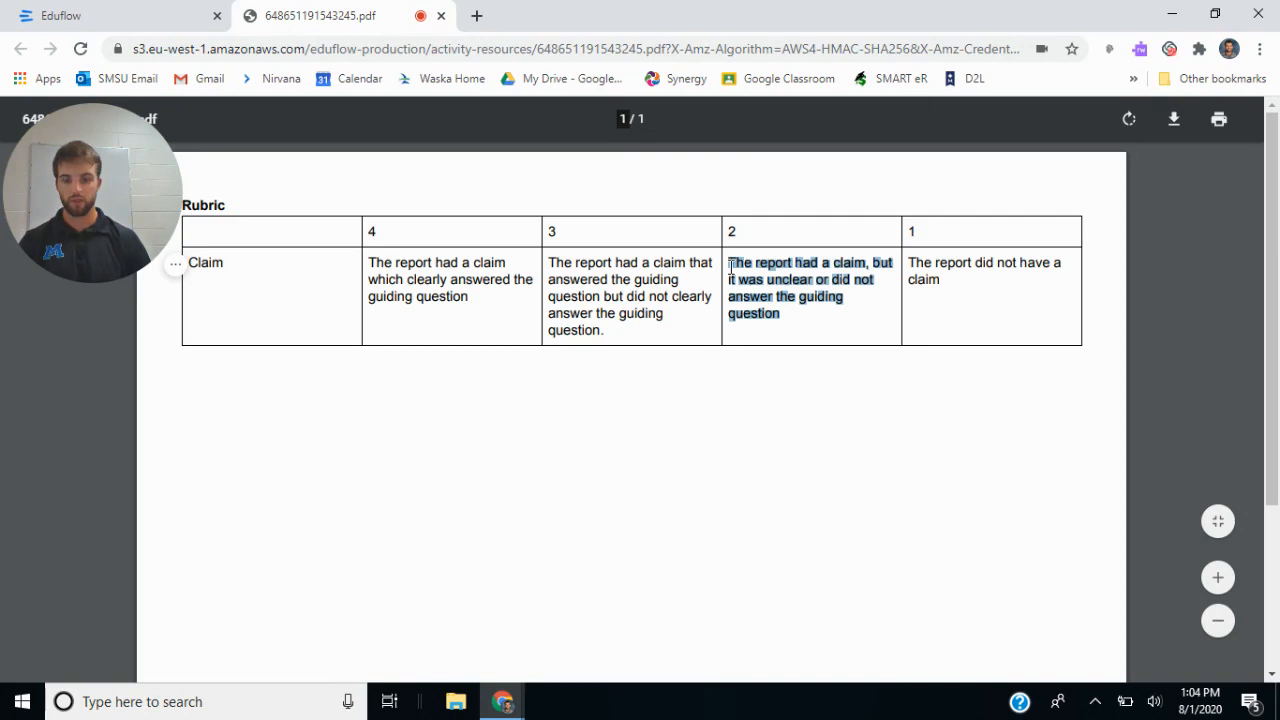
key(ctrl+Tab)
drag(605, 487, 474, 510)
key(ctrl+v)
Set the third scale answer to the PDF's "The report had a claim that answered the guiding question but did not clearly answer the guiding question".
key(ctrl+Tab)
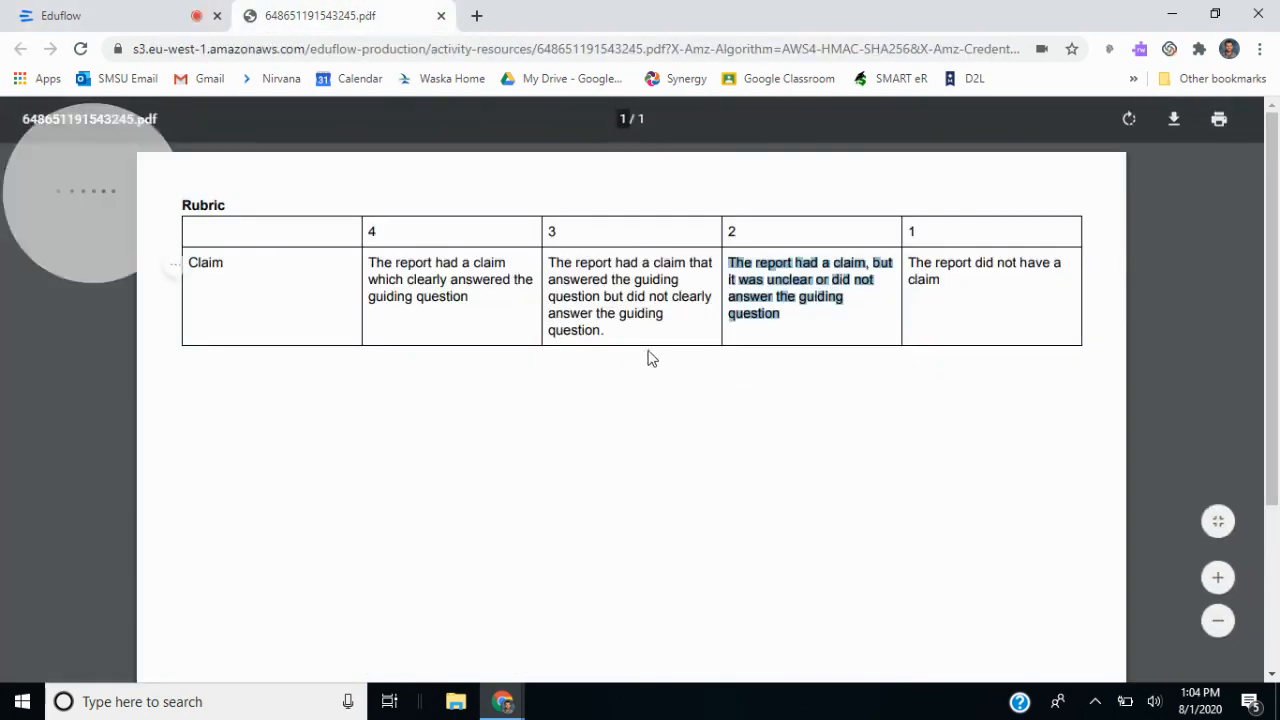
drag(602, 329, 545, 262)
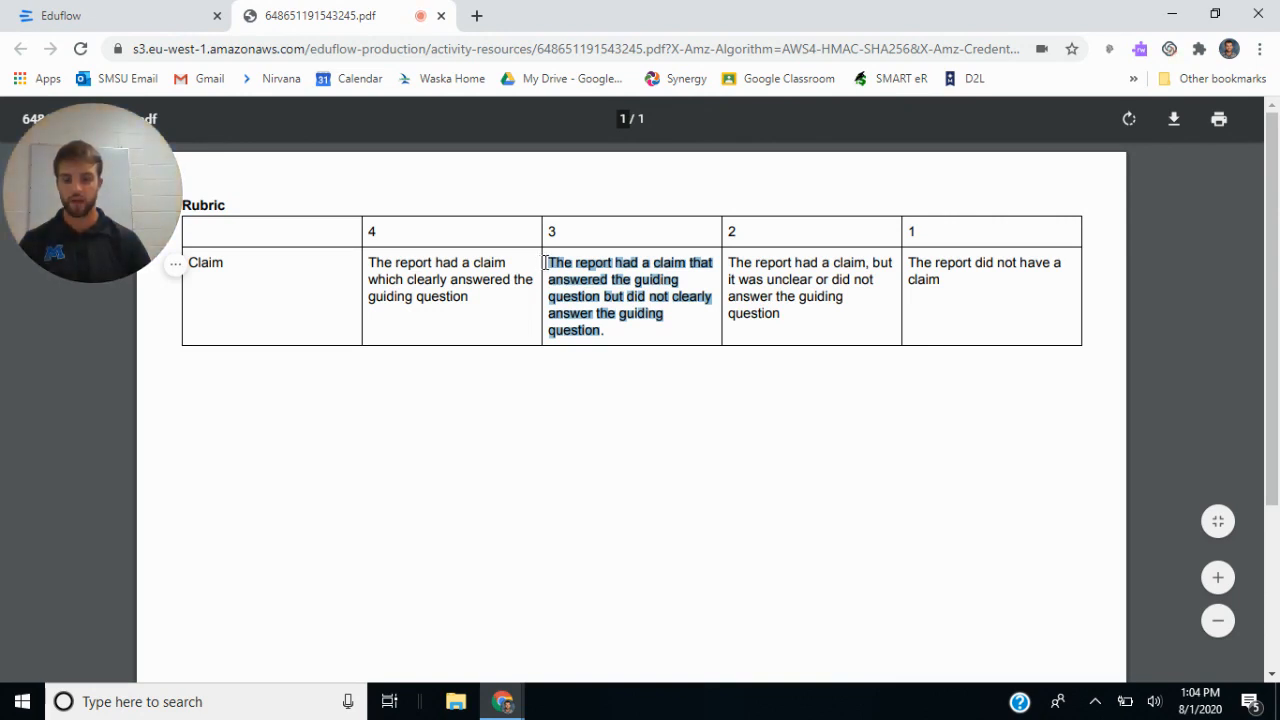
click(157, 9)
drag(606, 525, 480, 520)
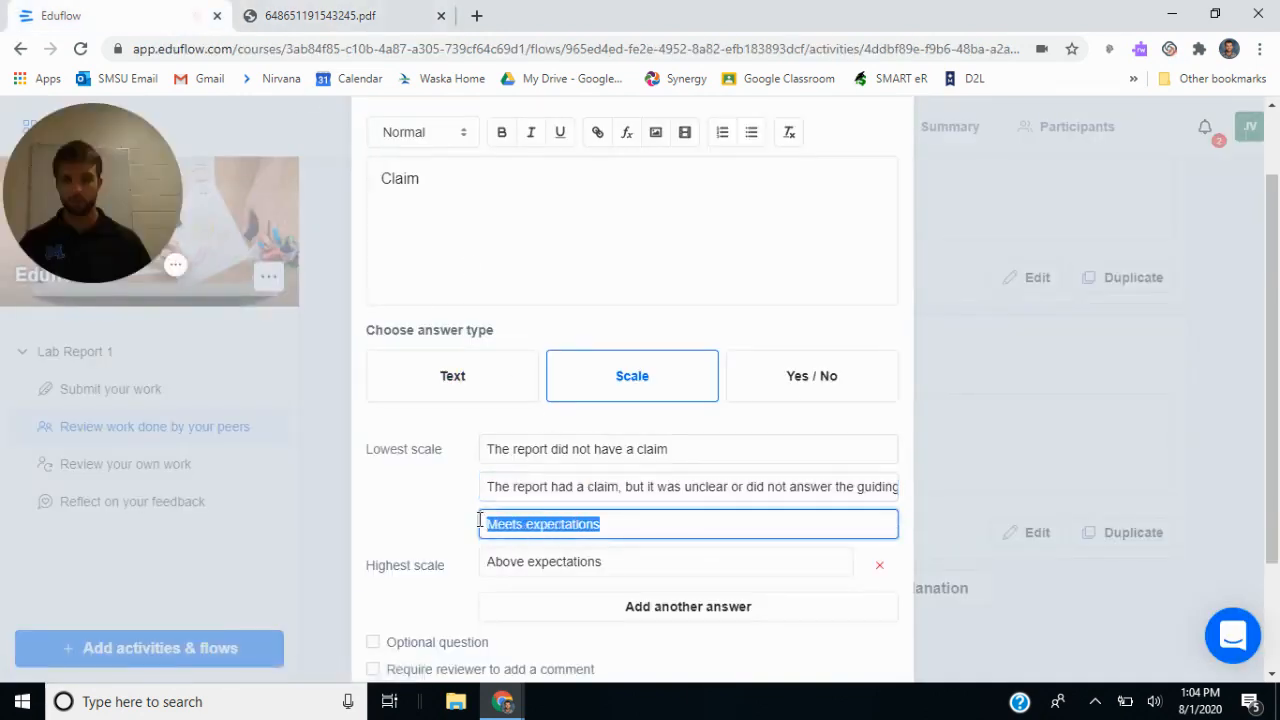
key(ctrl+v)
Replace the highest scale answer with the PDF's level 4 text, "The report had a claim which clearly answered the guiding question".
key(ctrl+Tab)
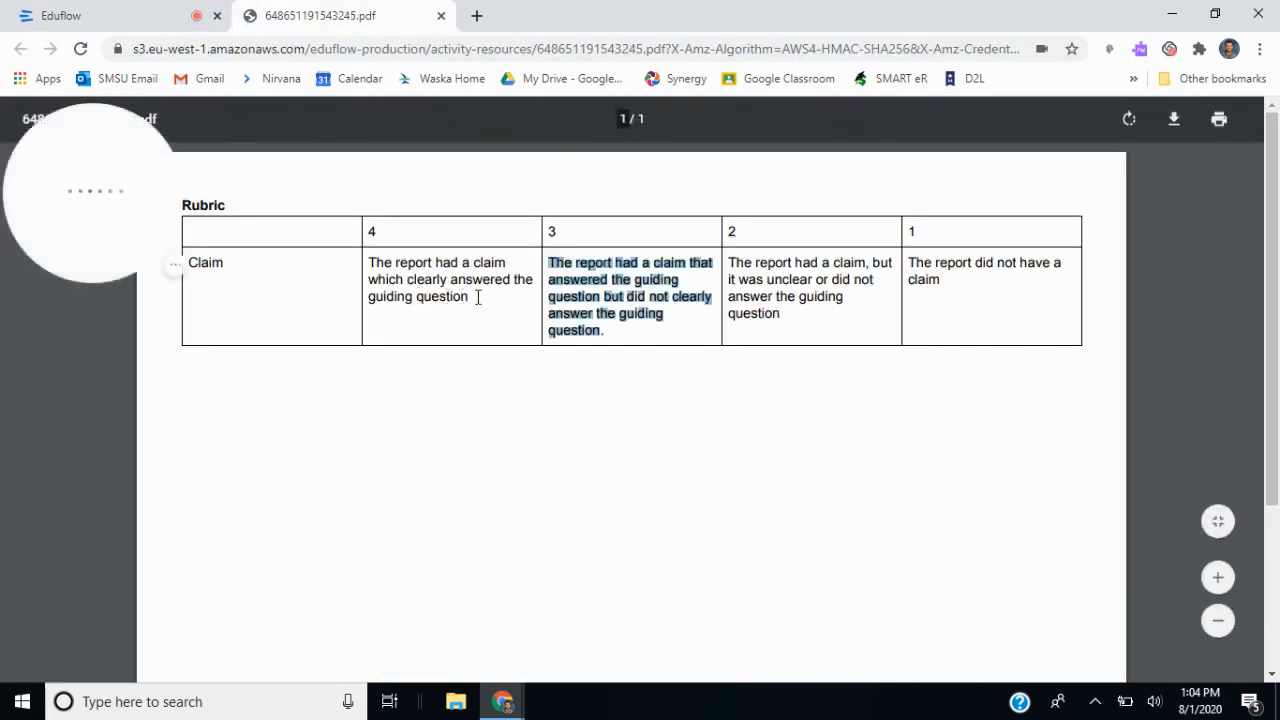
drag(478, 297, 372, 264)
click(126, 10)
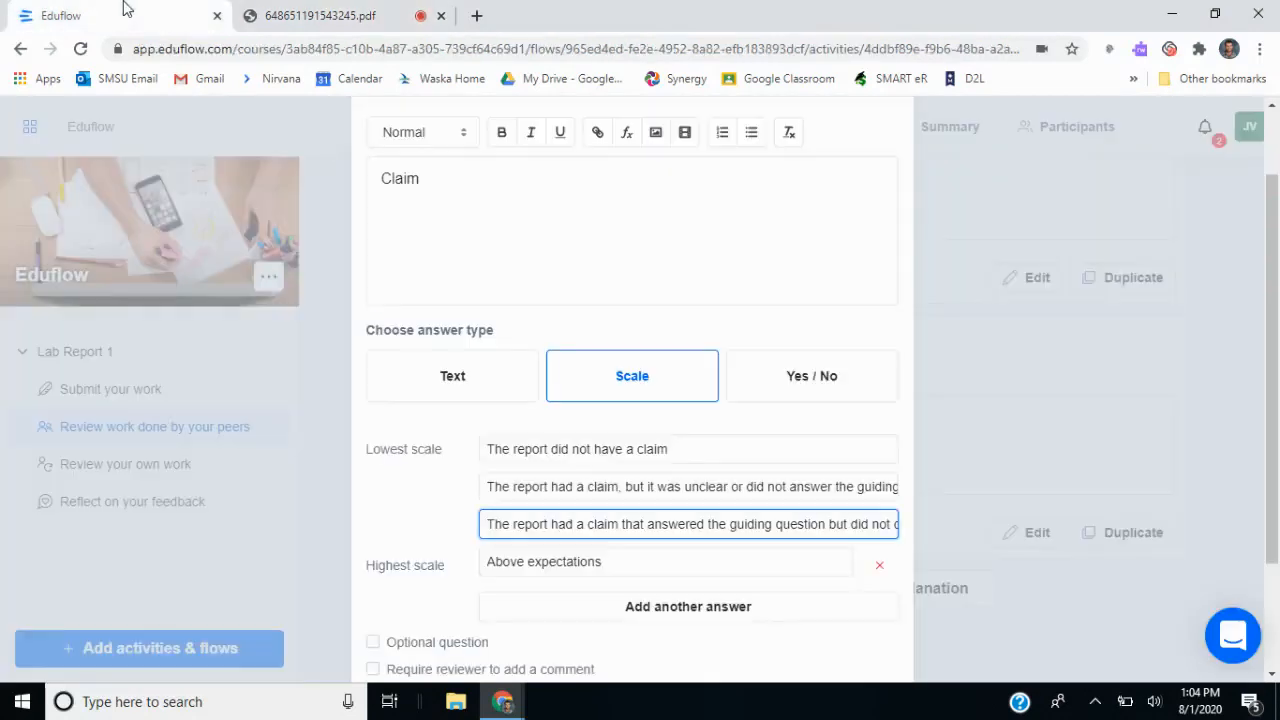
drag(606, 555, 461, 569)
key(ctrl+v)
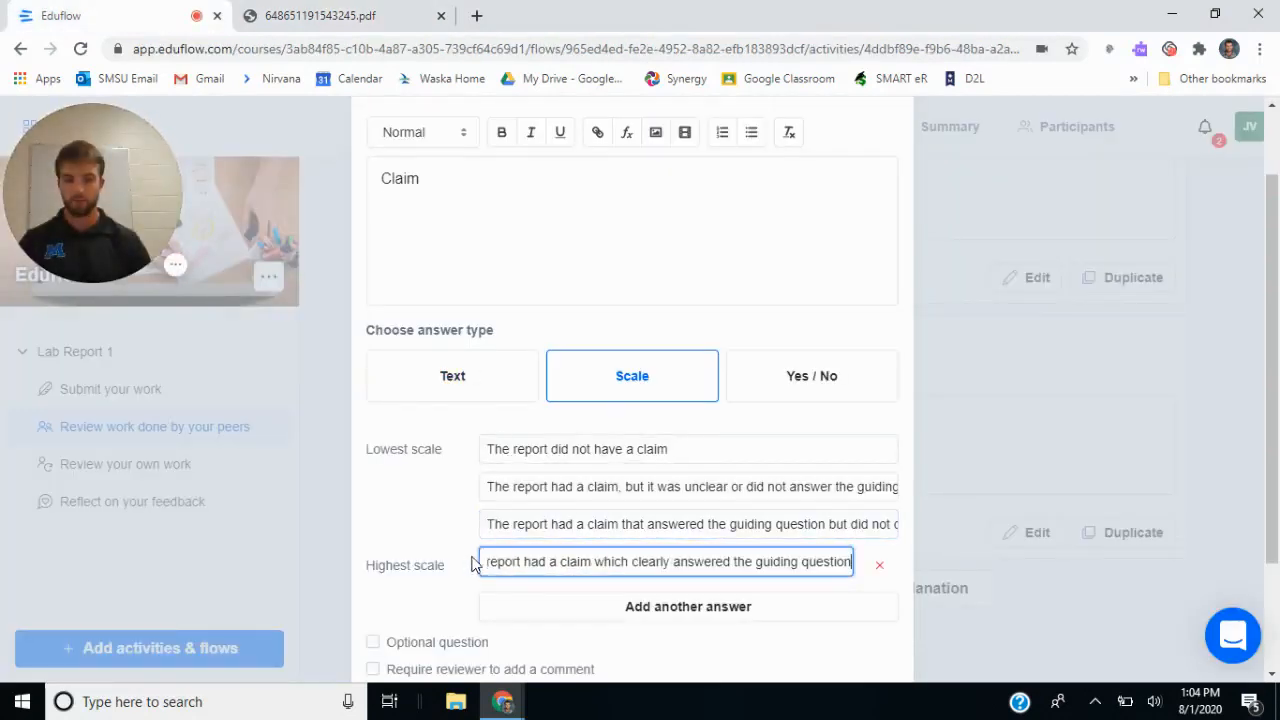
Save the Claim scale question with its four answers to the peer review feedback rubric.
scroll(530, 542, down, 1)
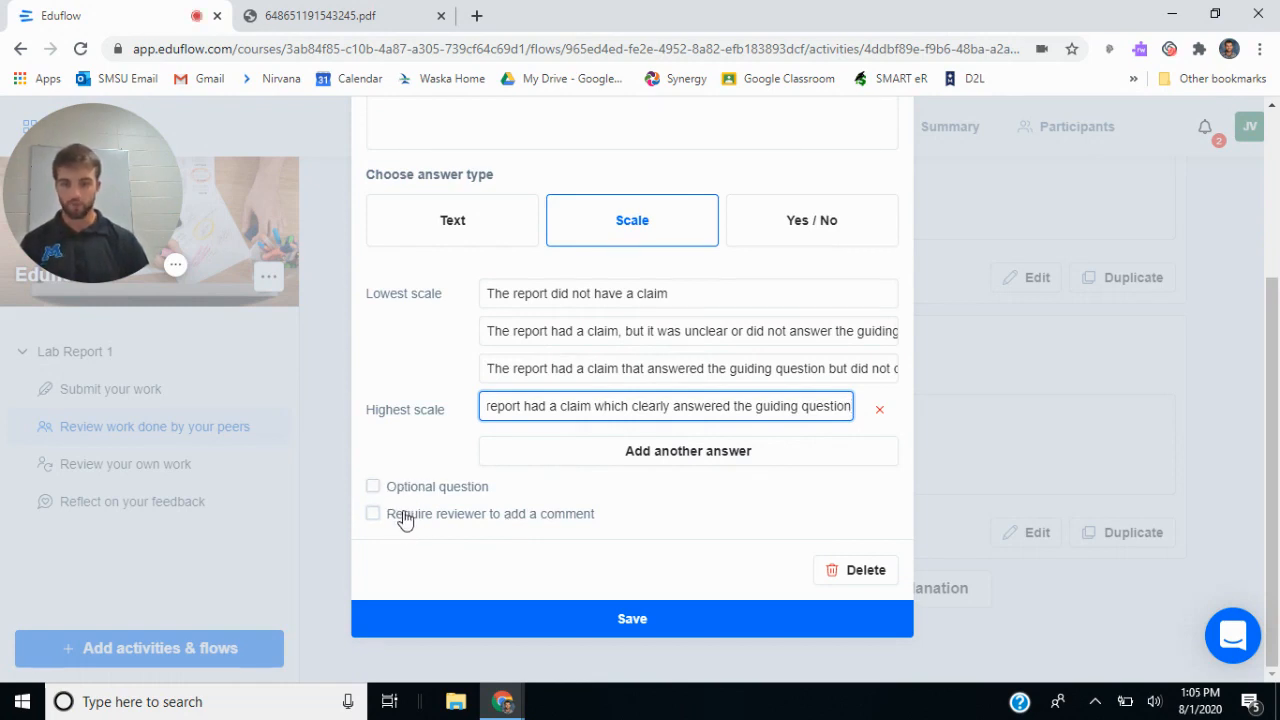
click(566, 620)
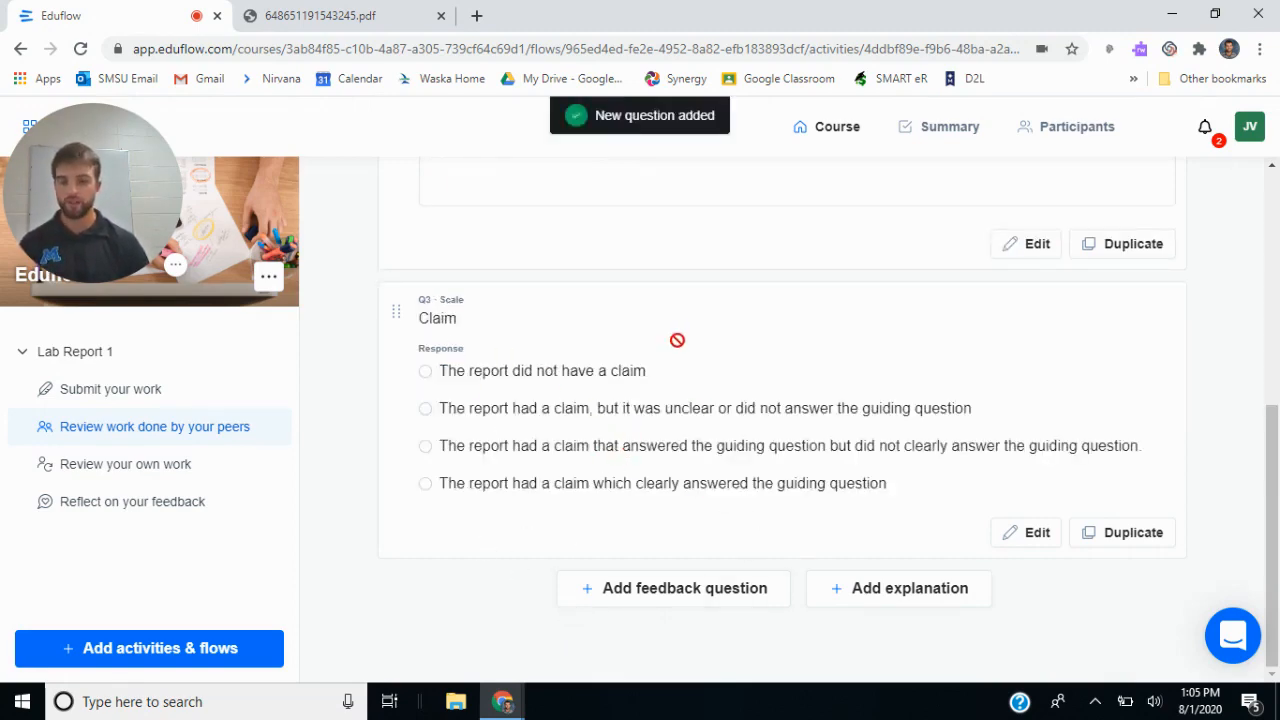
scroll(666, 426, up, 5)
scroll(692, 440, down, 5)
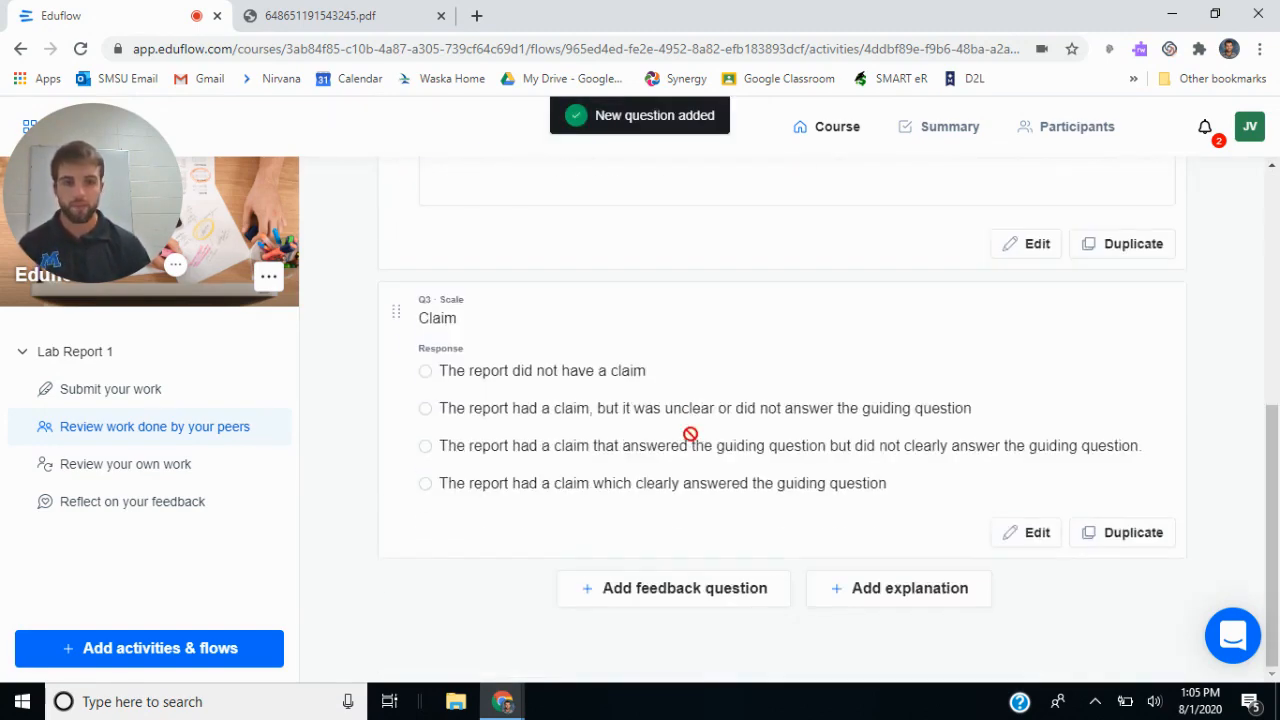
scroll(809, 443, up, 5)
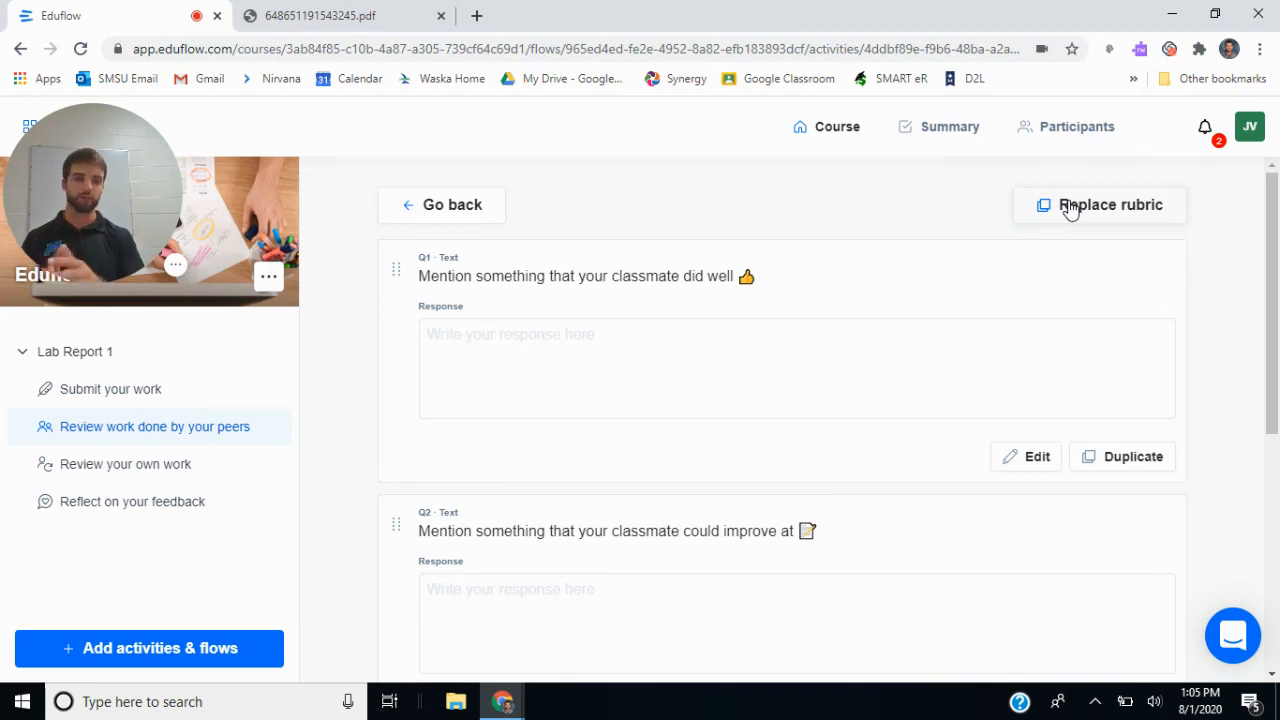
Leave the rubric editor and finish editing the "Review work done by your peers" activity.
click(398, 204)
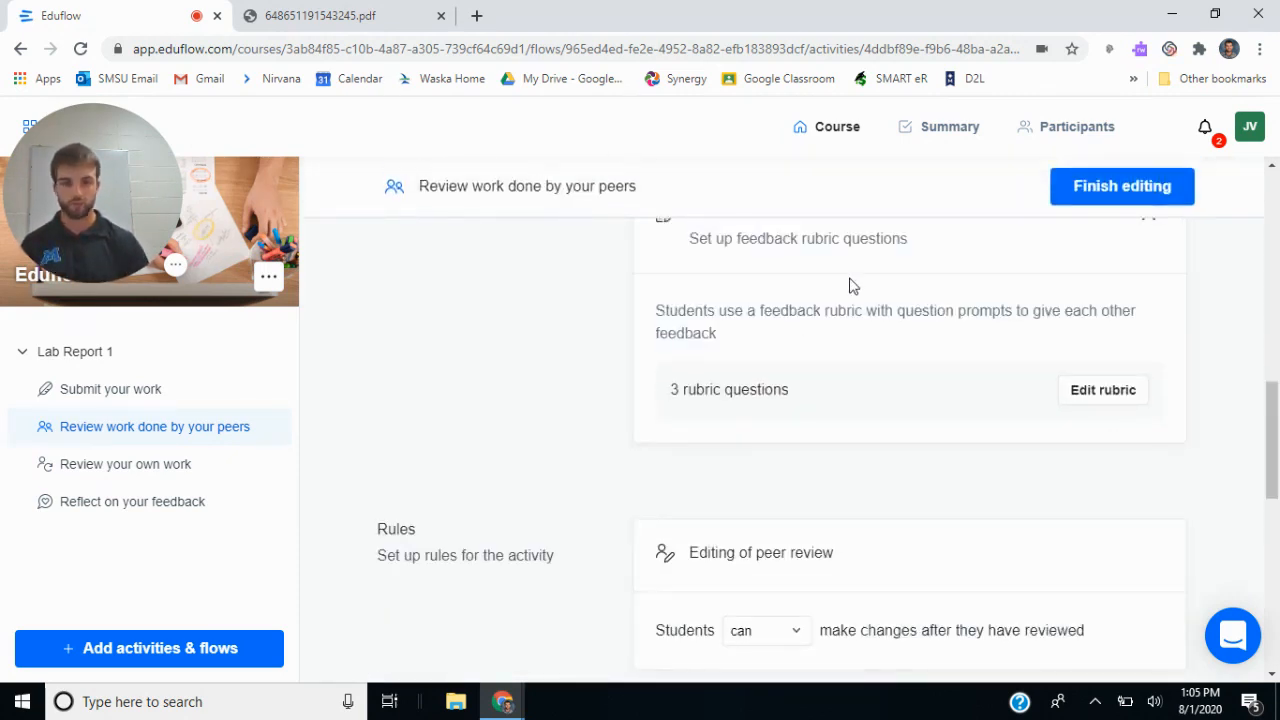
scroll(849, 300, down, 7)
scroll(910, 410, up, 15)
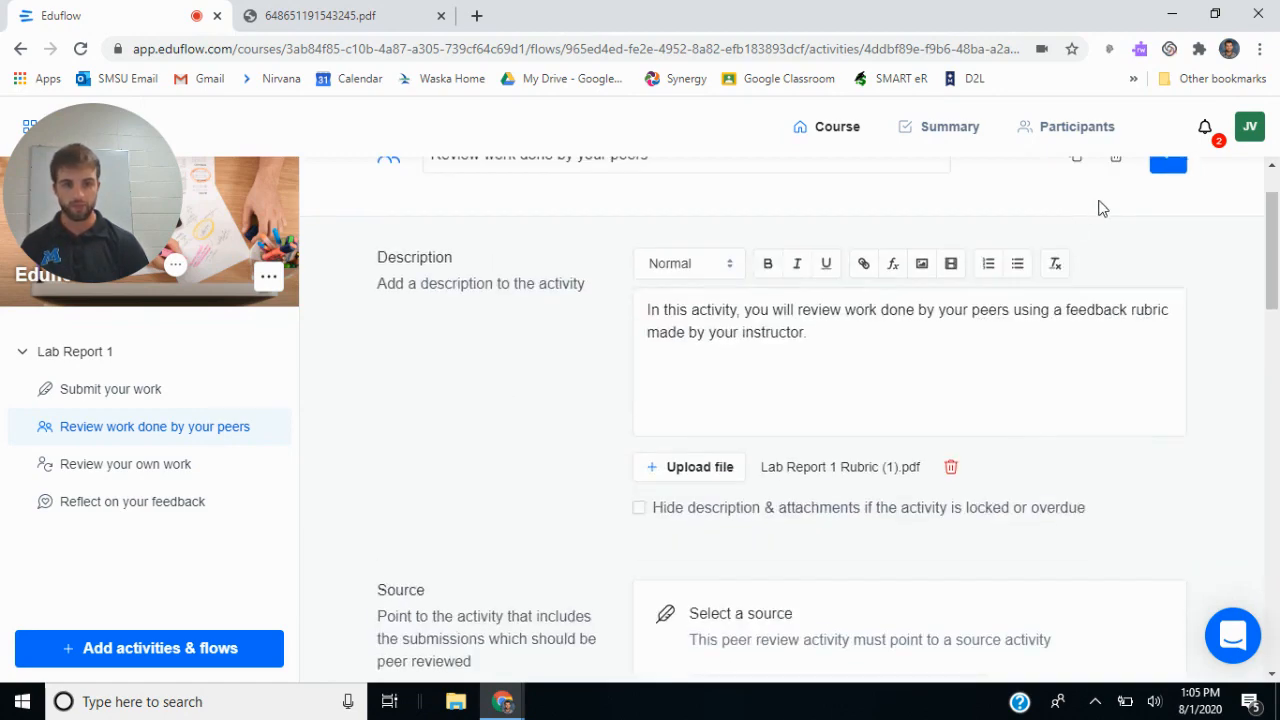
scroll(1120, 220, up, 2)
click(1166, 246)
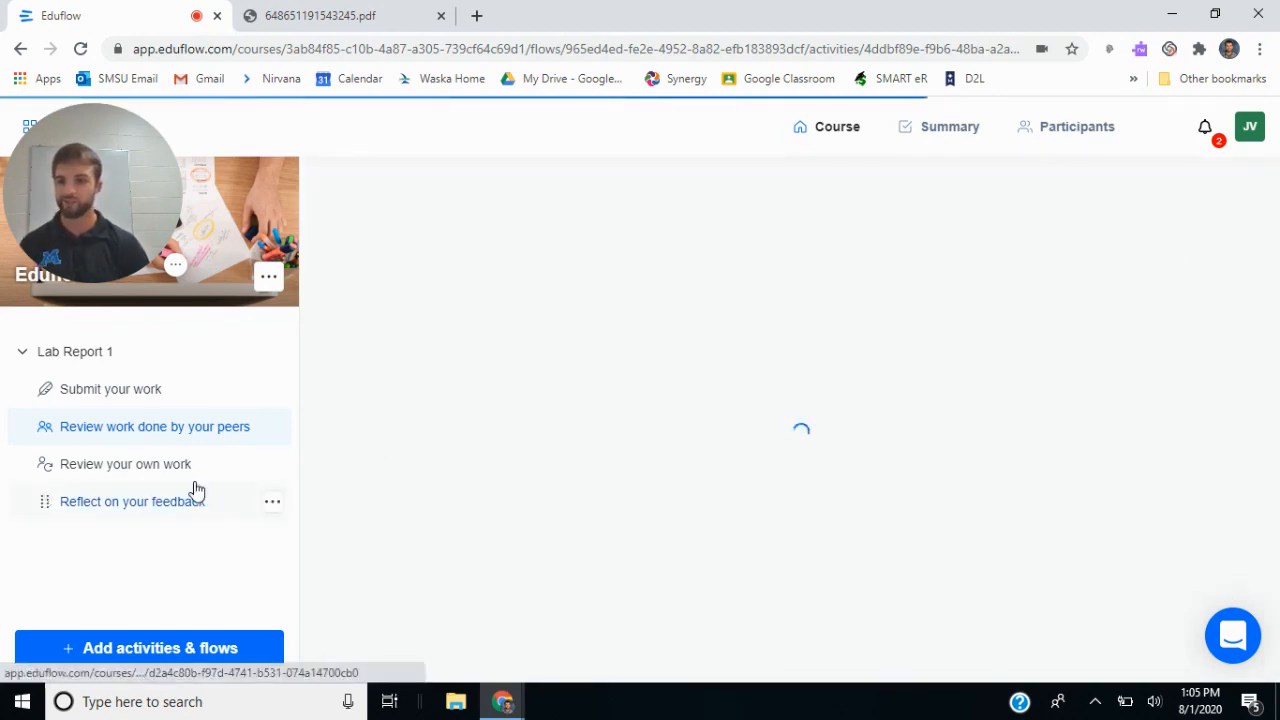
Examine the prerequisites and edit settings of the "Review your own work" activity, leaving its editor without changes.
click(166, 468)
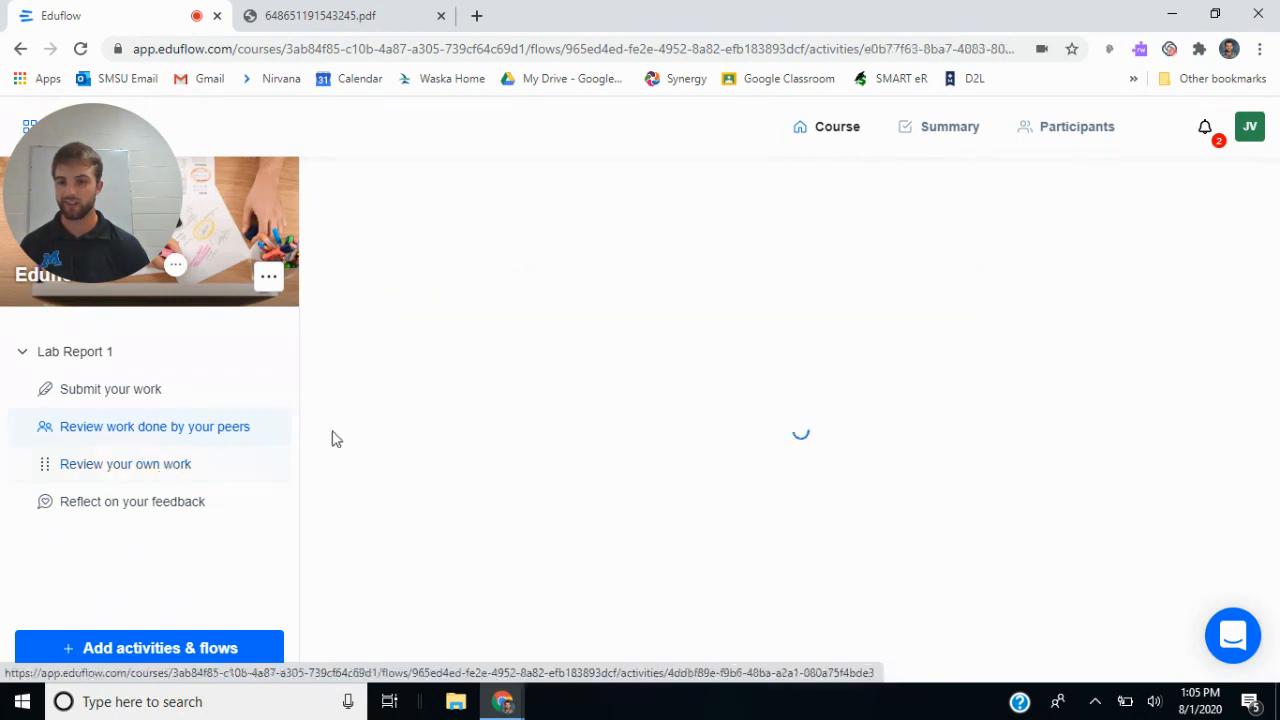
scroll(646, 361, down, 1)
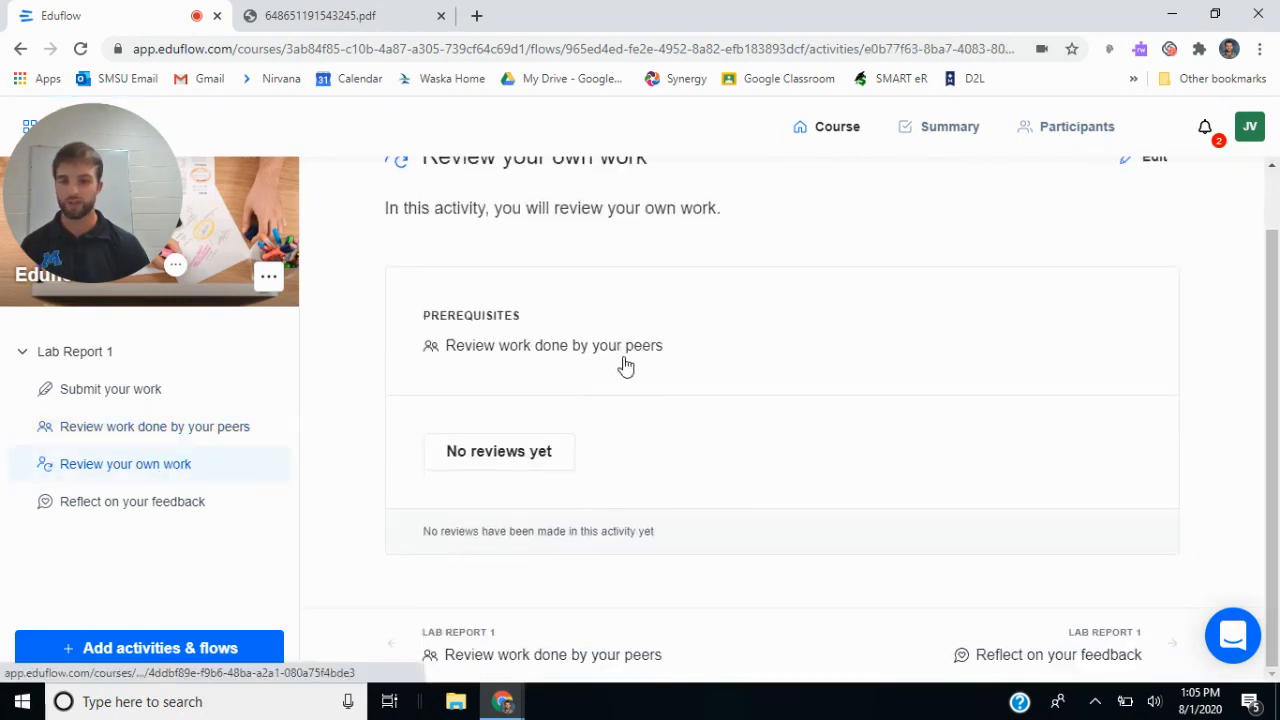
scroll(829, 374, up, 1)
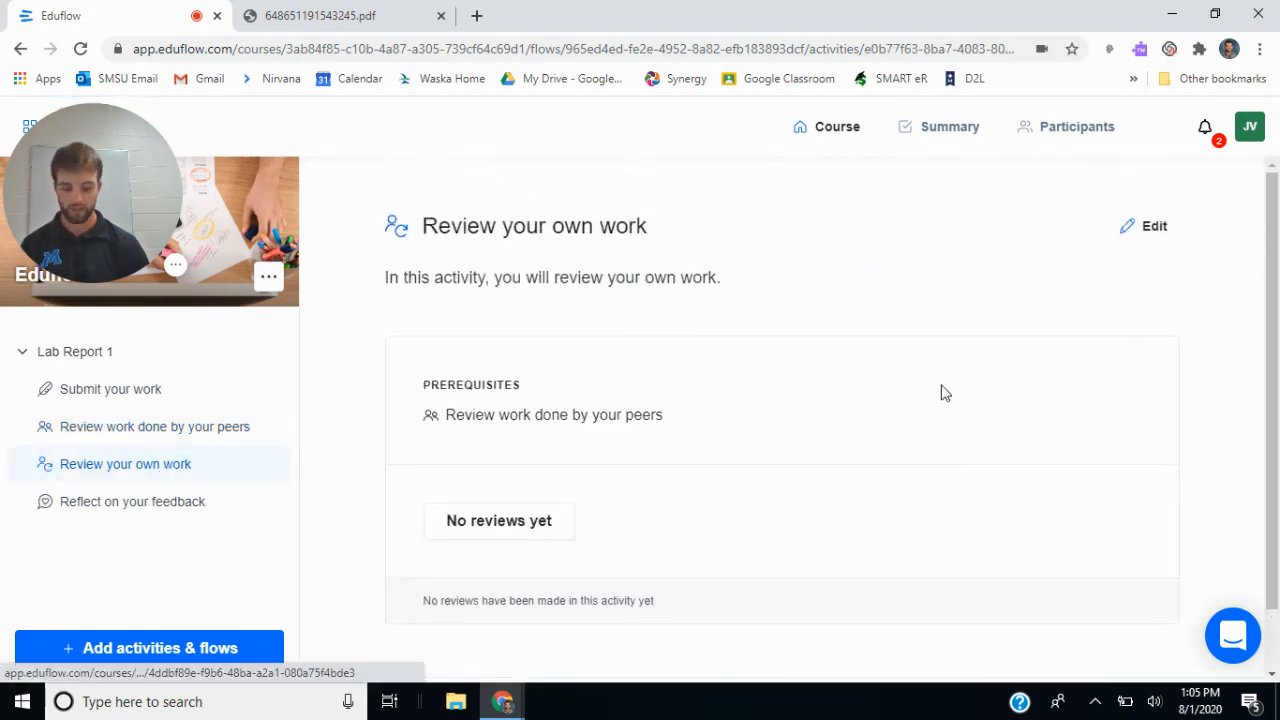
click(1143, 236)
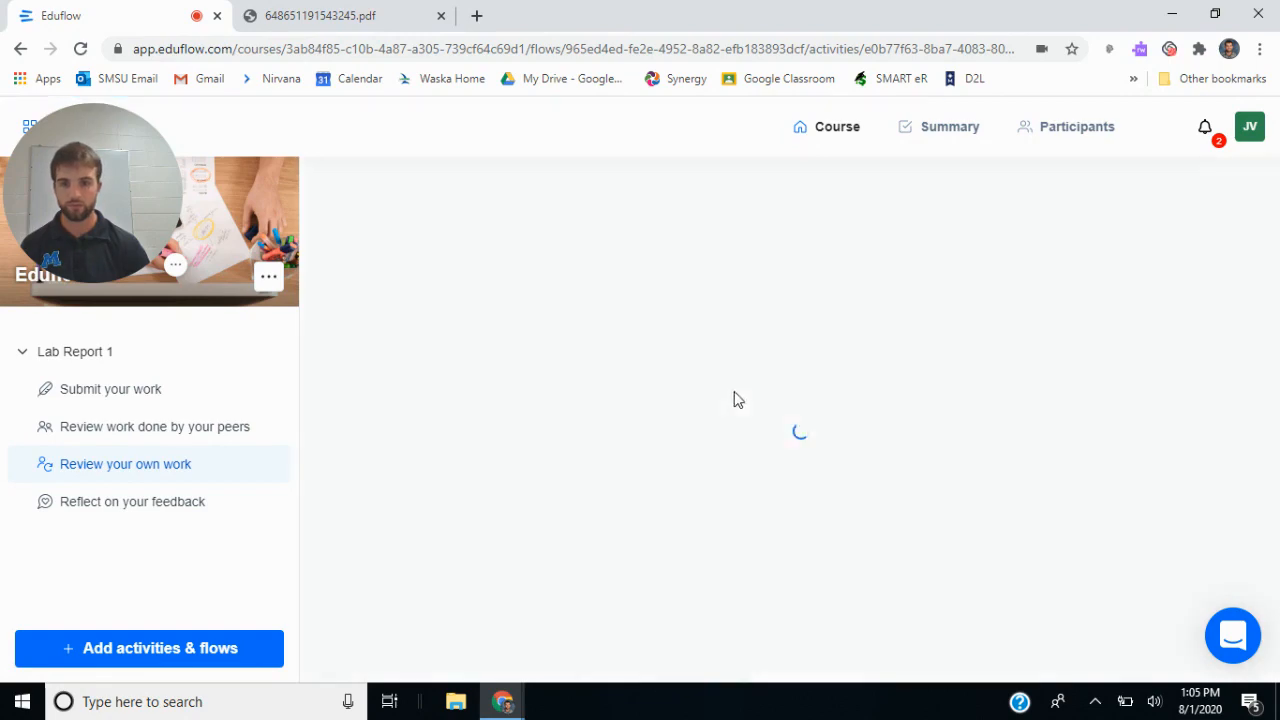
scroll(828, 423, down, 10)
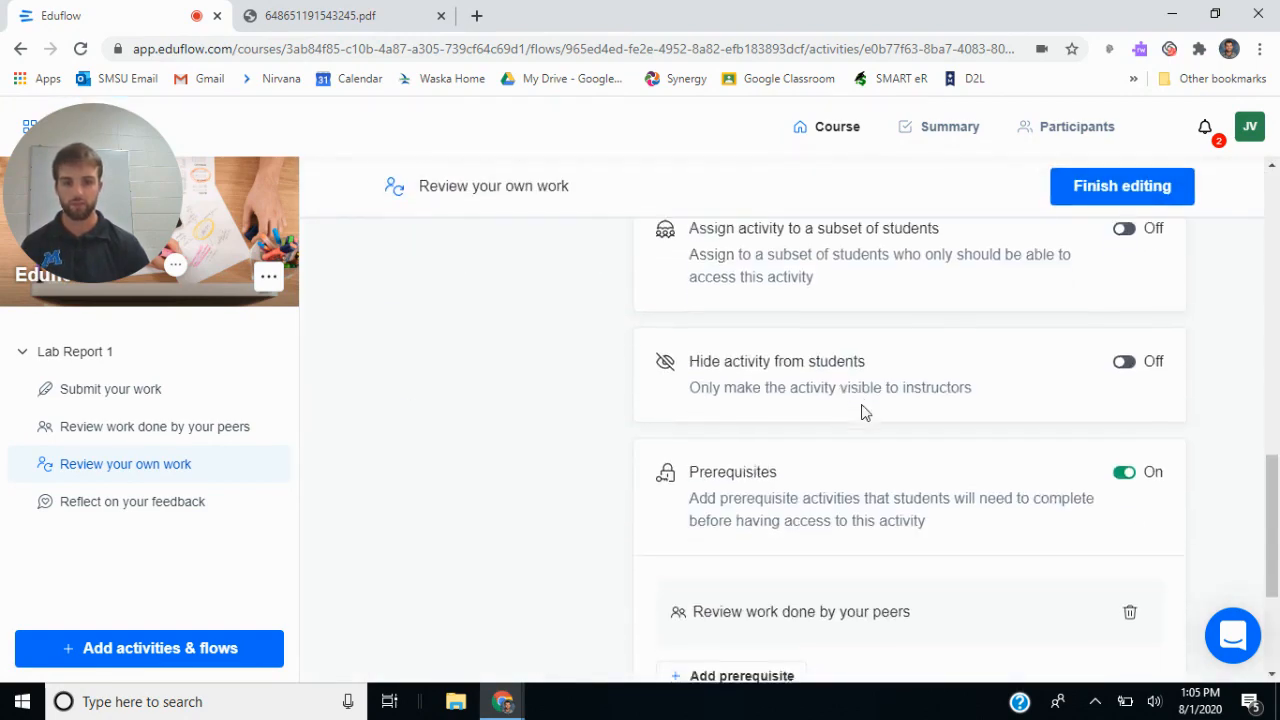
scroll(940, 471, down, 3)
scroll(951, 471, up, 10)
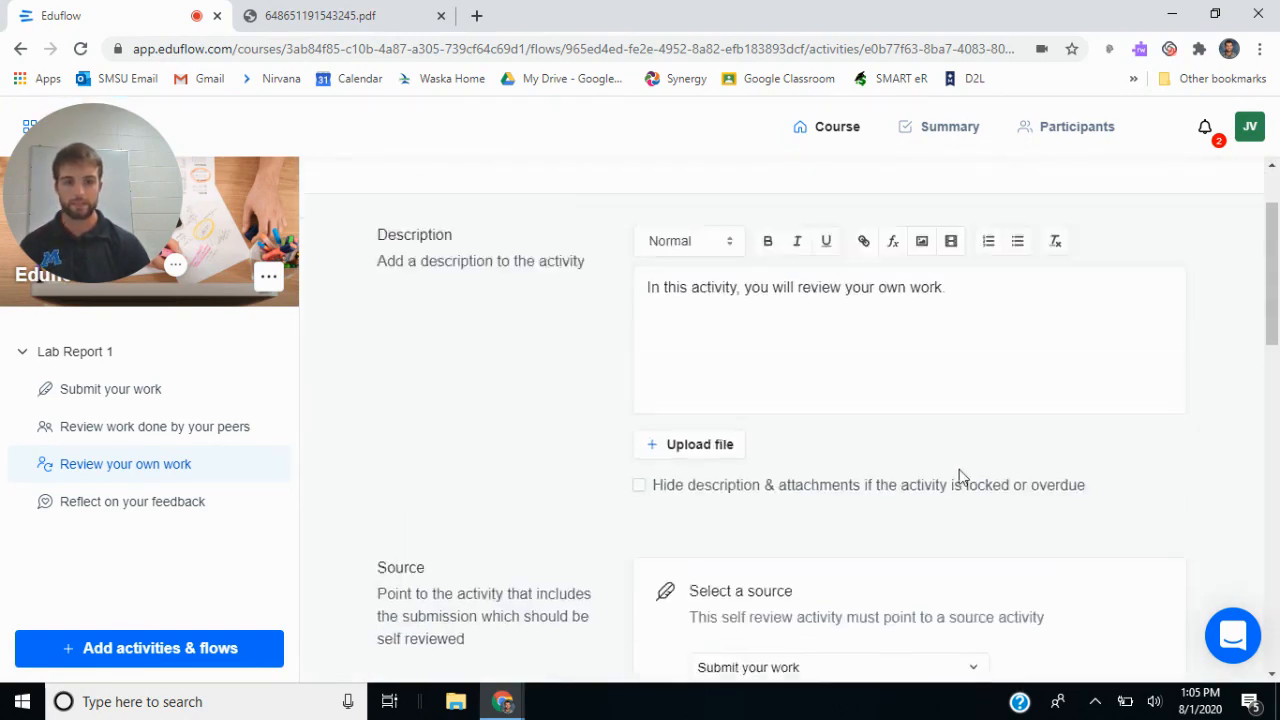
scroll(958, 477, up, 2)
click(1170, 248)
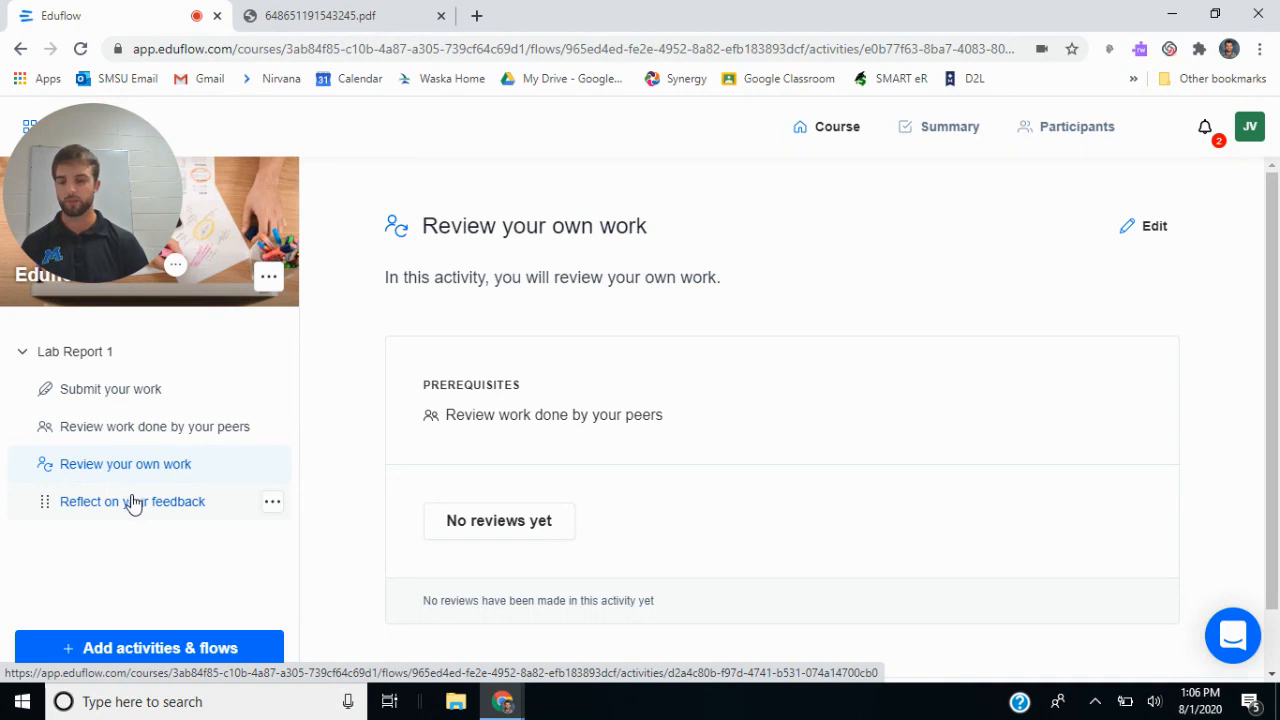
Try to move the "Reflect on your feedback" activity above "Review your own work" in the Lab Report 1 flow.
drag(132, 505, 157, 480)
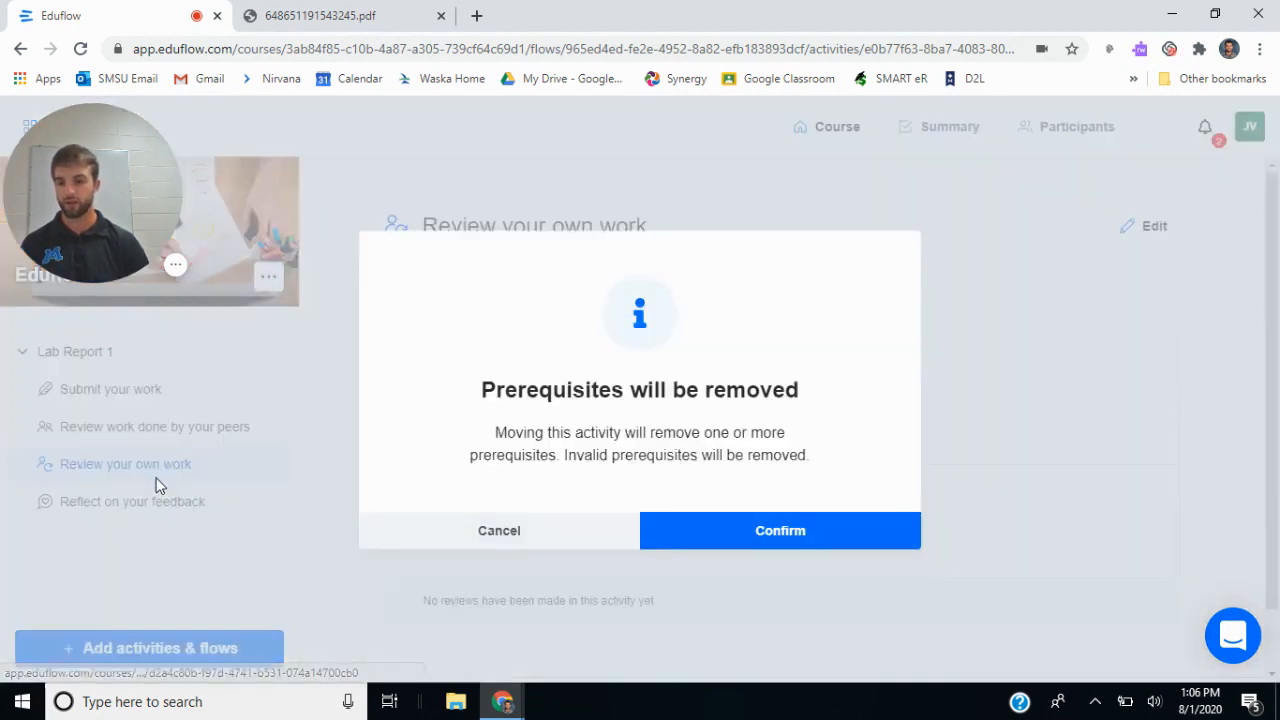
click(500, 530)
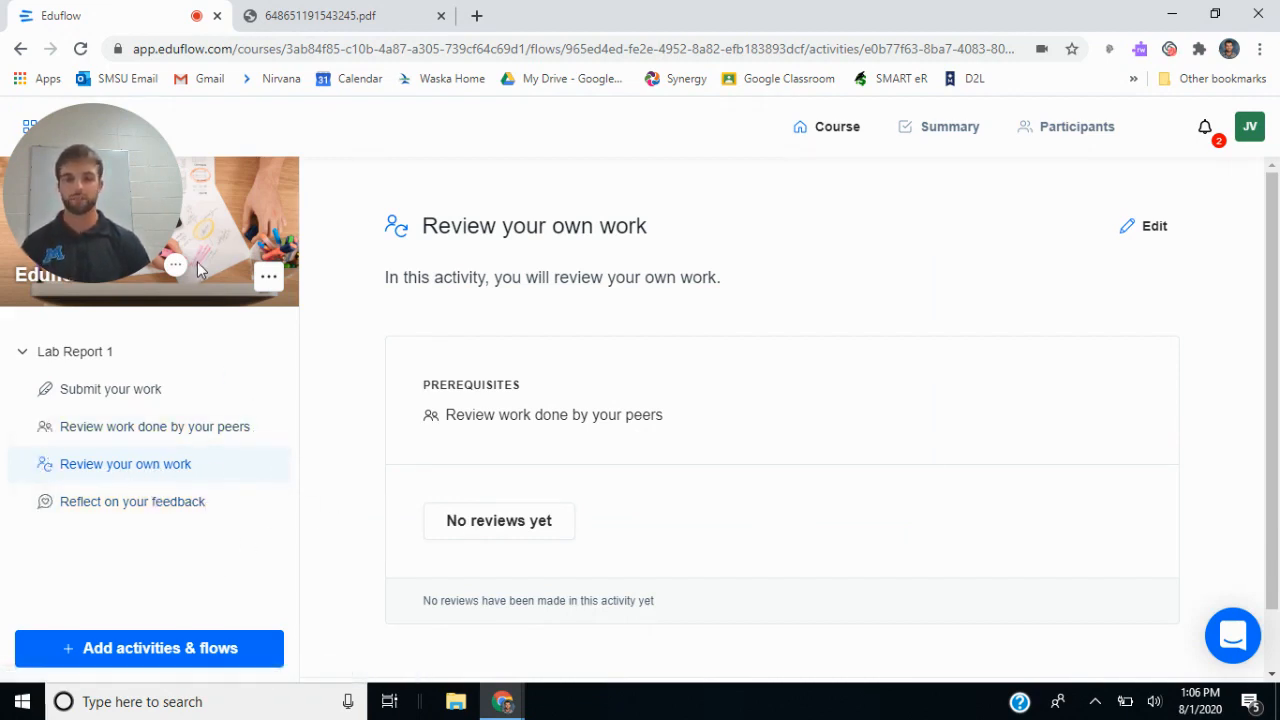
Add a submission activity to the end of the Lab Report 1 flow and rename it "Final Report Submission".
click(217, 648)
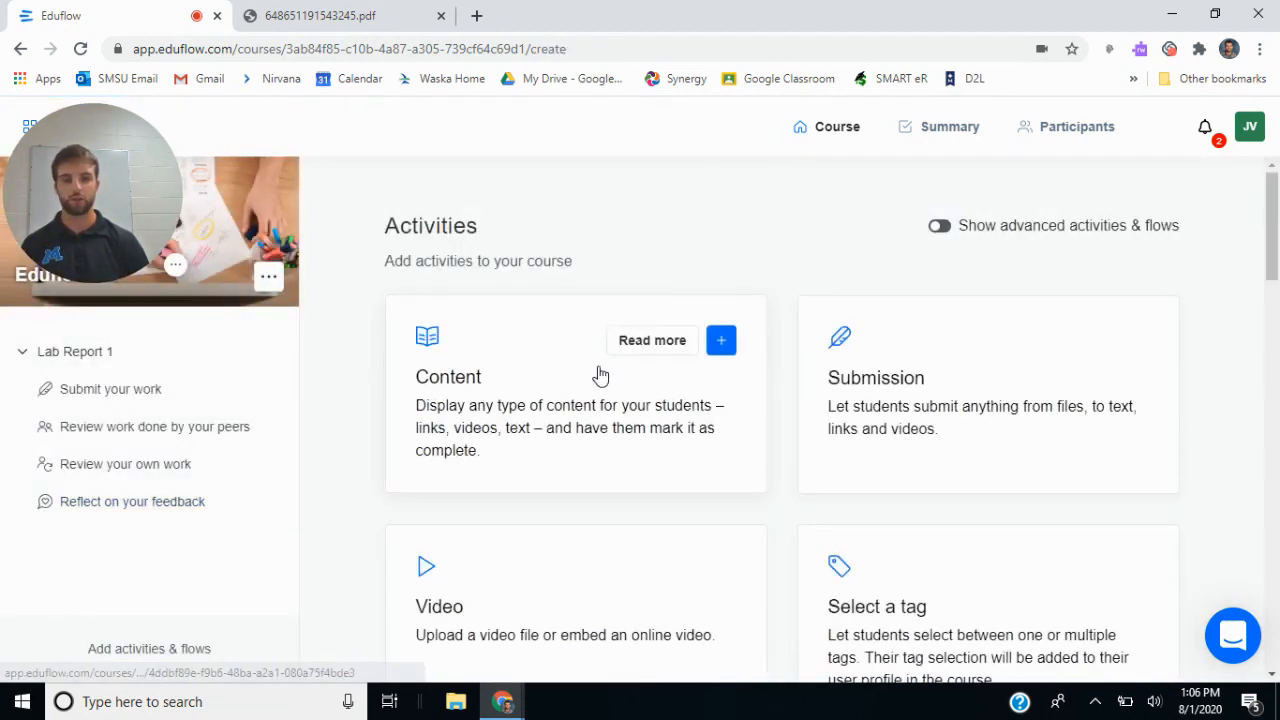
click(1133, 340)
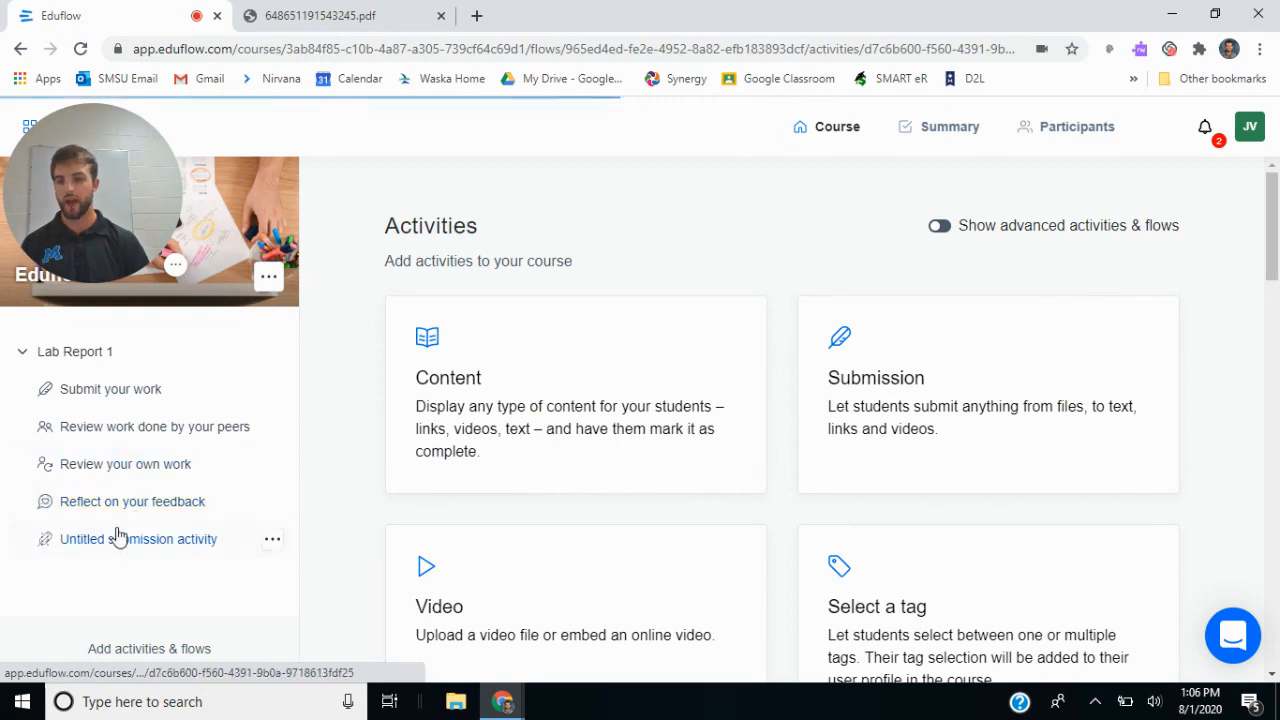
click(272, 546)
click(340, 392)
drag(226, 539, 5, 541)
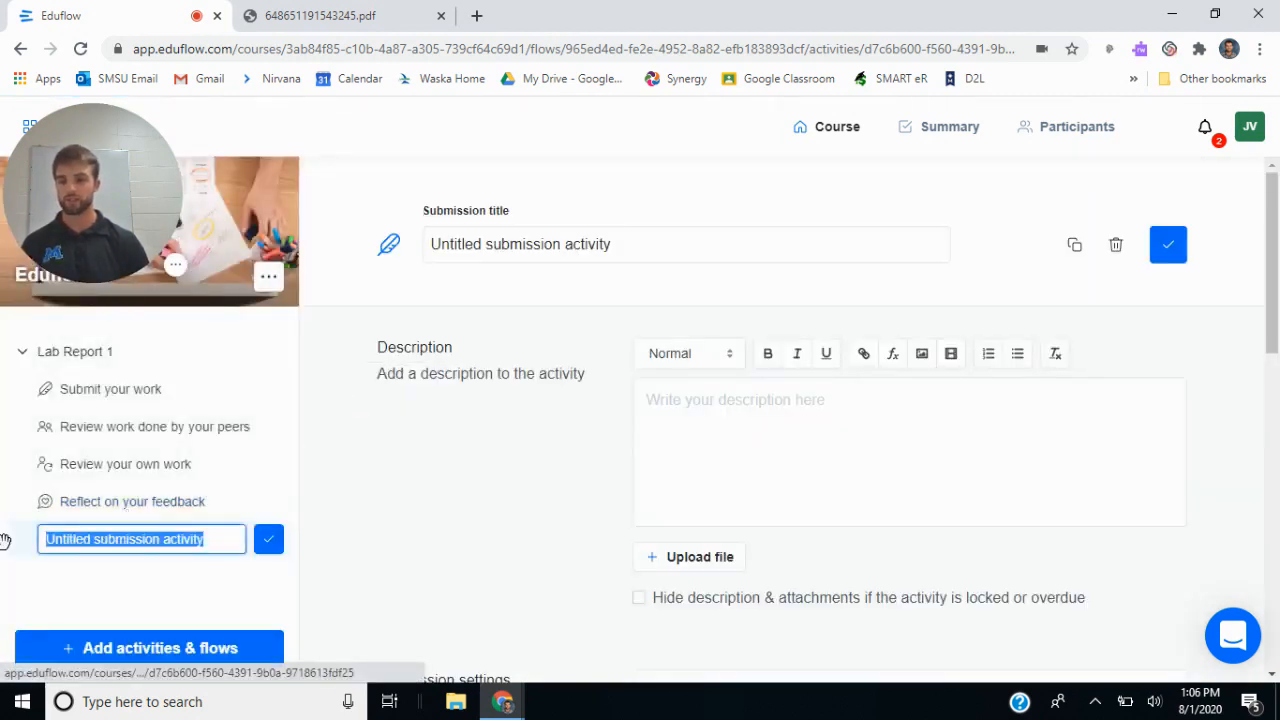
text(Final Rerport Submission)
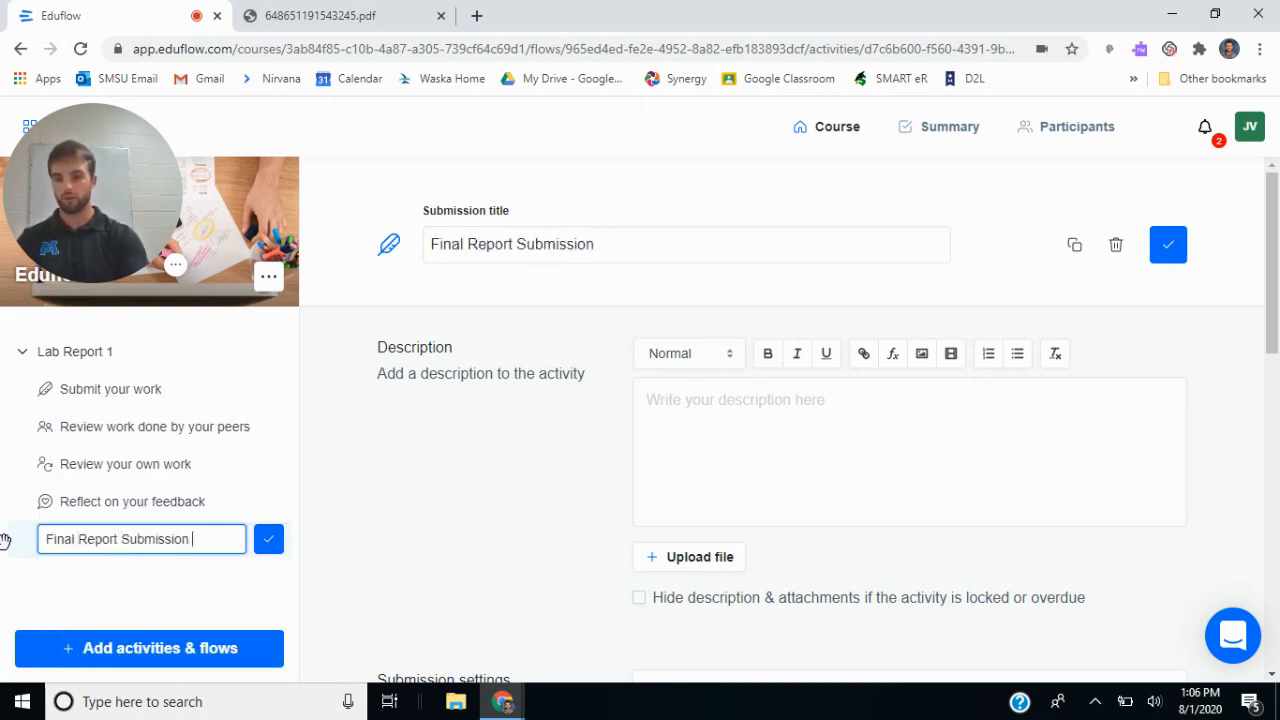
click(268, 545)
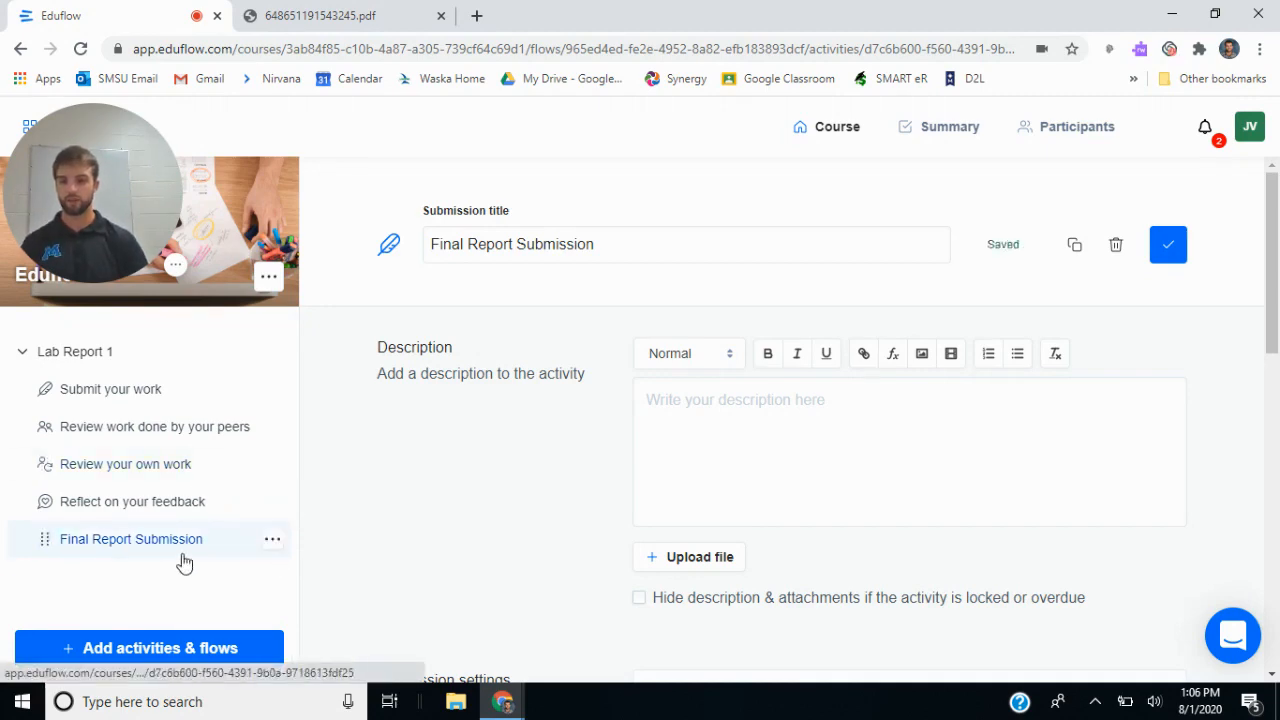
Show the advanced activities and flows and add an Instructor review activity after Final Report Submission.
click(183, 649)
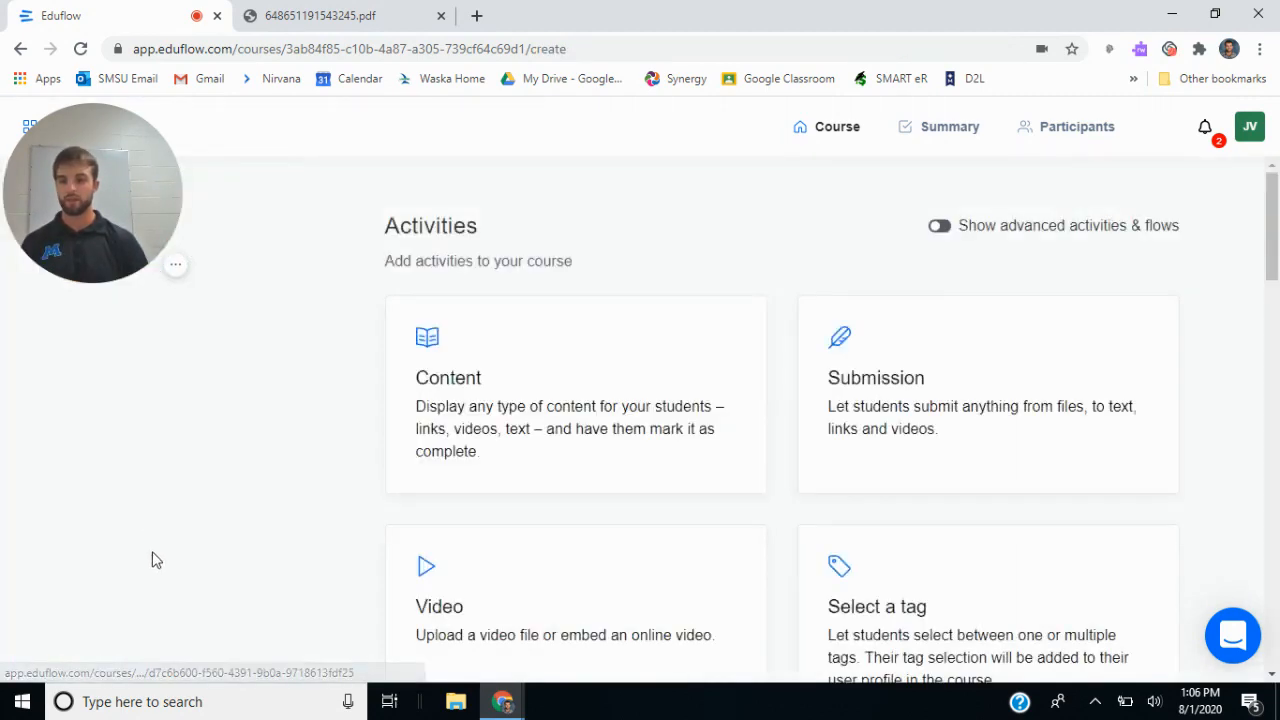
scroll(557, 374, down, 6)
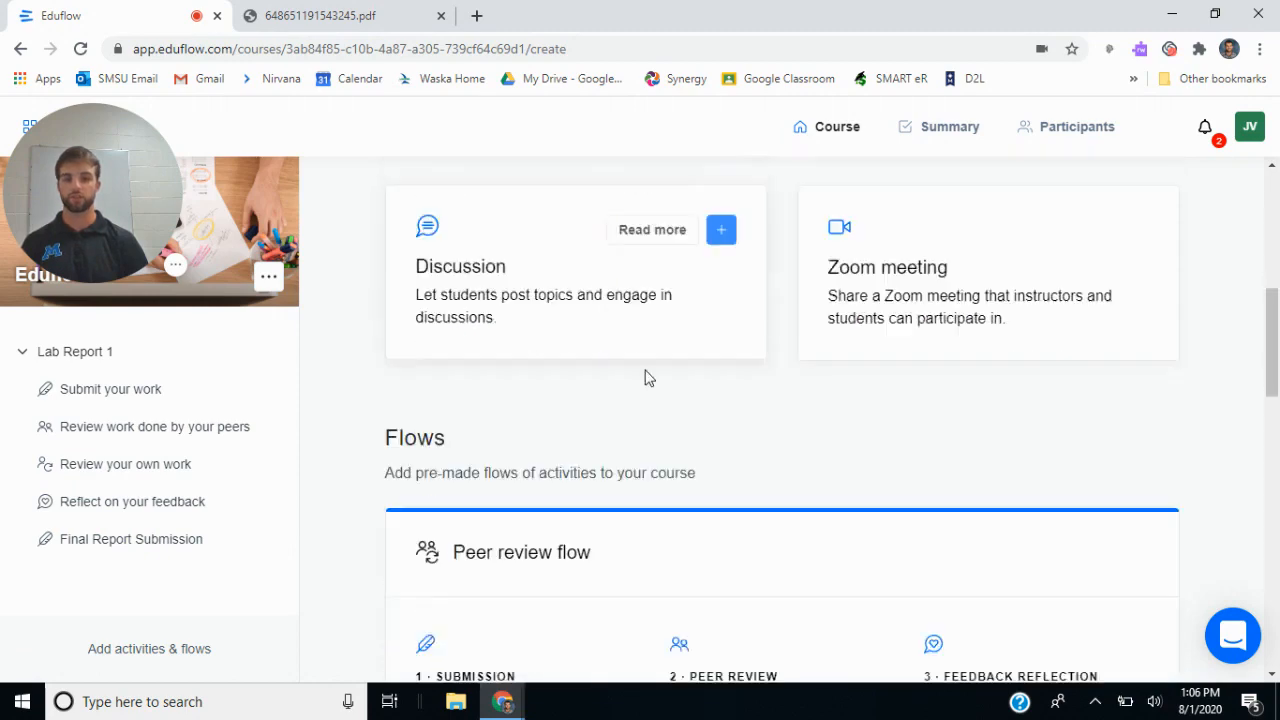
scroll(575, 352, up, 8)
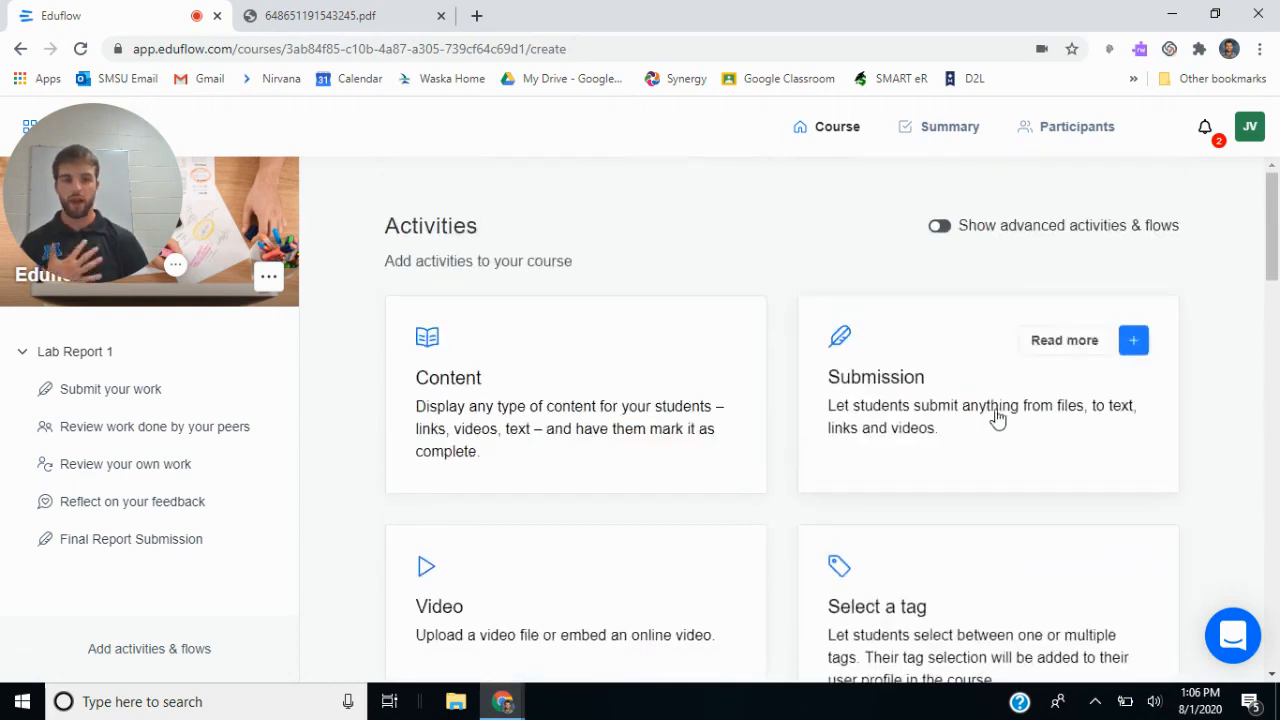
click(940, 229)
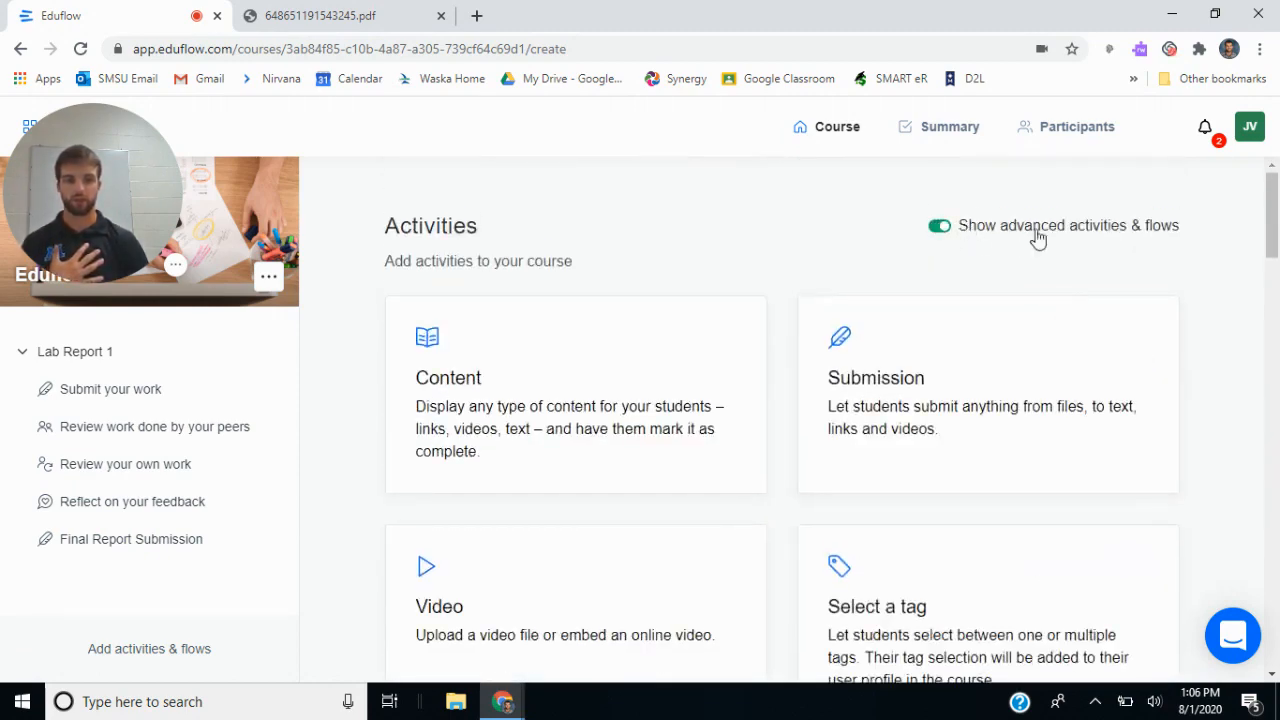
scroll(877, 264, down, 5)
scroll(875, 267, down, 1)
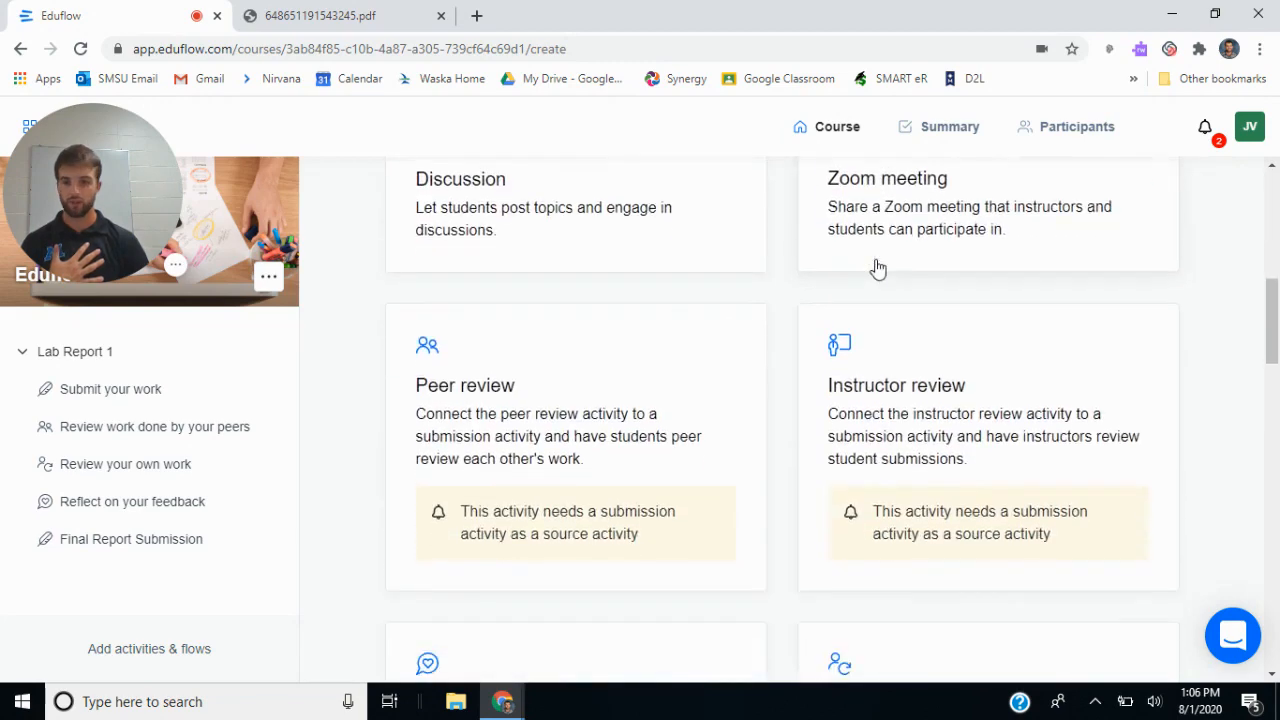
click(1133, 352)
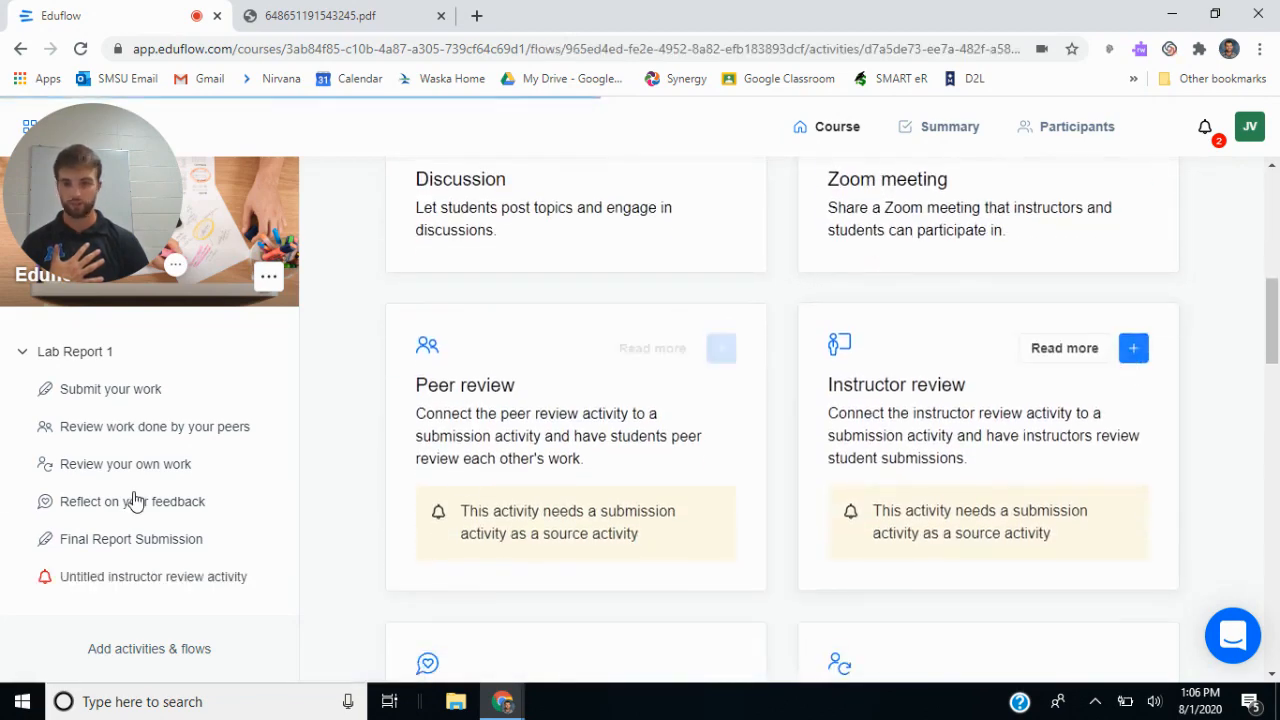
Title the new instructor review activity with the instructor's surname followed by "Review".
click(200, 582)
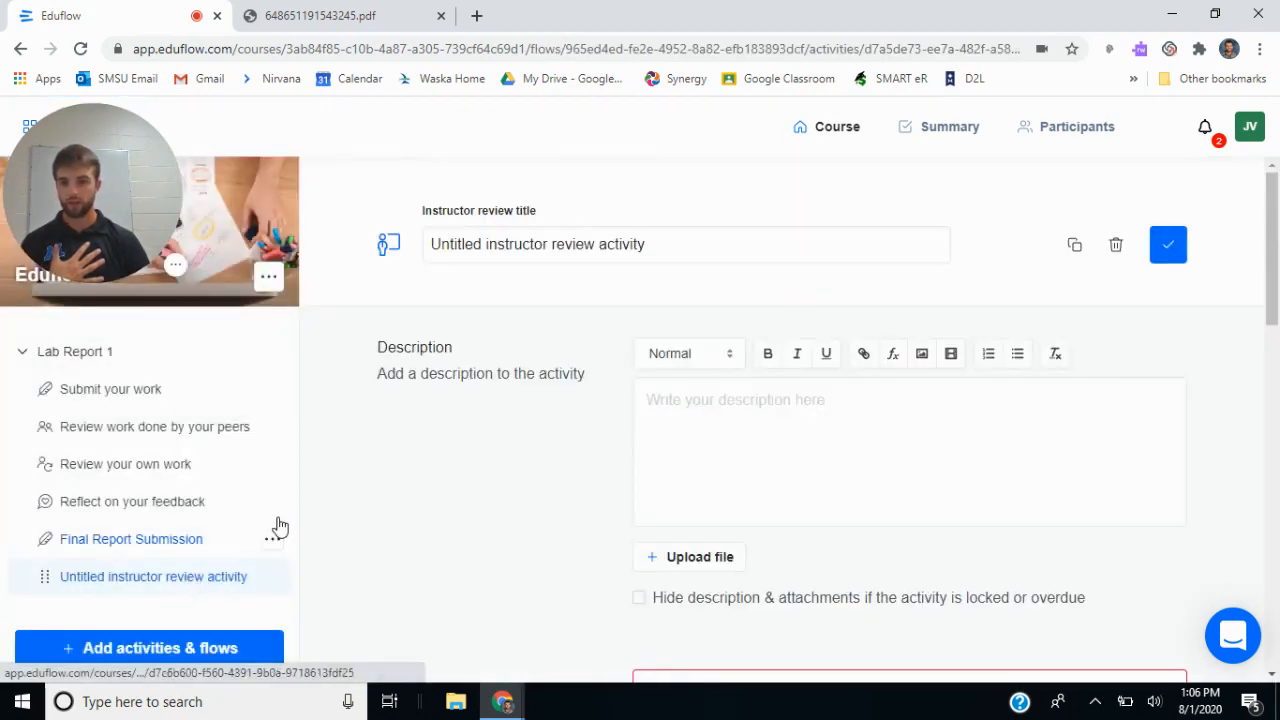
drag(676, 243, 253, 288)
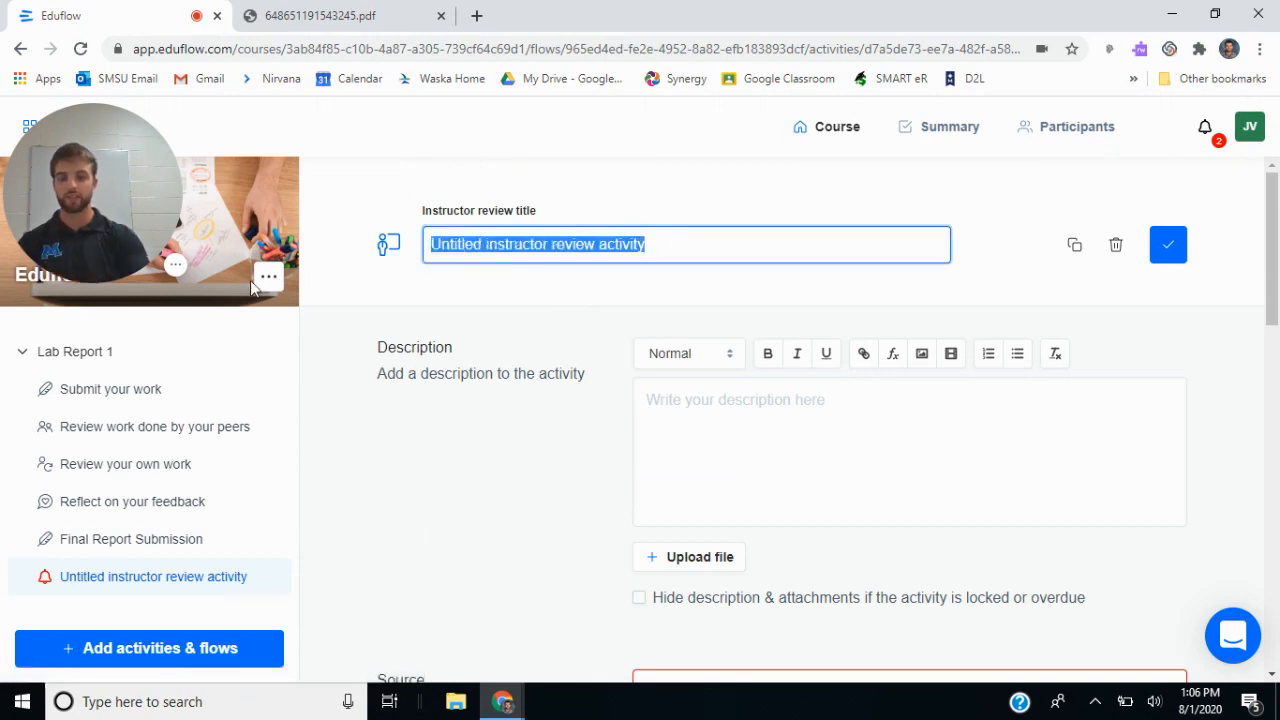
text(Viss R)
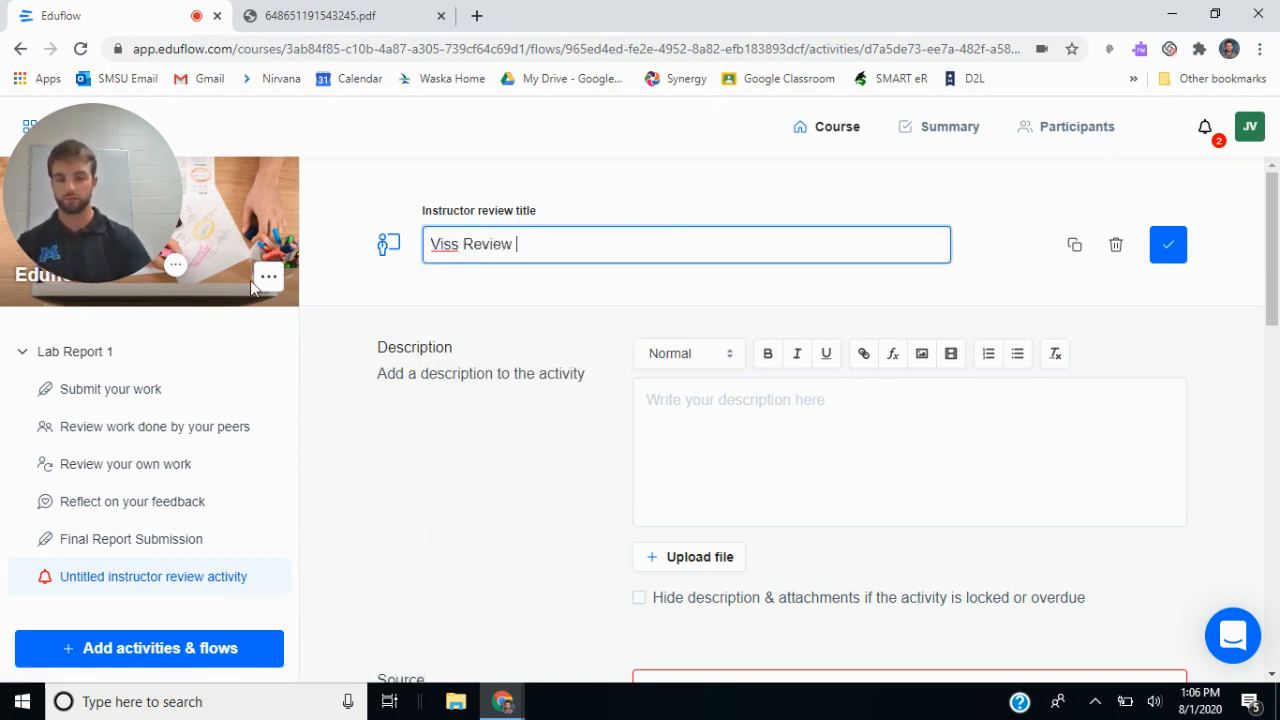
text(eview)
Set Final Report Submission as the source activity for the instructor review.
scroll(1007, 322, down, 3)
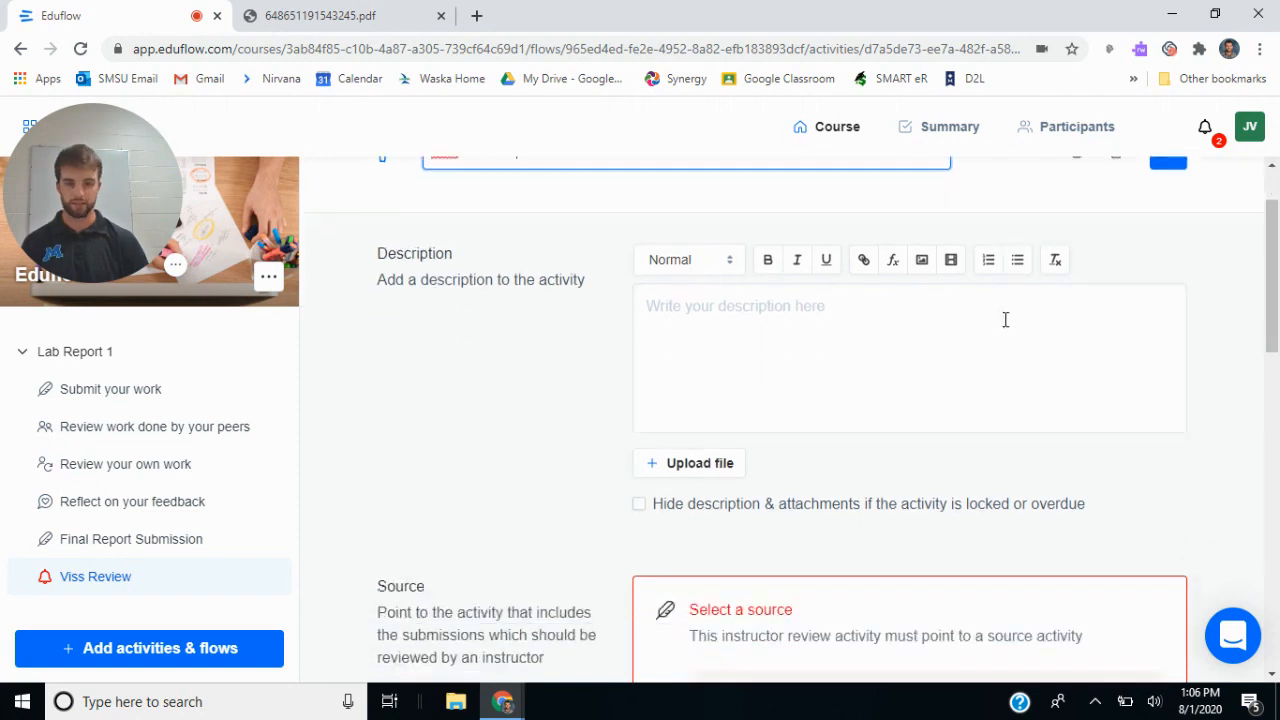
scroll(796, 460, down, 1)
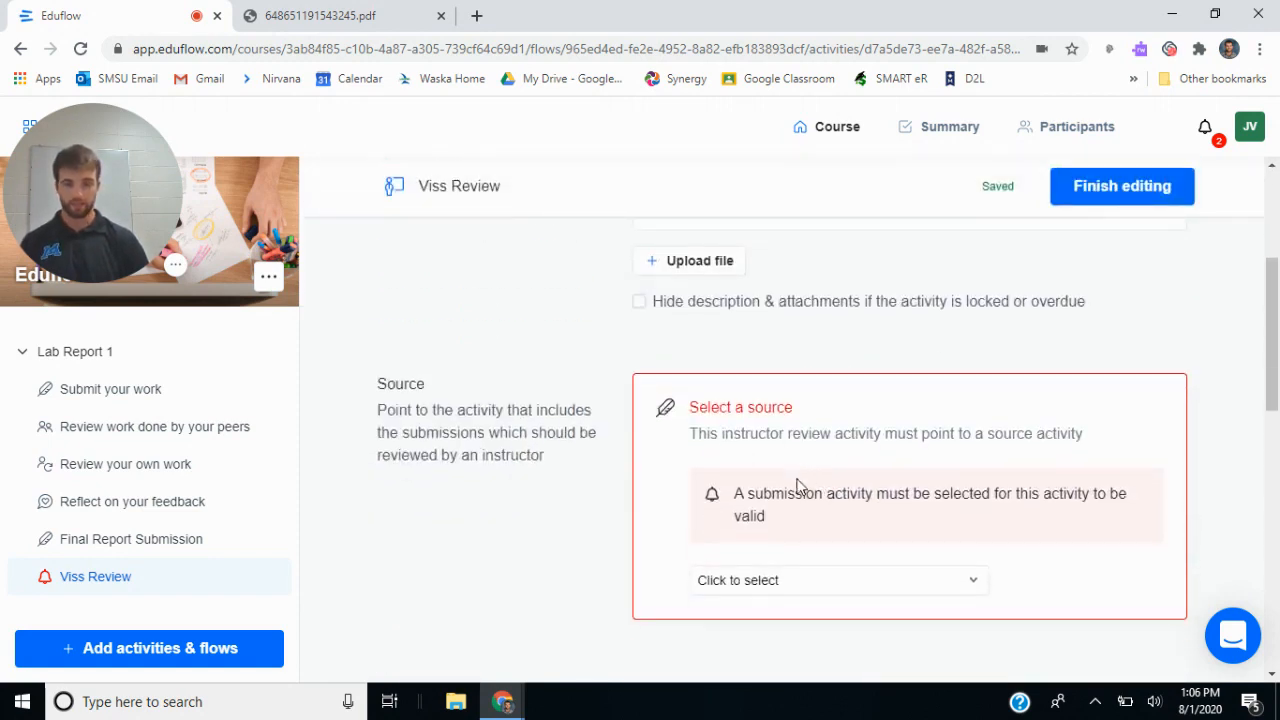
click(801, 501)
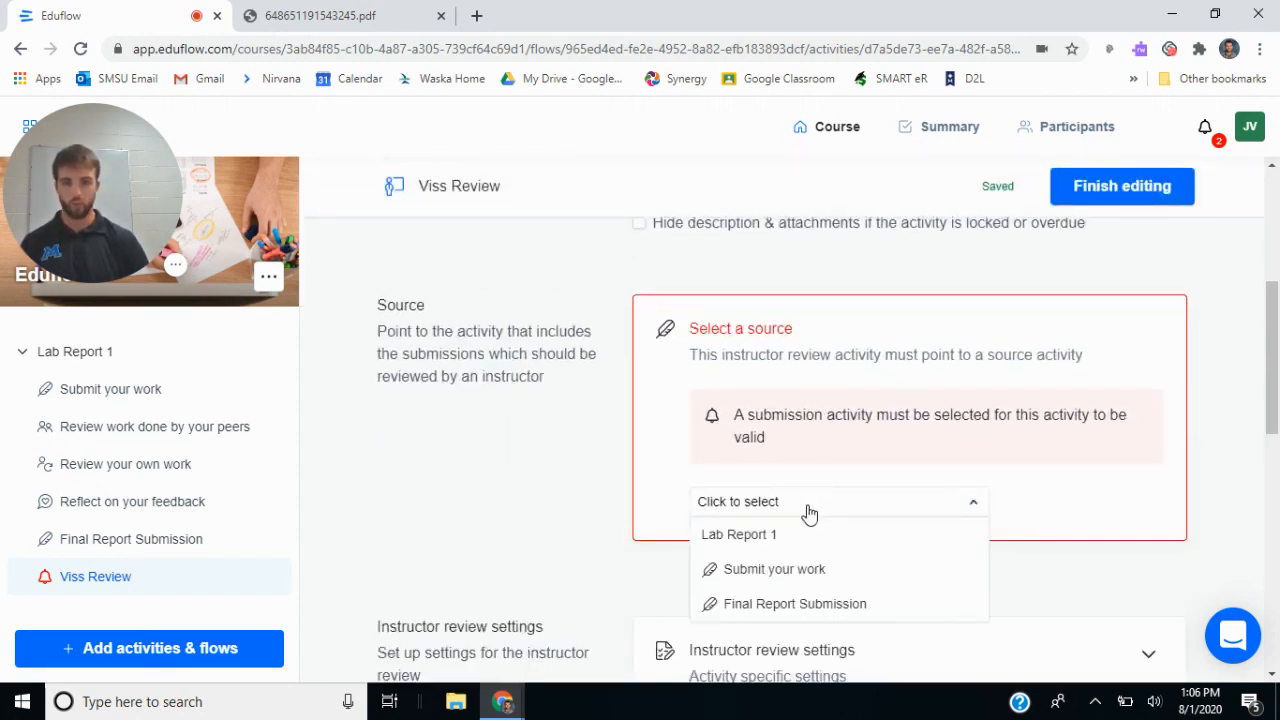
click(816, 604)
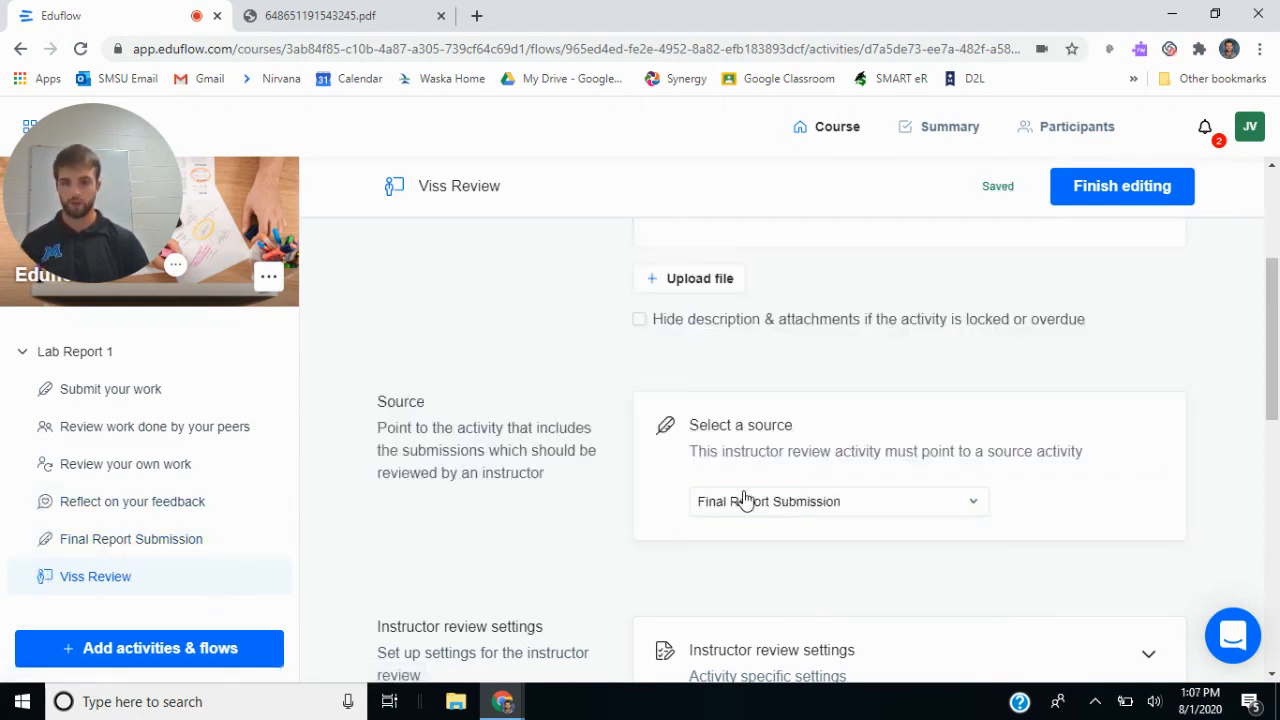
scroll(563, 509, down, 2)
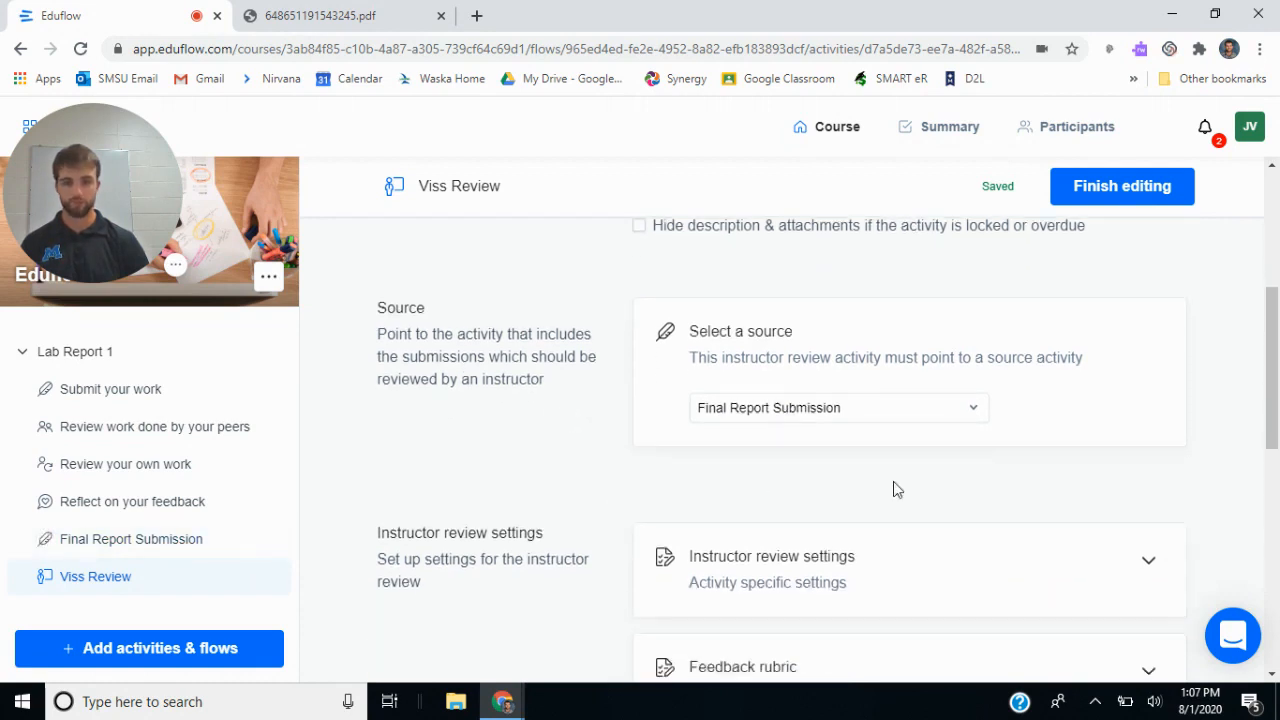
Examine the instructor review's specific settings and its feedback rubric, including the rubric question and the option to replace the rubric.
click(1149, 468)
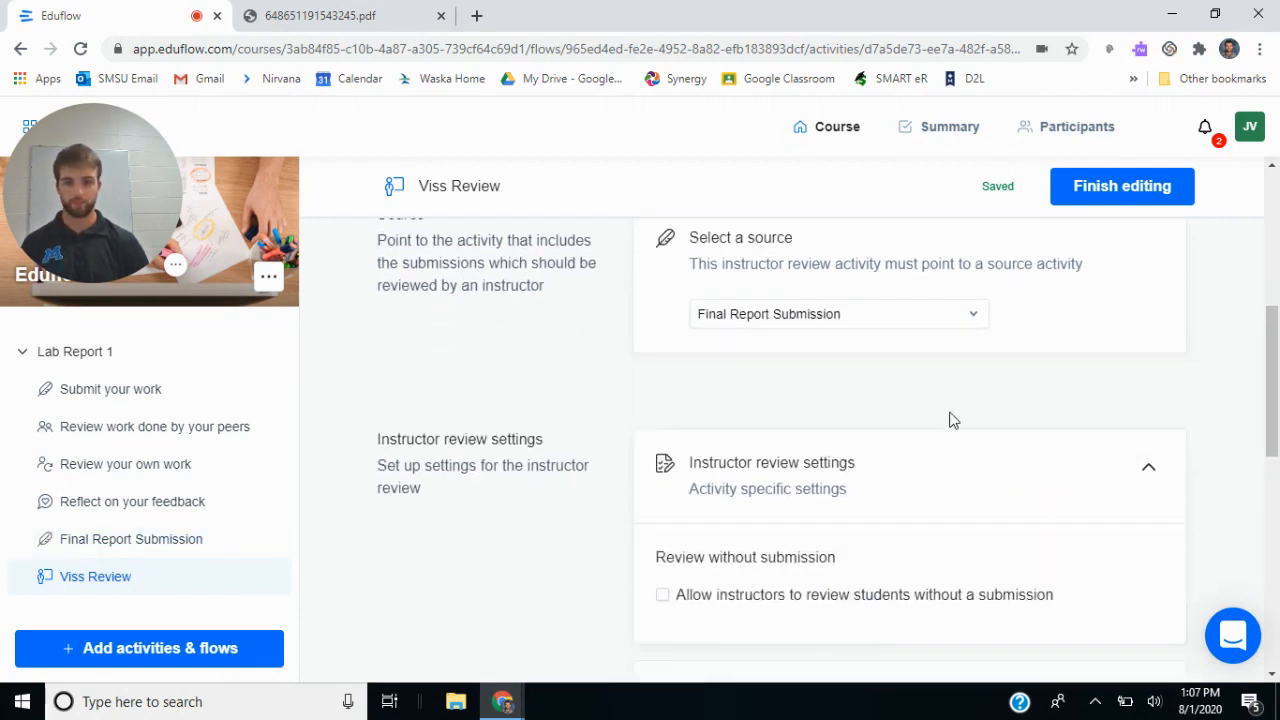
scroll(857, 392, down, 2)
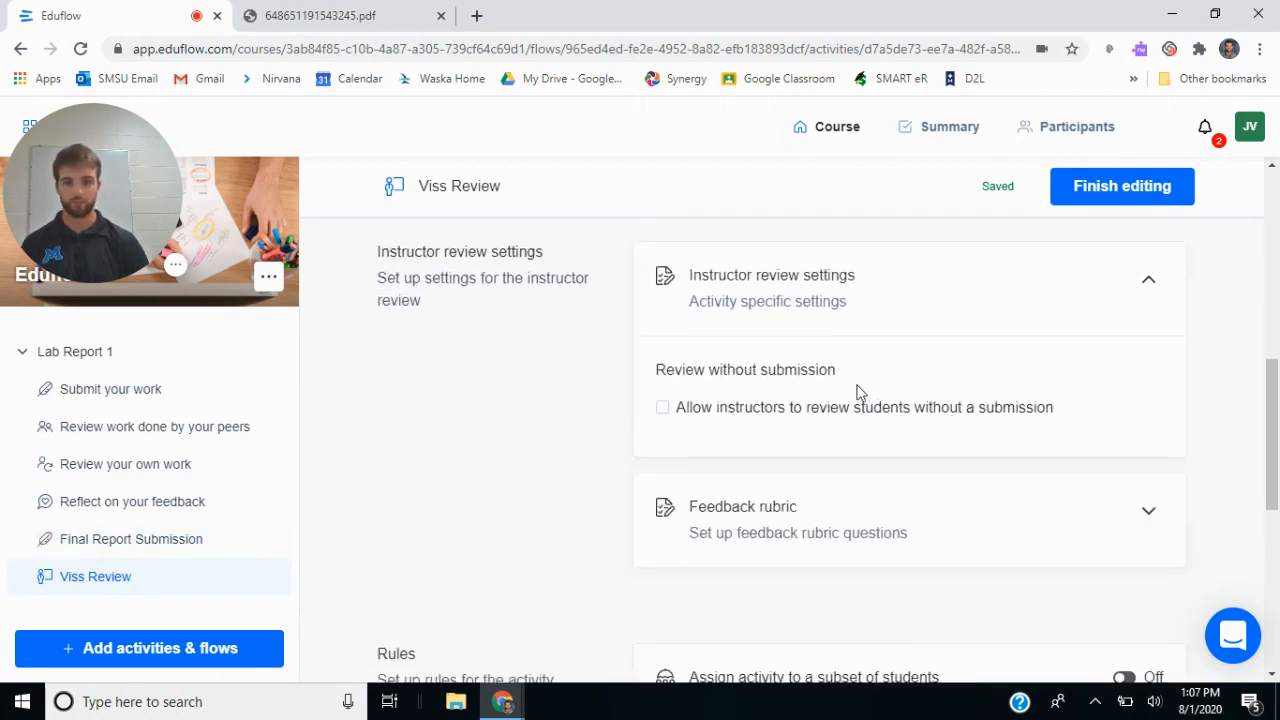
click(1147, 516)
scroll(986, 457, down, 3)
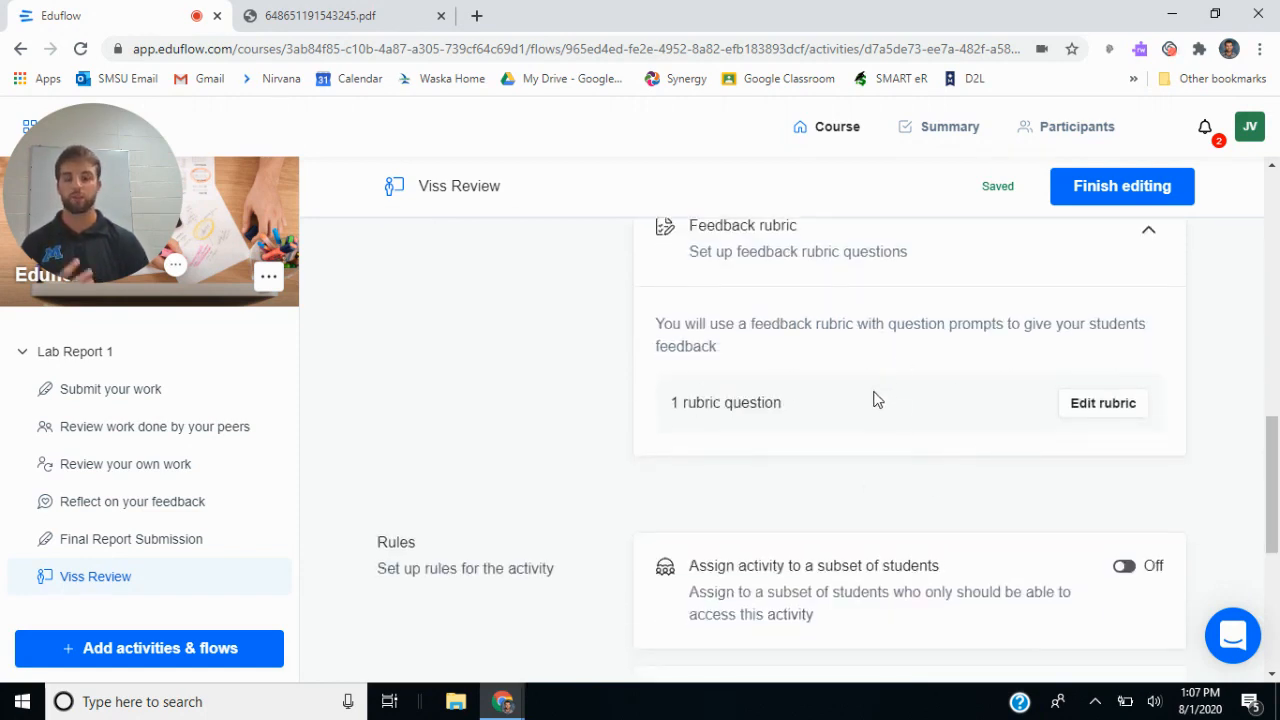
click(1094, 414)
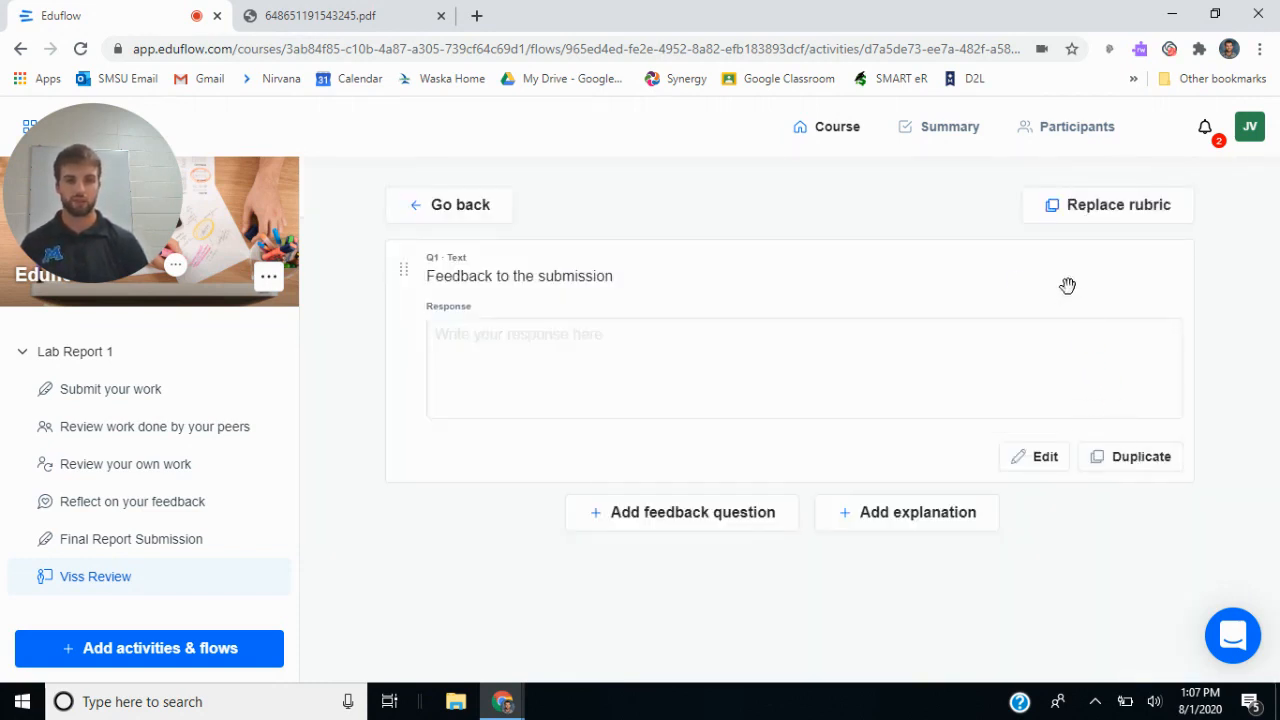
click(1115, 212)
click(460, 208)
scroll(814, 420, down, 1)
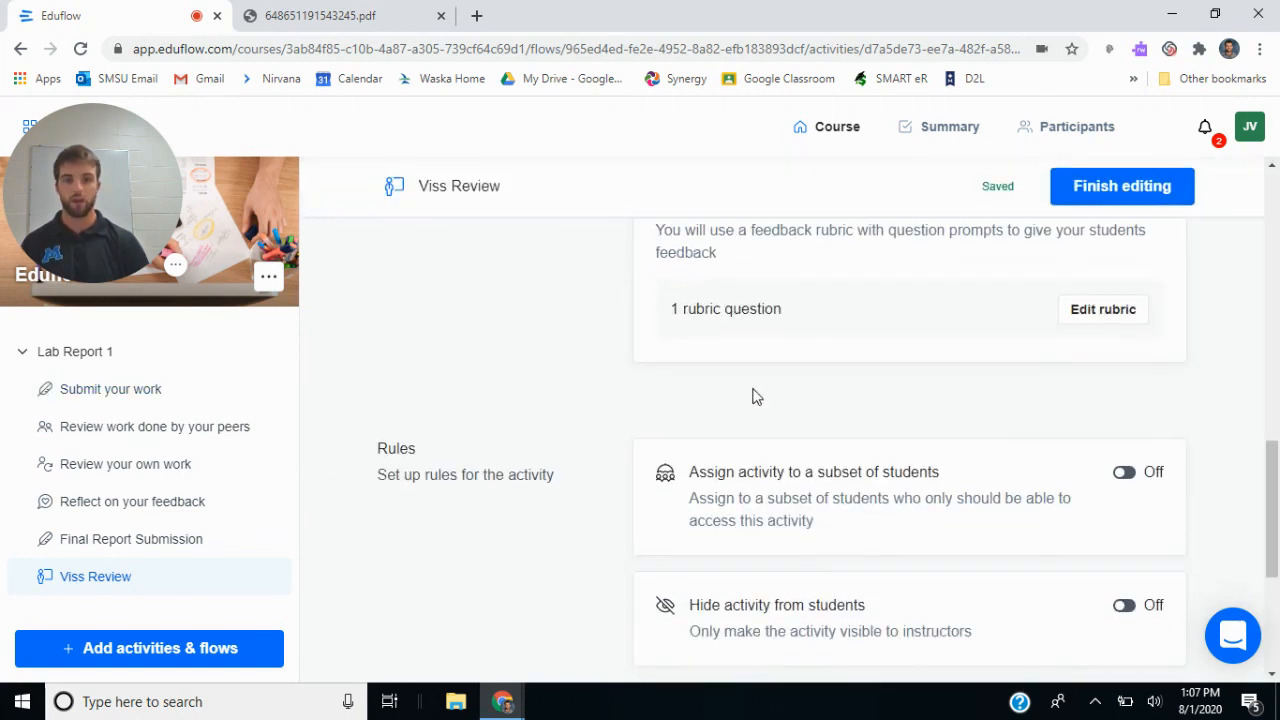
scroll(850, 405, up, 1)
click(1078, 408)
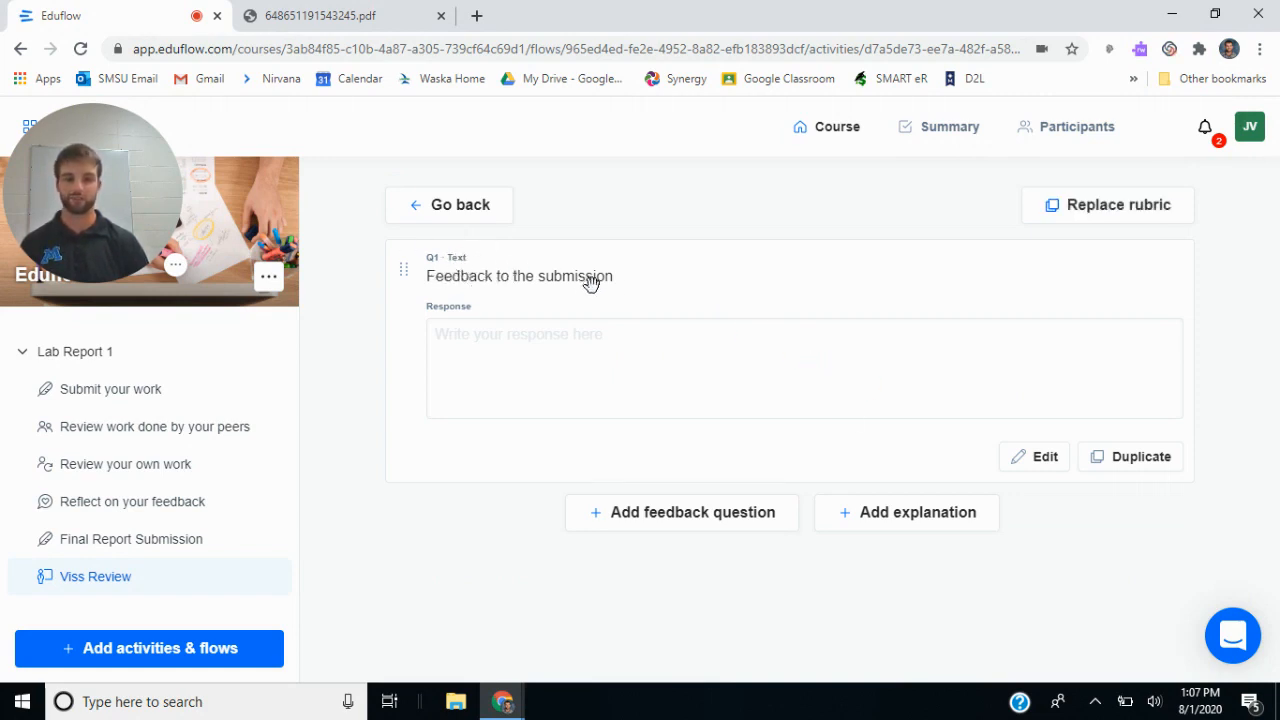
click(428, 215)
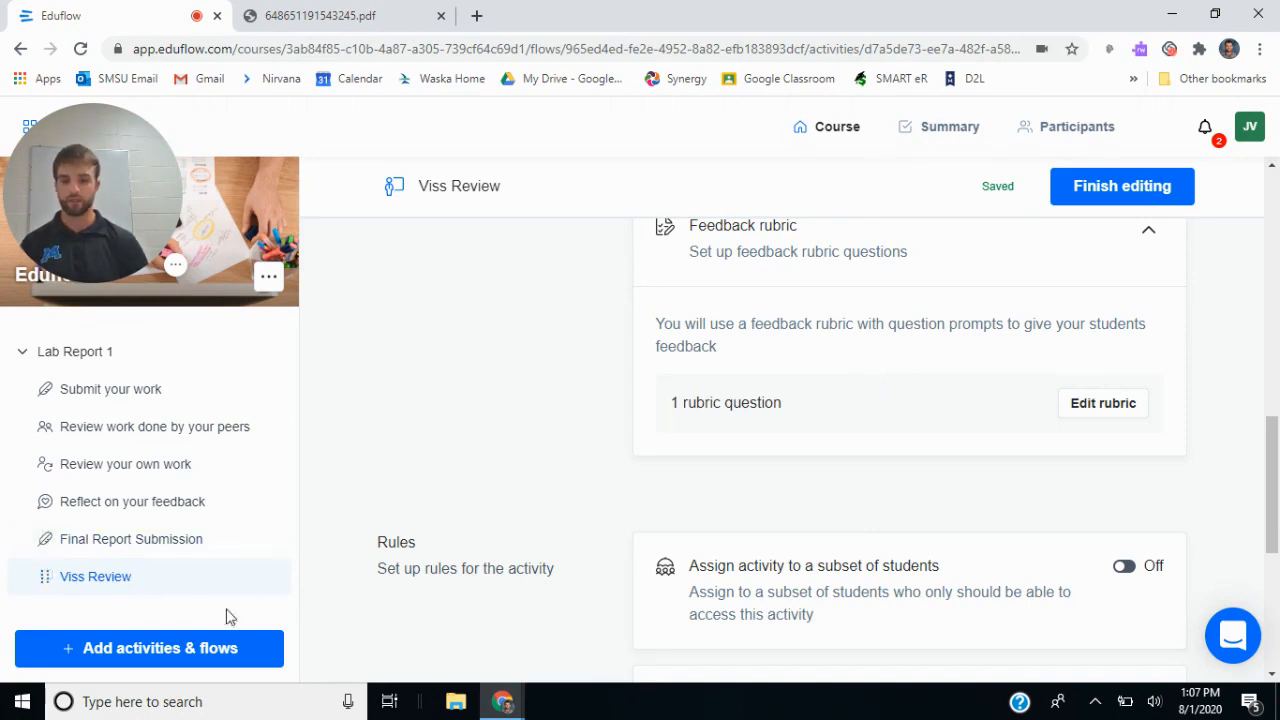
Look through the instructor review's rules, finish editing the activity and read the notice about students' access to feedback.
scroll(606, 554, down, 3)
scroll(1058, 404, down, 2)
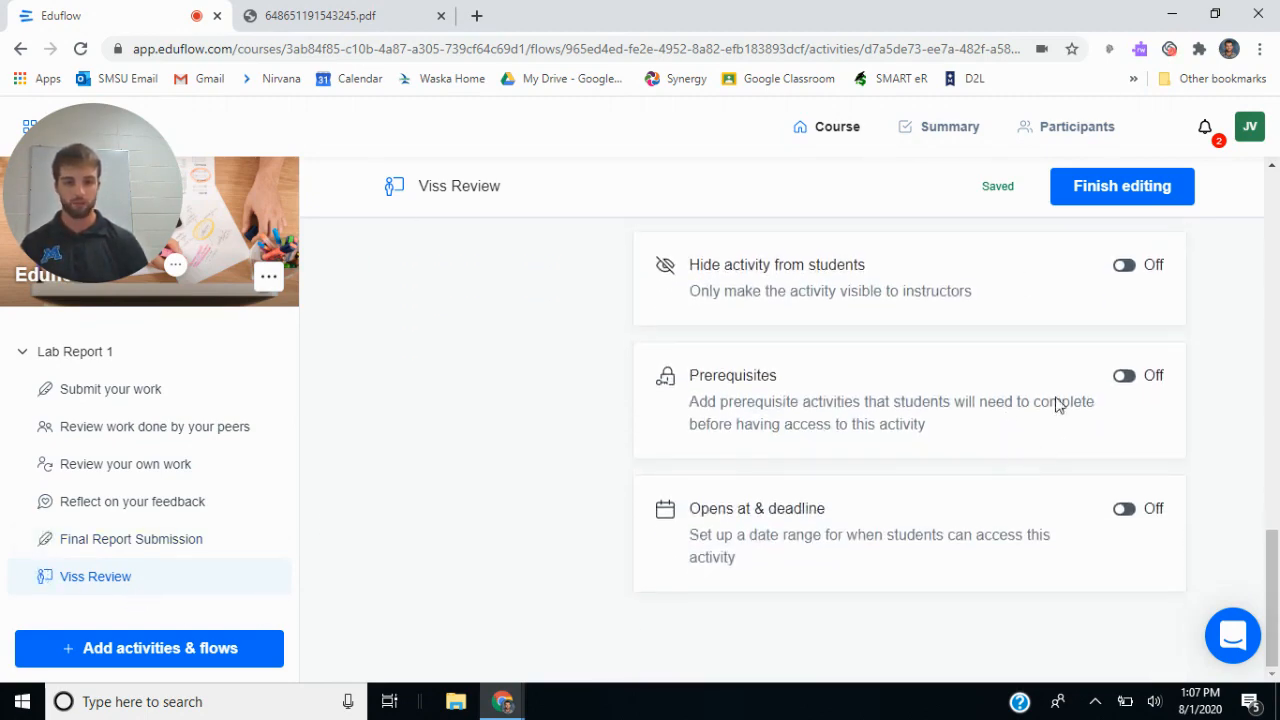
scroll(726, 420, up, 5)
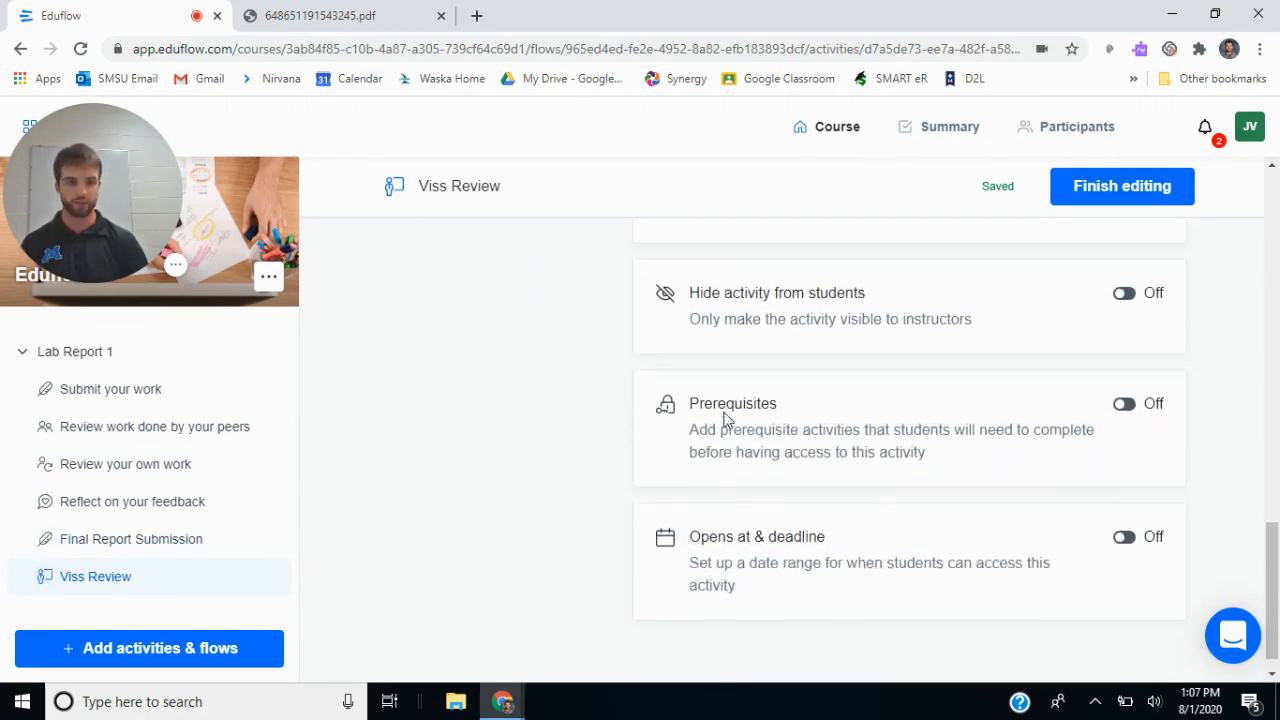
click(1103, 200)
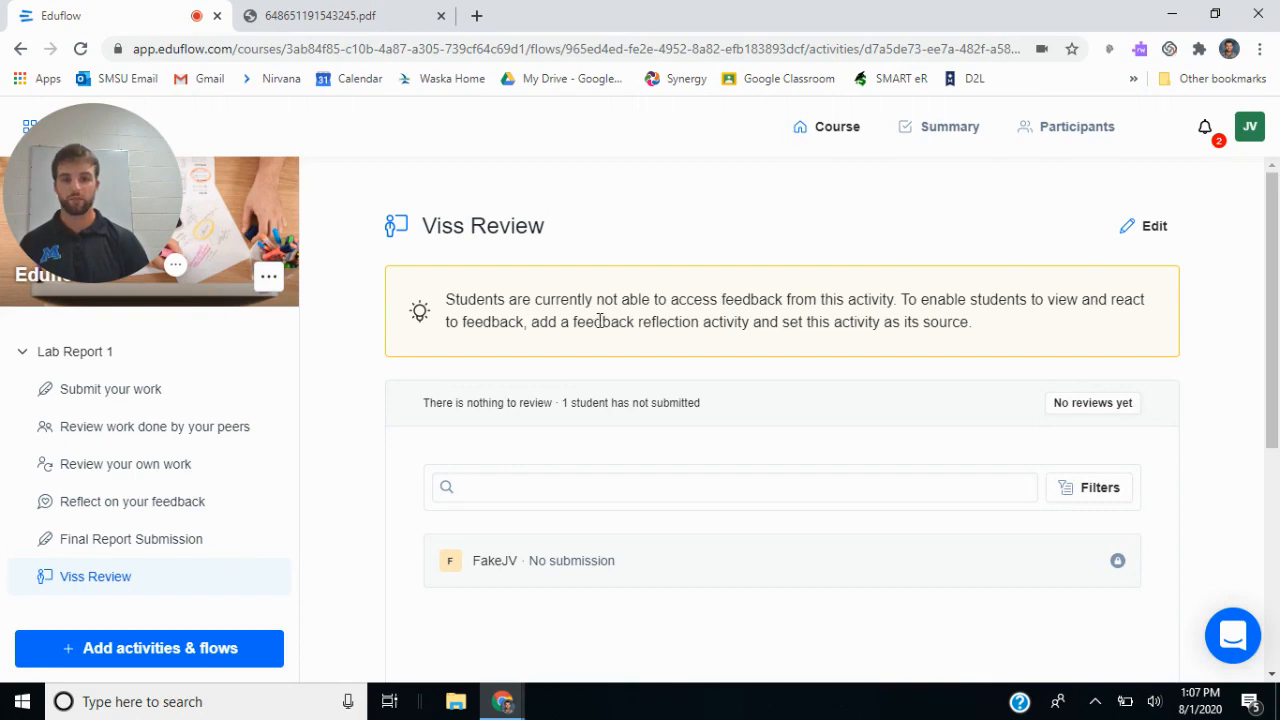
drag(574, 321, 749, 321)
click(349, 486)
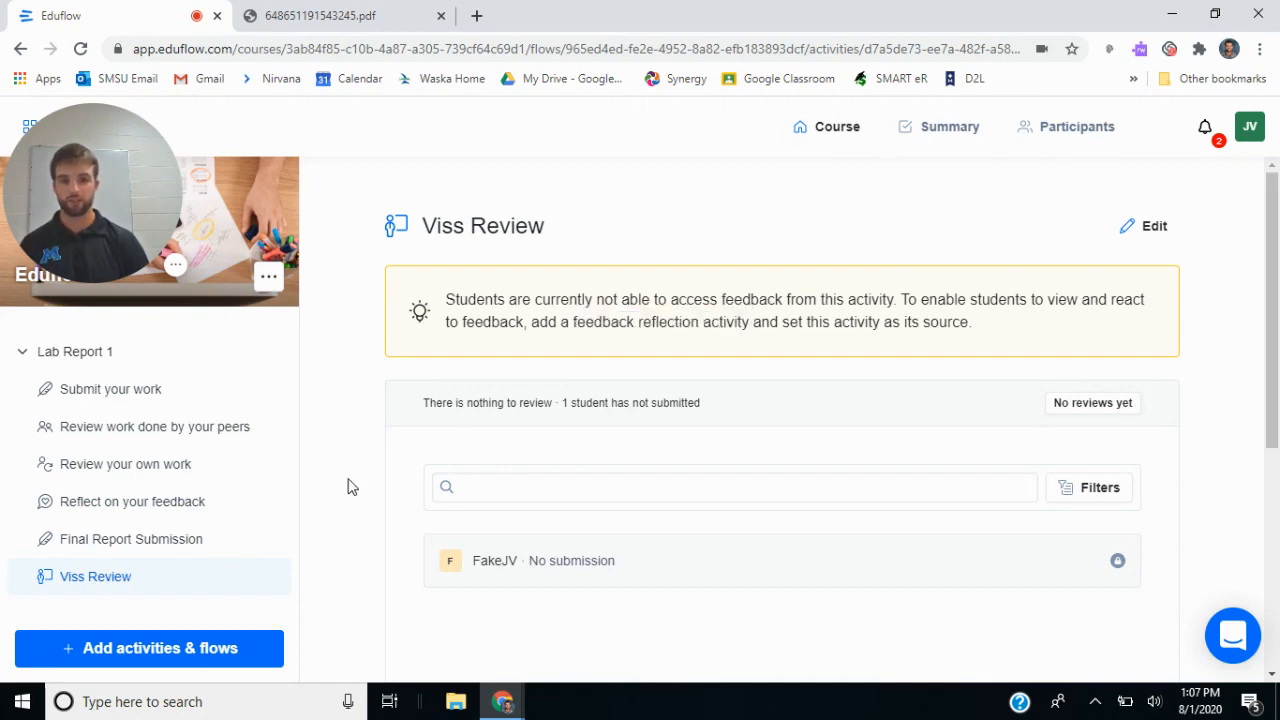
Show the advanced activities and flows and add a Feedback reflection activity to the end of the Lab Report 1 flow.
click(240, 650)
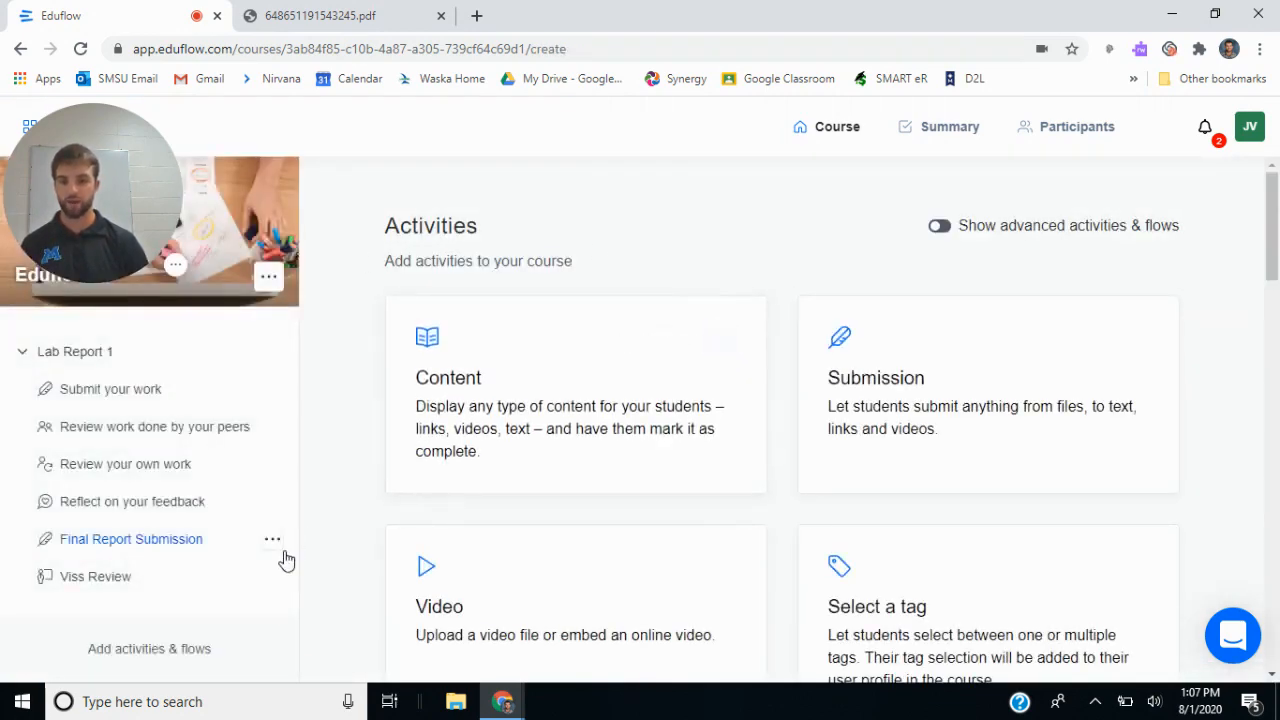
scroll(686, 514, down, 5)
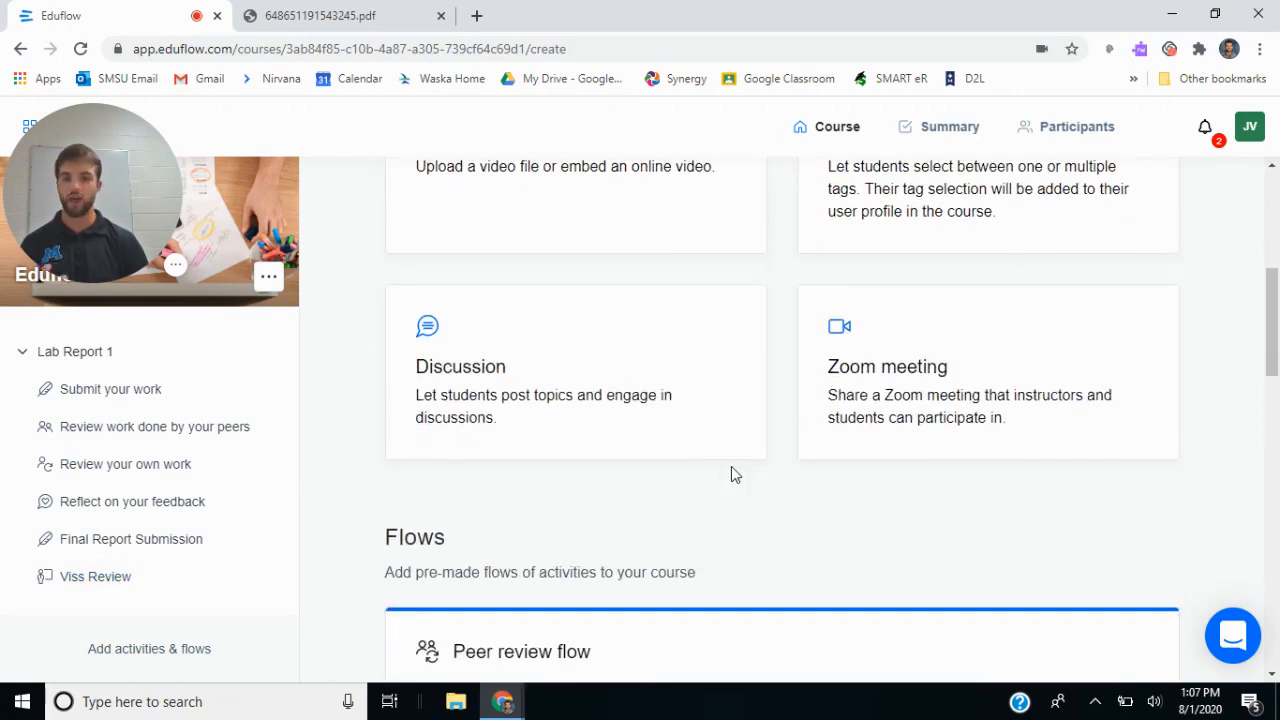
scroll(766, 463, up, 5)
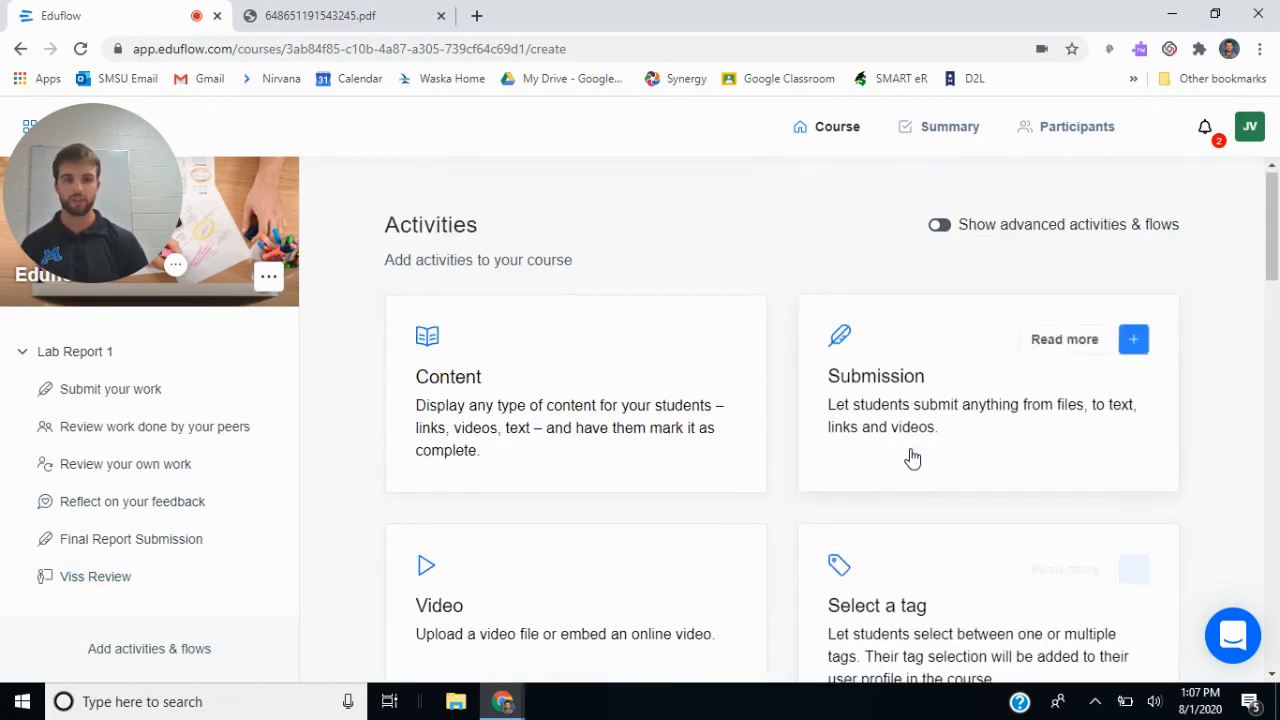
click(940, 226)
scroll(700, 380, down, 2)
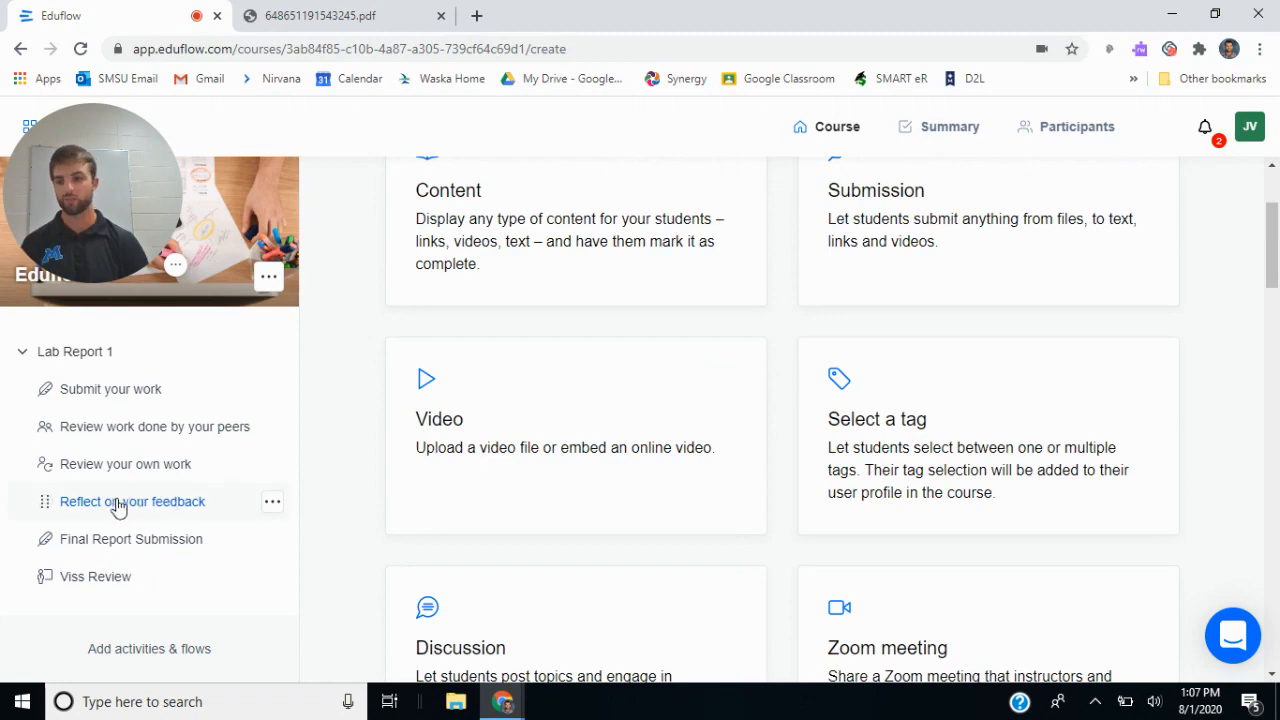
scroll(451, 543, down, 5)
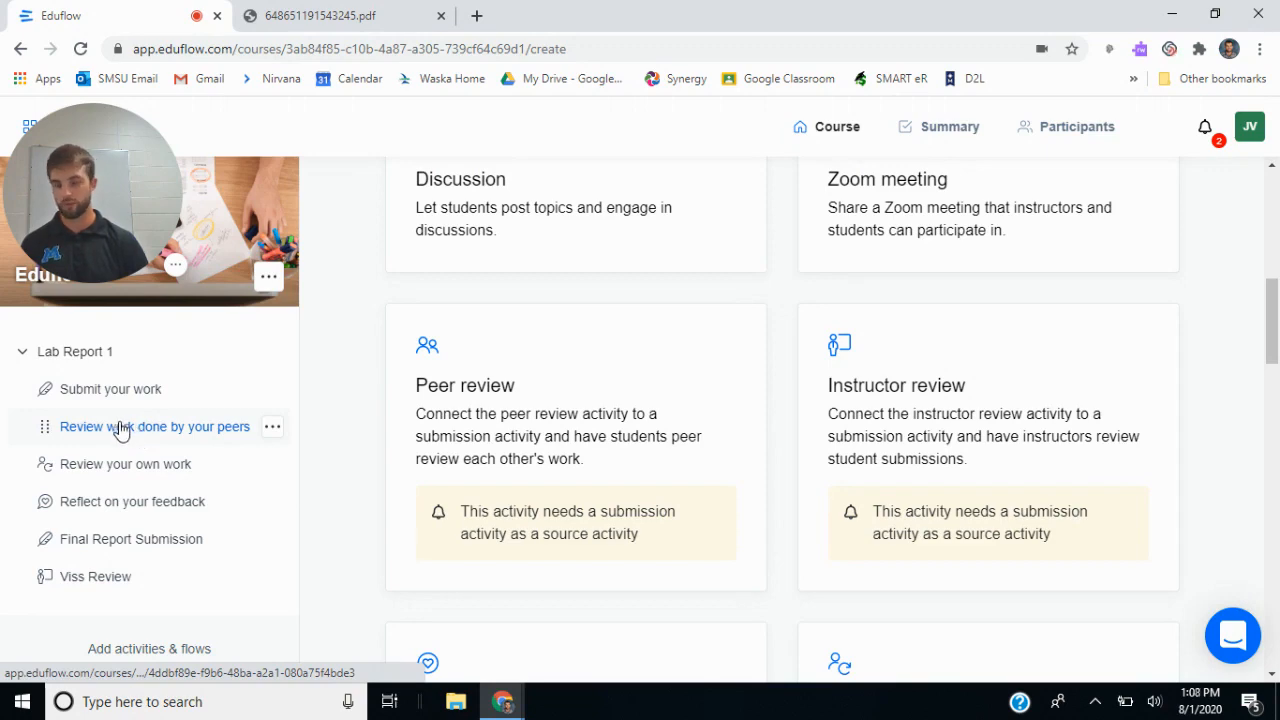
scroll(528, 420, down, 2)
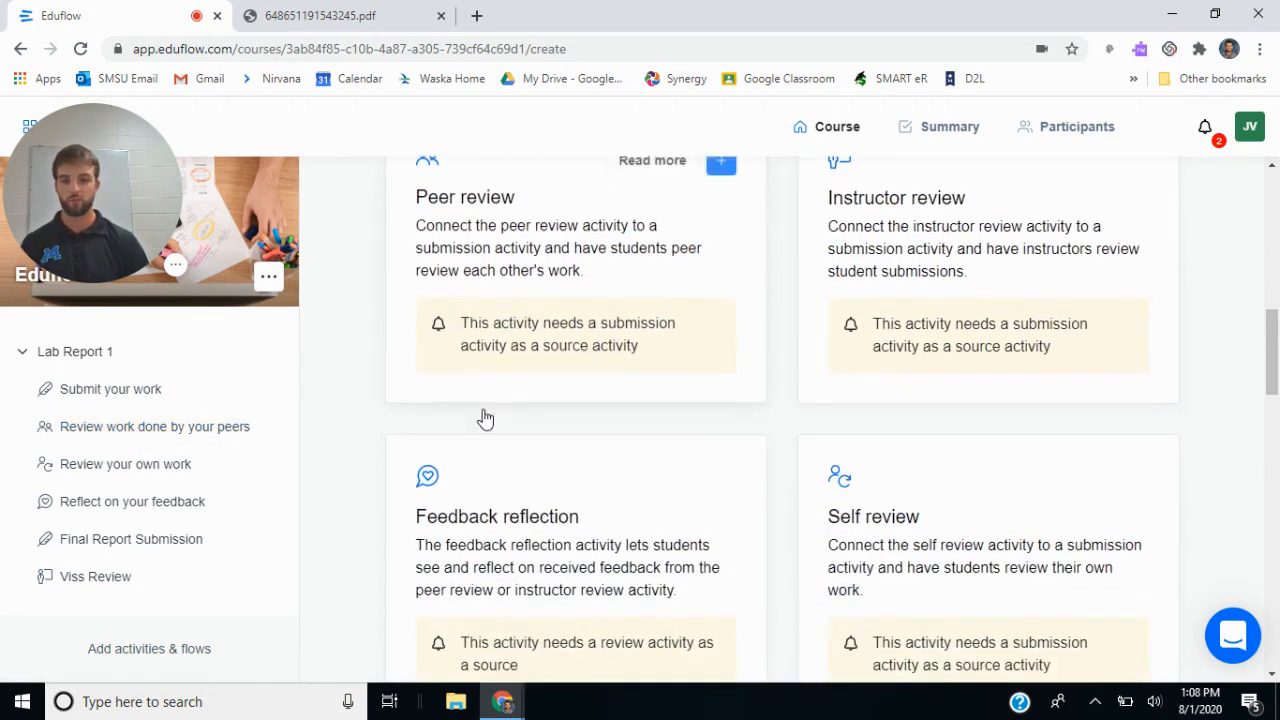
click(722, 484)
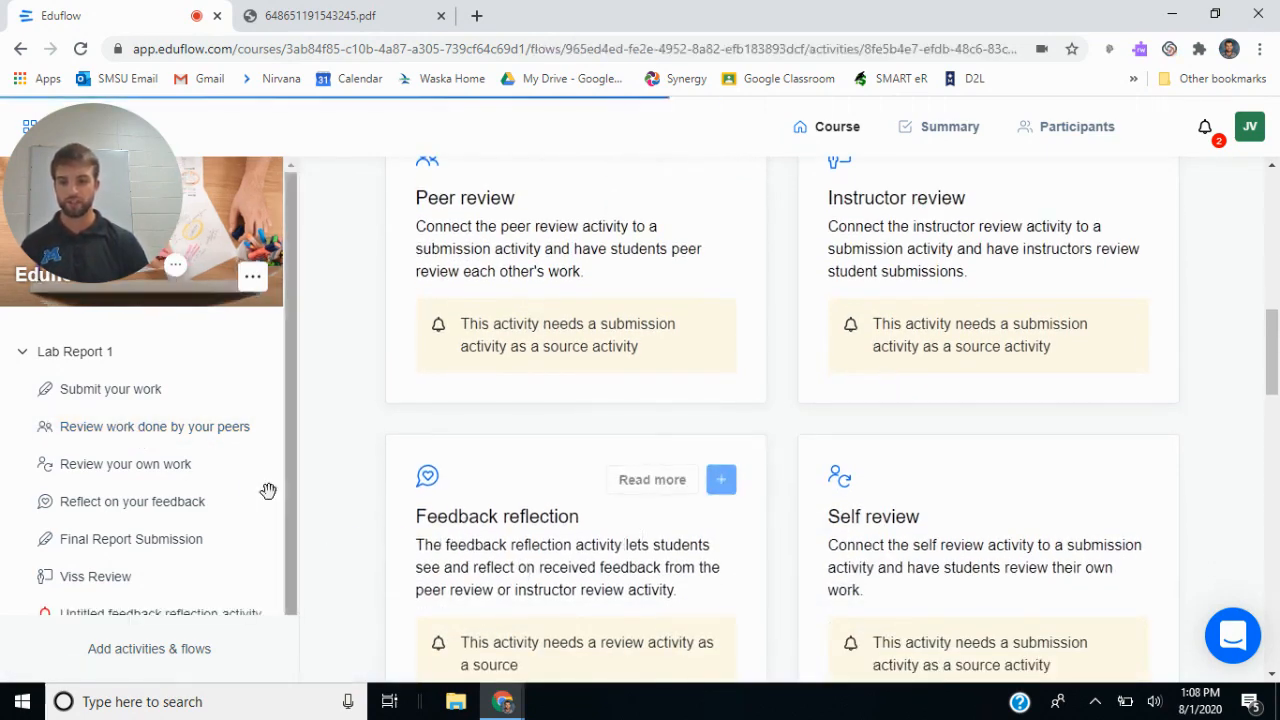
Set the instructor review as the source activity for the new feedback reflection and finish editing it.
click(188, 592)
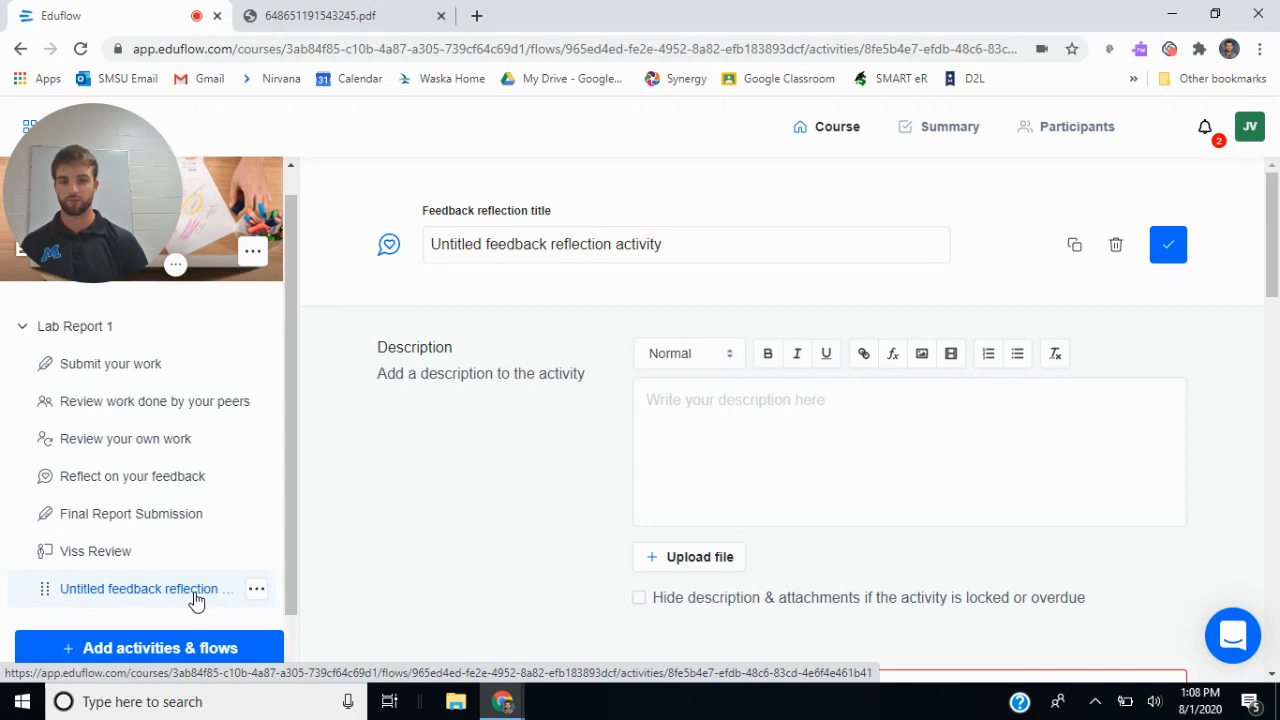
scroll(491, 520, down, 2)
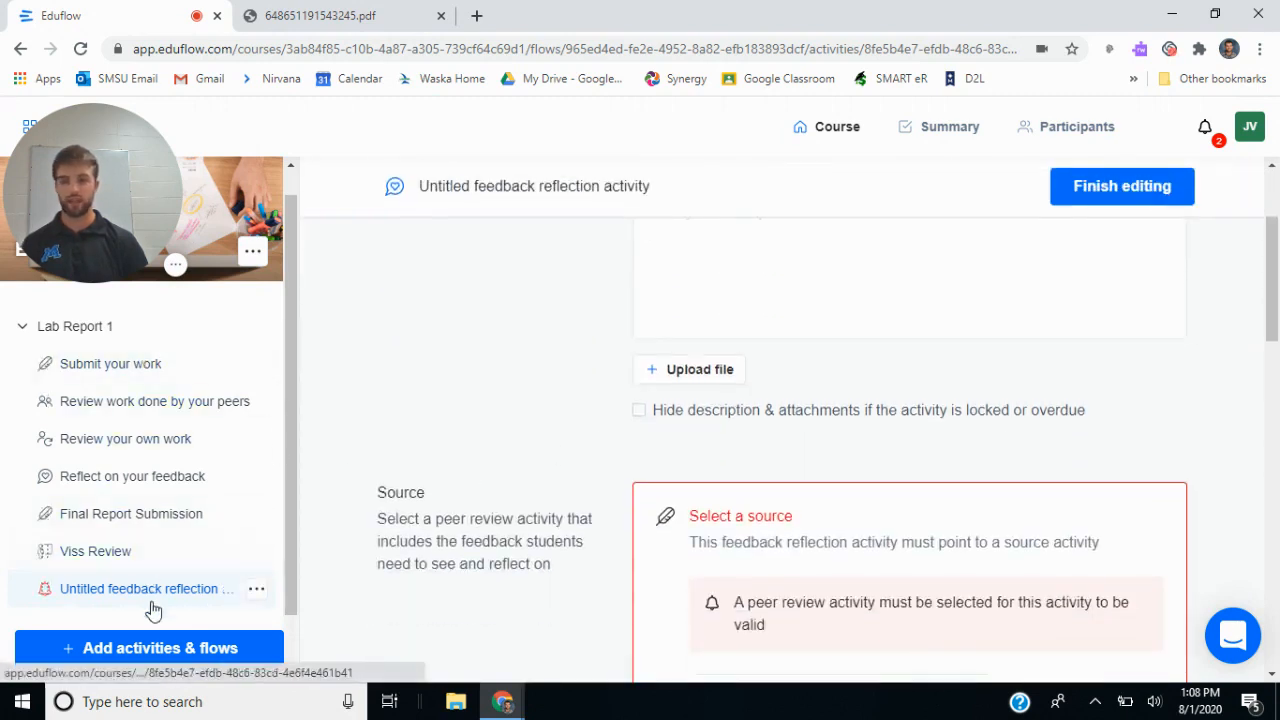
scroll(449, 409, down, 2)
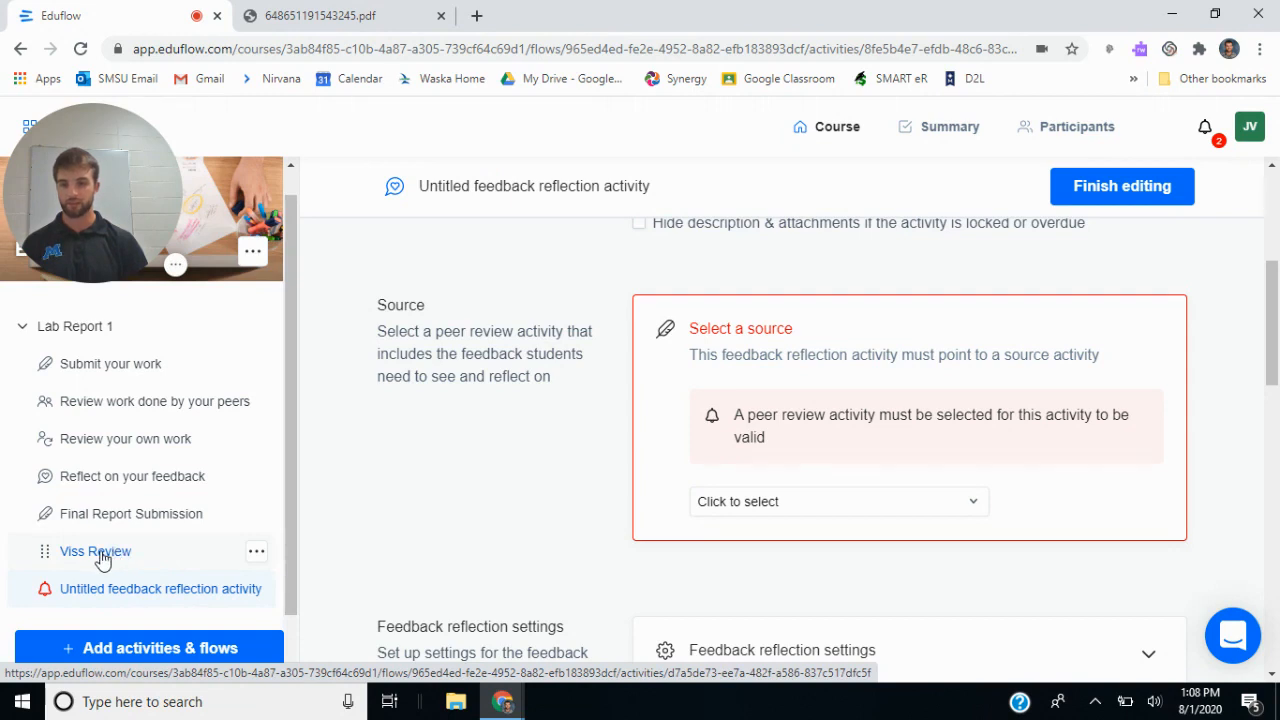
click(831, 503)
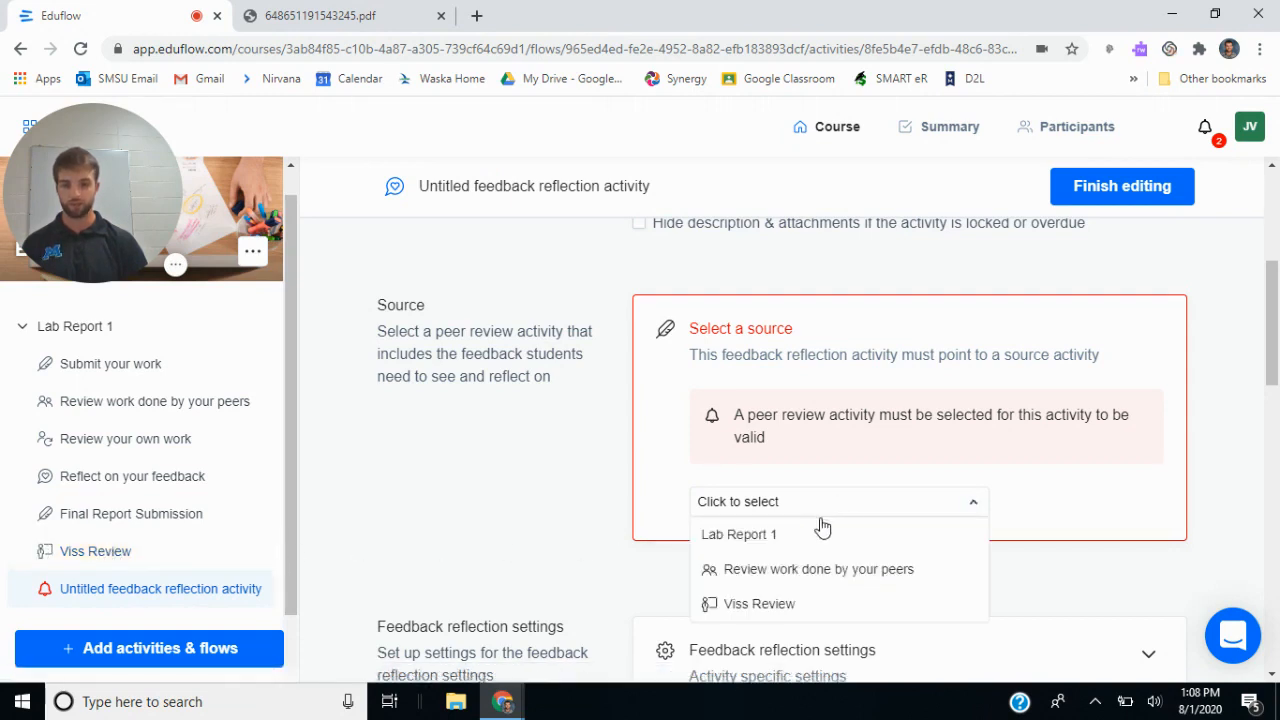
click(822, 604)
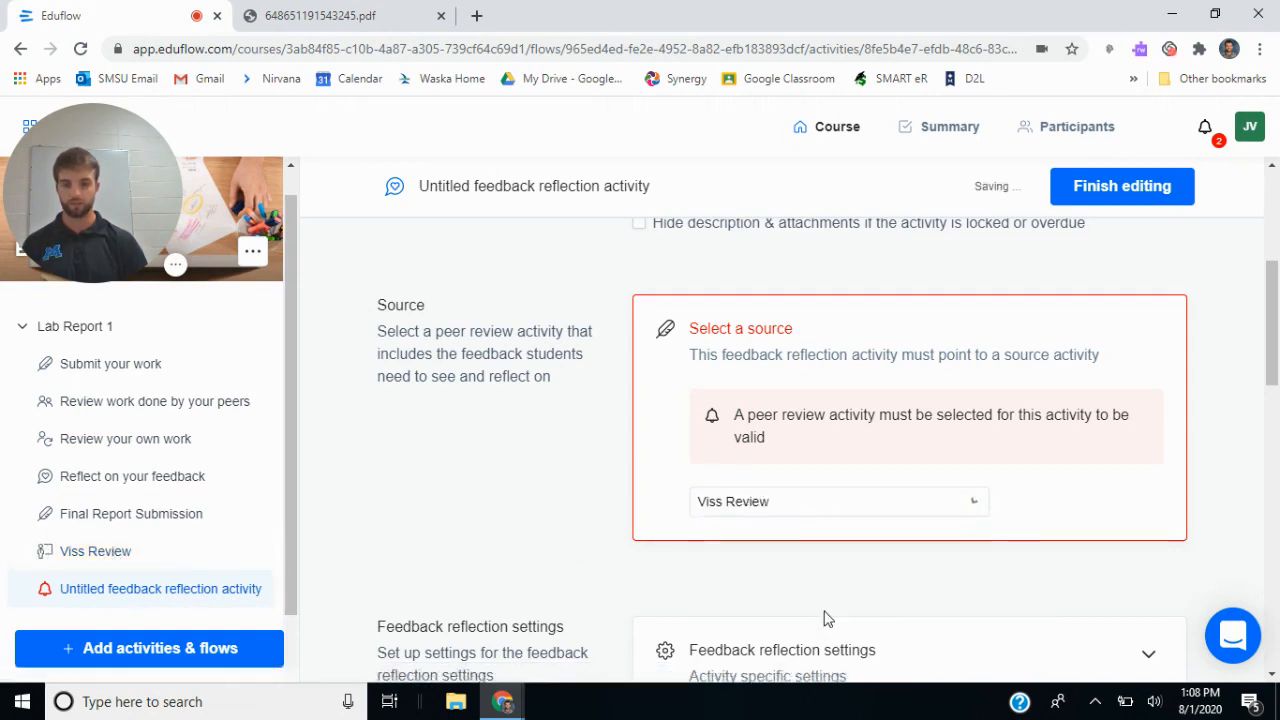
click(1118, 200)
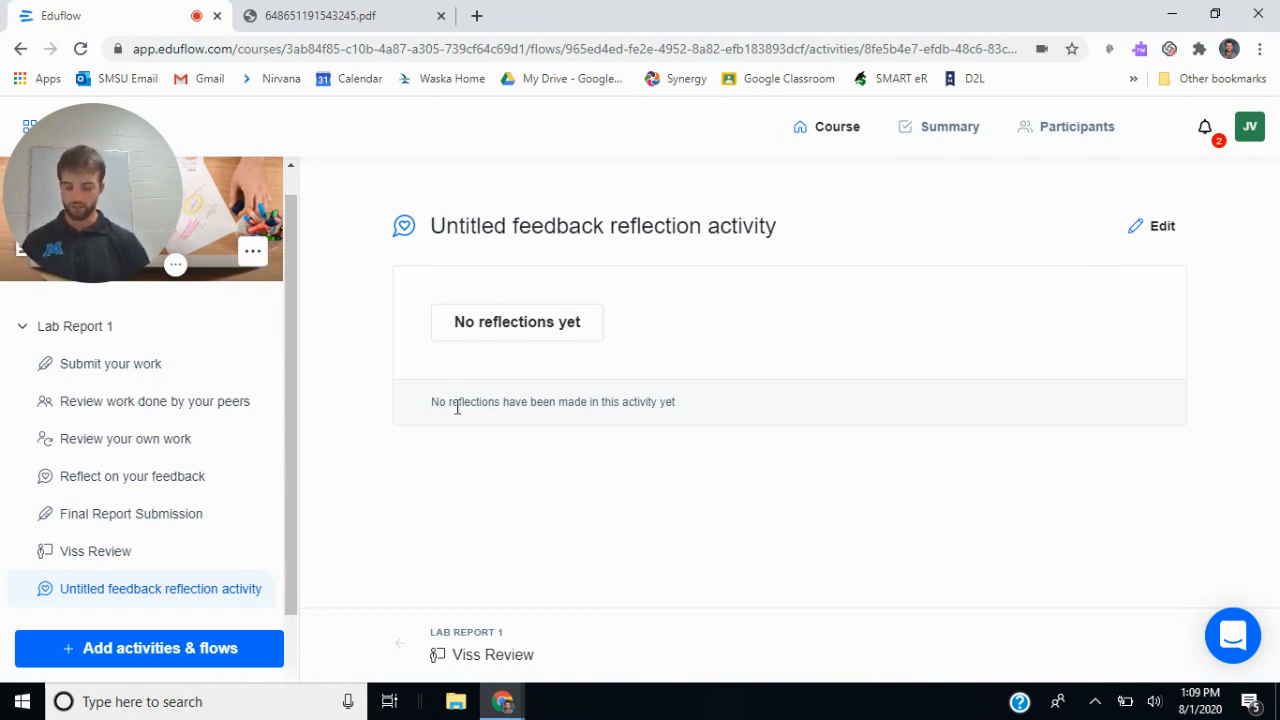
Log out of the instructor account and log back in with Google using the student account.
click(1252, 128)
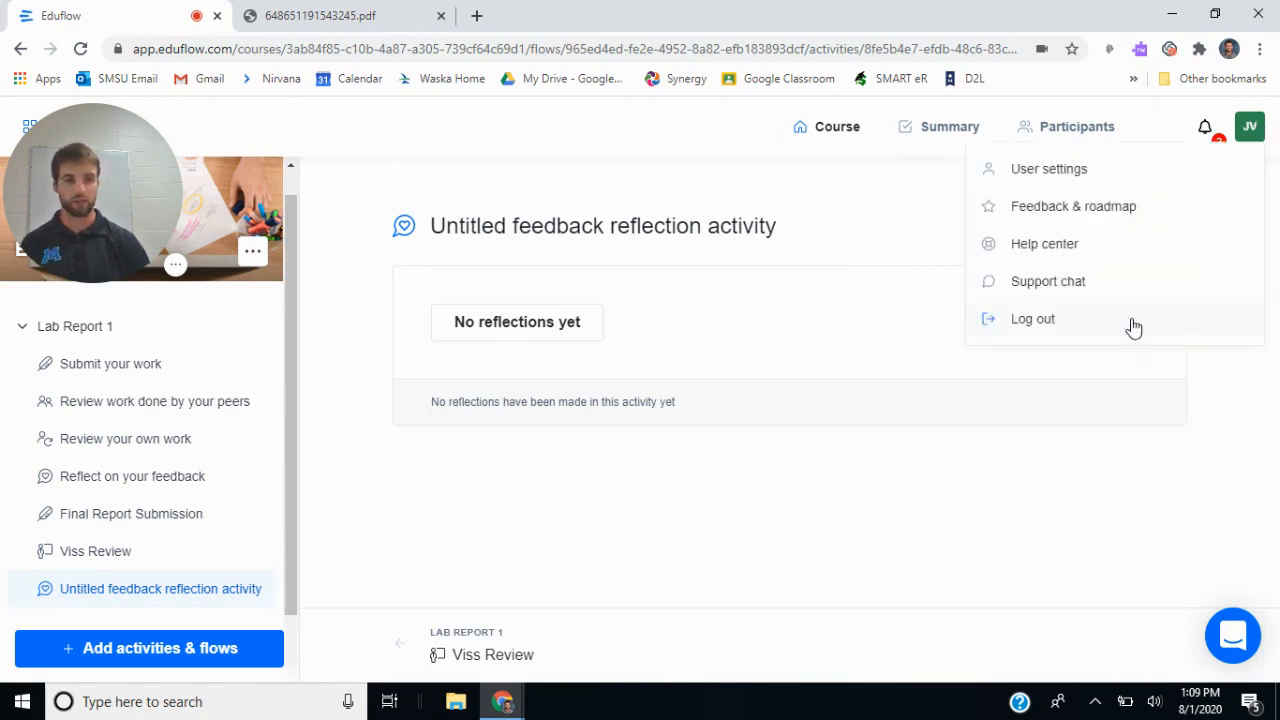
click(1130, 322)
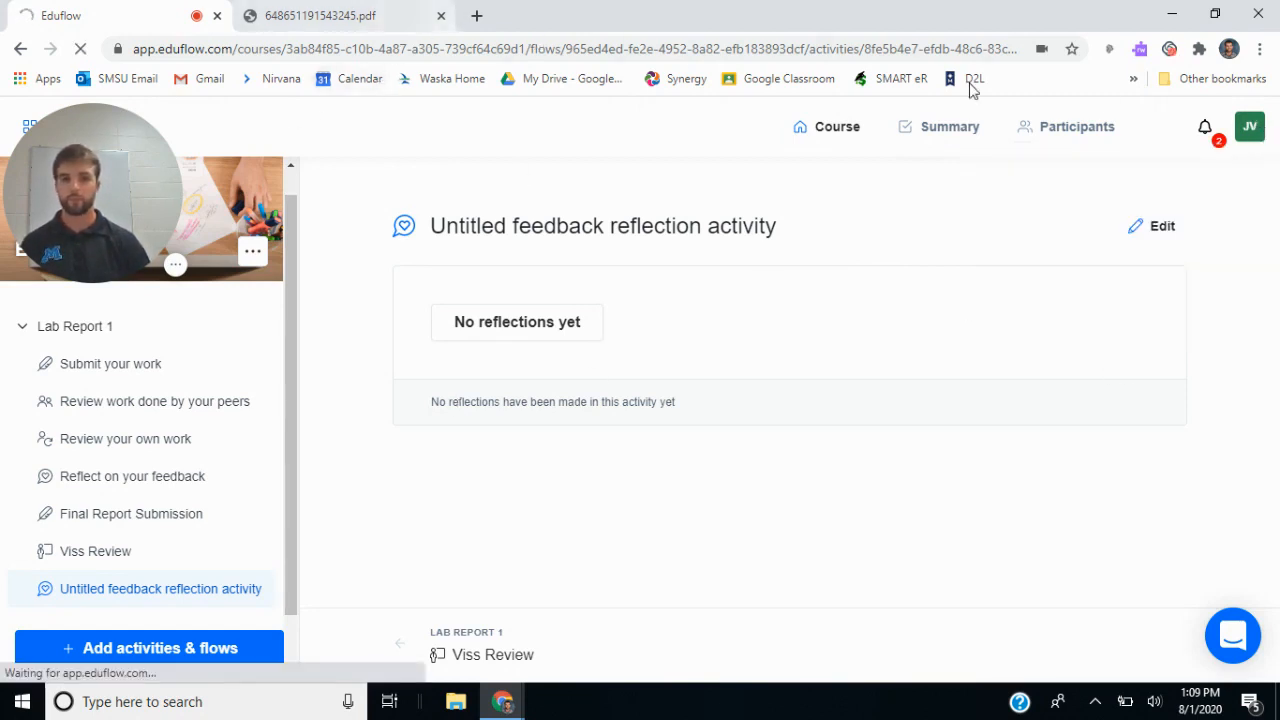
scroll(600, 420, down, 2)
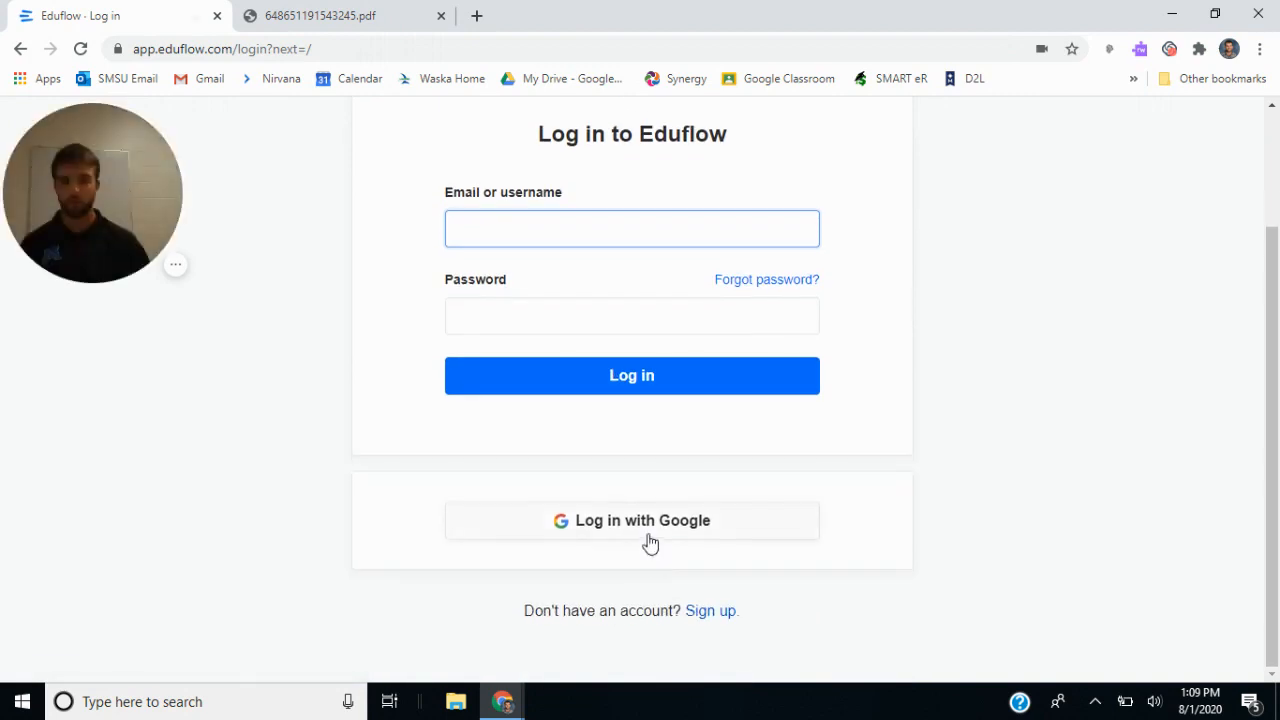
click(651, 543)
click(597, 372)
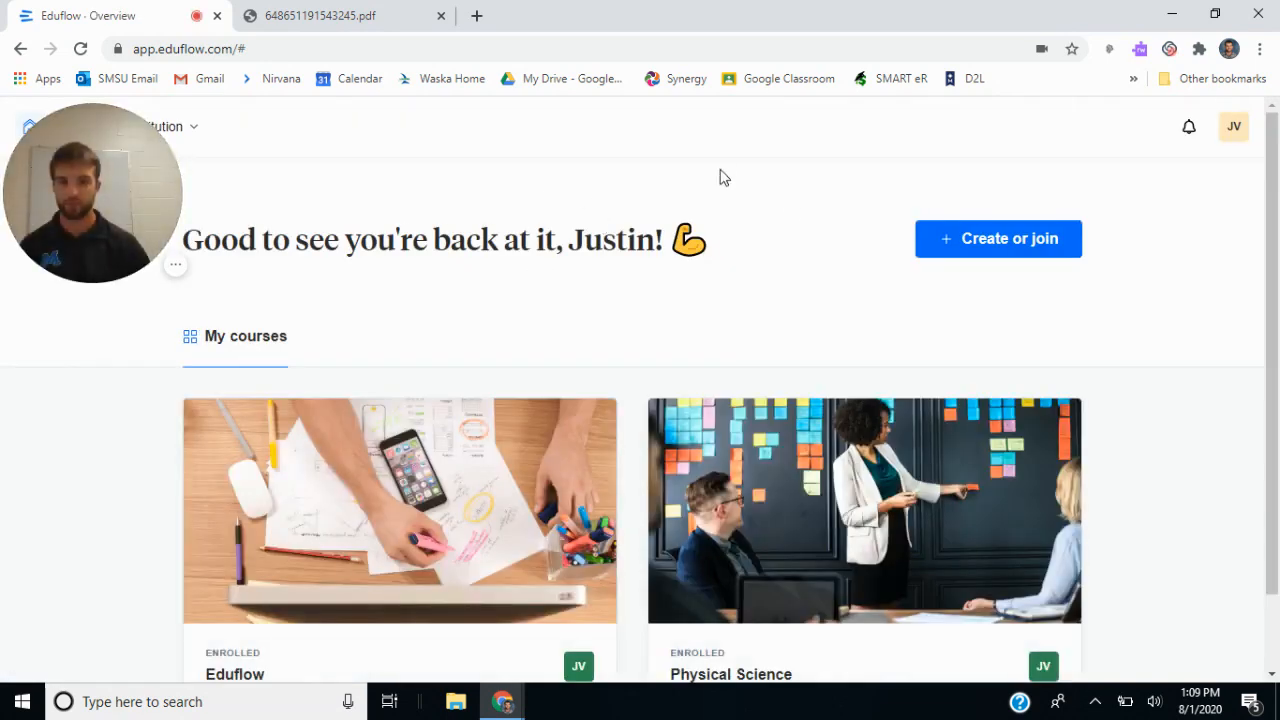
Open the enrolled Physical Science course and view the submission area of its Submit your work activity.
scroll(815, 190, down, 1)
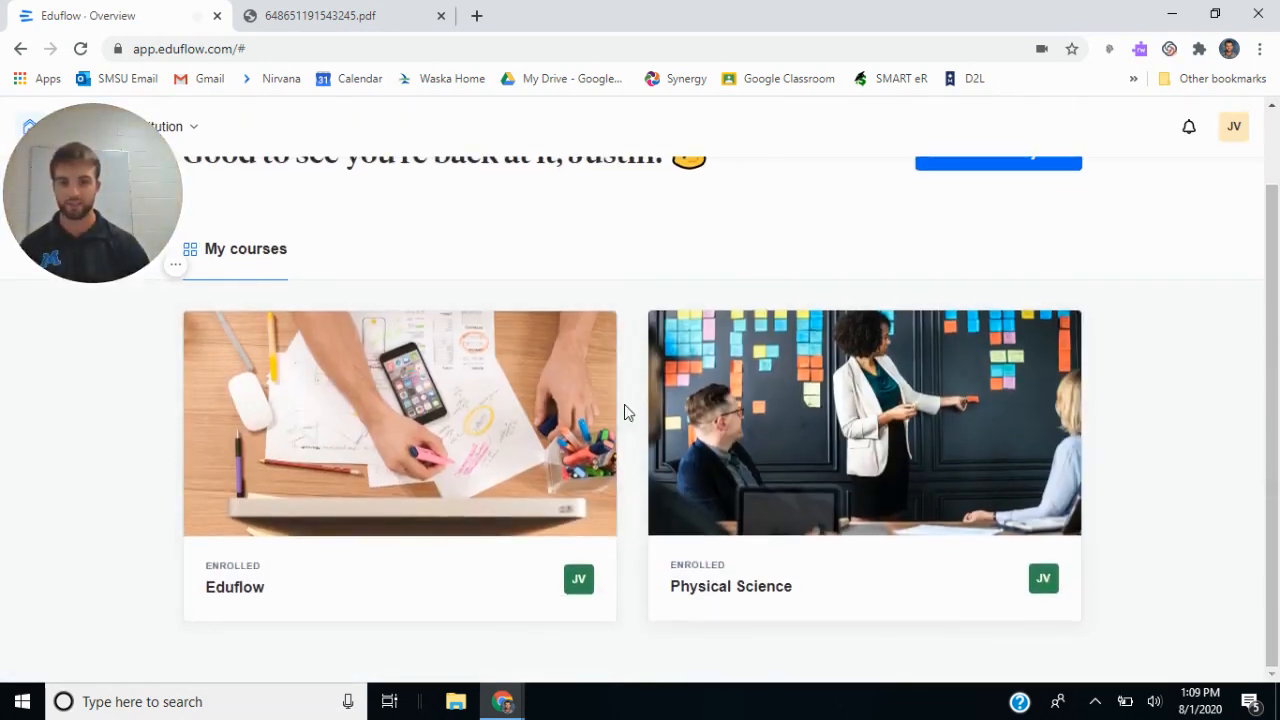
click(785, 527)
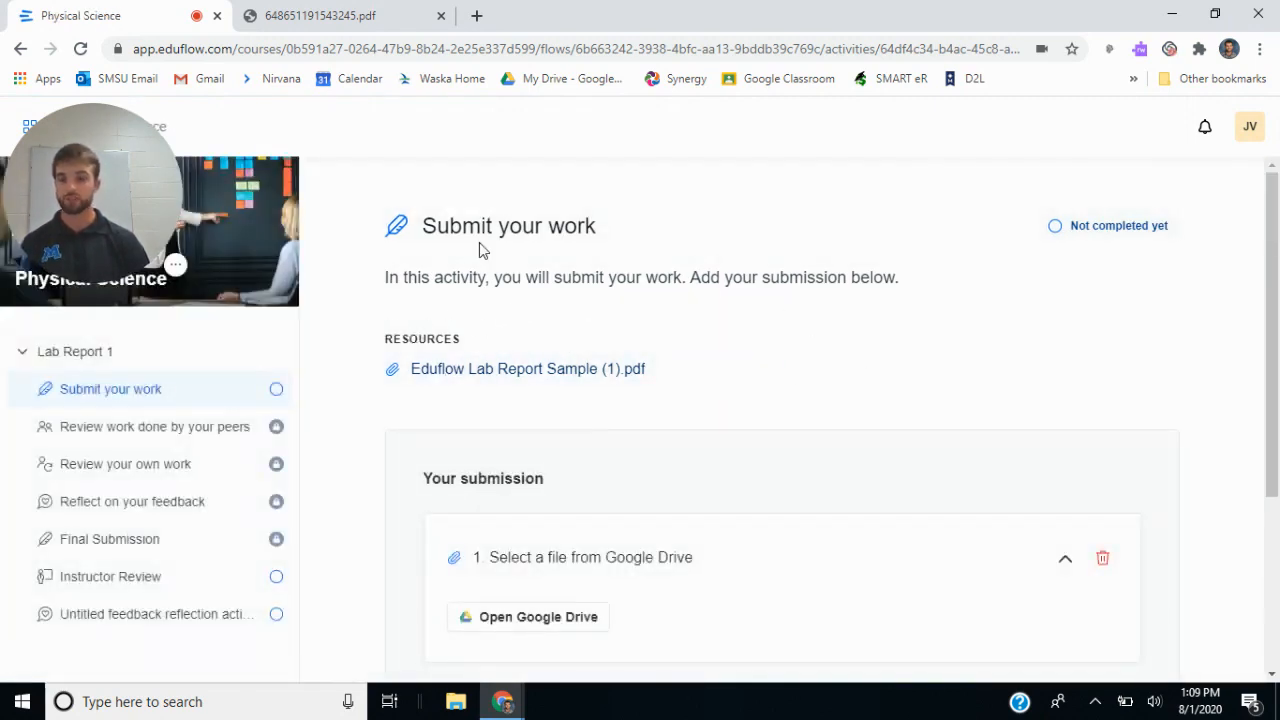
scroll(479, 242, down, 1)
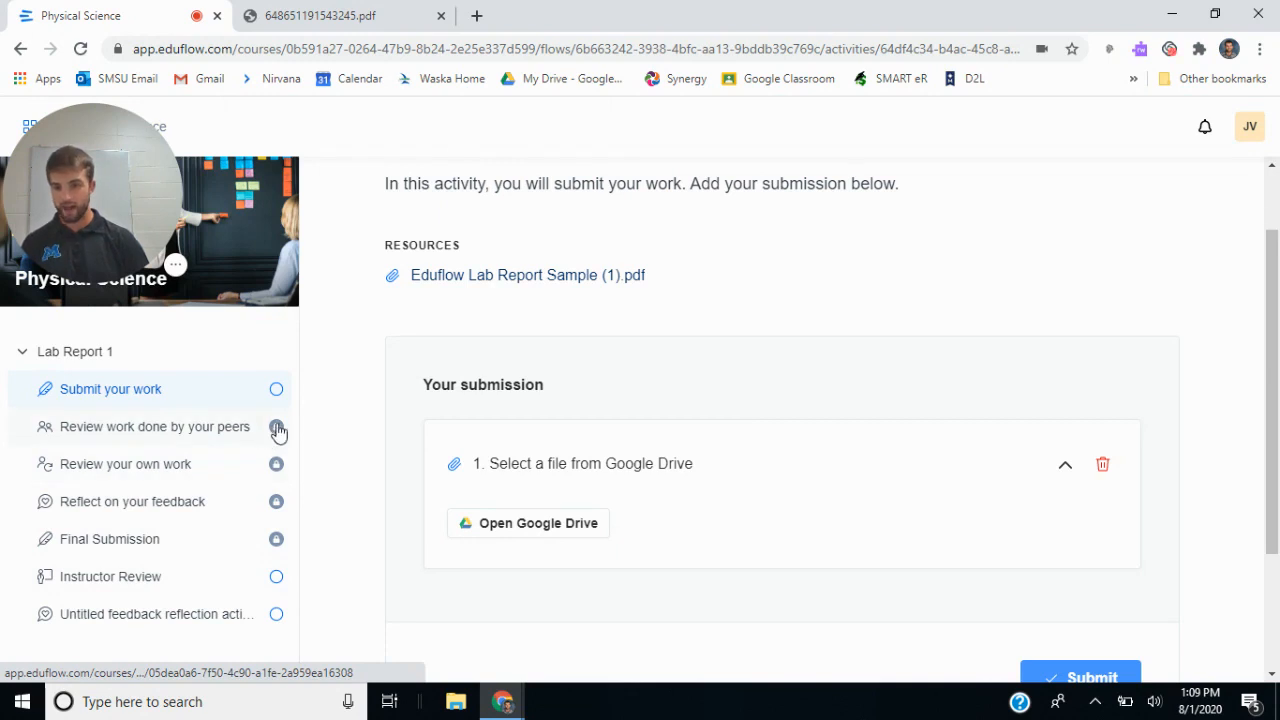
Check the prerequisites of the locked Review work done by your peers activity, and return to Submit your work.
click(223, 431)
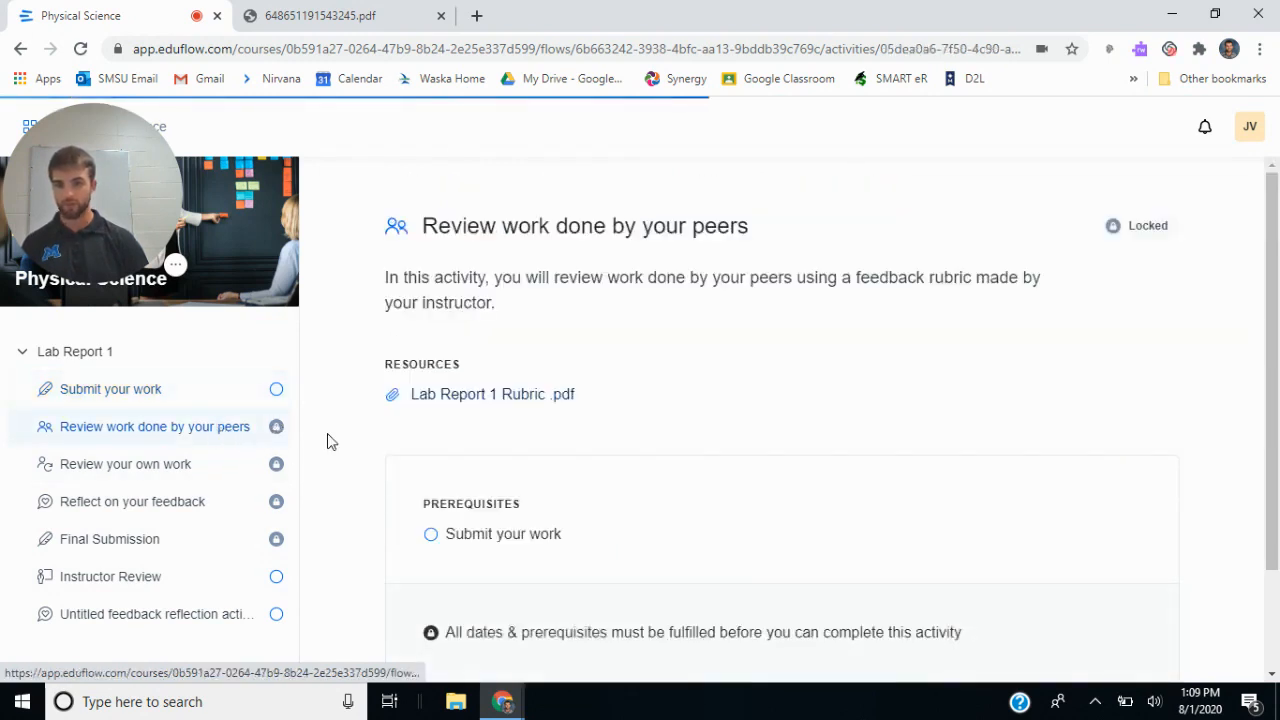
scroll(743, 507, down, 1)
drag(455, 504, 786, 500)
click(978, 497)
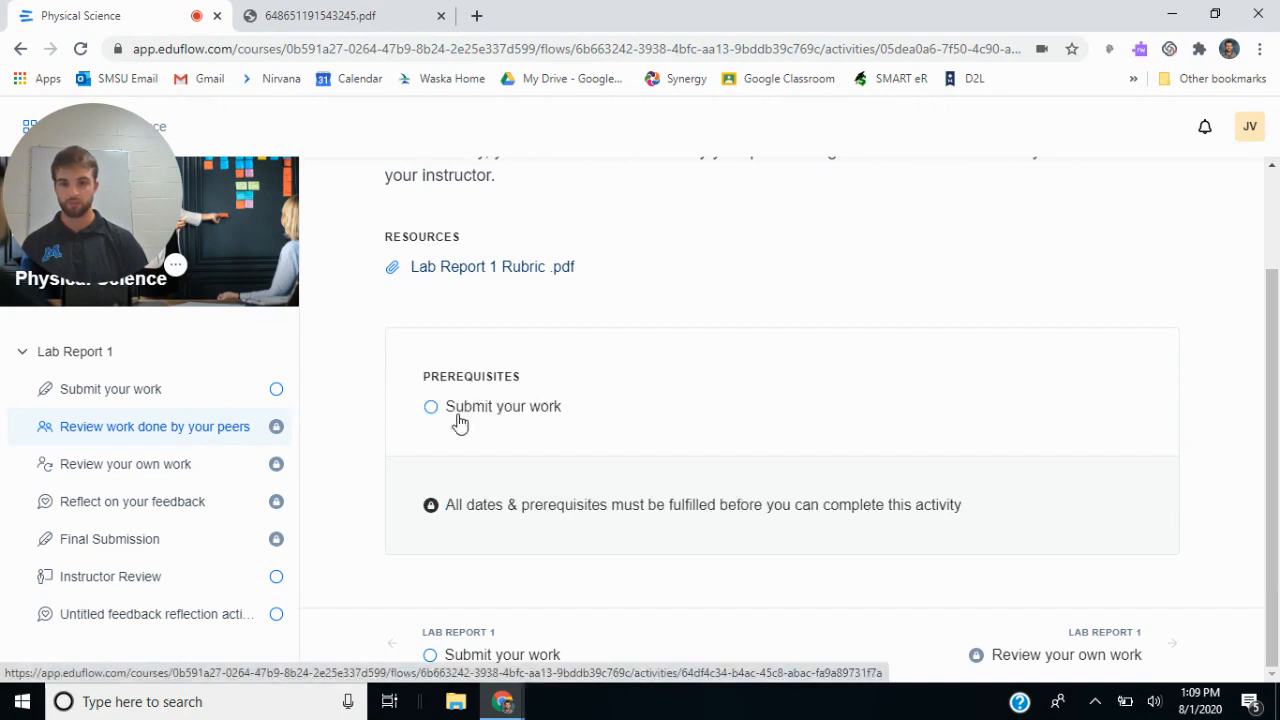
scroll(918, 504, up, 1)
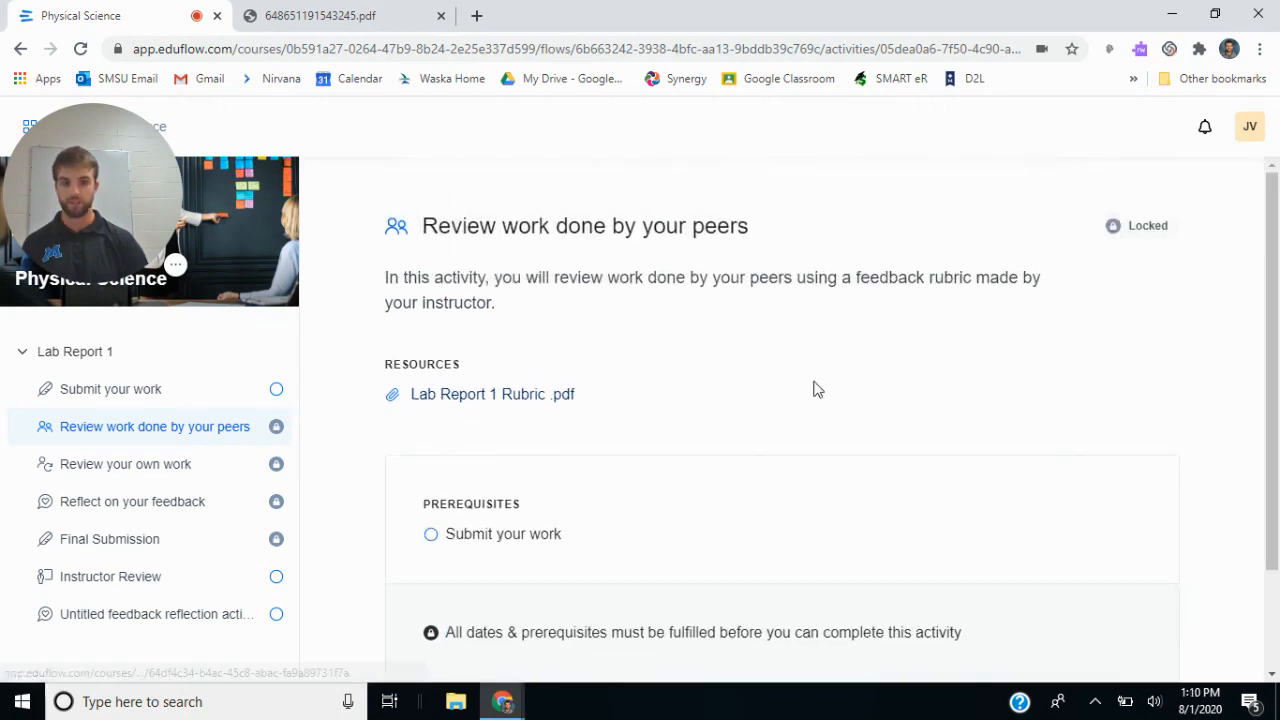
click(161, 400)
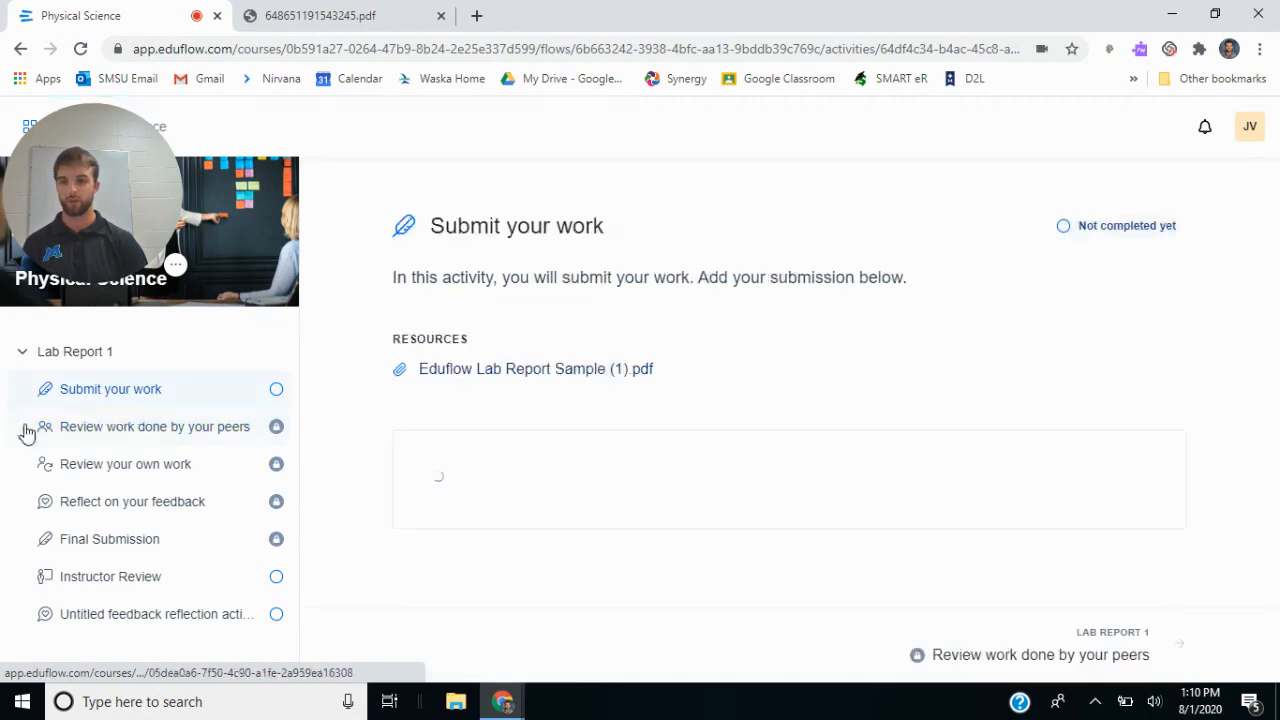
View the Eduflow Lab Report Sample resource, and attach the Lab Report 1 document from the student account's Google Drive to the submission.
click(517, 372)
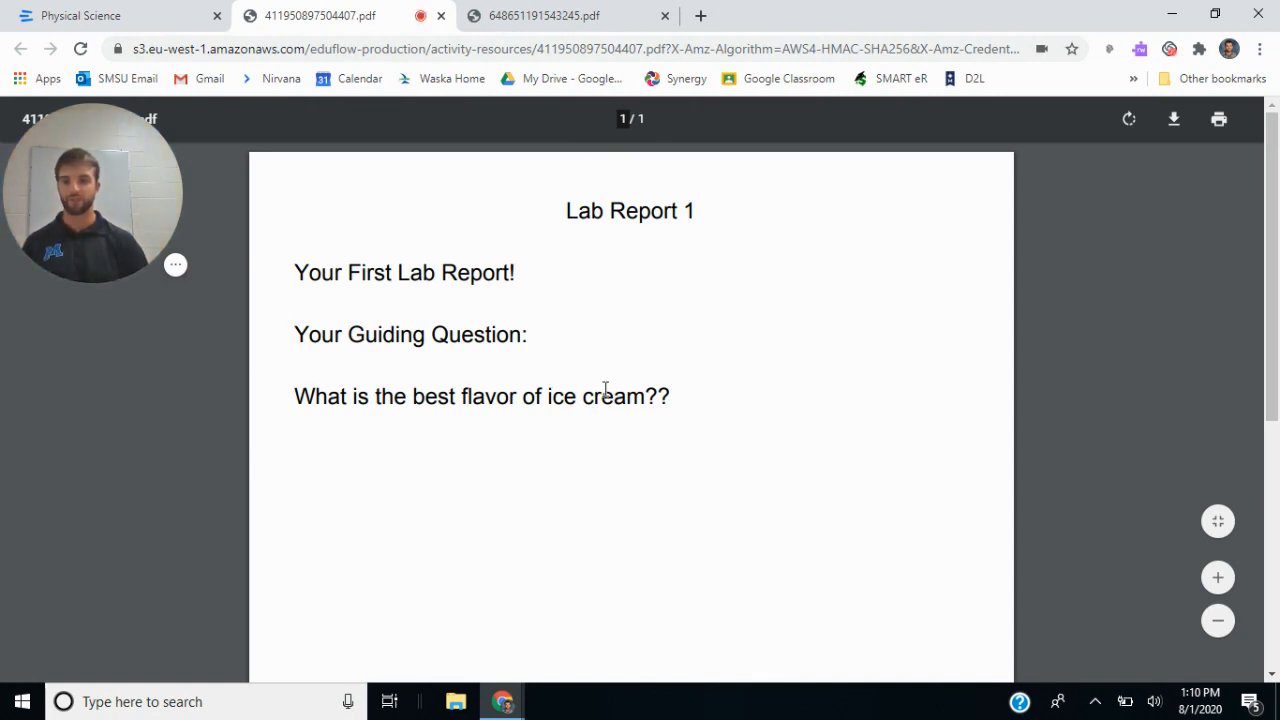
click(441, 15)
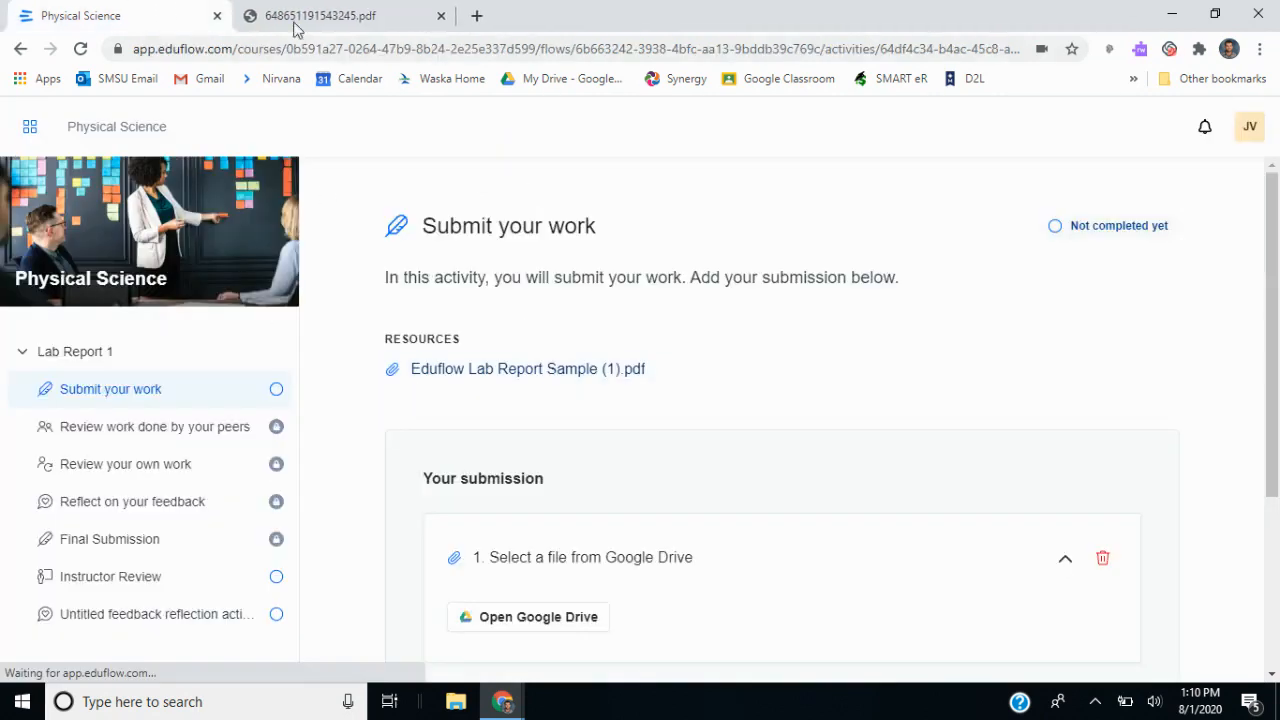
scroll(780, 420, down, 1)
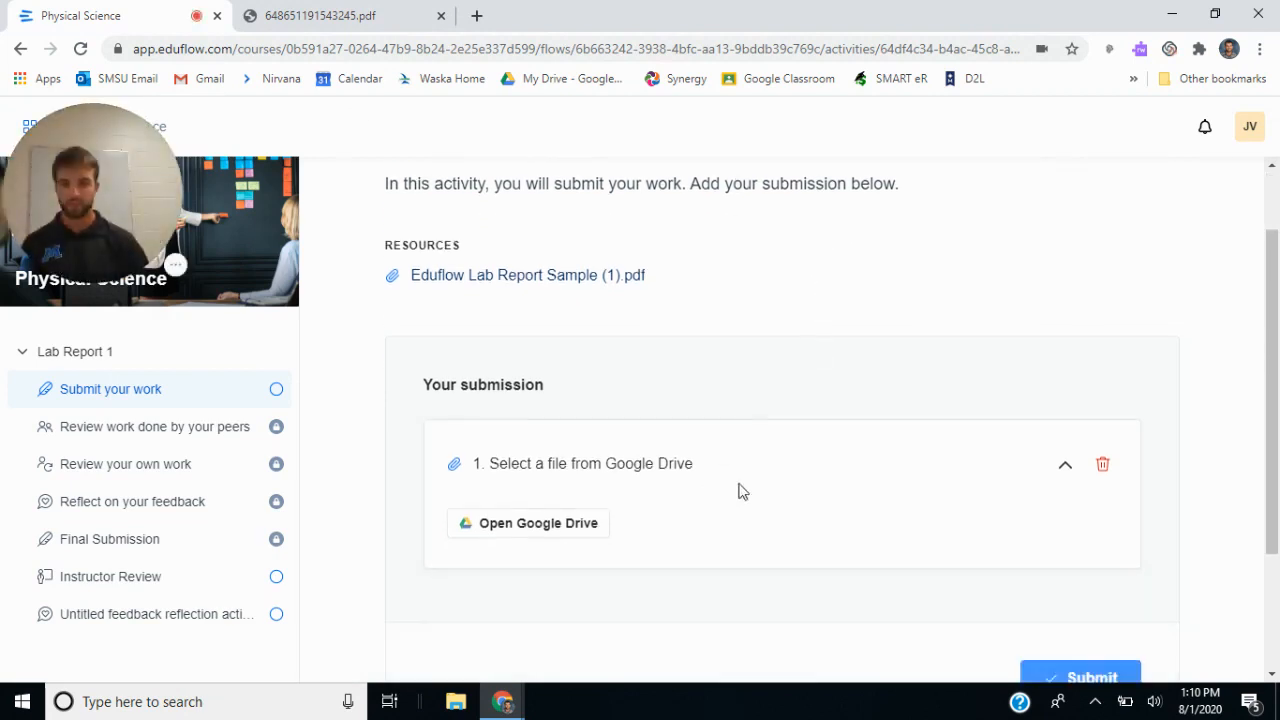
click(560, 524)
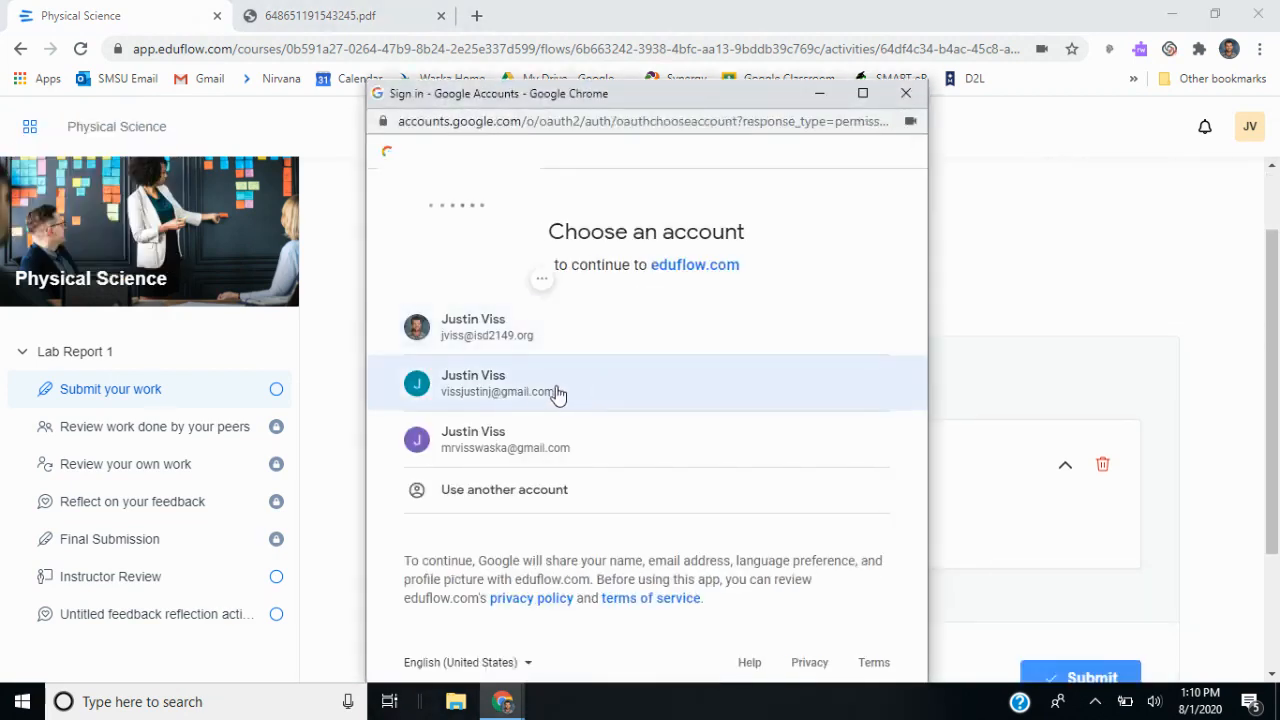
click(566, 391)
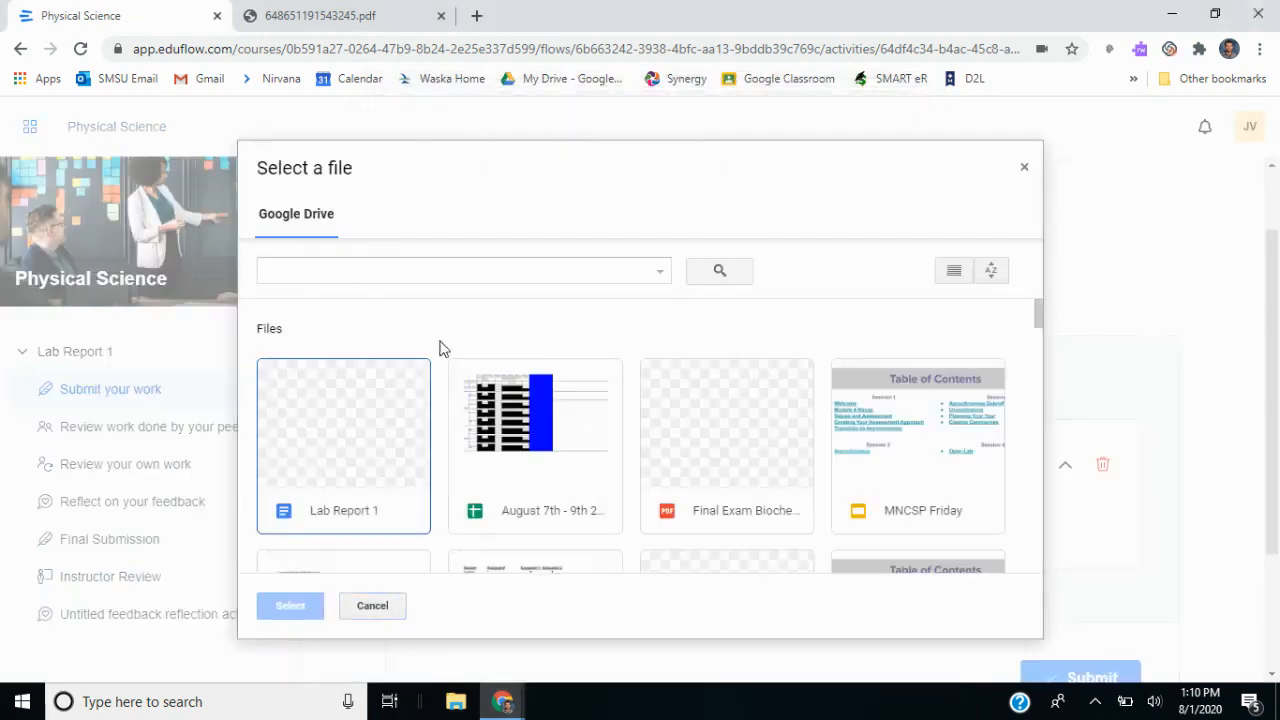
double_click(370, 462)
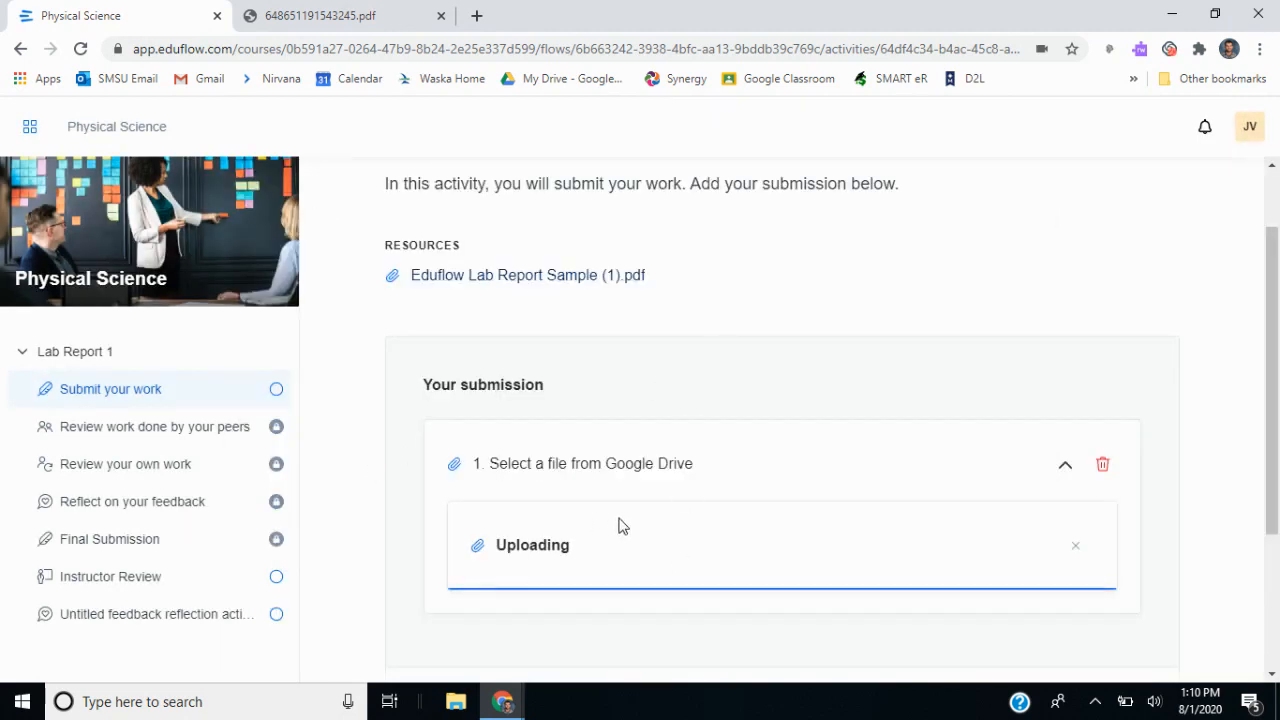
Check the contents of the attached Lab Report 1 file and submit the work.
scroll(628, 527, down, 1)
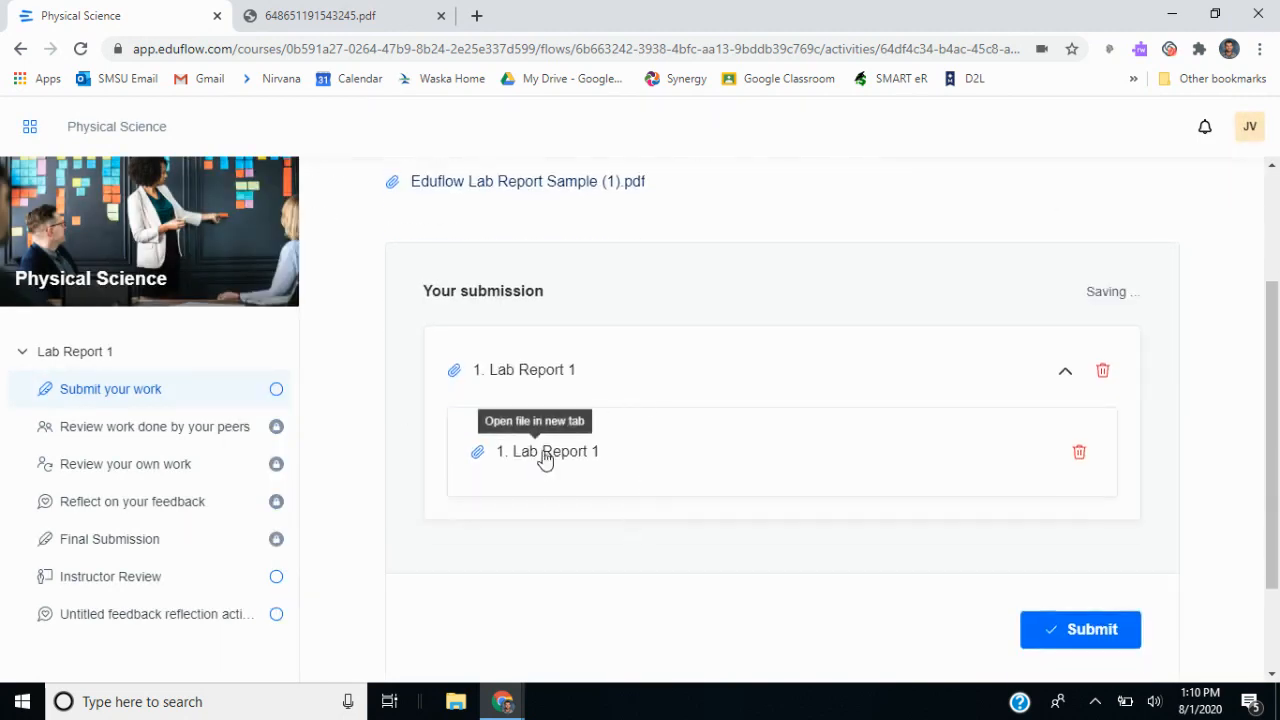
click(543, 455)
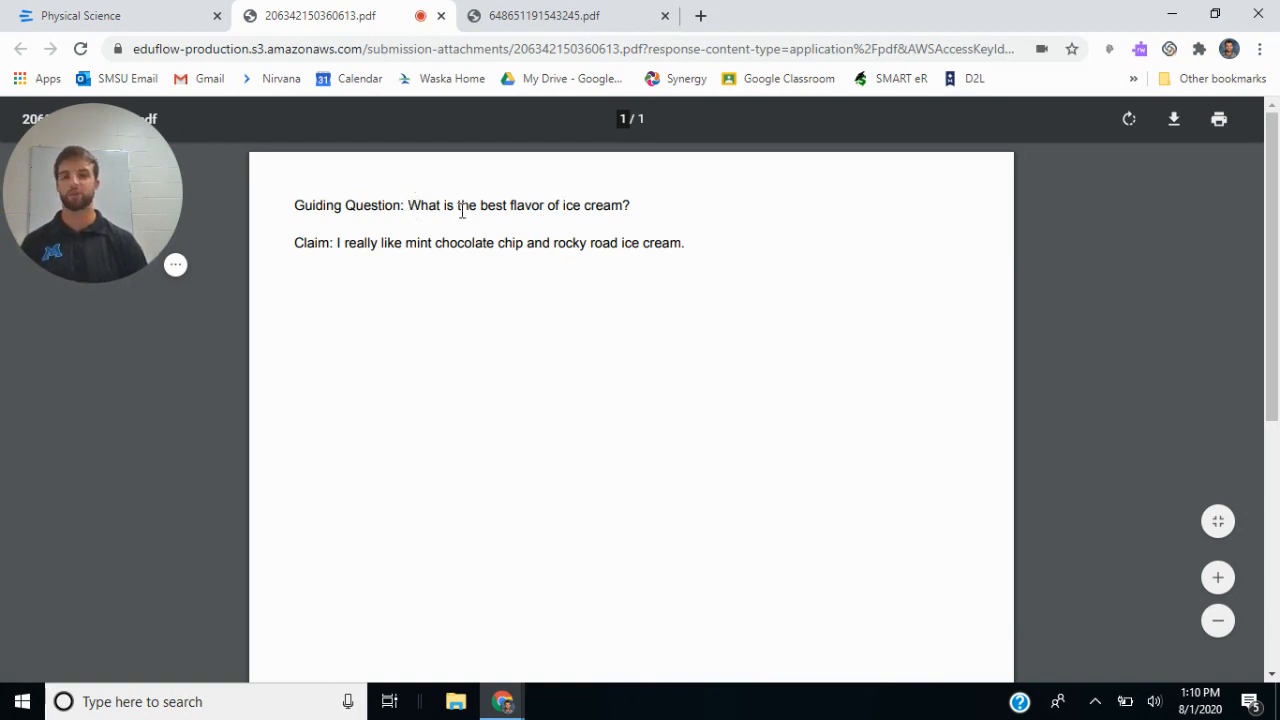
click(441, 17)
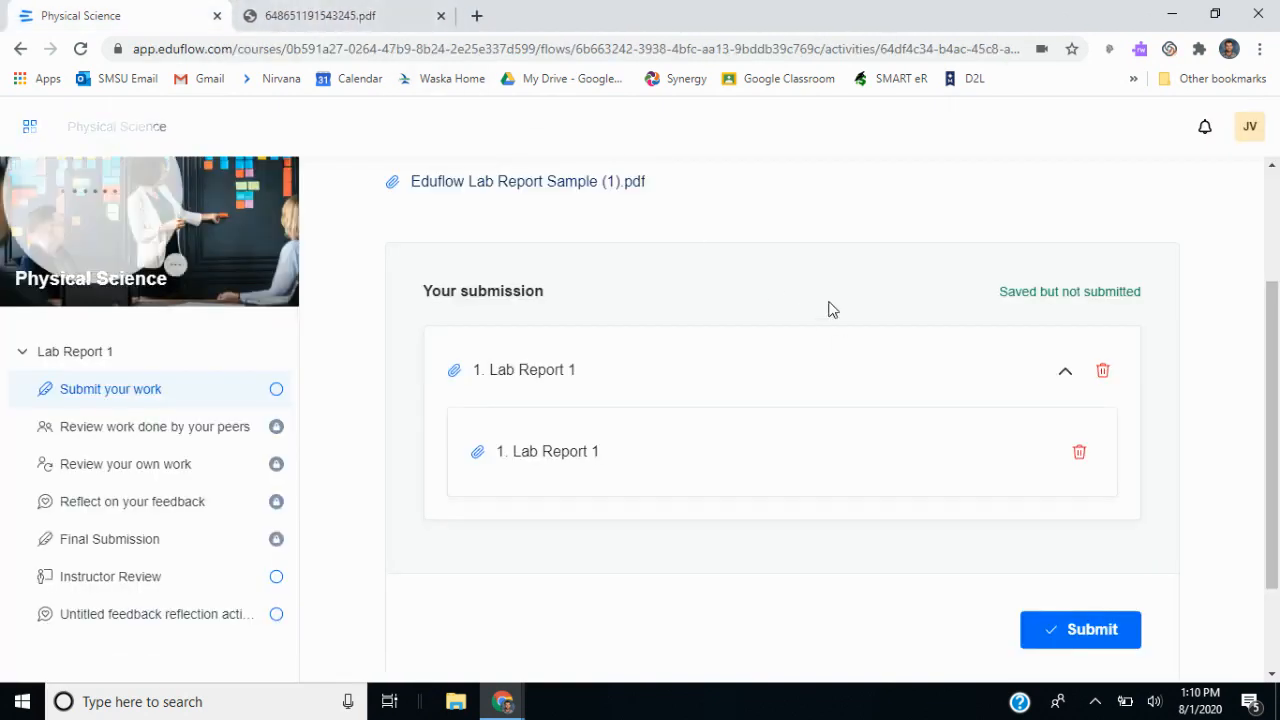
click(1047, 637)
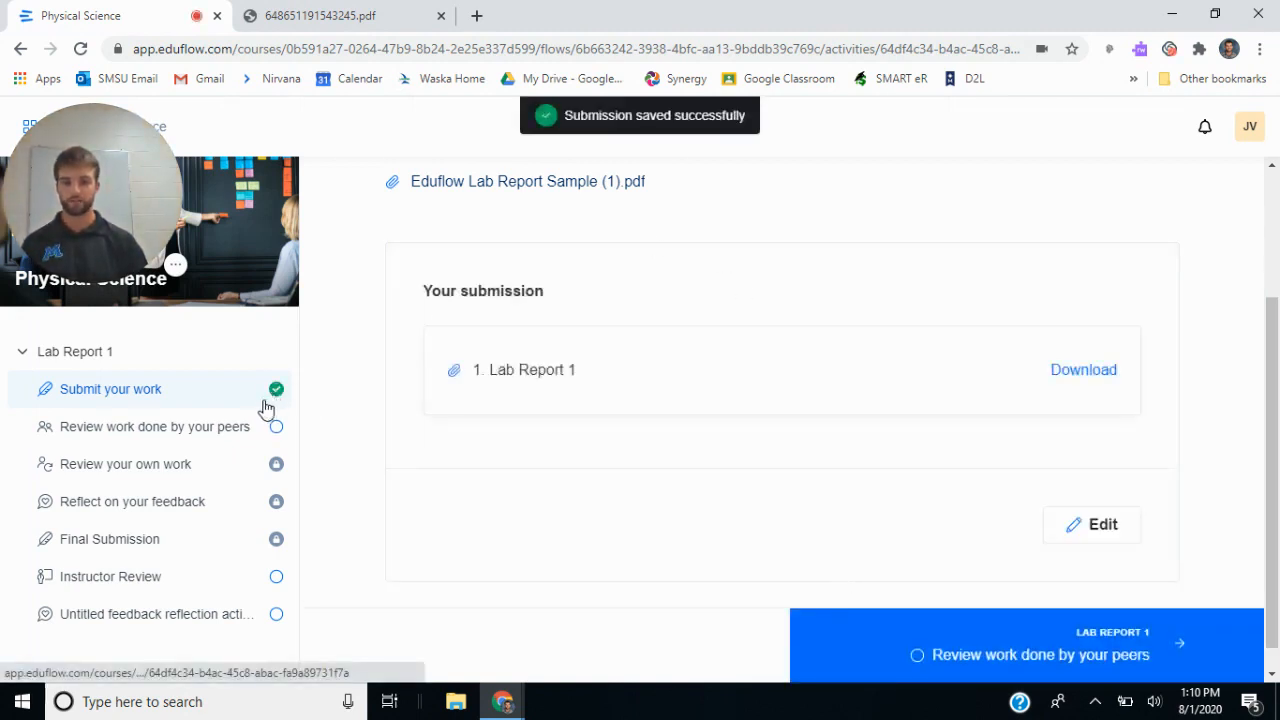
Go to the Review work done by your peers activity and start the review of submission 1.
click(1090, 652)
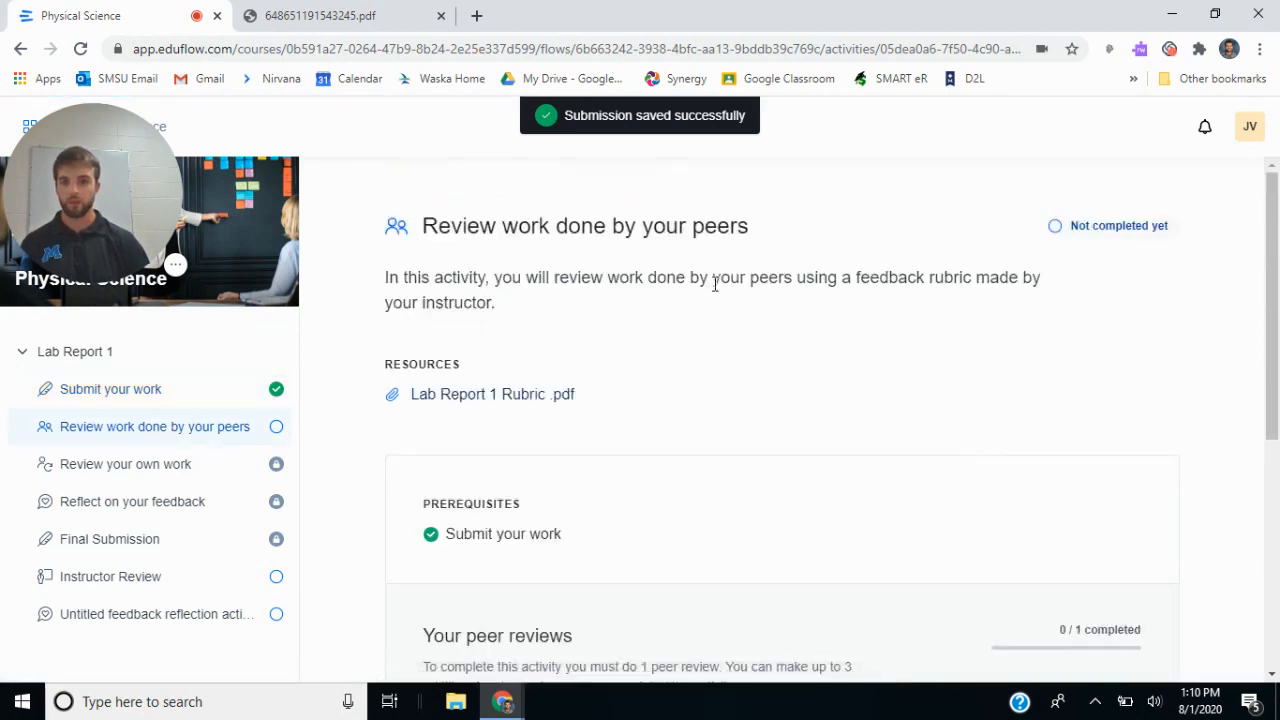
scroll(714, 288, down, 2)
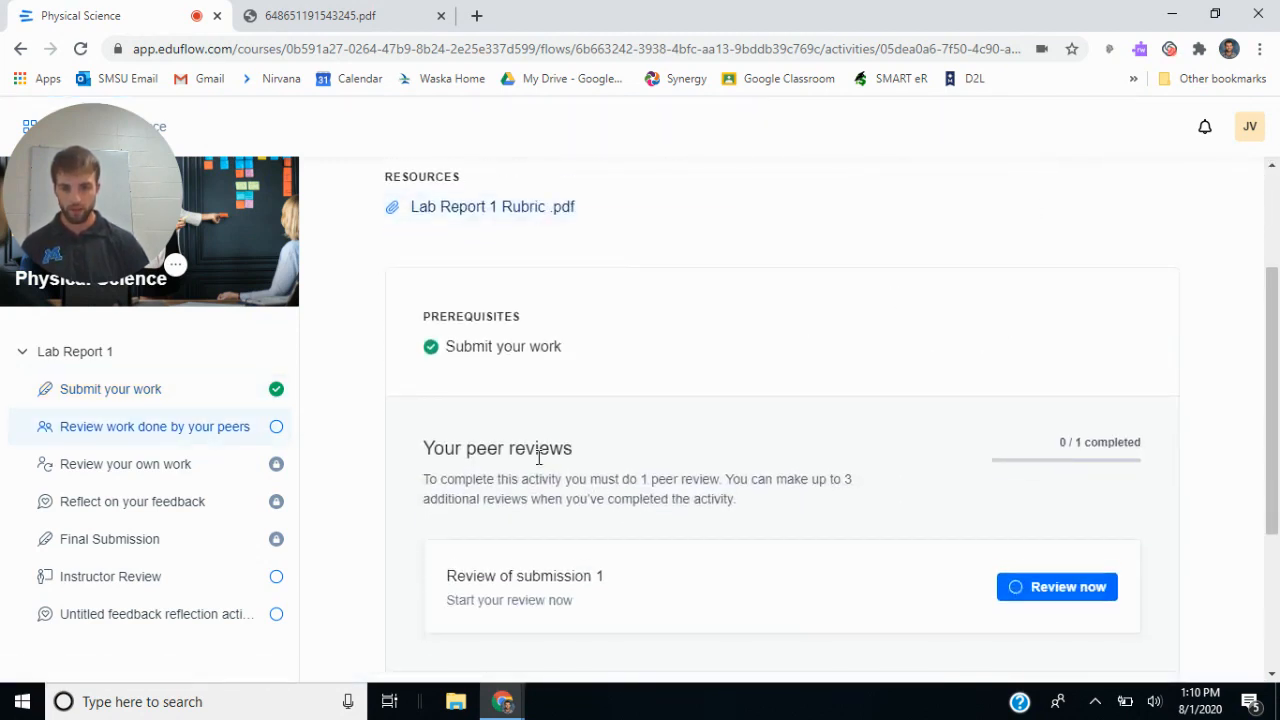
drag(1058, 445, 1107, 434)
click(1093, 445)
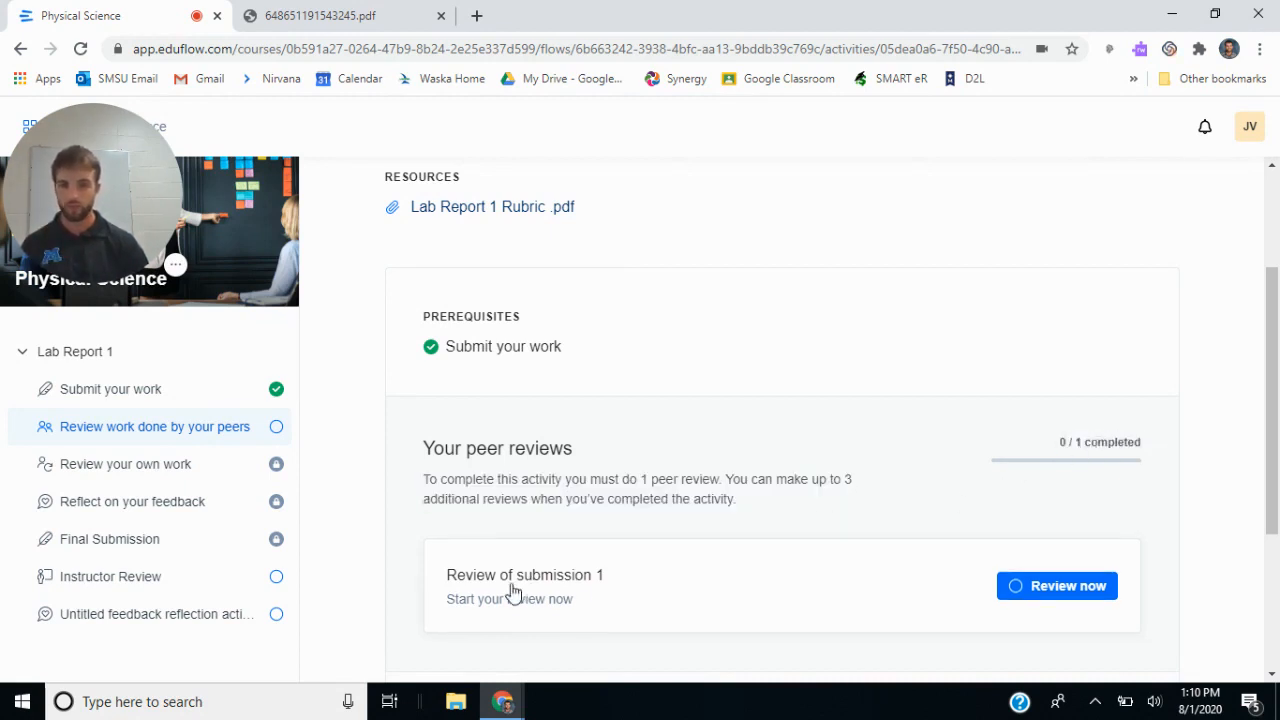
click(1055, 588)
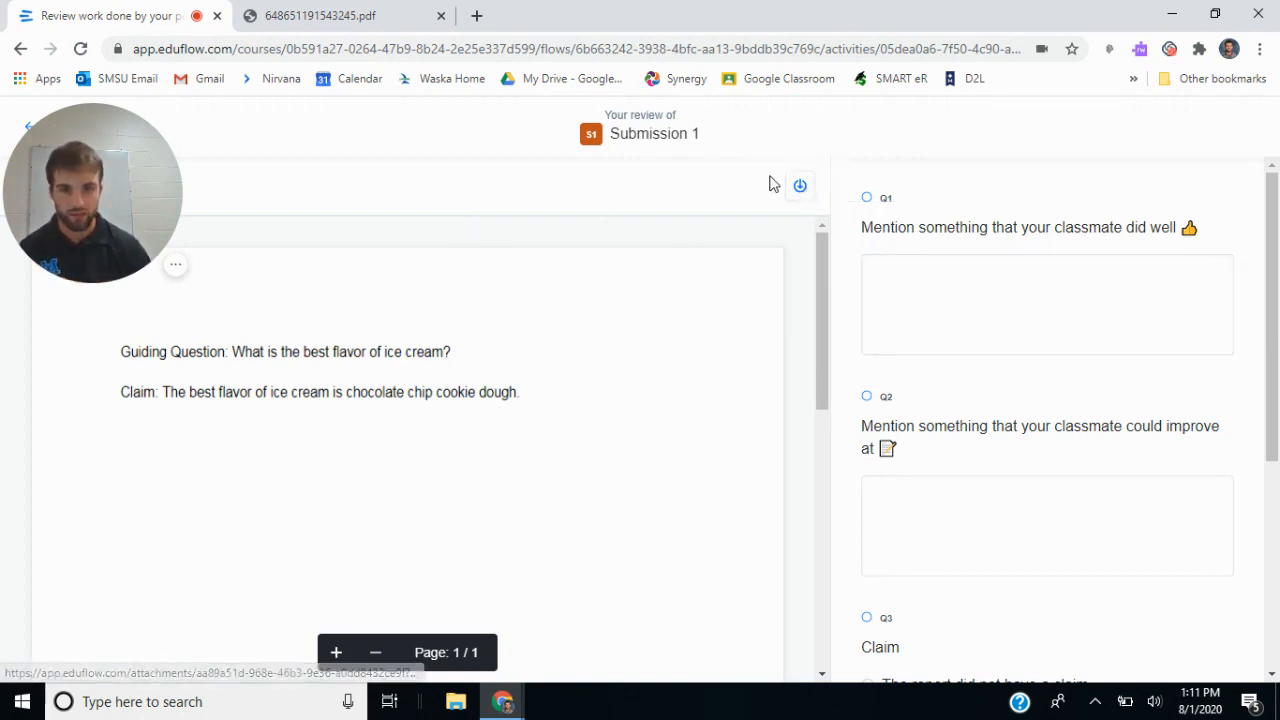
Answer the peer review's first two questions with "Nice" as what was done well and "Name at top" as the improvement.
scroll(940, 253, down, 1)
scroll(1040, 320, up, 1)
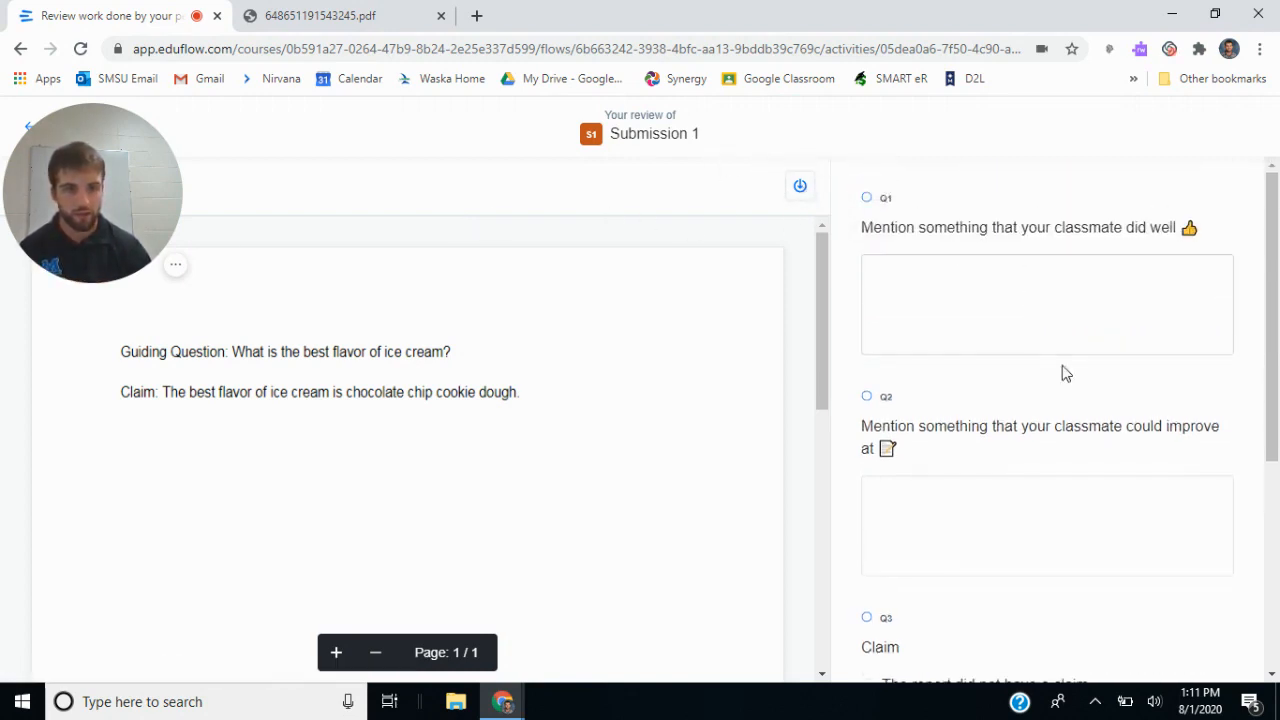
click(1084, 311)
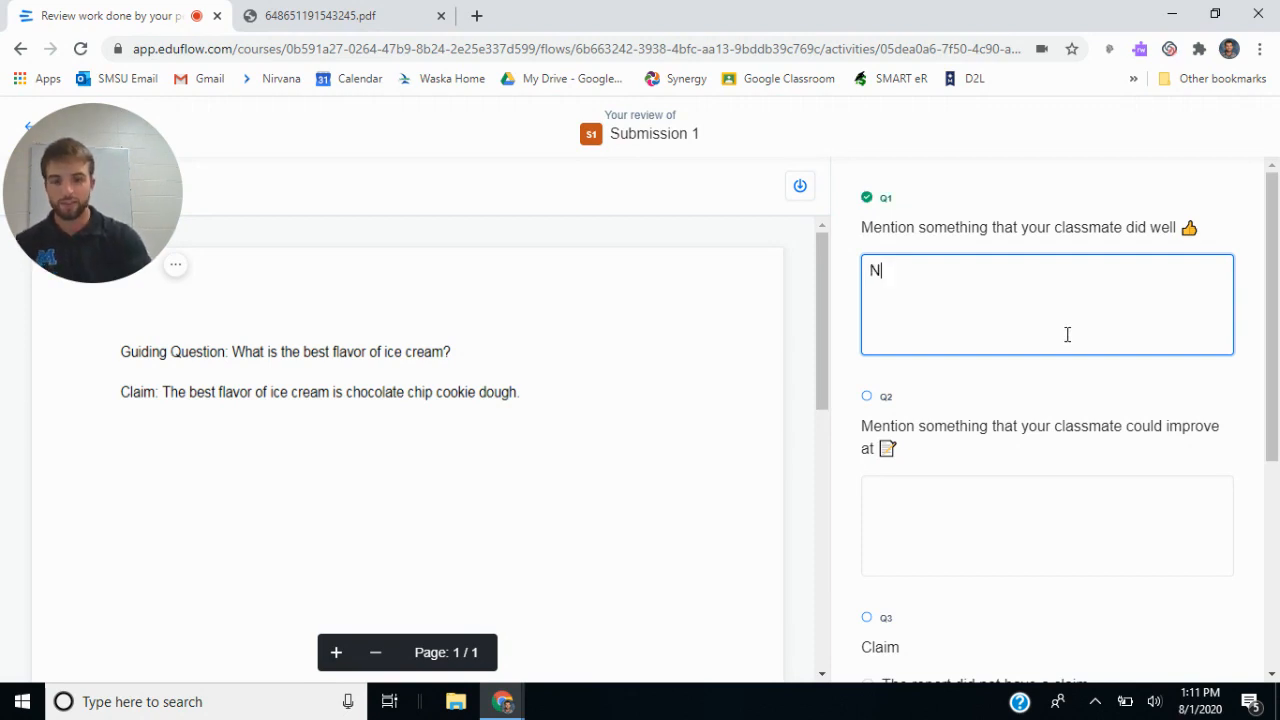
scroll(1017, 420, down, 1)
click(1011, 431)
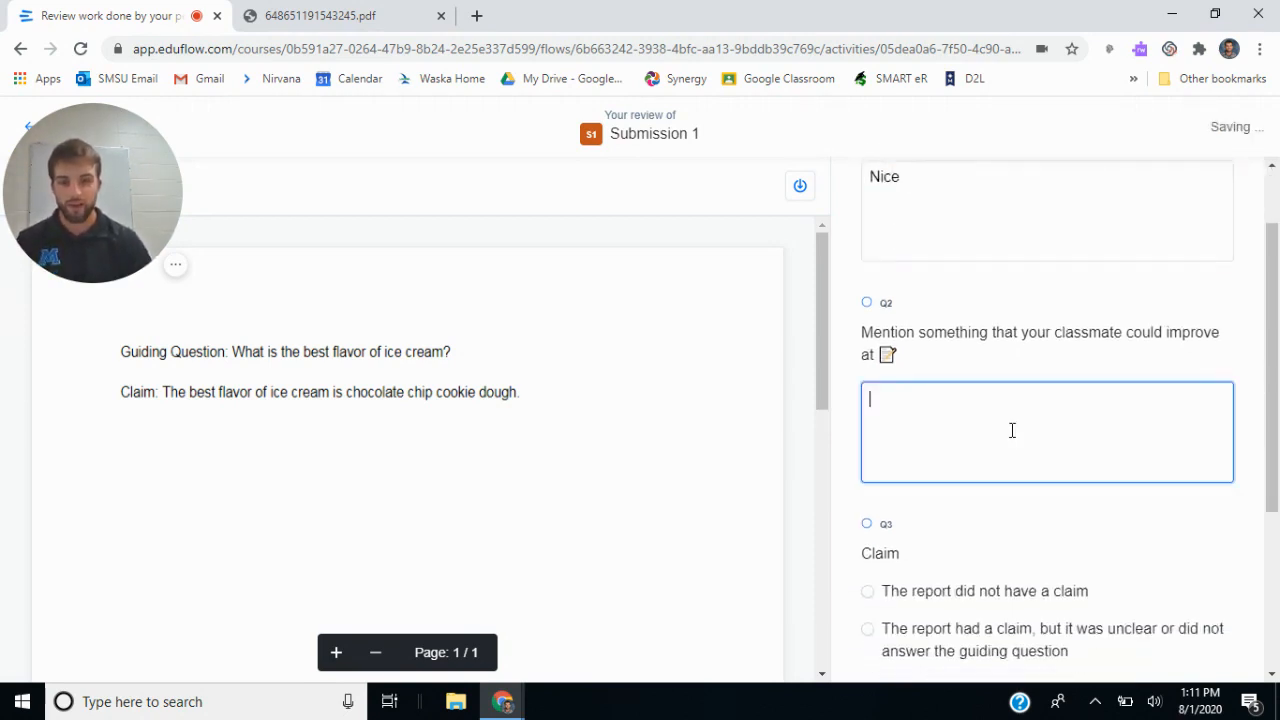
text(Name at top)
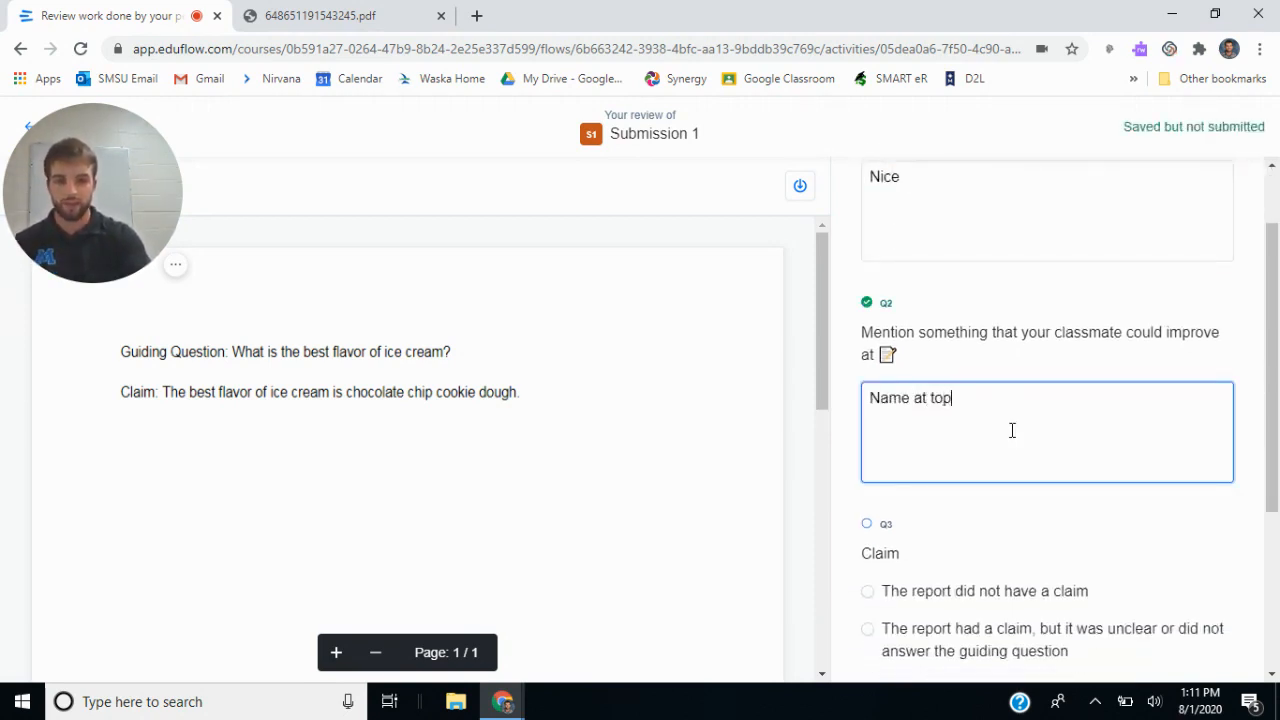
Rate the claim as "The report had a claim which clearly answered the guiding question" and submit the peer review.
scroll(1012, 430, down, 3)
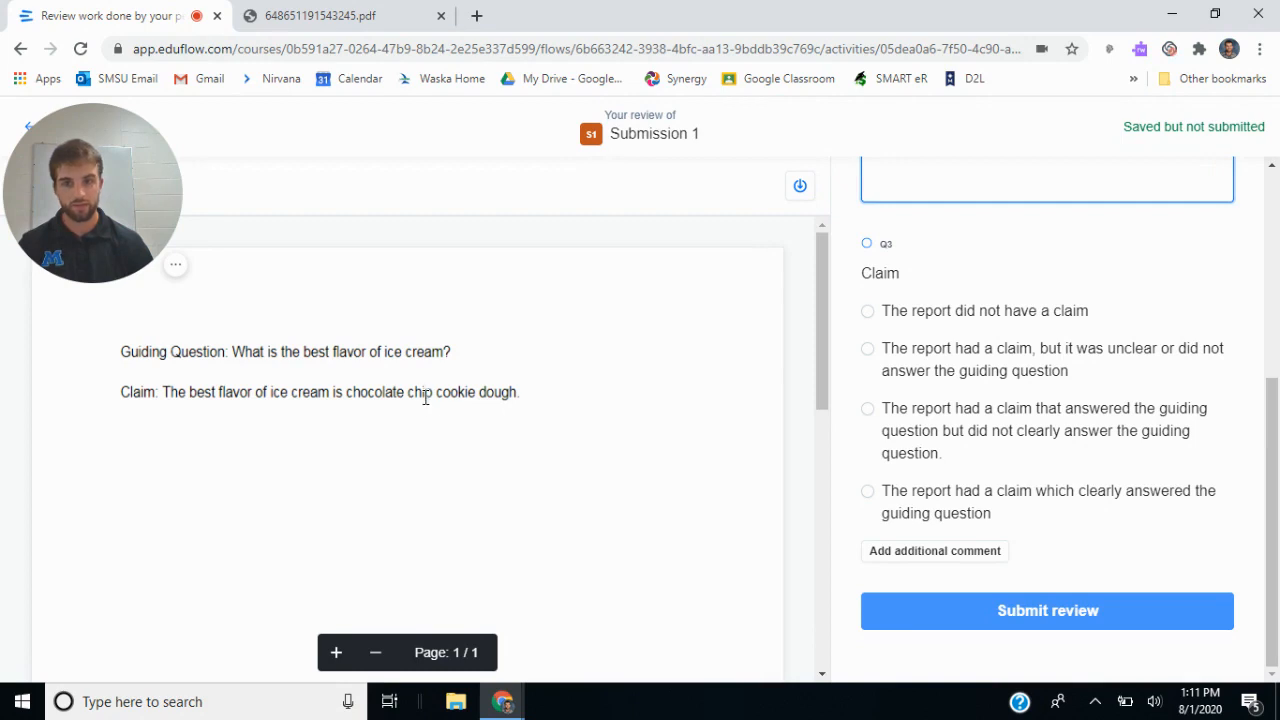
click(867, 491)
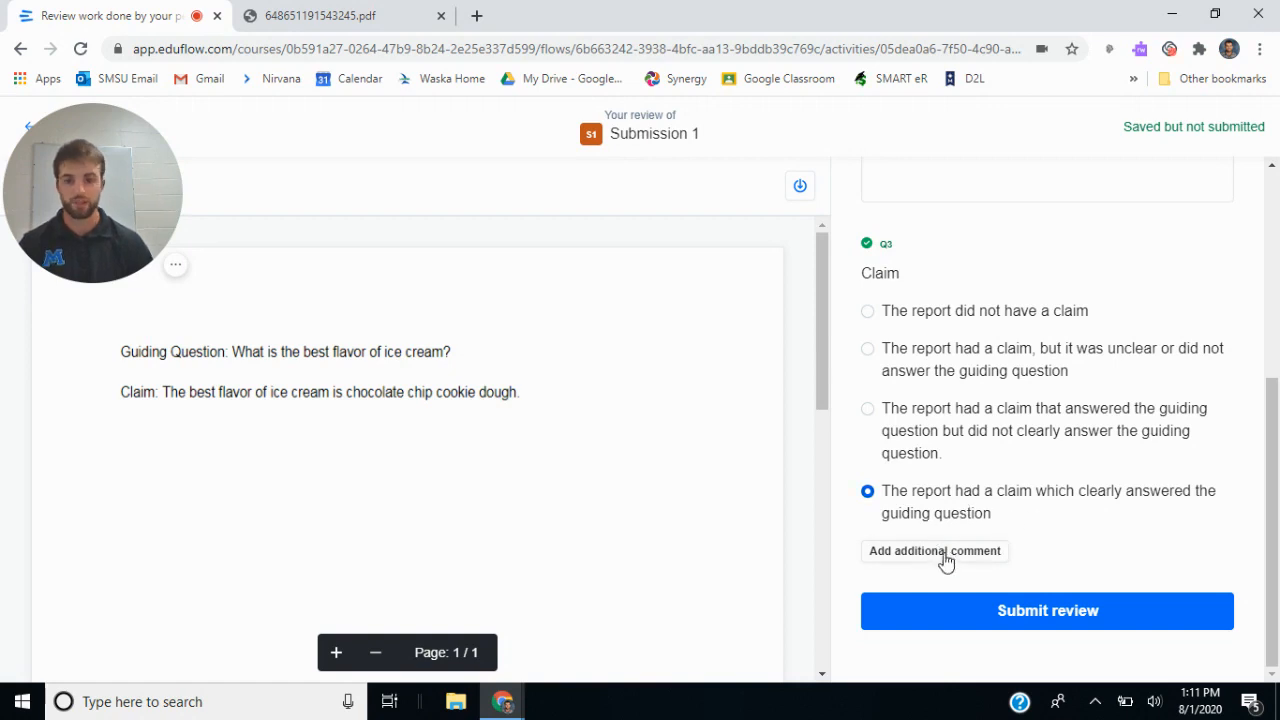
scroll(986, 440, up, 3)
scroll(995, 480, down, 4)
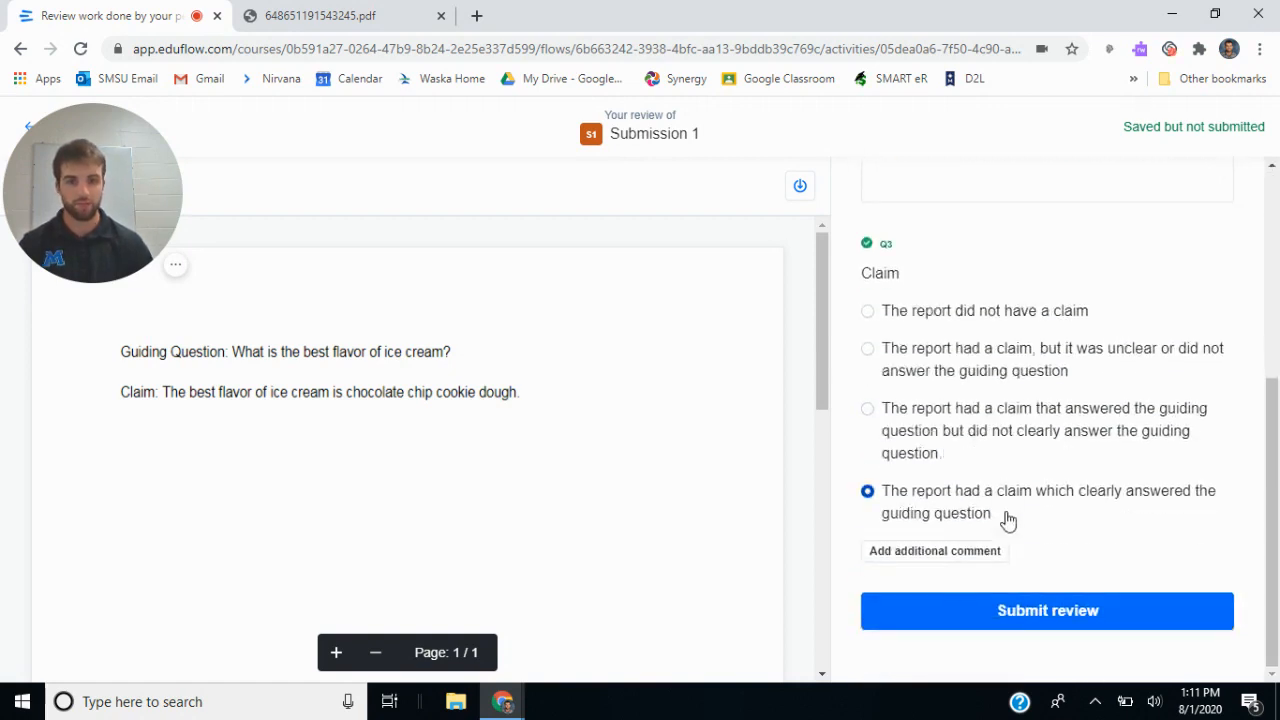
click(1011, 611)
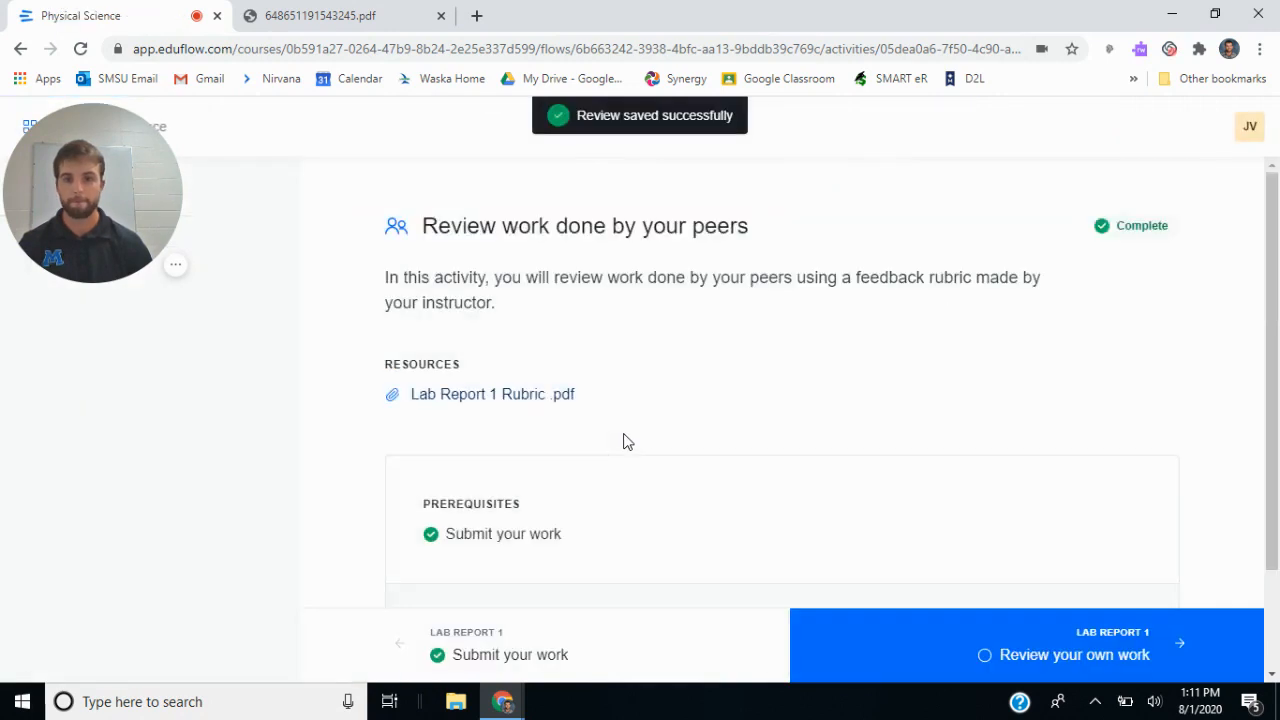
Go to the Review your own work activity and start reviewing the student's own submission.
scroll(530, 318, down, 1)
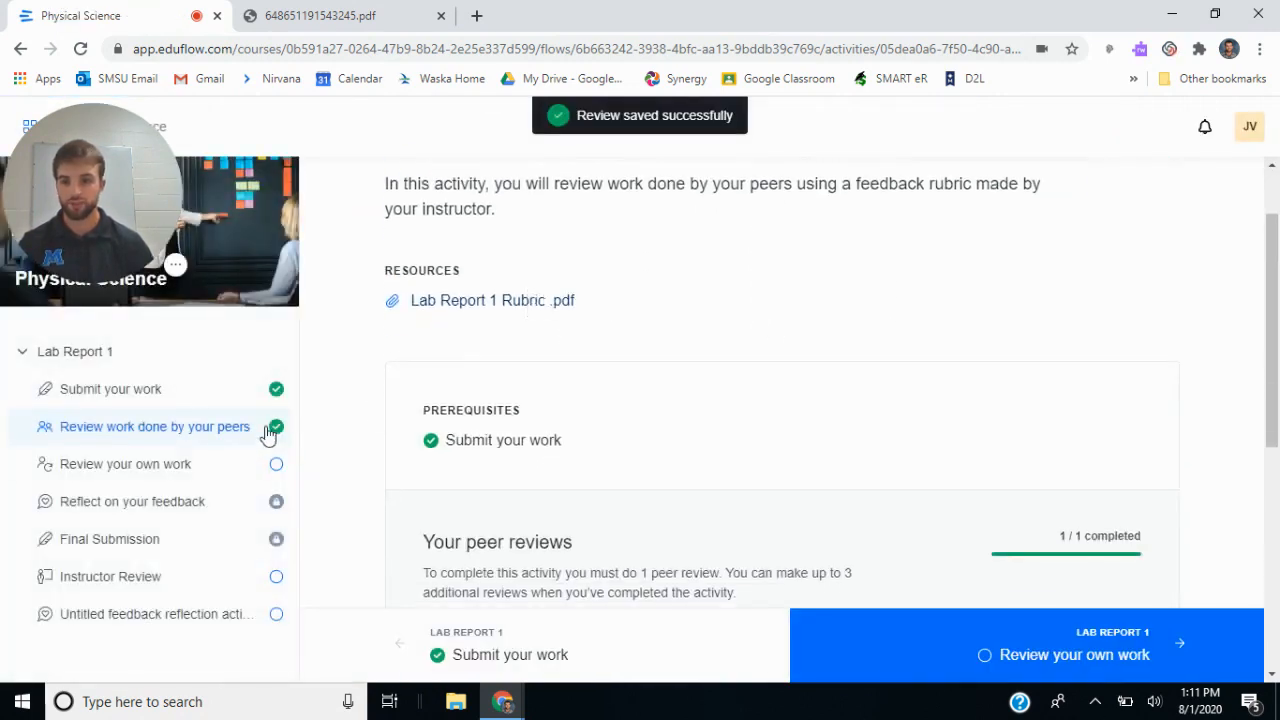
click(1157, 651)
scroll(846, 426, down, 2)
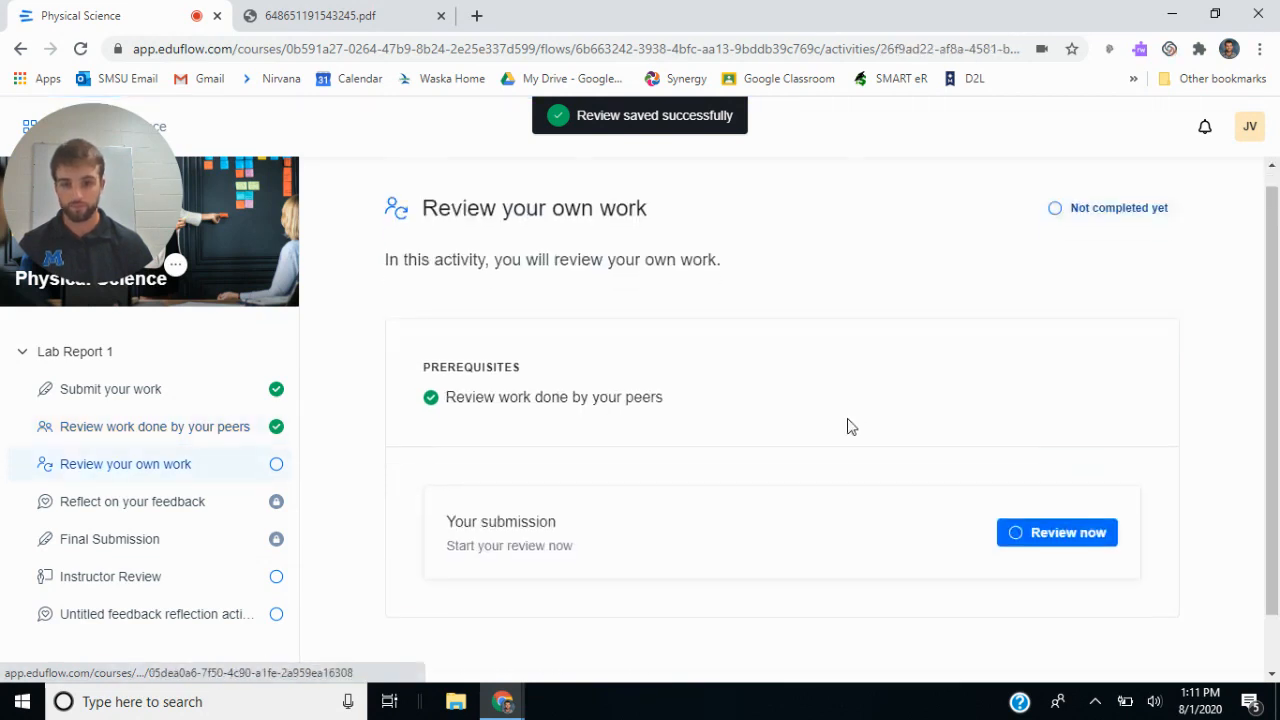
click(1062, 470)
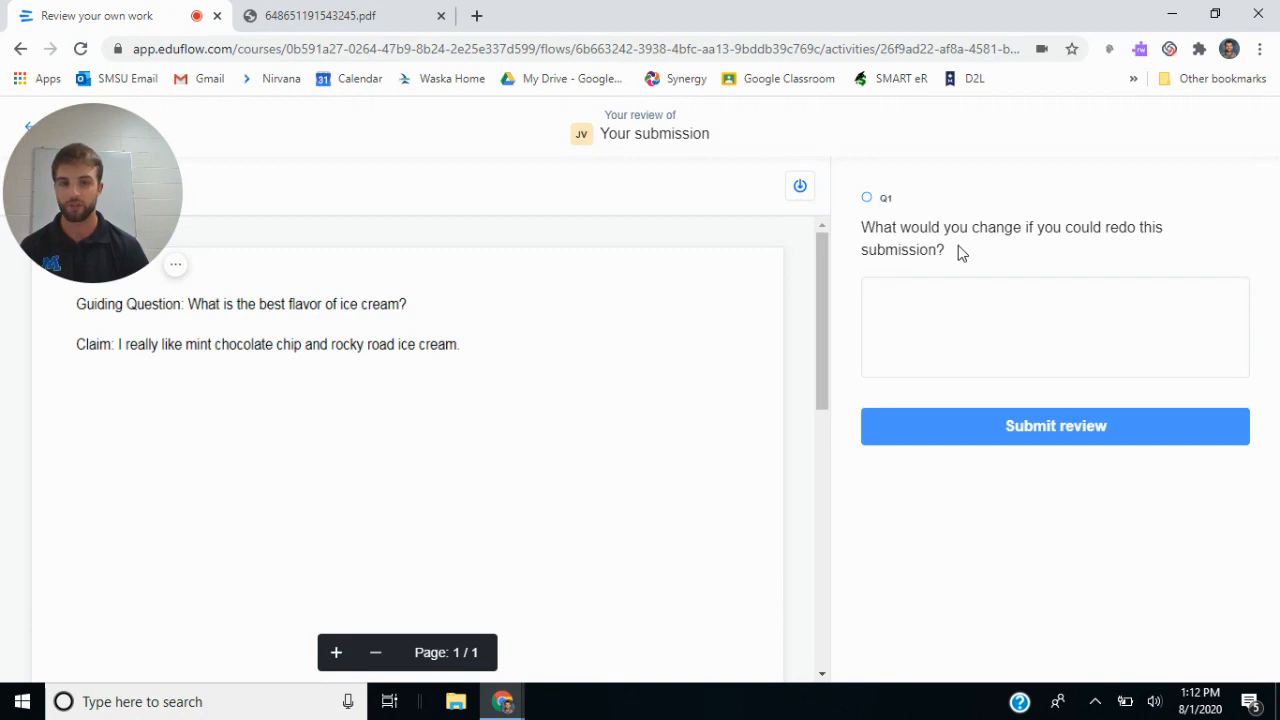
Answer the self-review question with "I should pick which one is the best" and submit the review.
click(1049, 309)
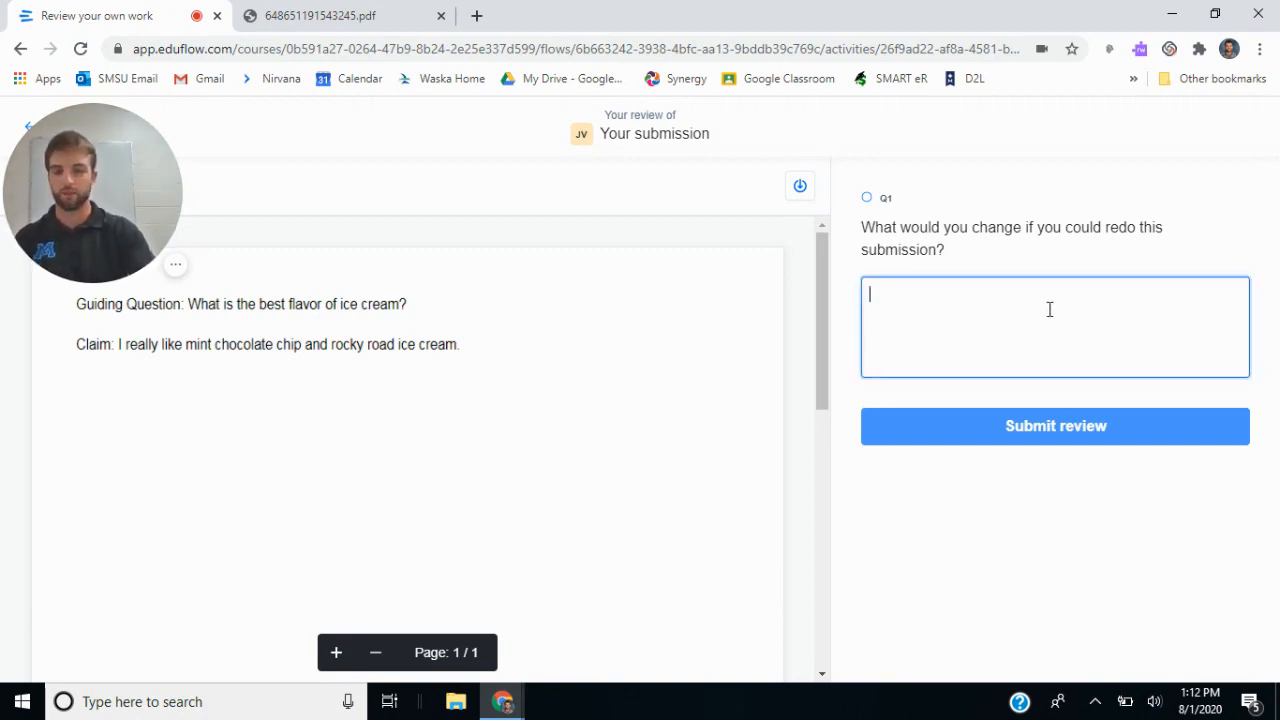
text(I should)
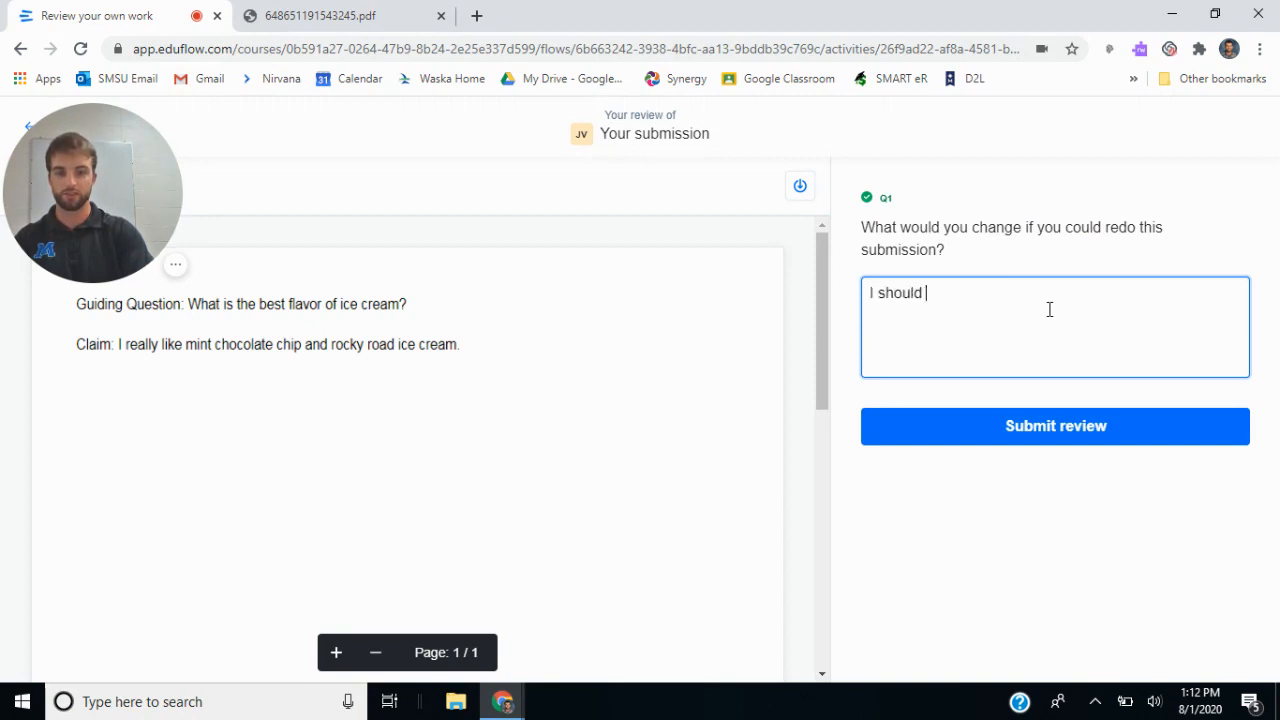
text( pick which one is my favorit)
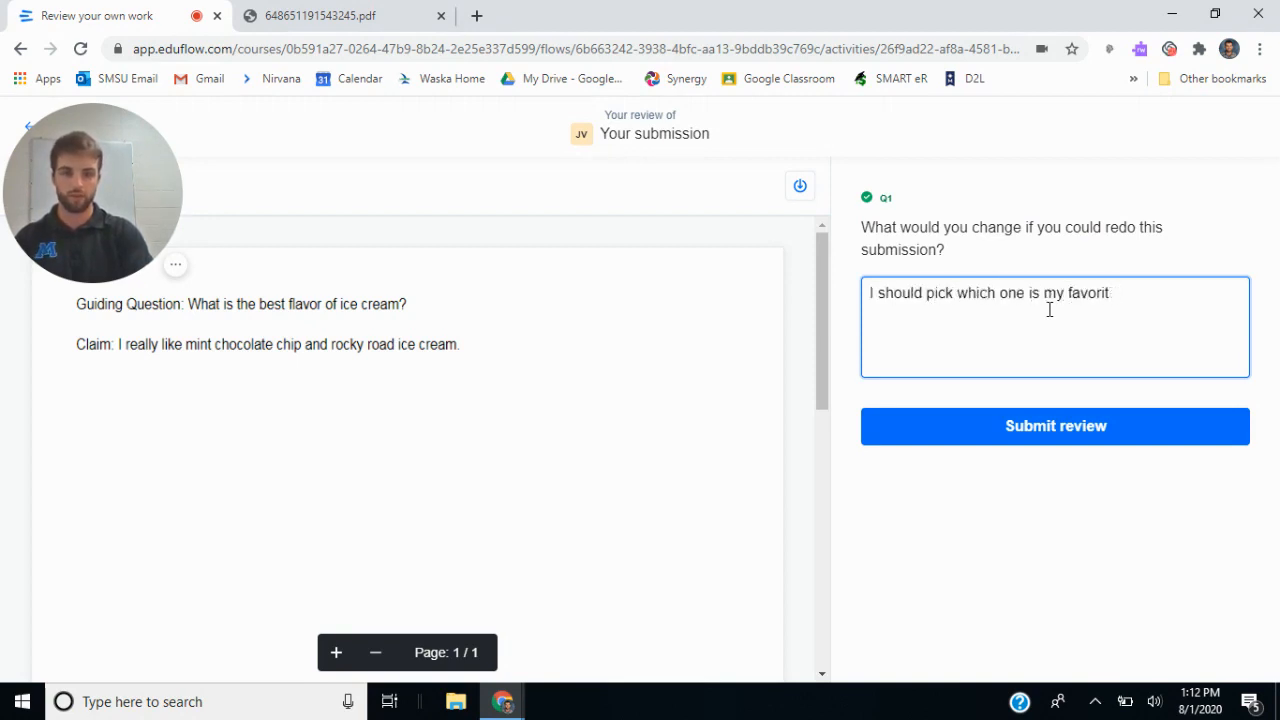
key(BackSpace)
key(BackSpace)
key(BackSpace)
key(BackSpace)
key(BackSpace)
key(BackSpace)
key(BackSpace)
key(BackSpace)
key(BackSpace)
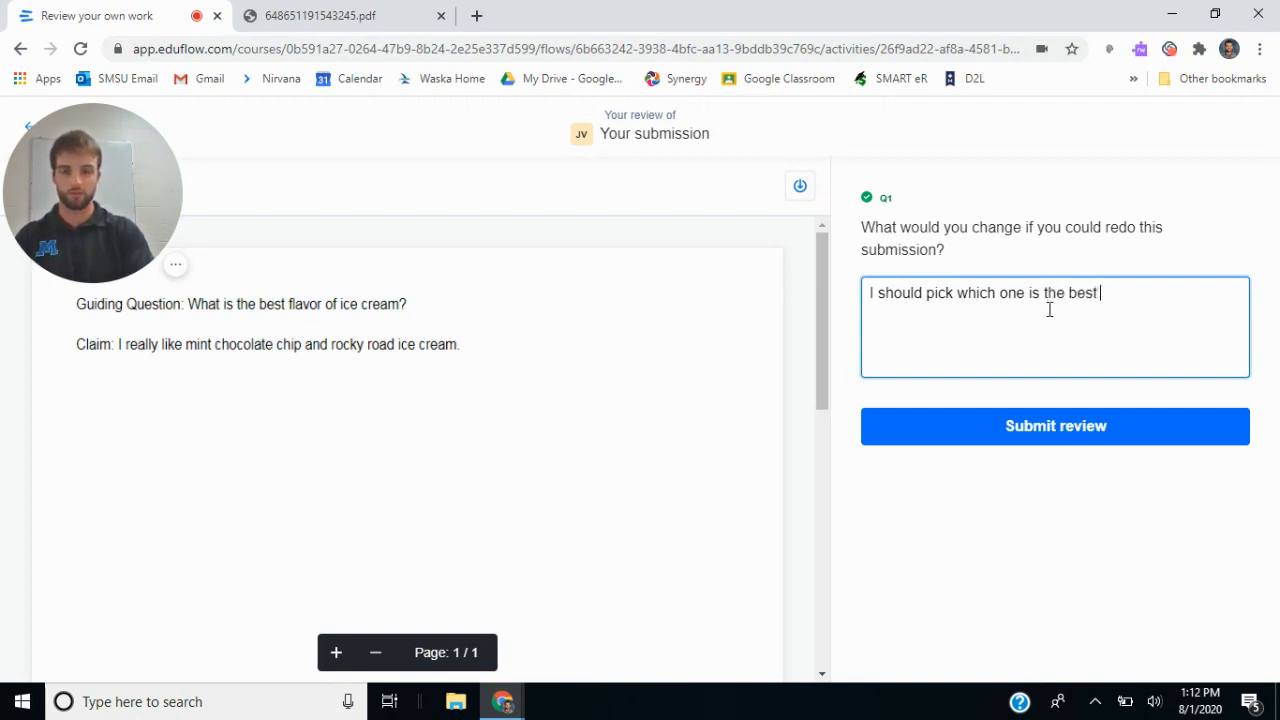
text(the best)
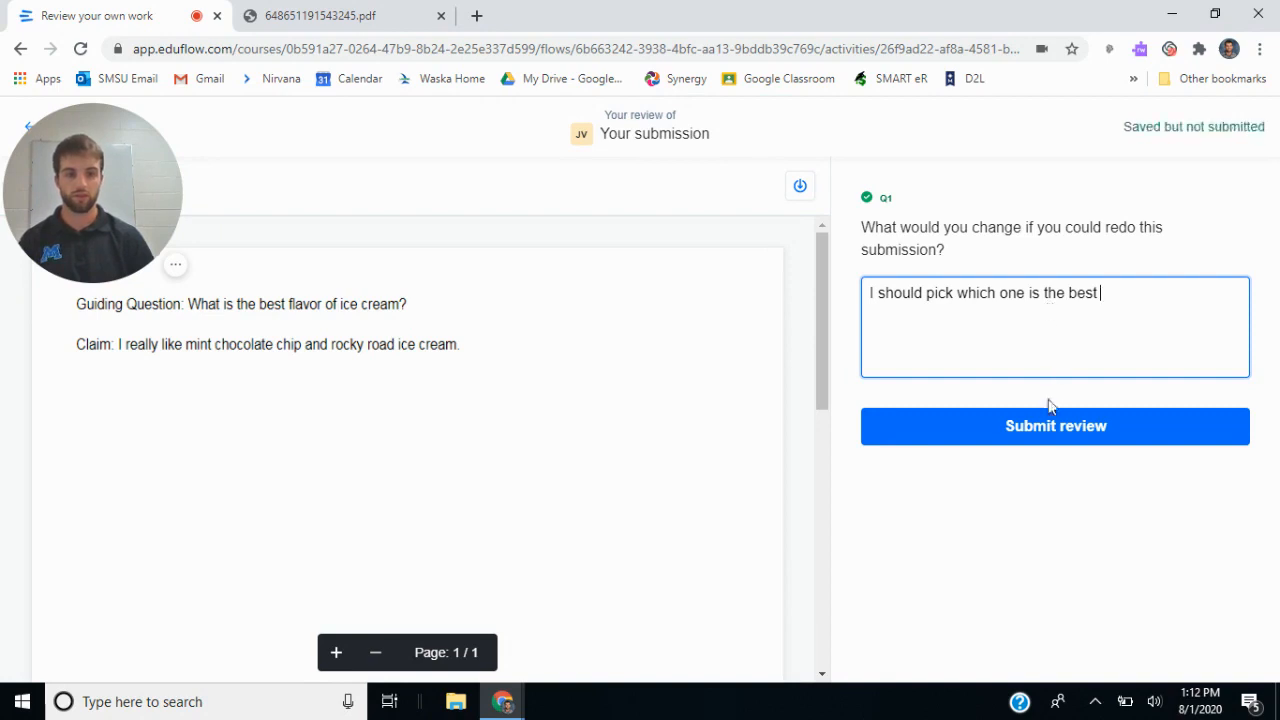
click(1044, 428)
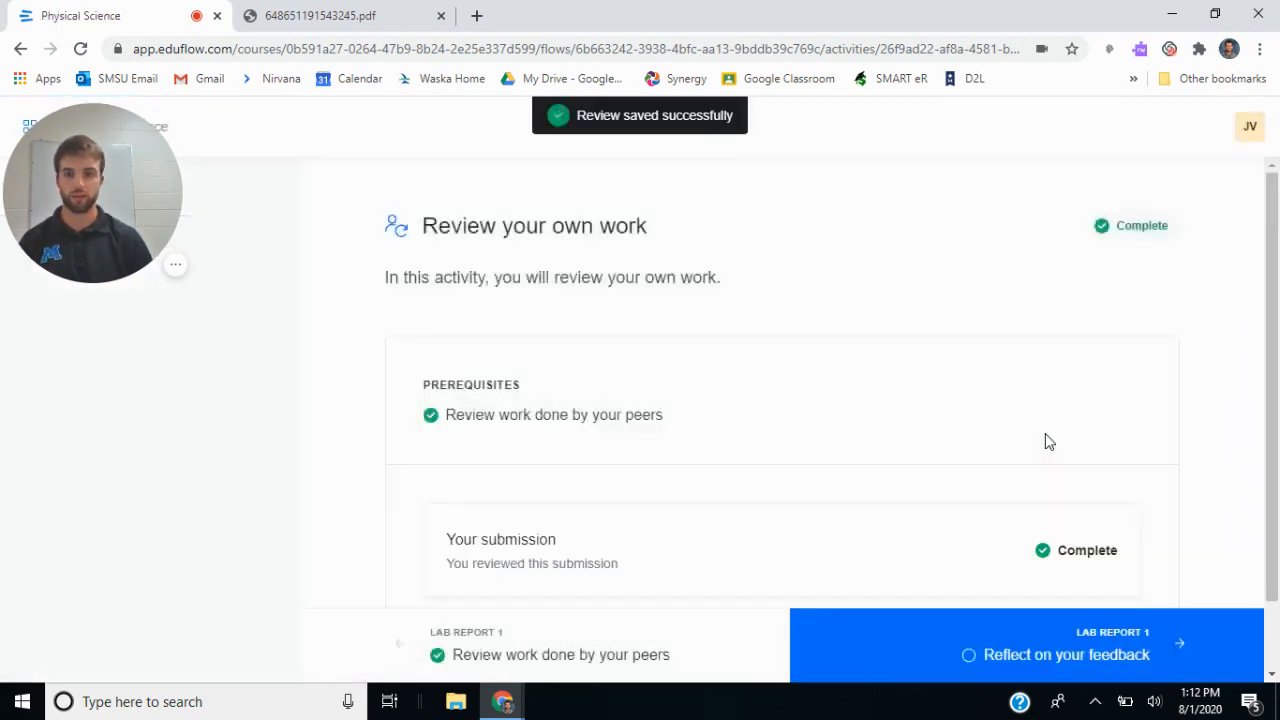
Open the Reflect on your feedback activity and check its received feedback section.
scroll(619, 434, down, 2)
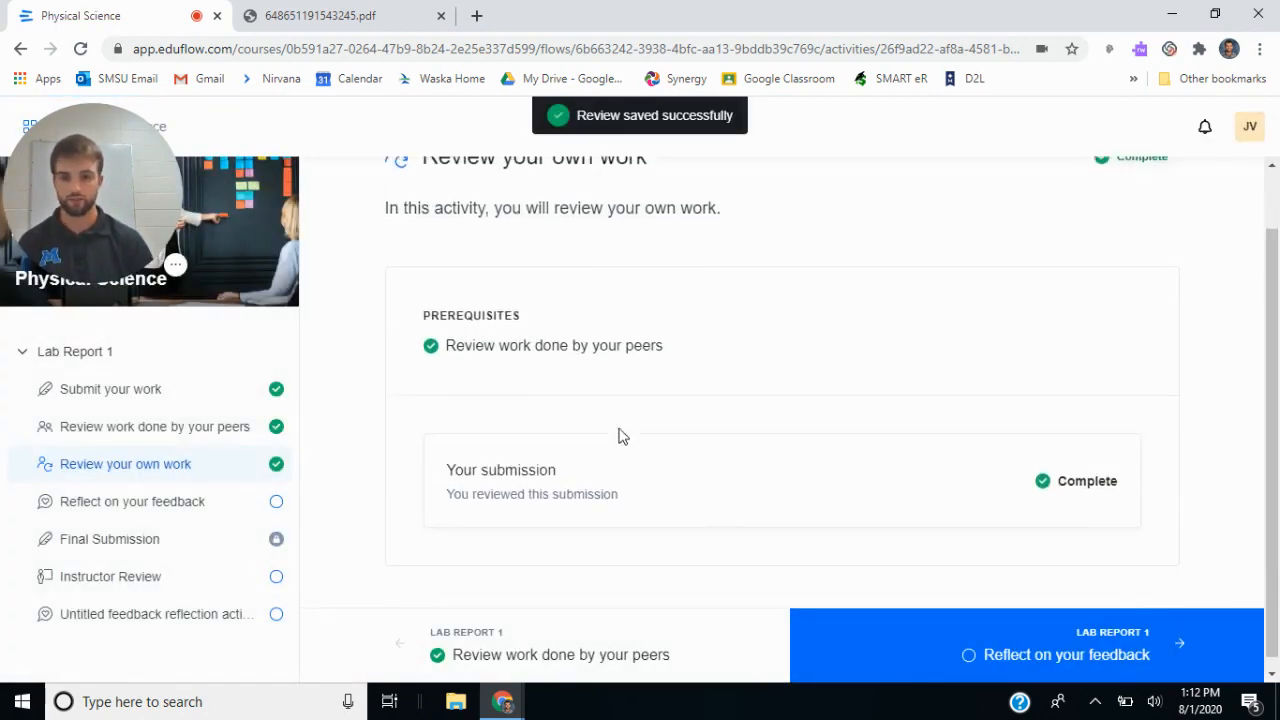
click(937, 640)
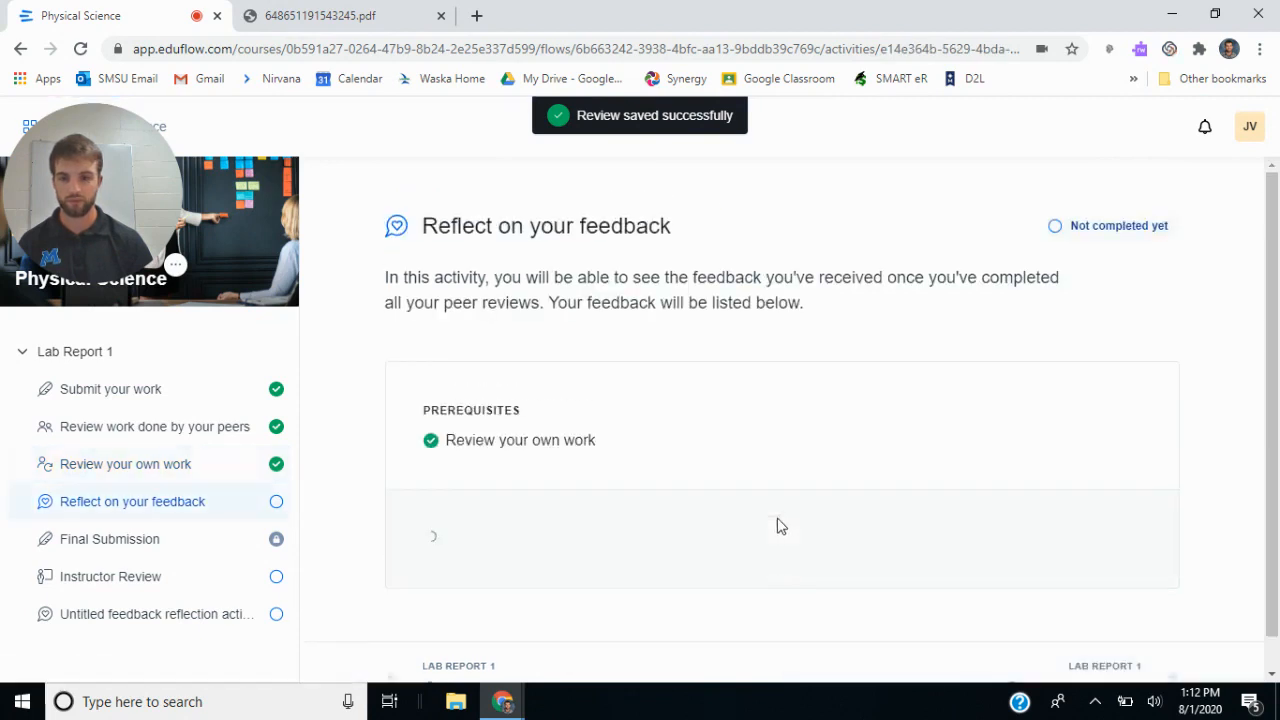
scroll(727, 447, down, 2)
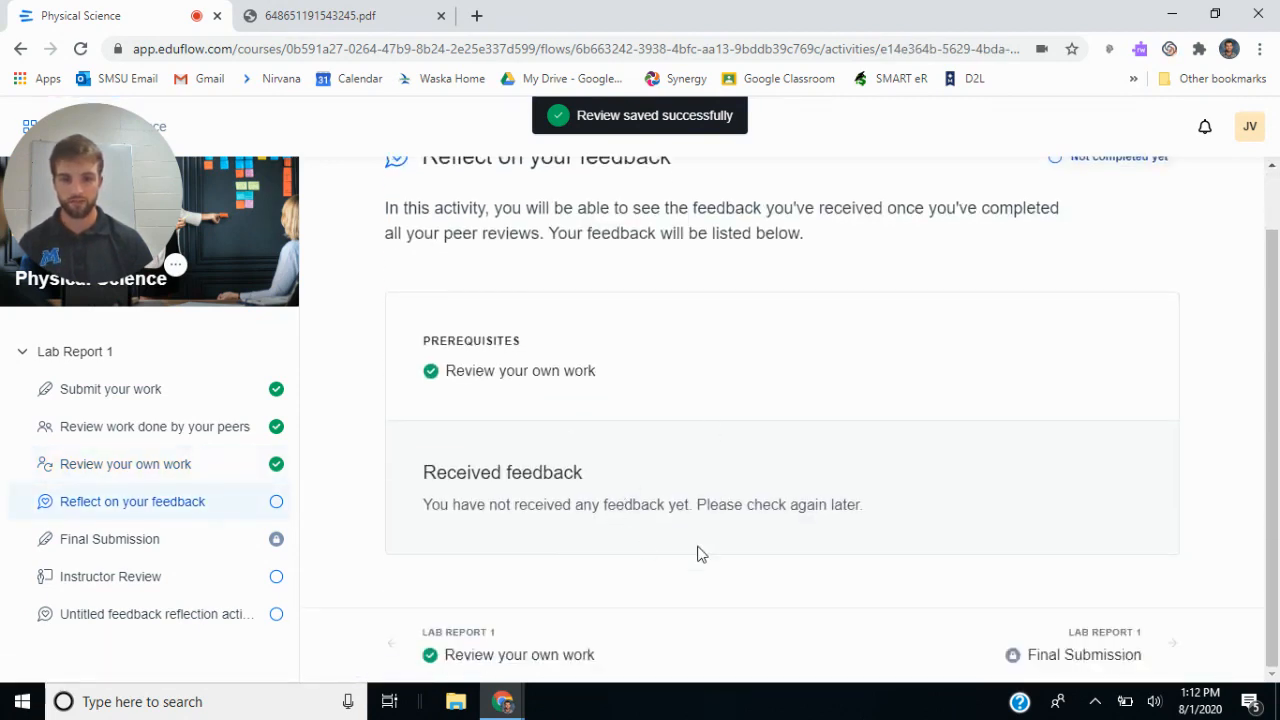
scroll(592, 500, up, 1)
scroll(592, 509, down, 1)
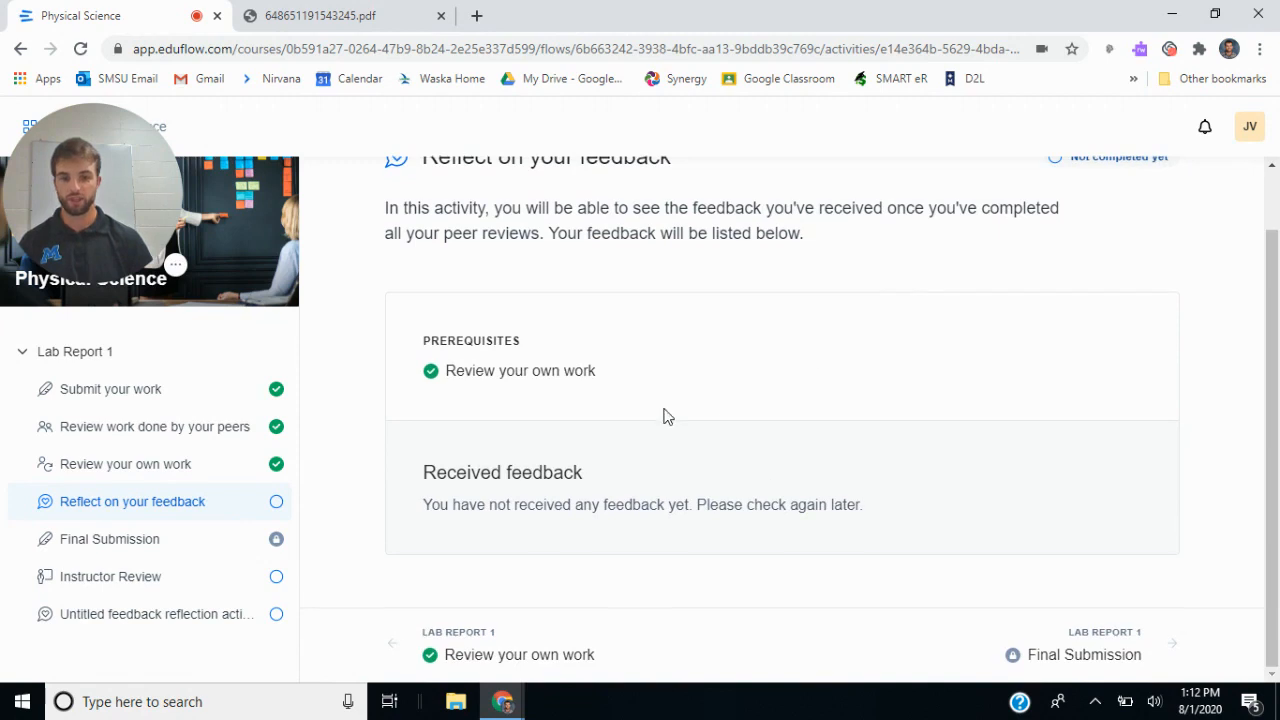
drag(699, 506, 854, 507)
click(857, 507)
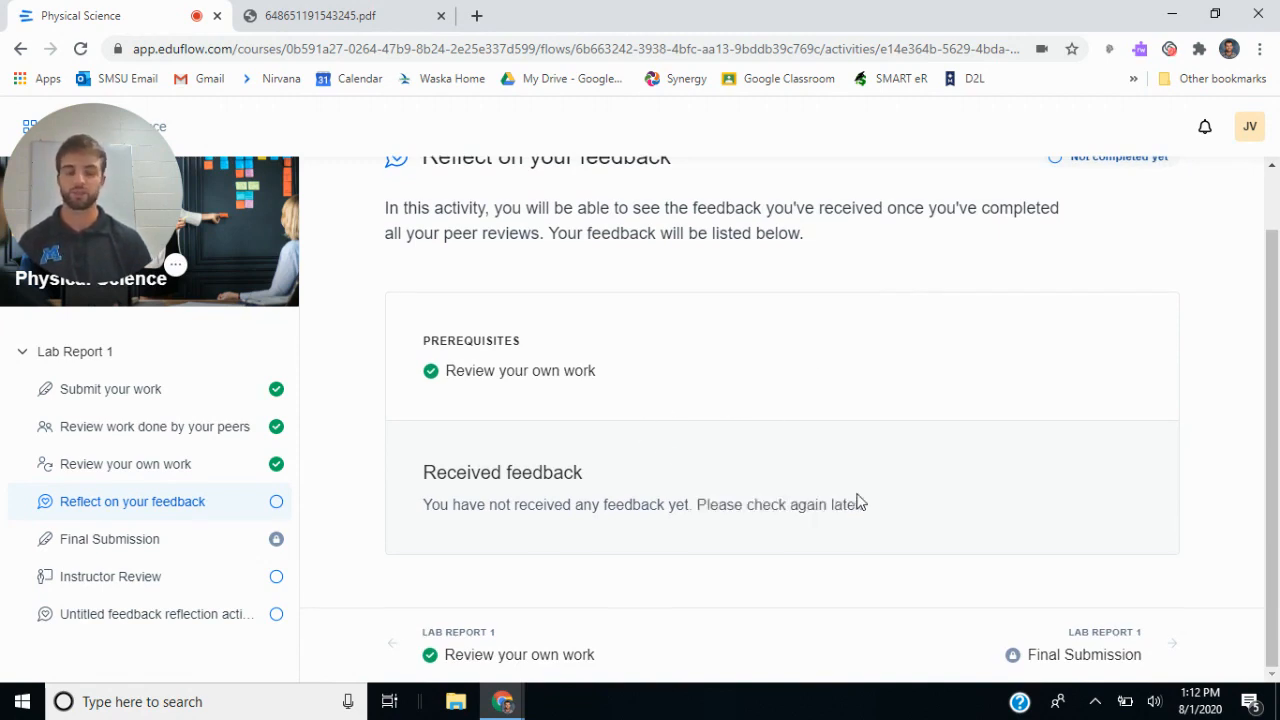
drag(857, 503, 471, 471)
click(451, 483)
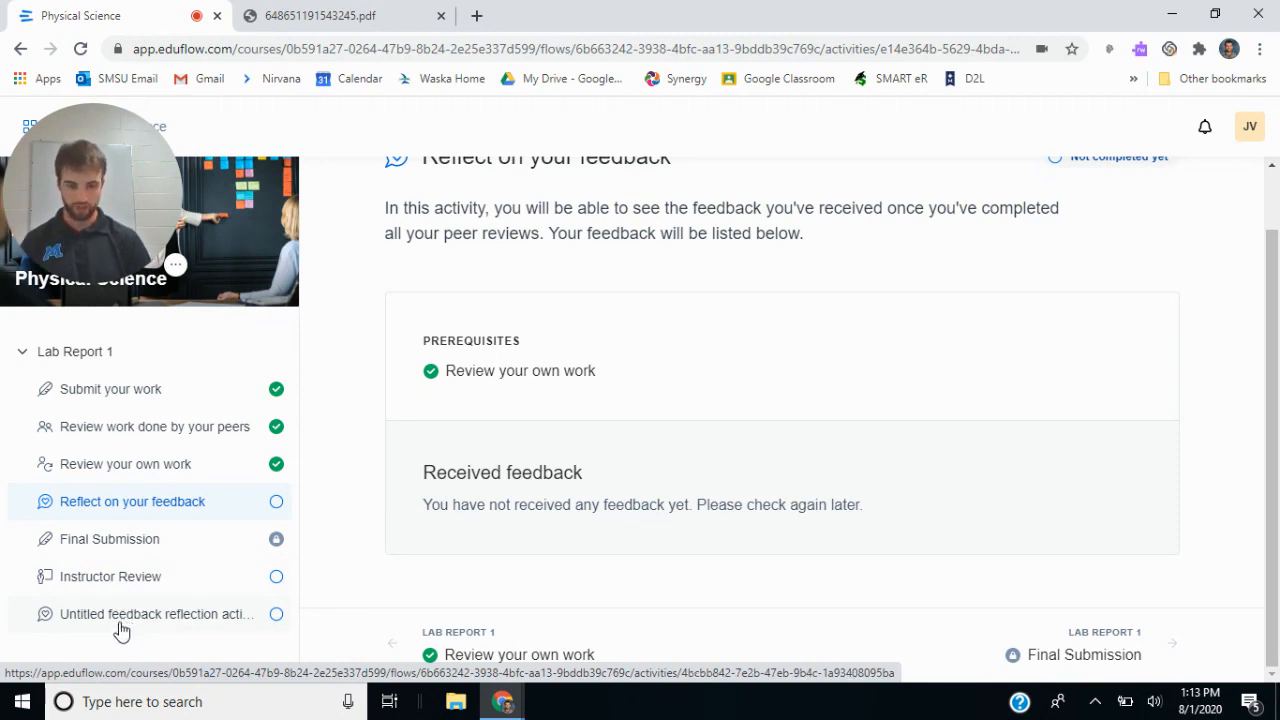
scroll(812, 397, up, 1)
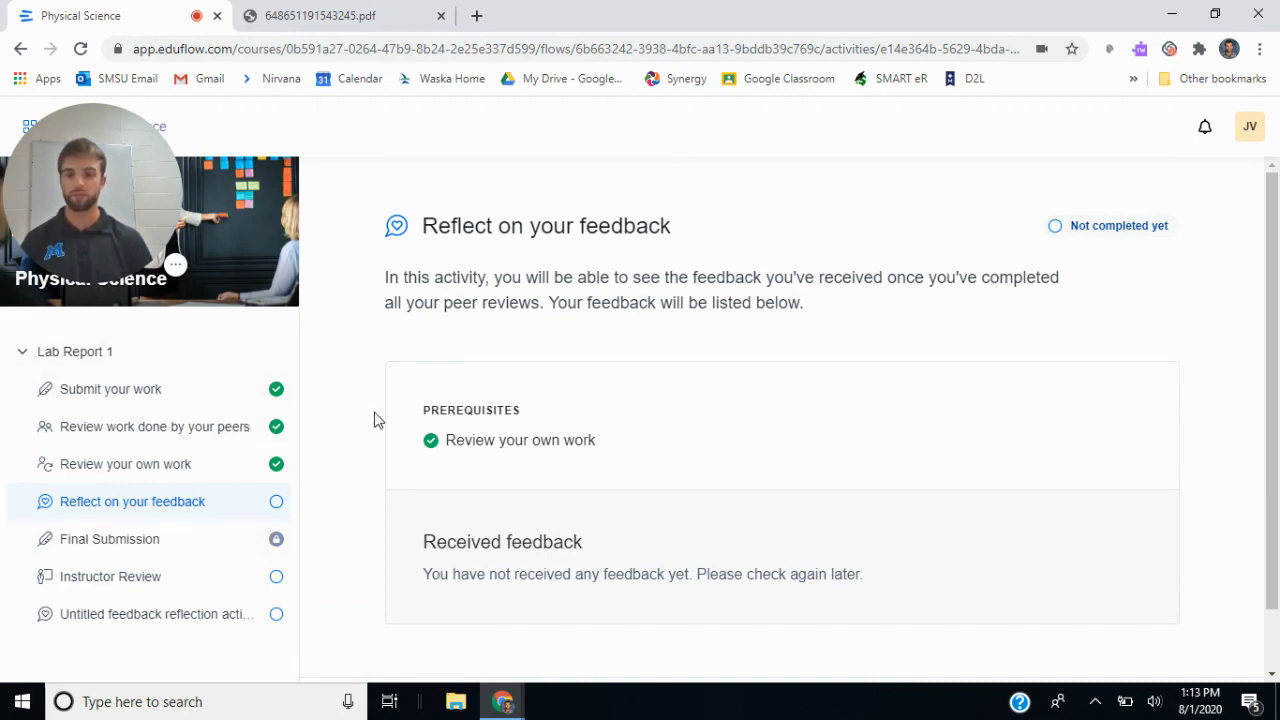
Log out of the student account and log in to the instructor account with its e-mail and account password.
click(1249, 127)
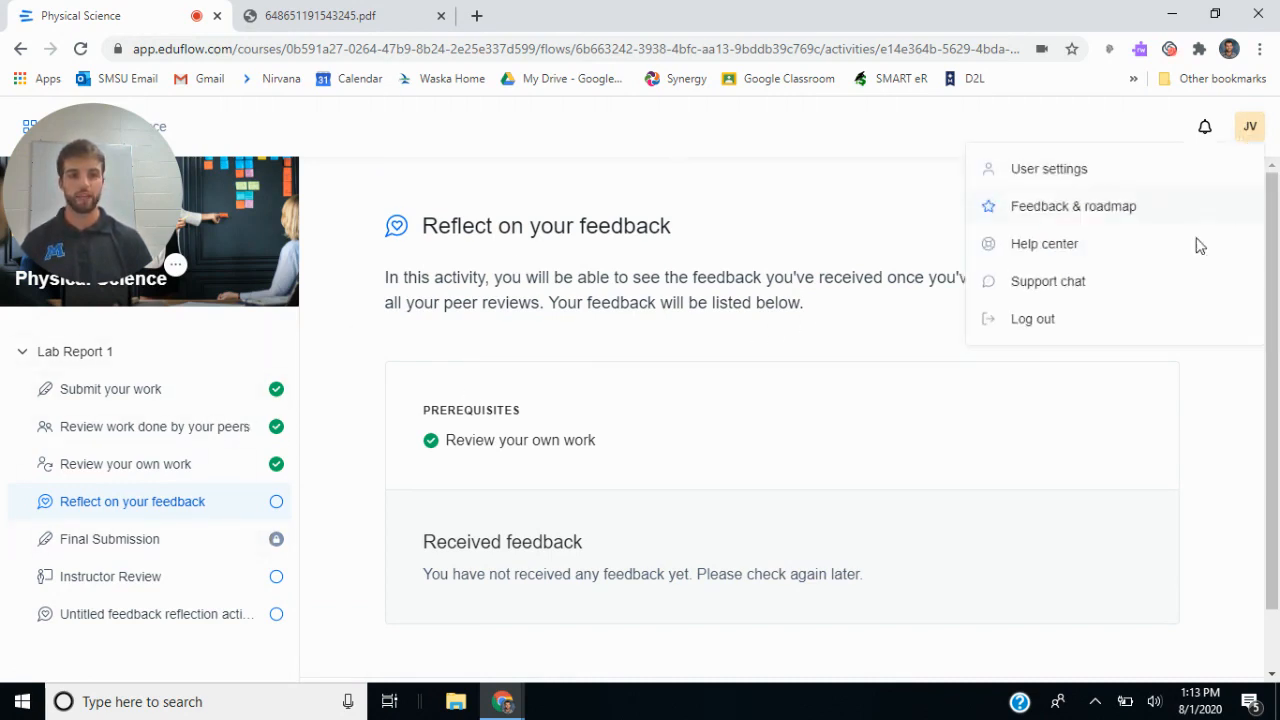
click(1103, 337)
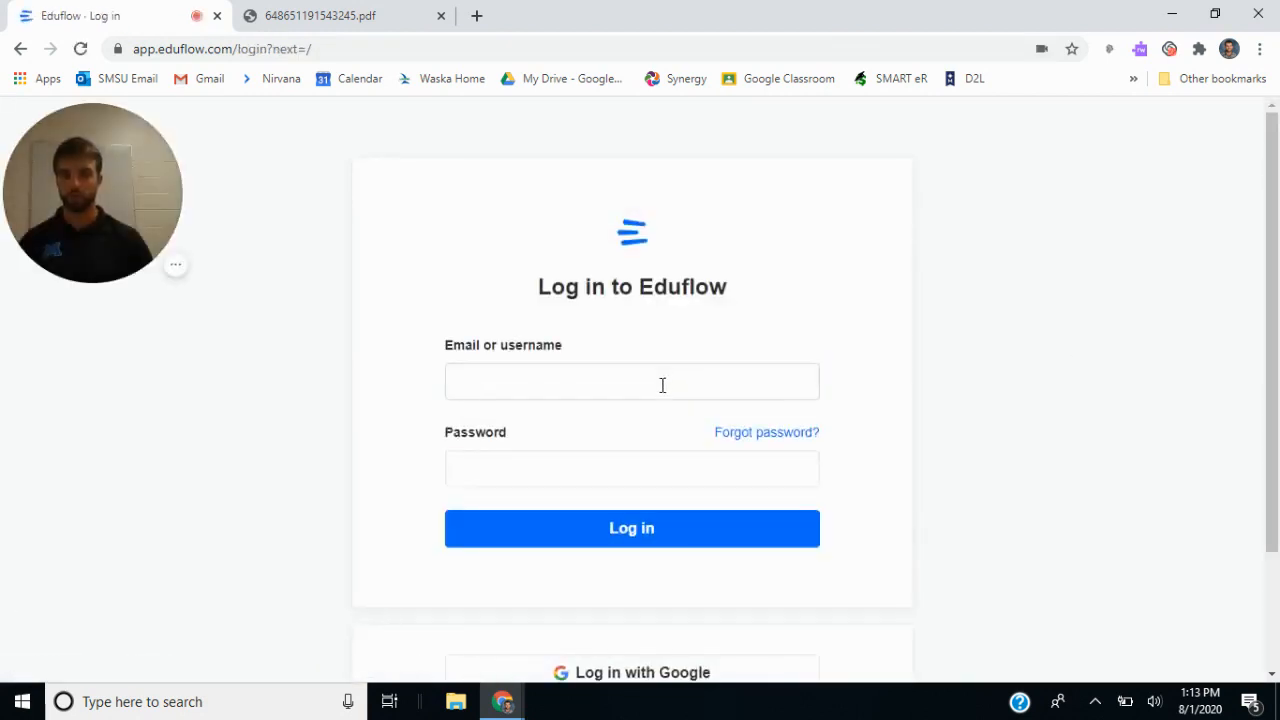
click(663, 383)
click(566, 429)
click(550, 455)
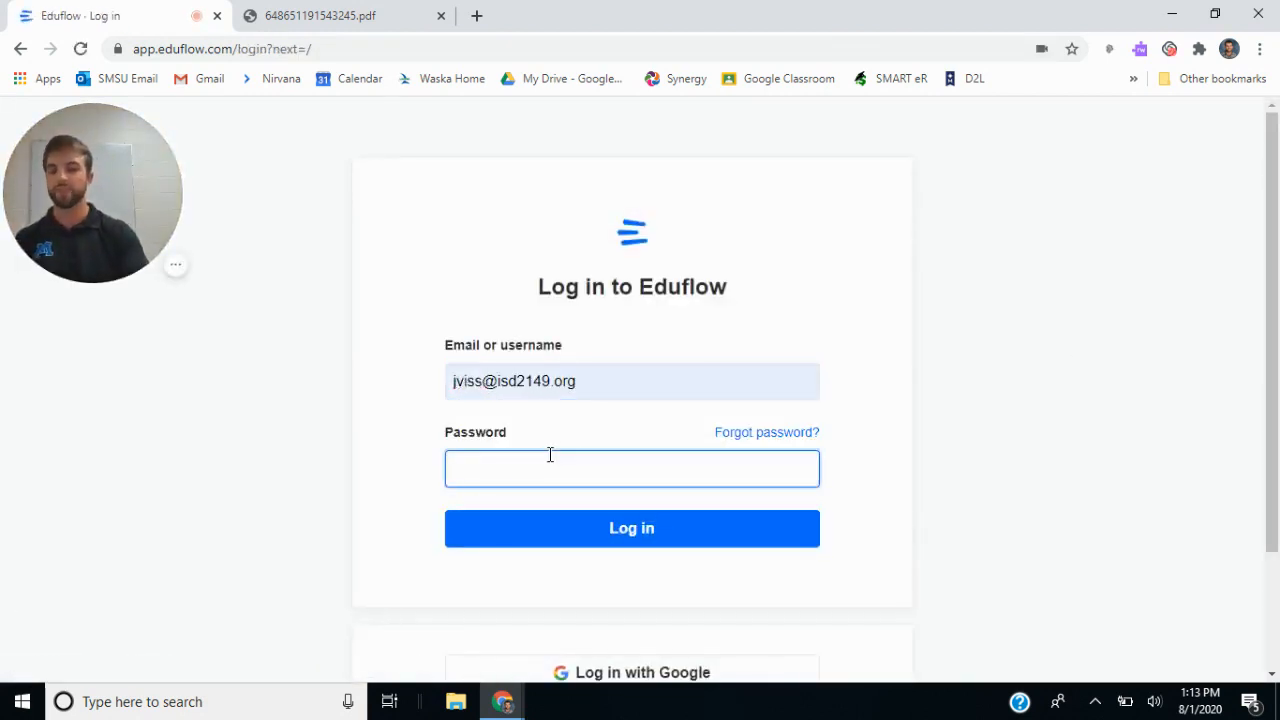
text(•)
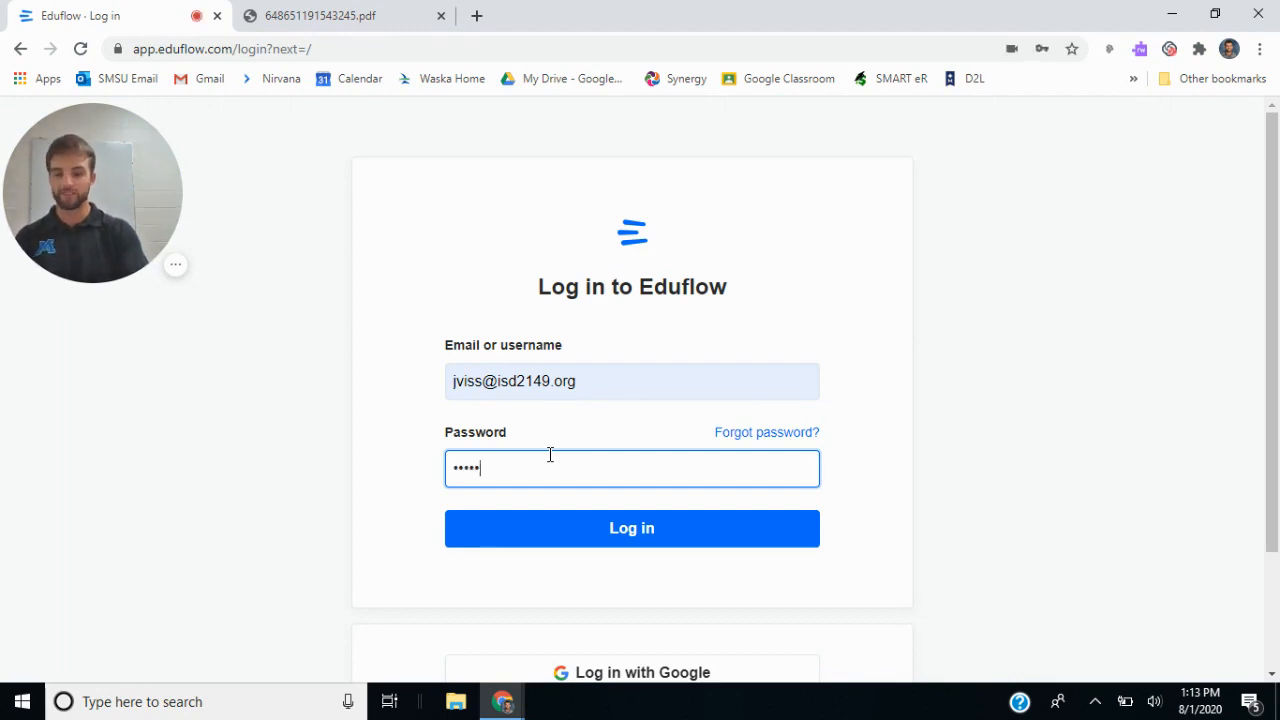
text(•••••••)
key(Return)
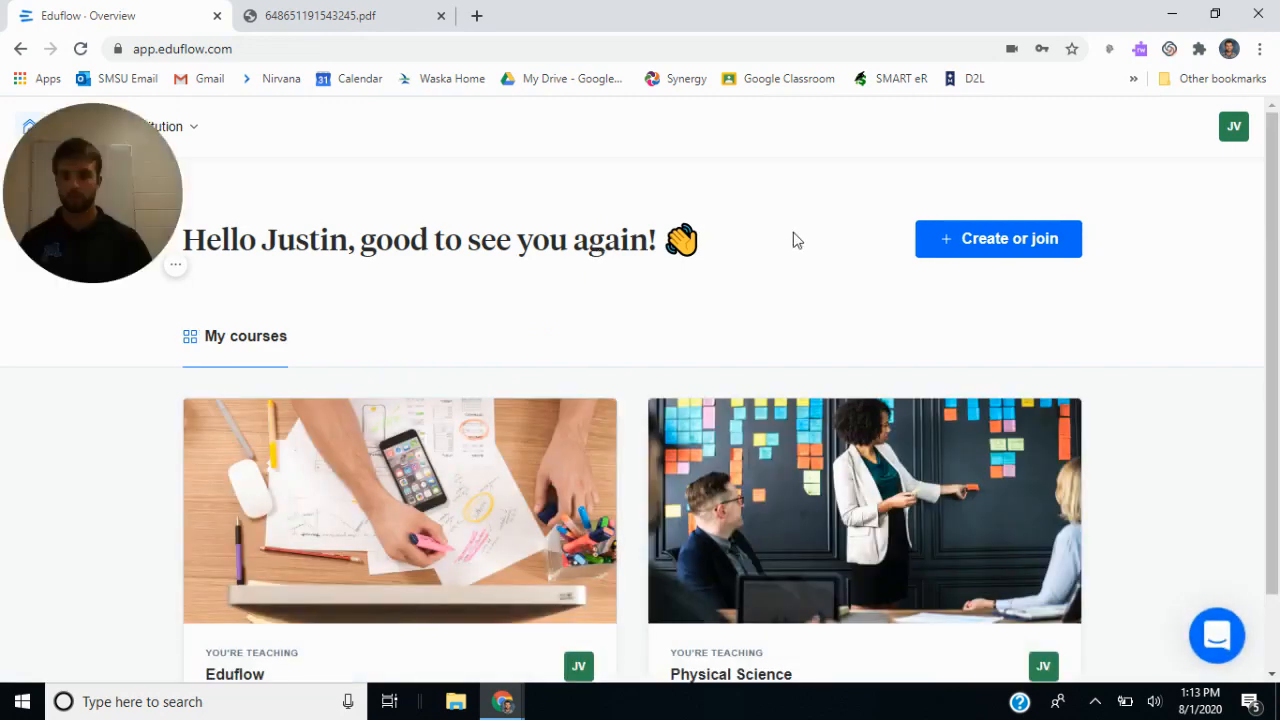
Open the Physical Science course from the instructor's course overview.
scroll(787, 352, down, 1)
scroll(787, 352, down, 1)
click(887, 428)
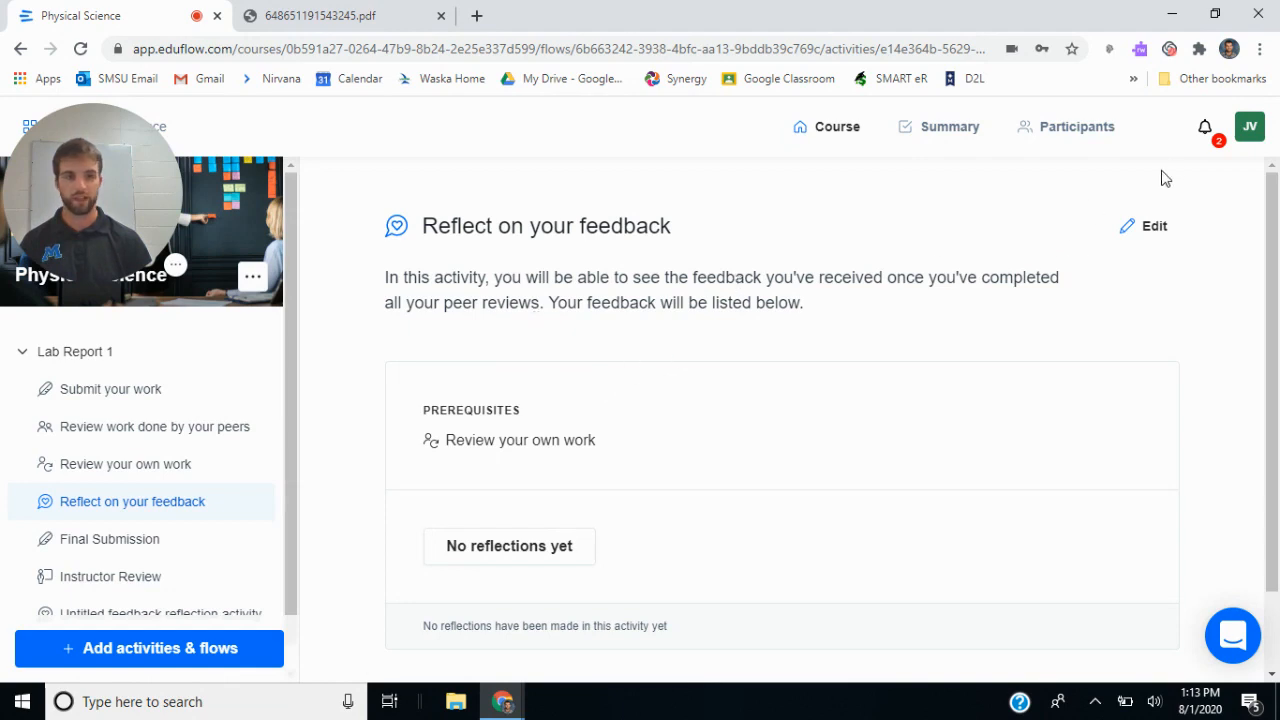
Check the course notifications and mark all of them as seen.
click(1205, 127)
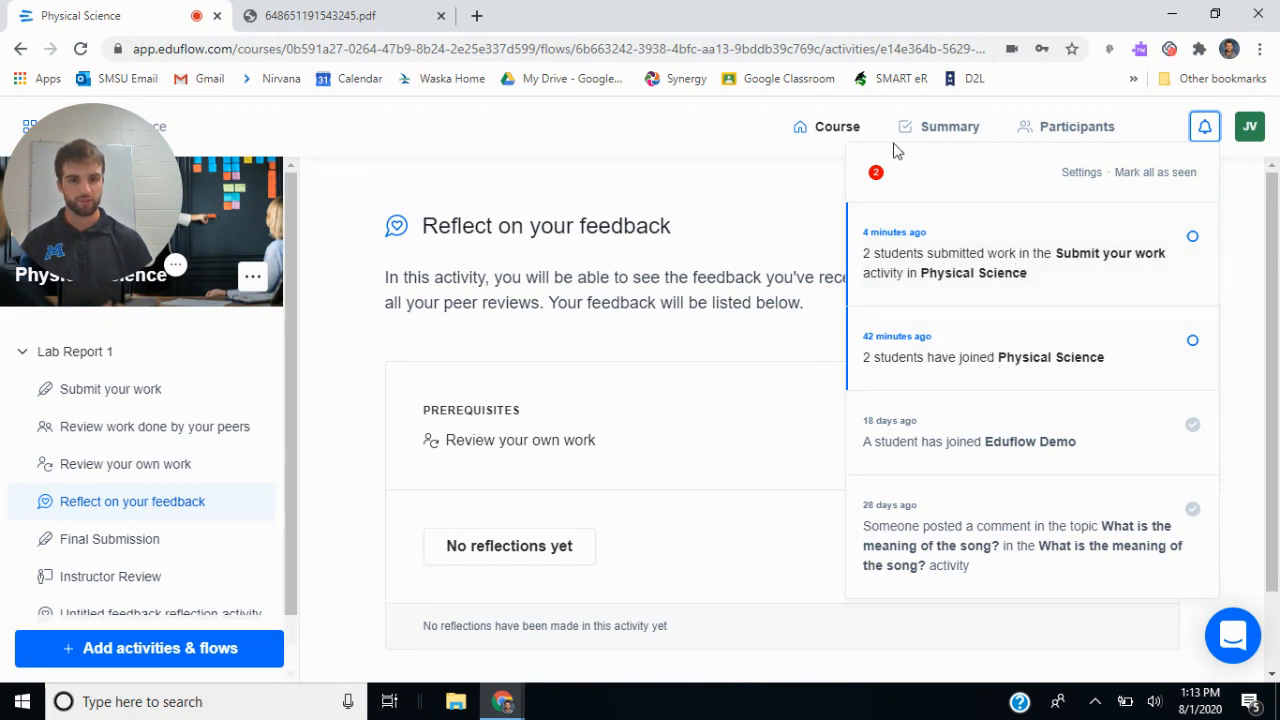
click(1178, 172)
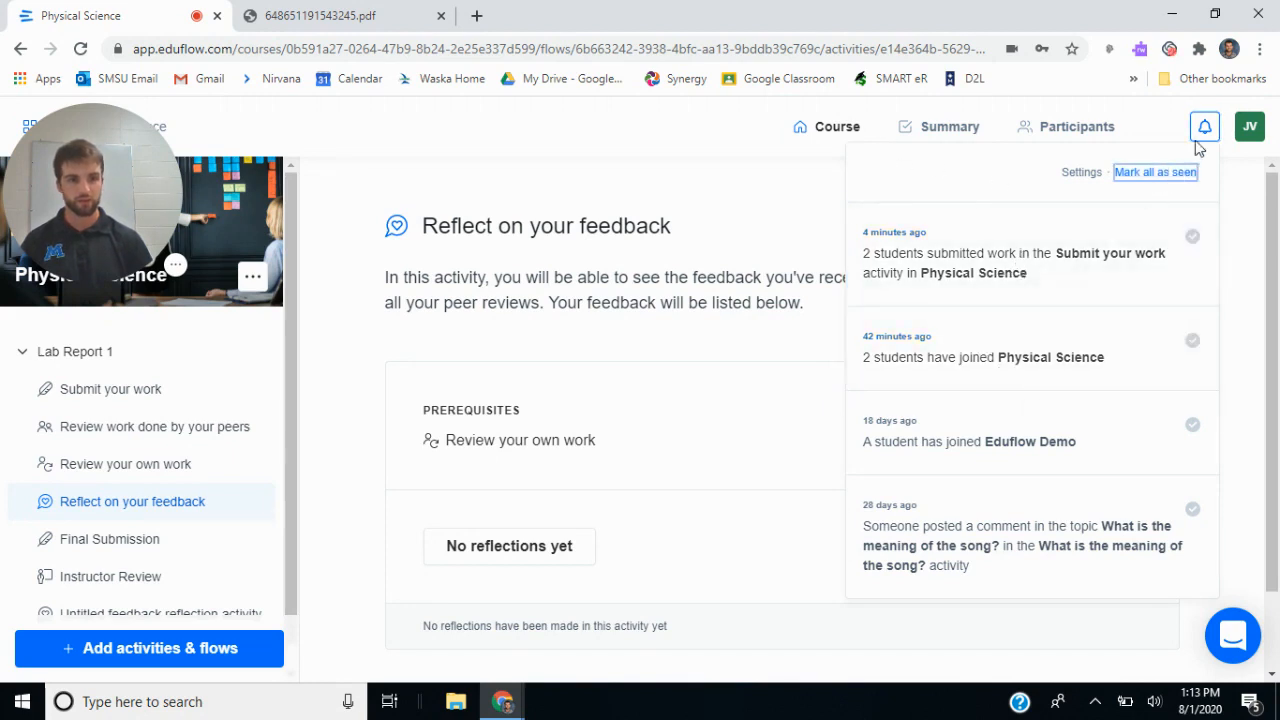
click(1203, 130)
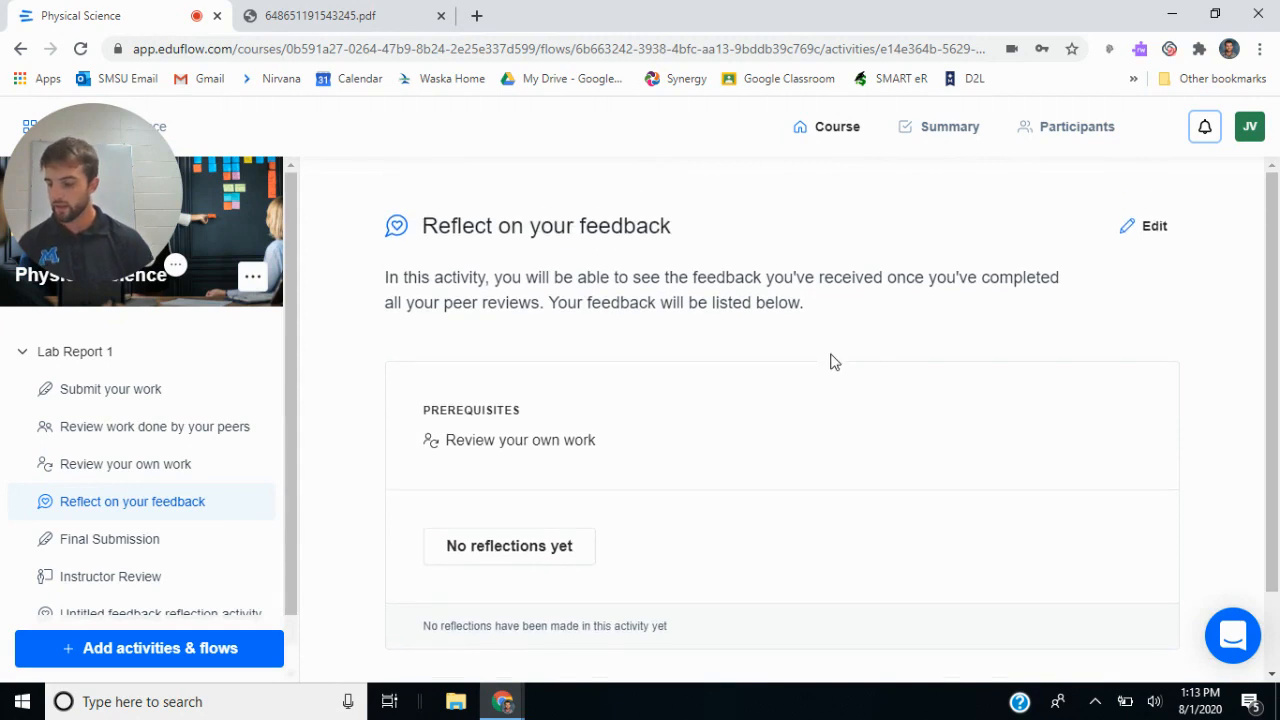
Examine the students' progress and scores in the course summary, then return to the Progress view.
click(954, 140)
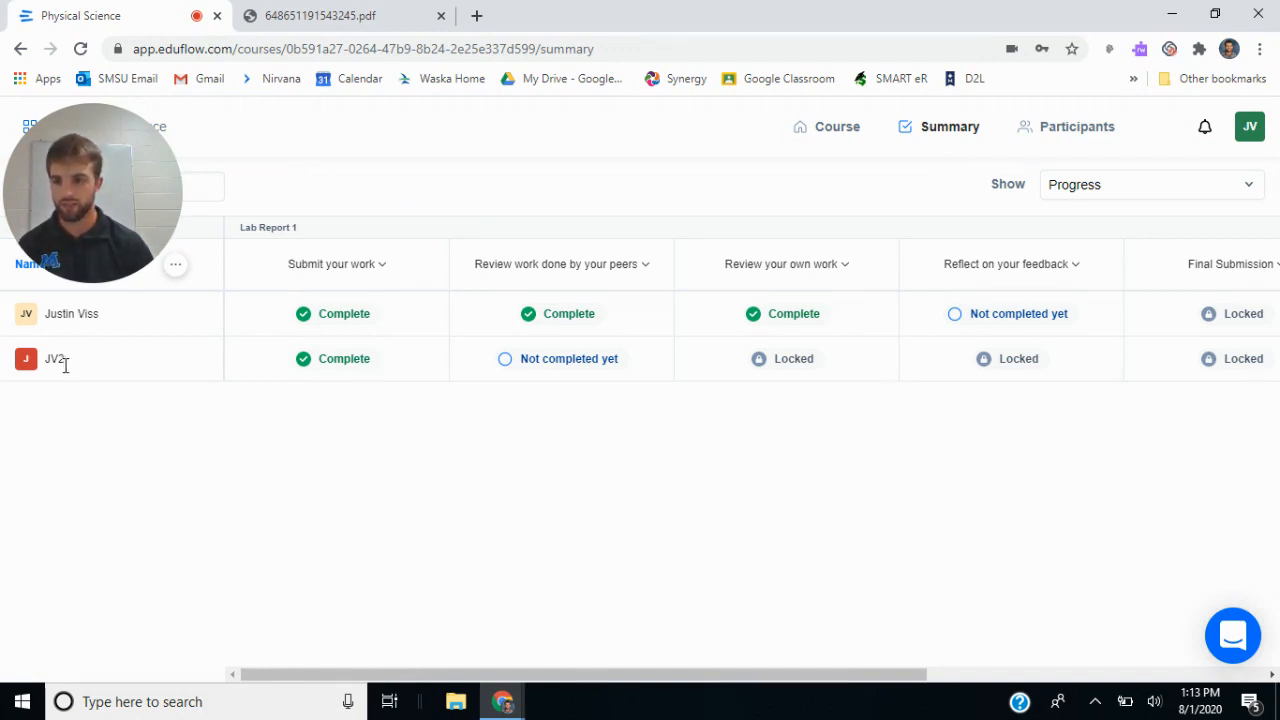
drag(65, 365, 53, 364)
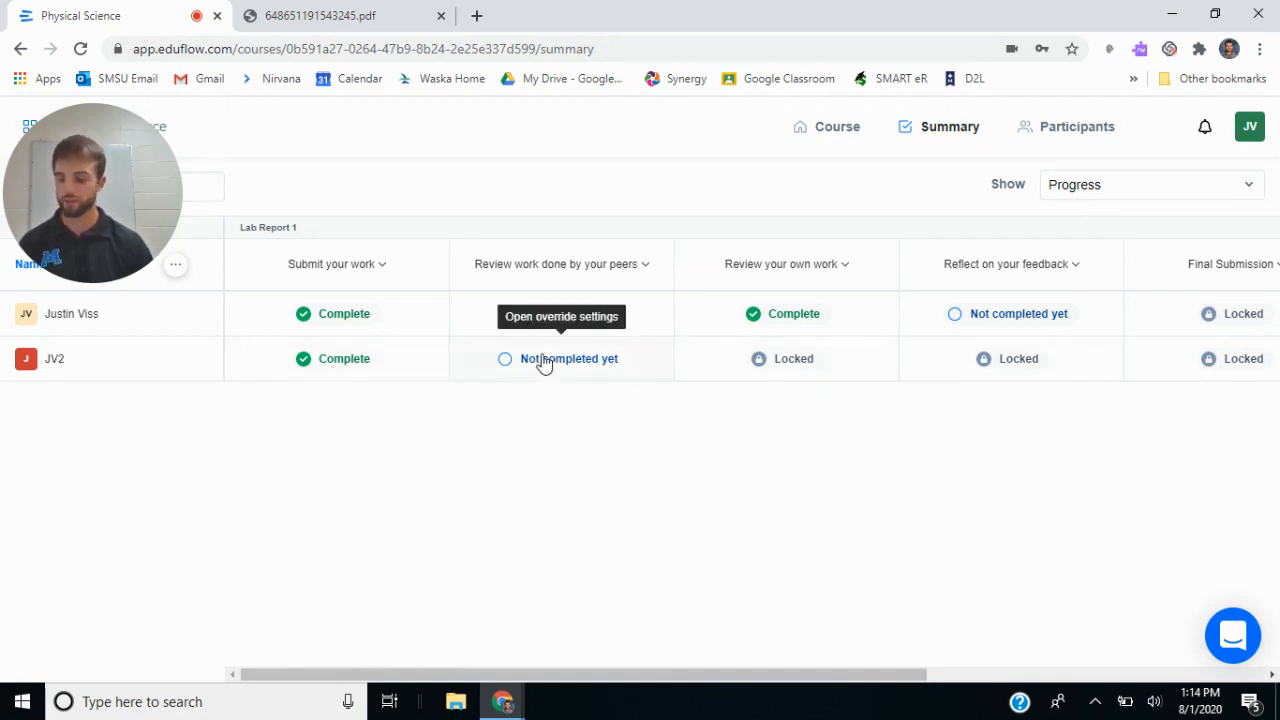
click(1194, 198)
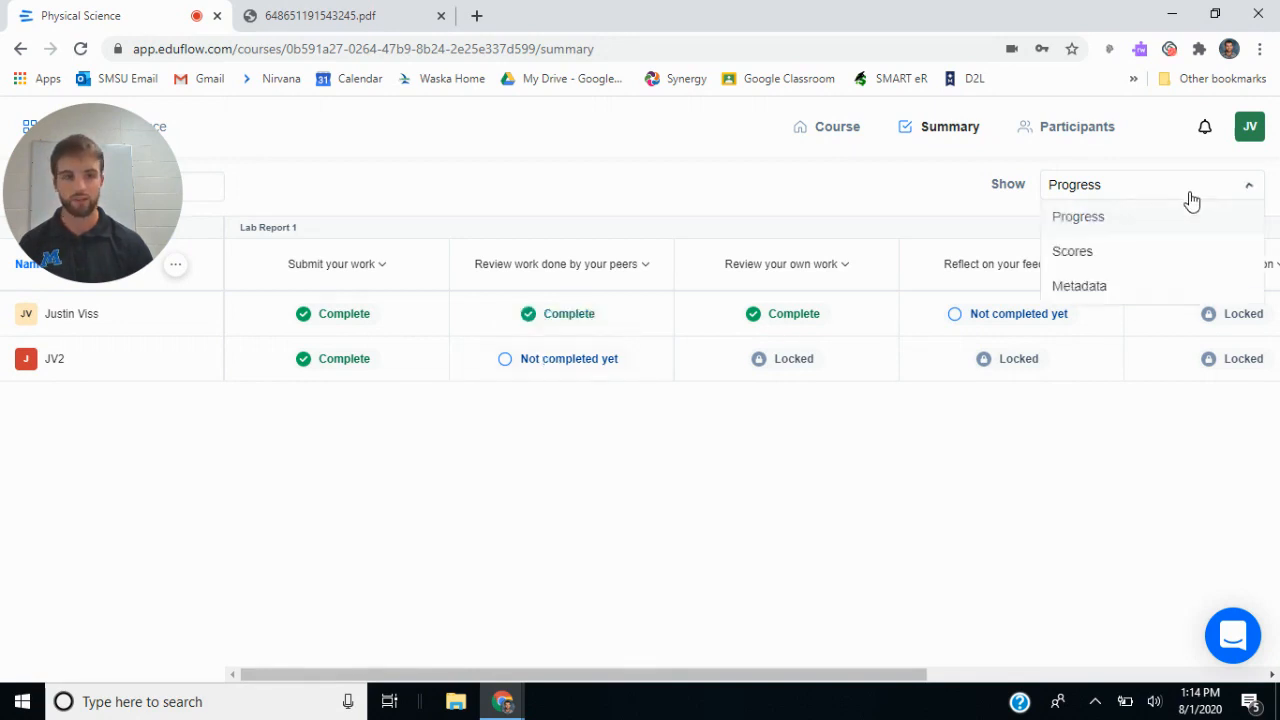
click(1123, 251)
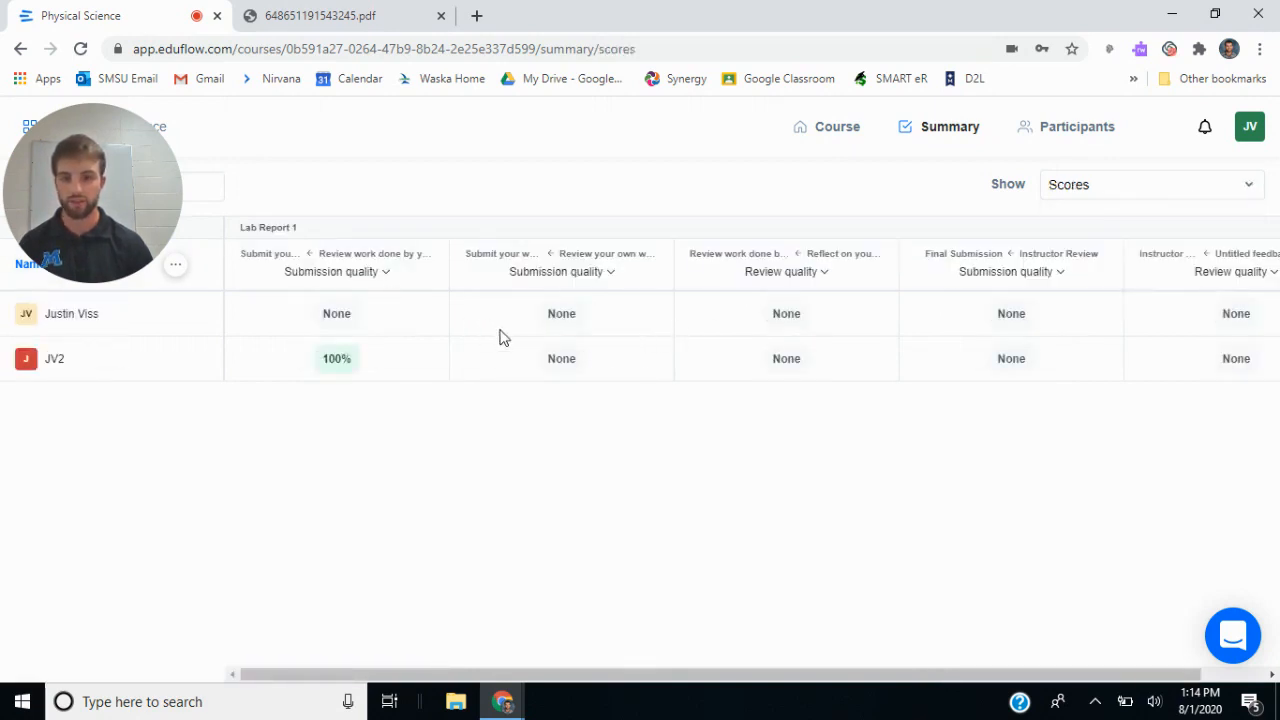
click(1140, 196)
click(1125, 218)
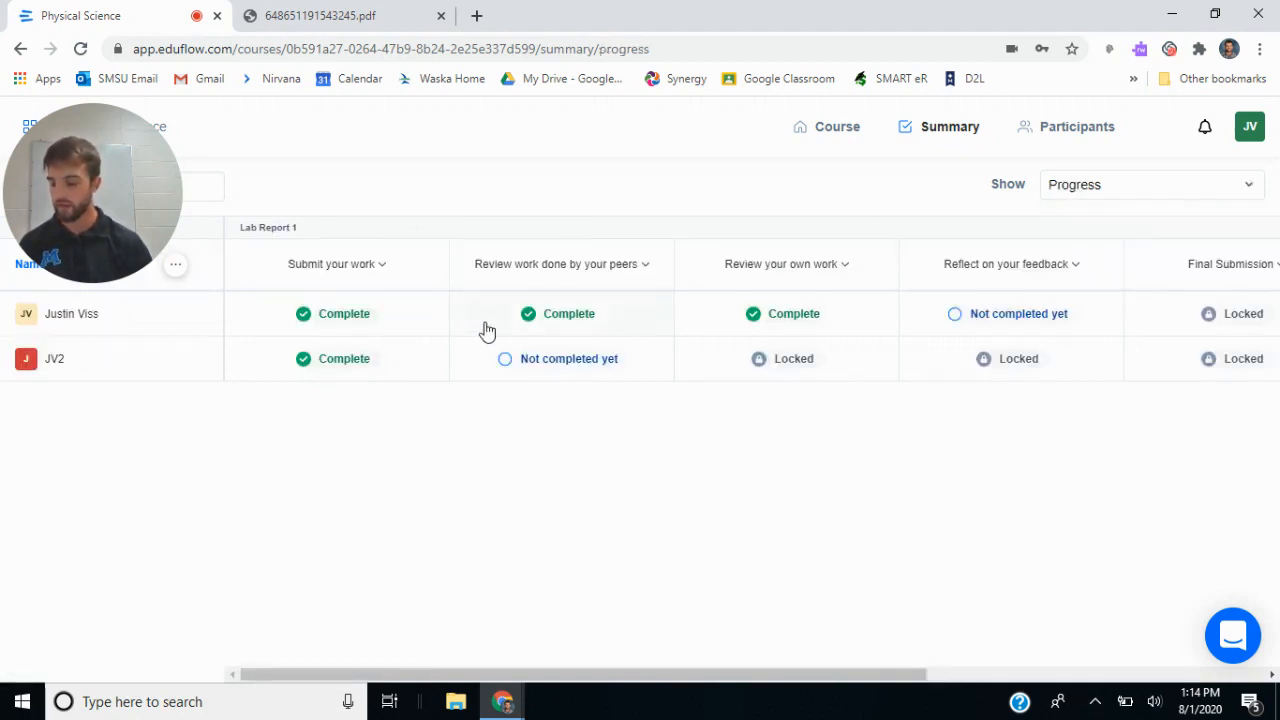
Override the second student's Review work done by your peers settings: remove the Submit your work prerequisite, turn prerequisites off and save.
click(588, 362)
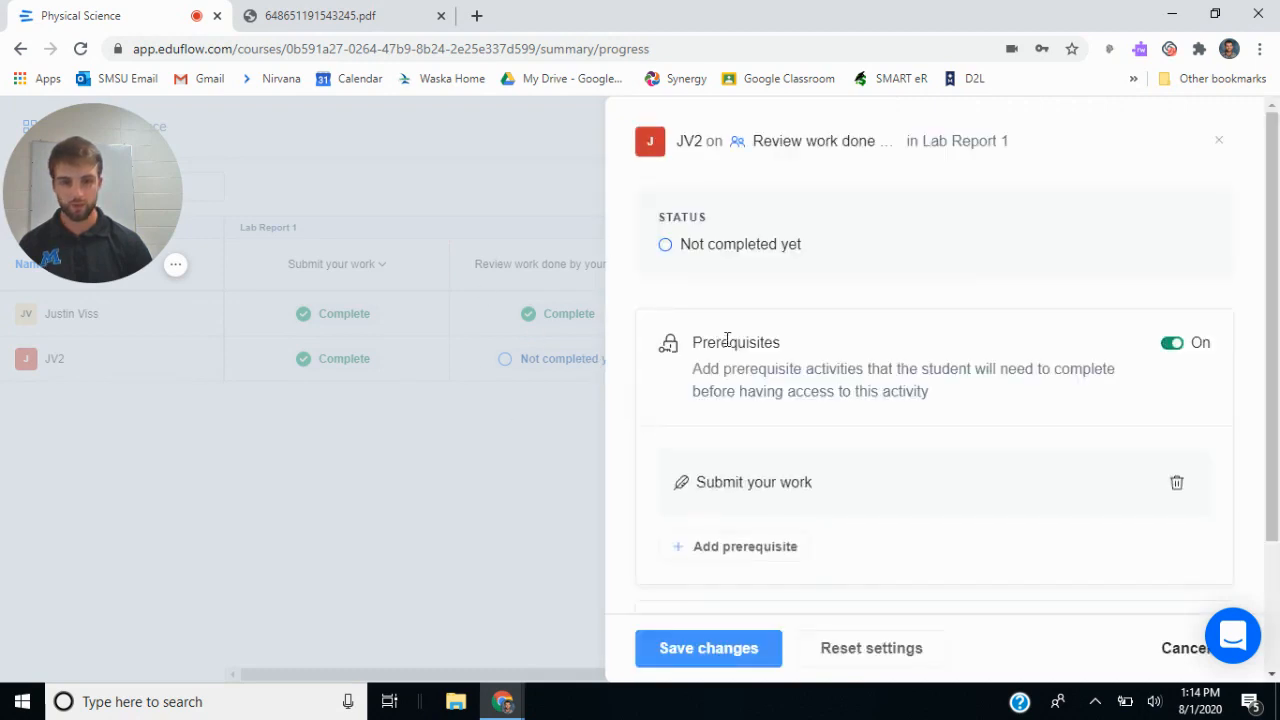
scroll(860, 412, down, 2)
scroll(855, 412, up, 1)
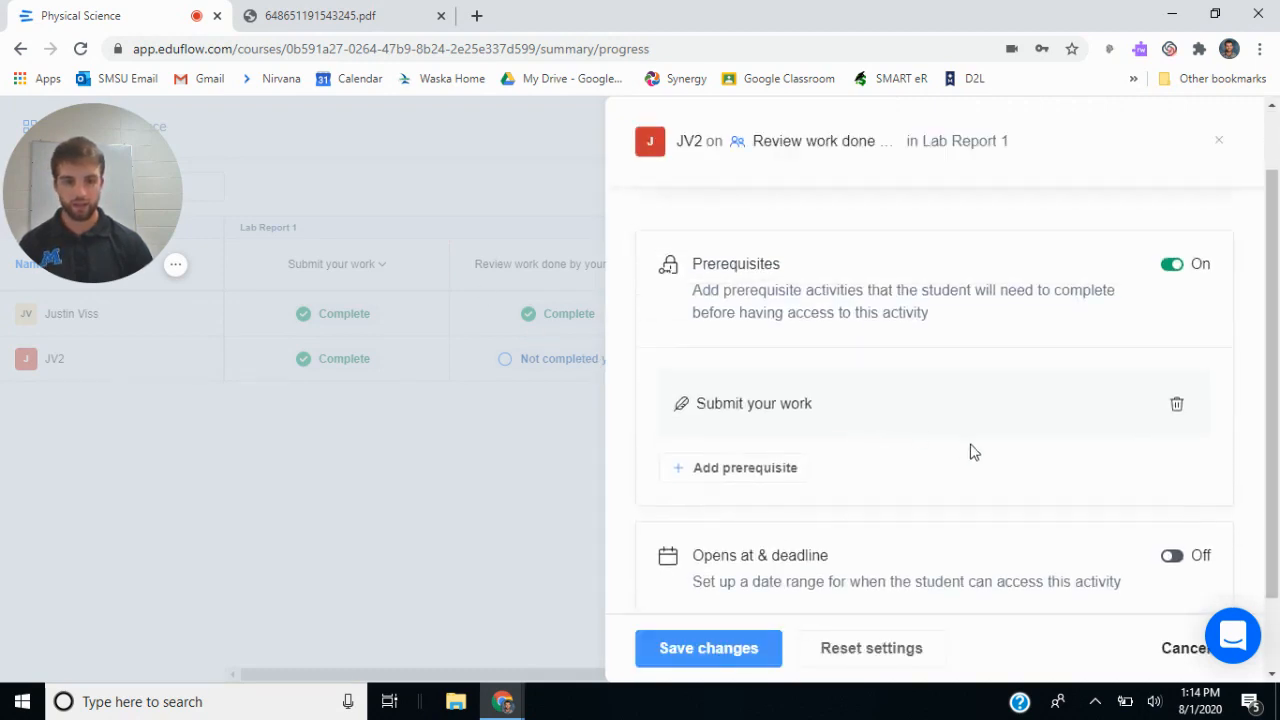
click(1172, 268)
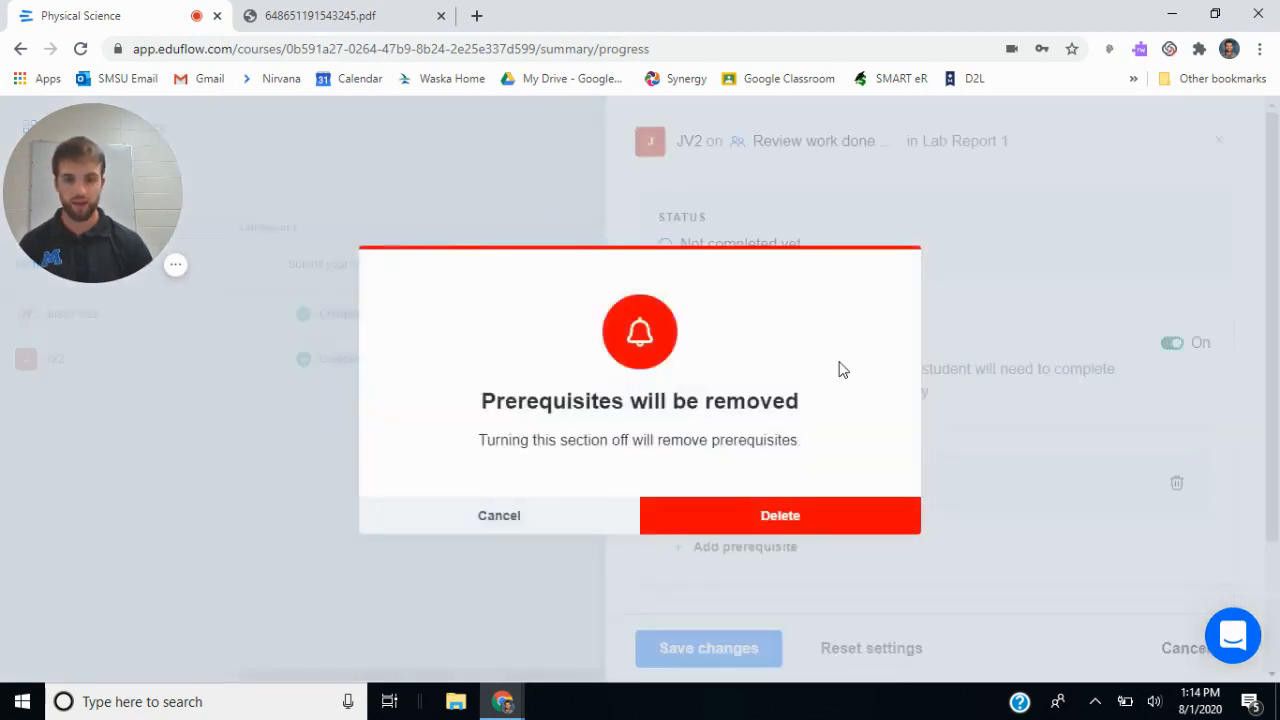
click(746, 518)
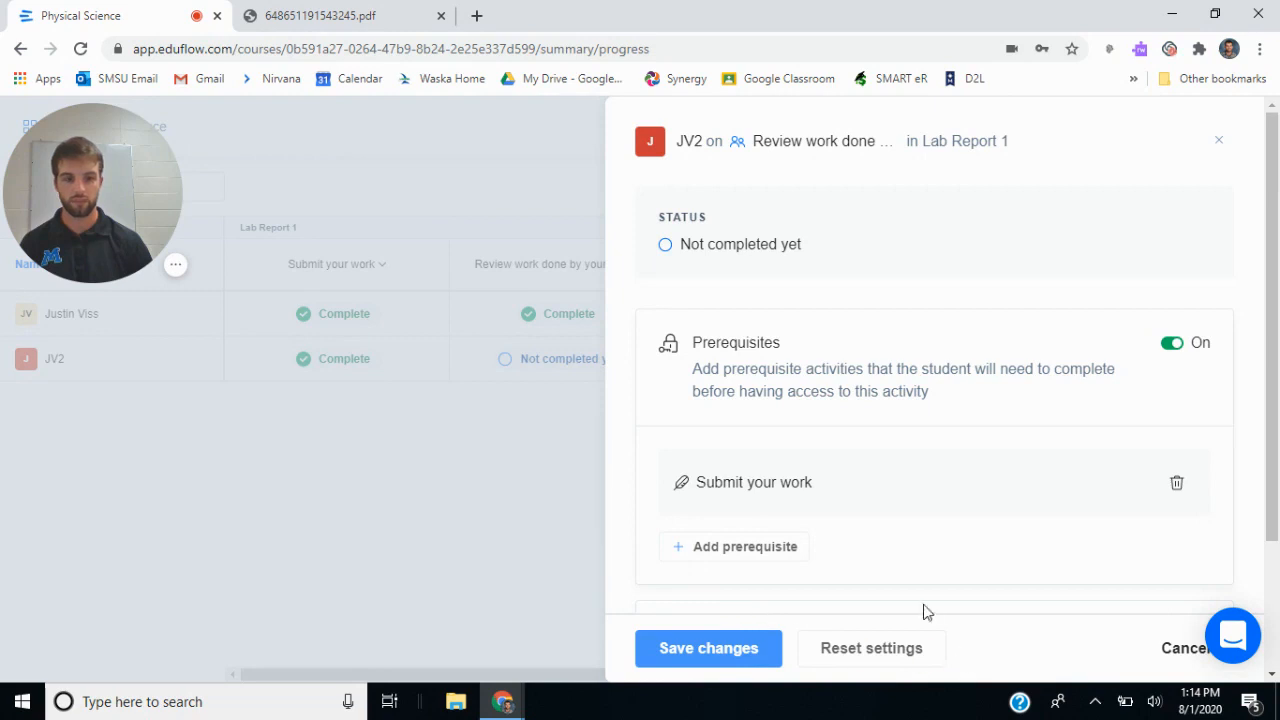
click(1172, 344)
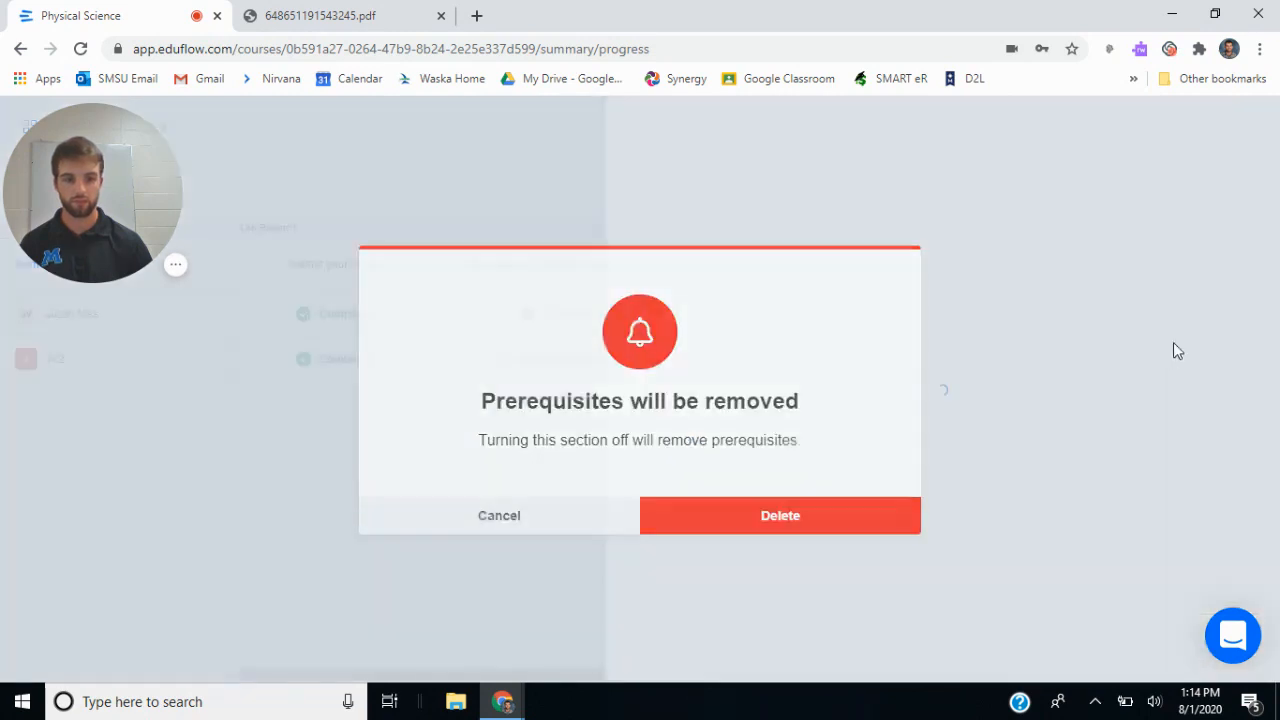
click(816, 502)
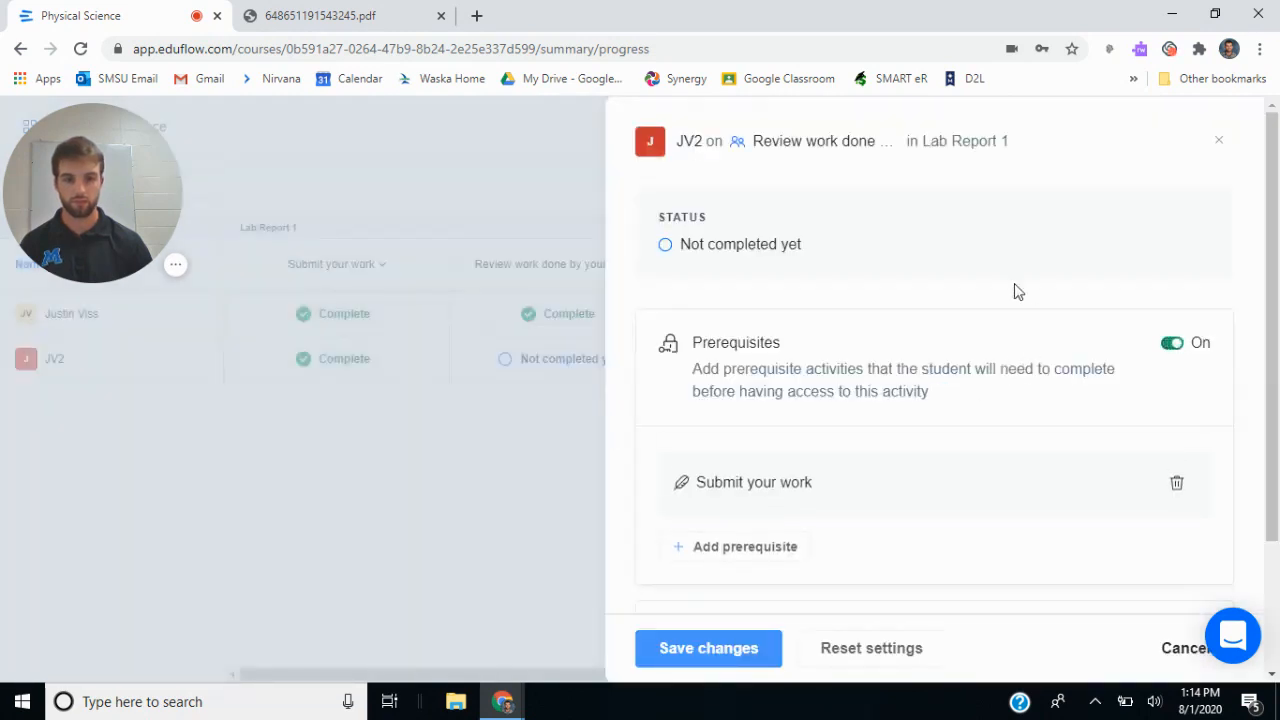
click(1177, 482)
click(1172, 343)
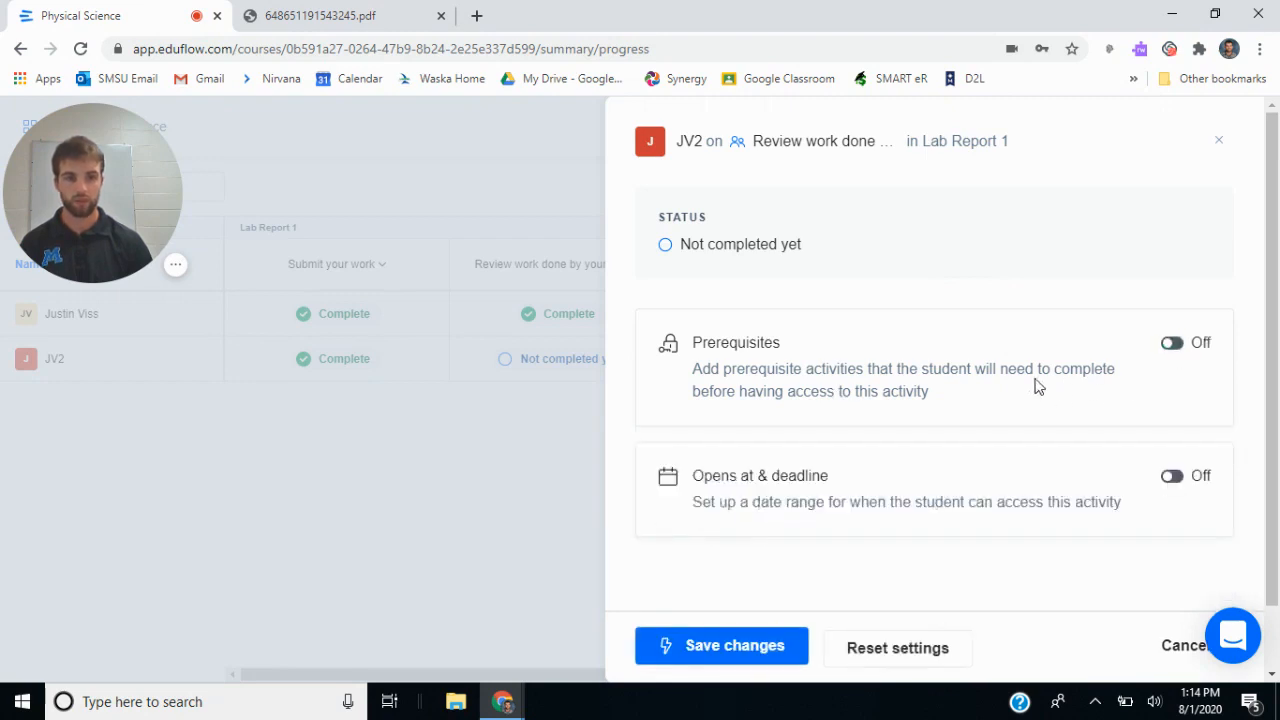
click(734, 652)
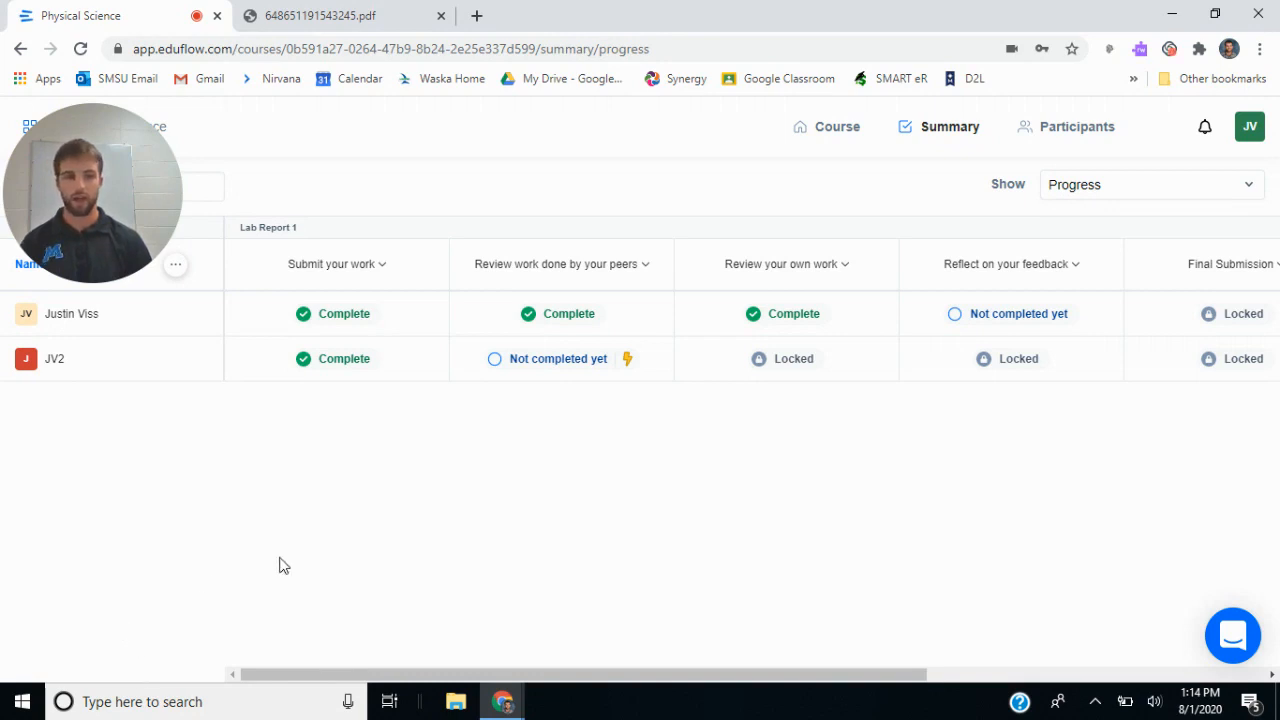
Check the progress of the remaining Lab Report 1 activities and the first student's override settings for Instructor Review without changing them.
drag(878, 680, 1120, 640)
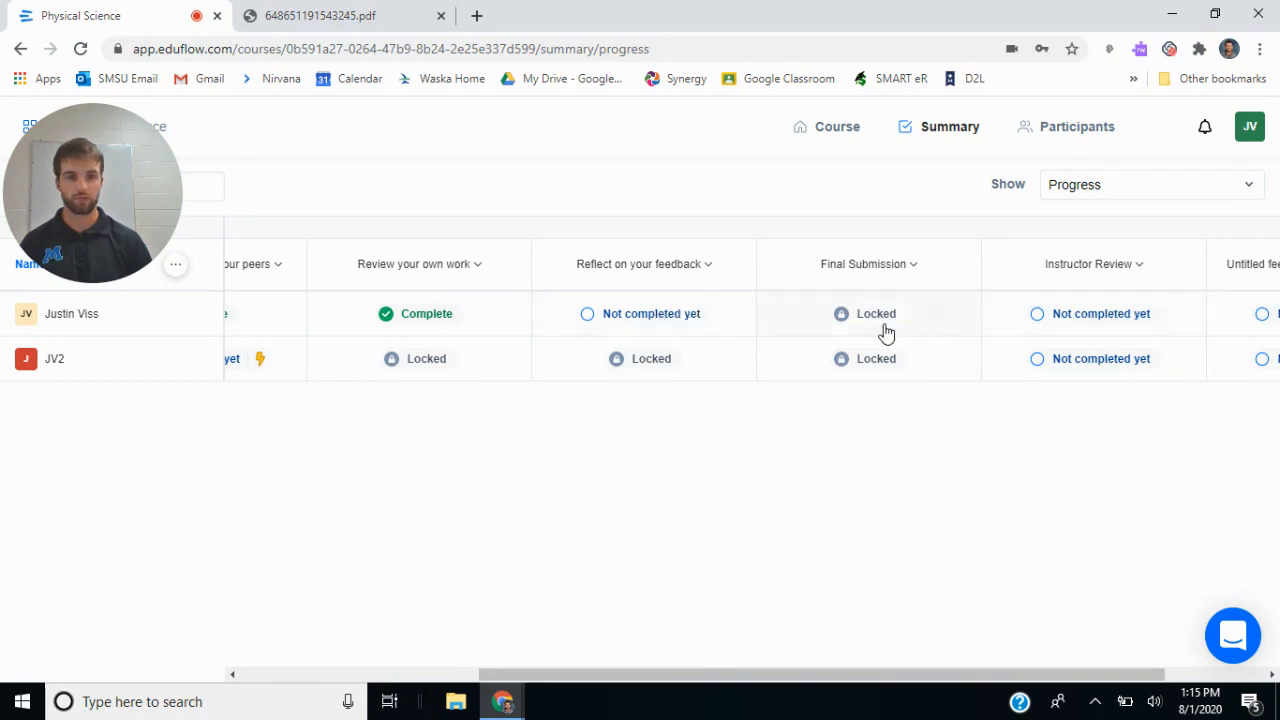
click(1095, 328)
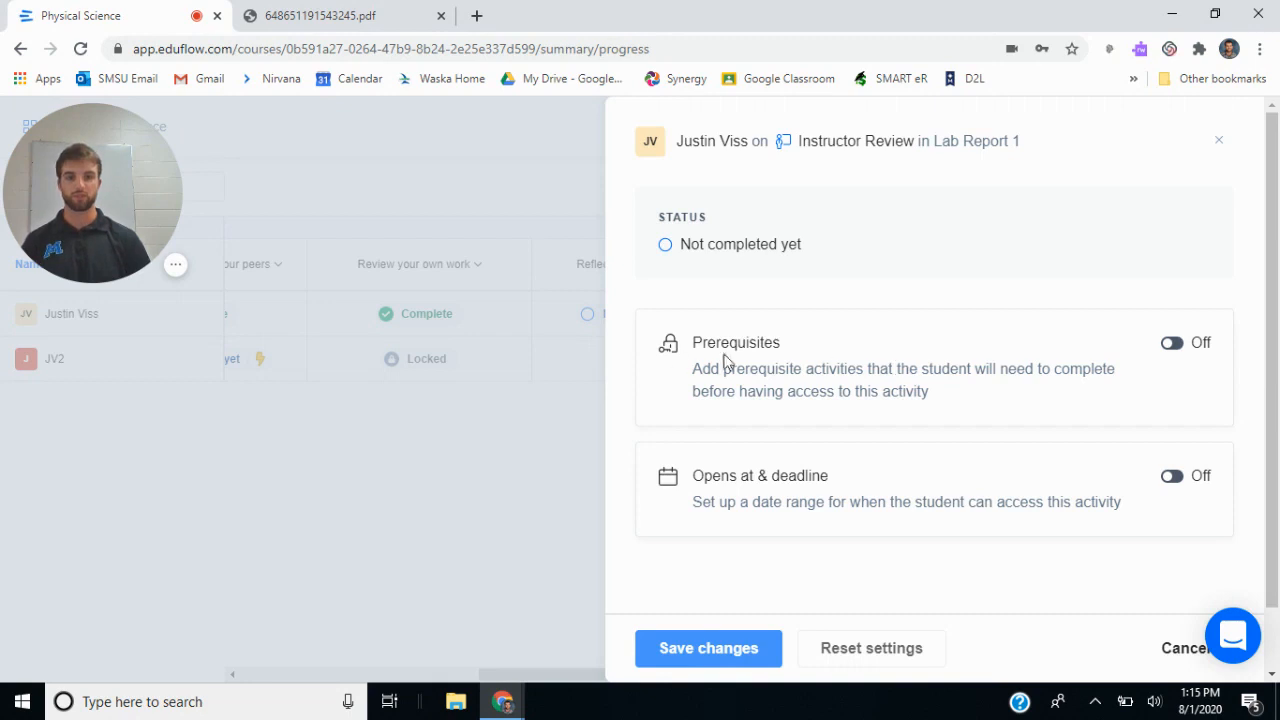
click(1180, 650)
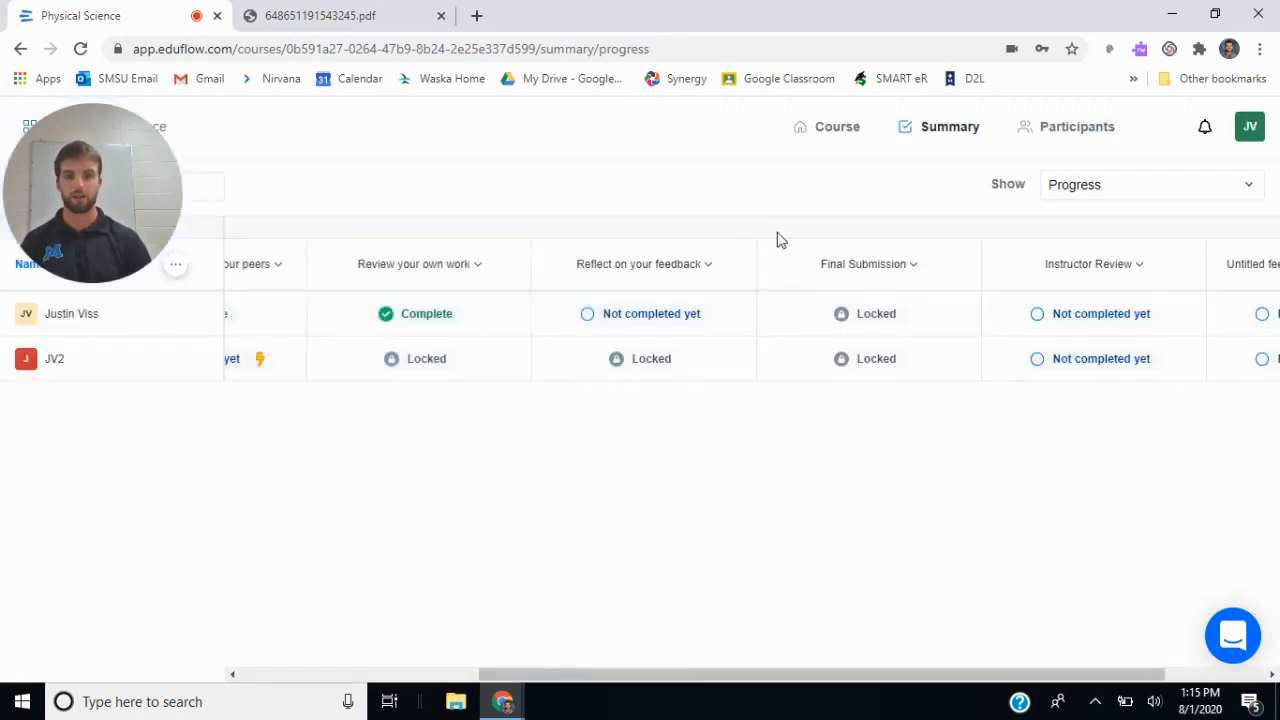
drag(908, 675, 646, 650)
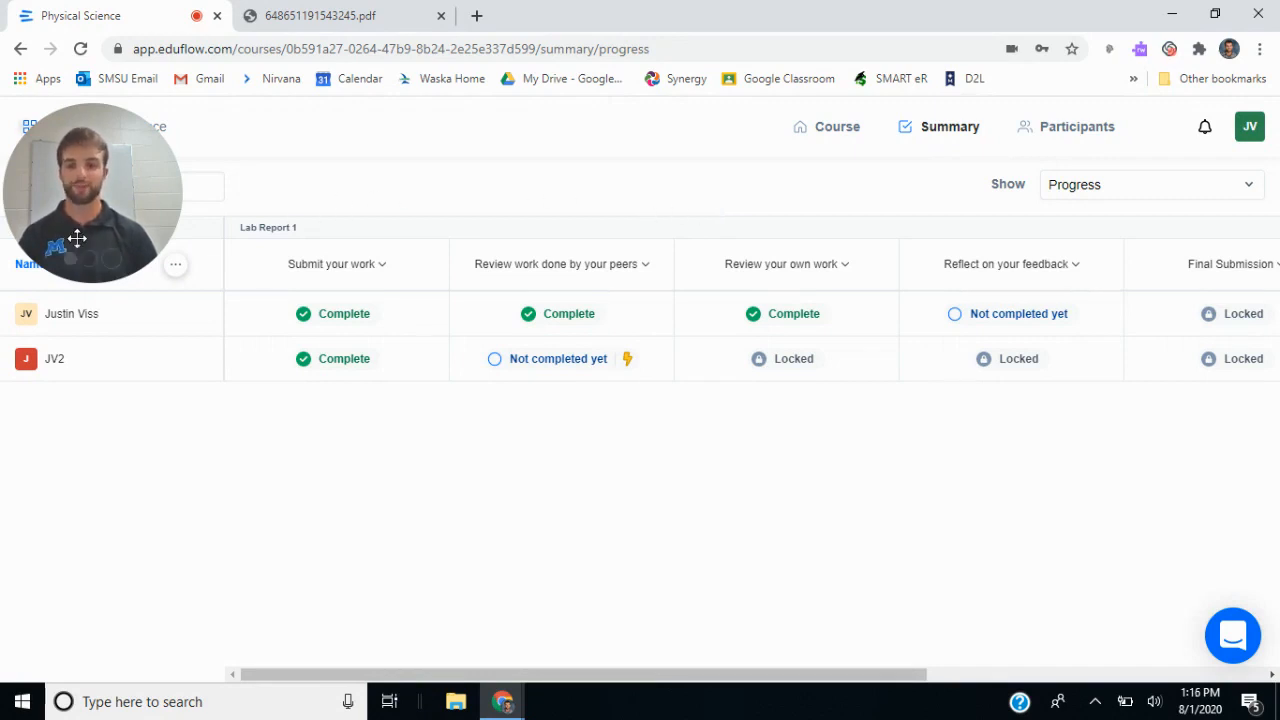
click(175, 264)
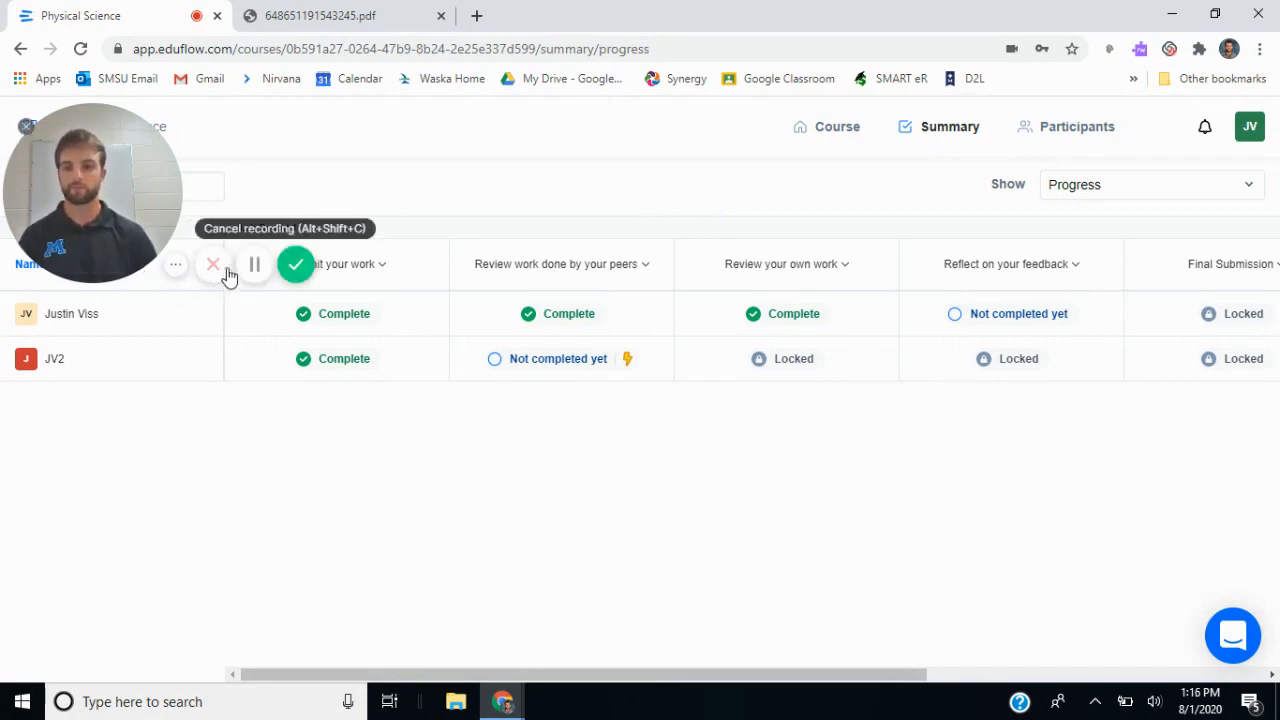